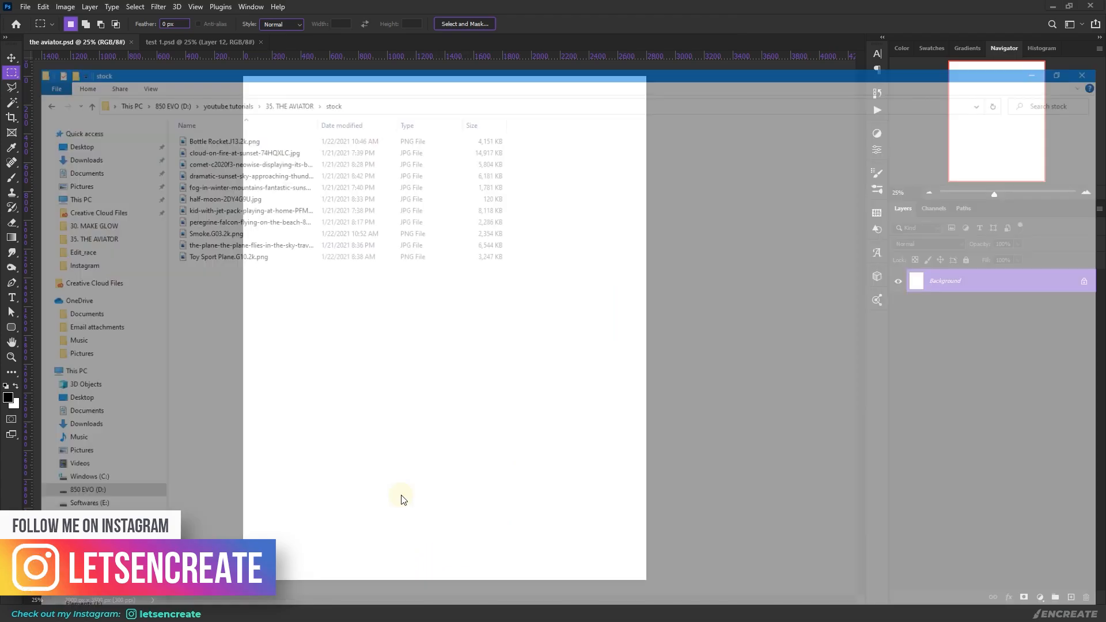
Place the cloud-on-fire-at-sunset image from the stock folder into the aviator.psd and move it up to about Y -1062 px
scroll(658, 275, up, 2)
scroll(658, 276, up, 2)
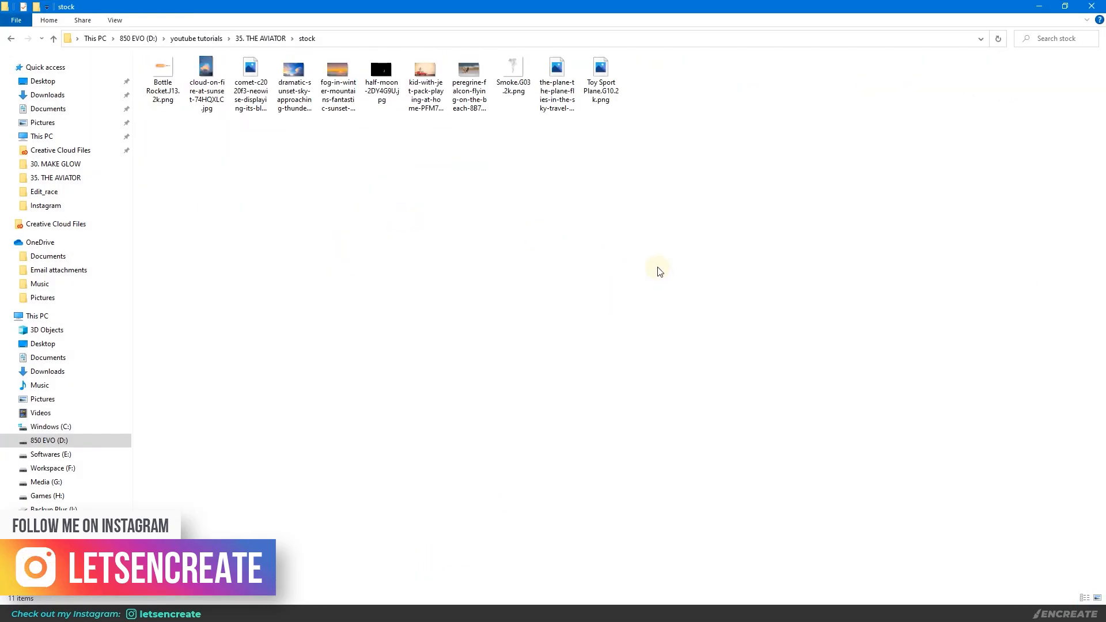
drag(229, 92, 517, 190)
drag(209, 30, 210, 30)
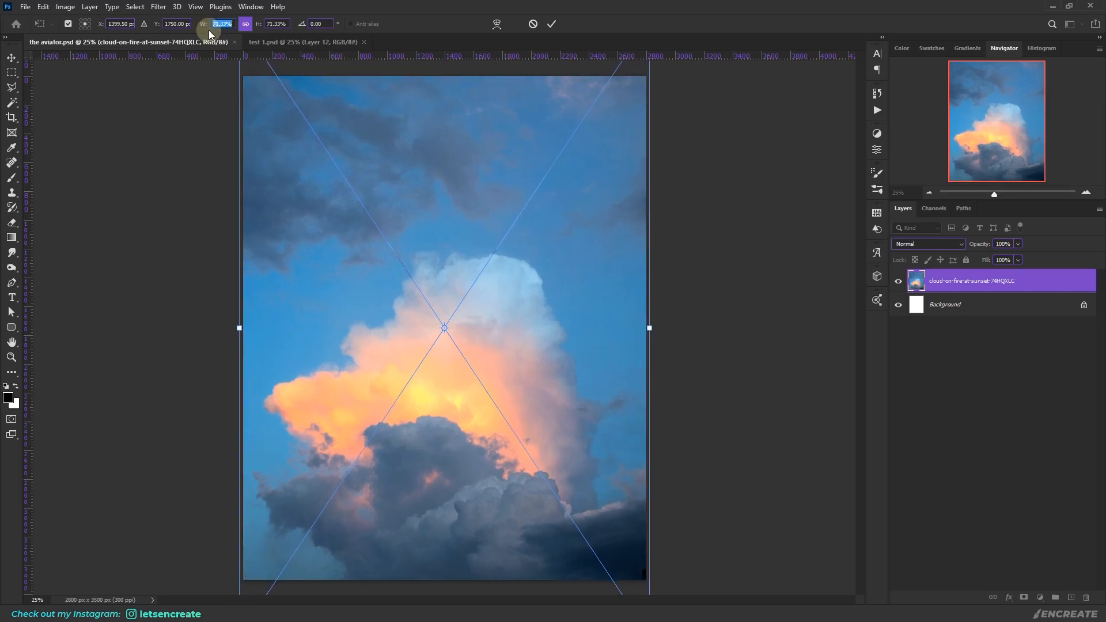
drag(461, 358, 452, 281)
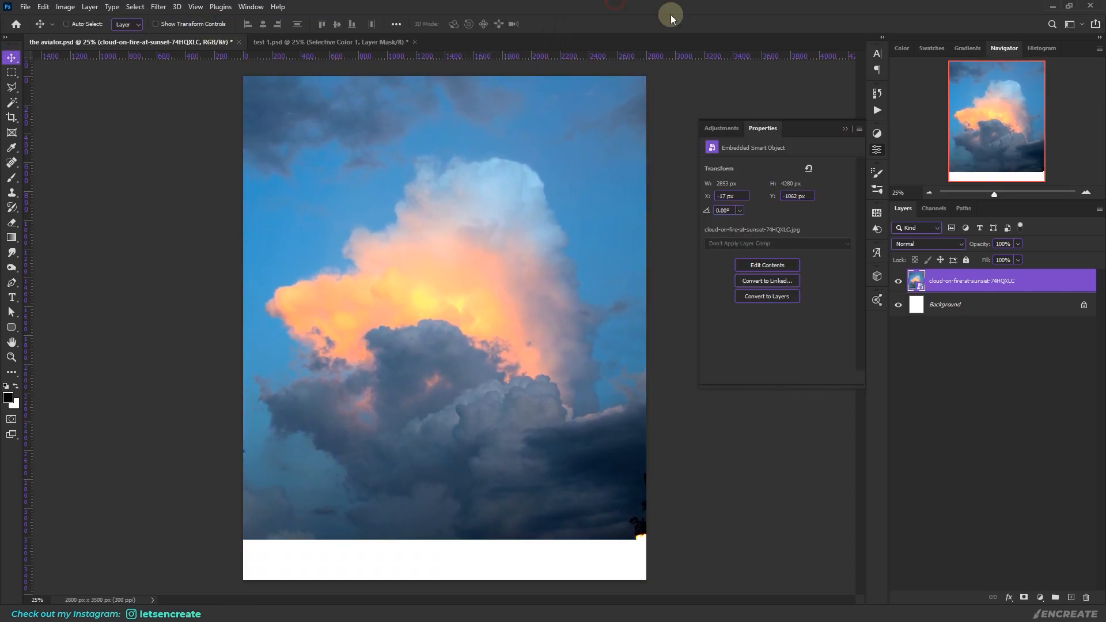
click(785, 18)
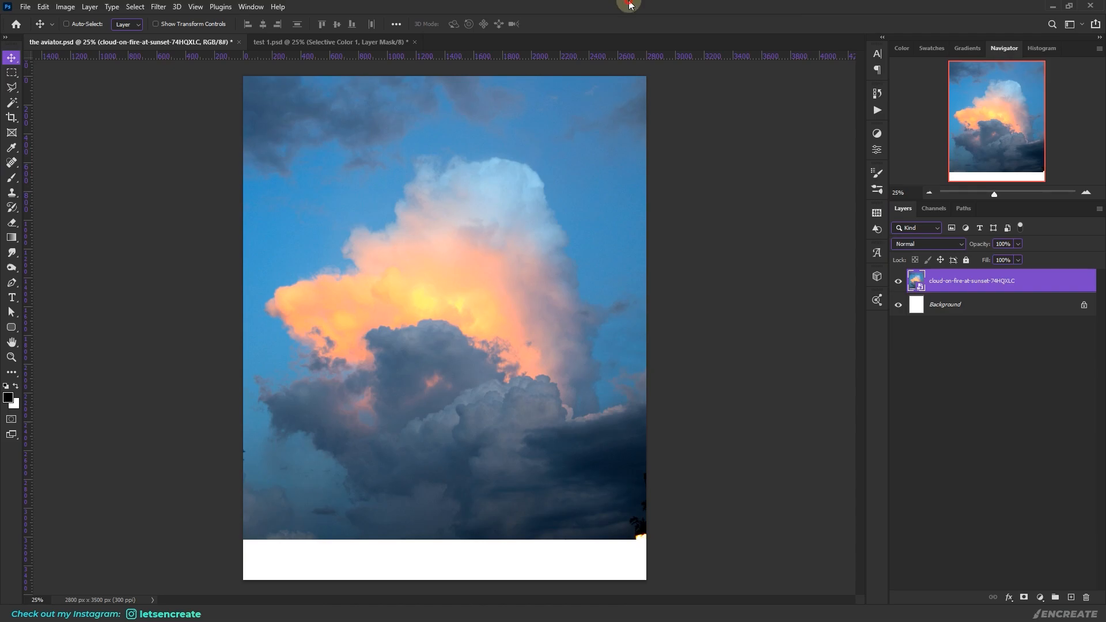
Add a Selective Color adjustment layer above the cloud image and set Magenta to +100% for the Cyans
click(1040, 597)
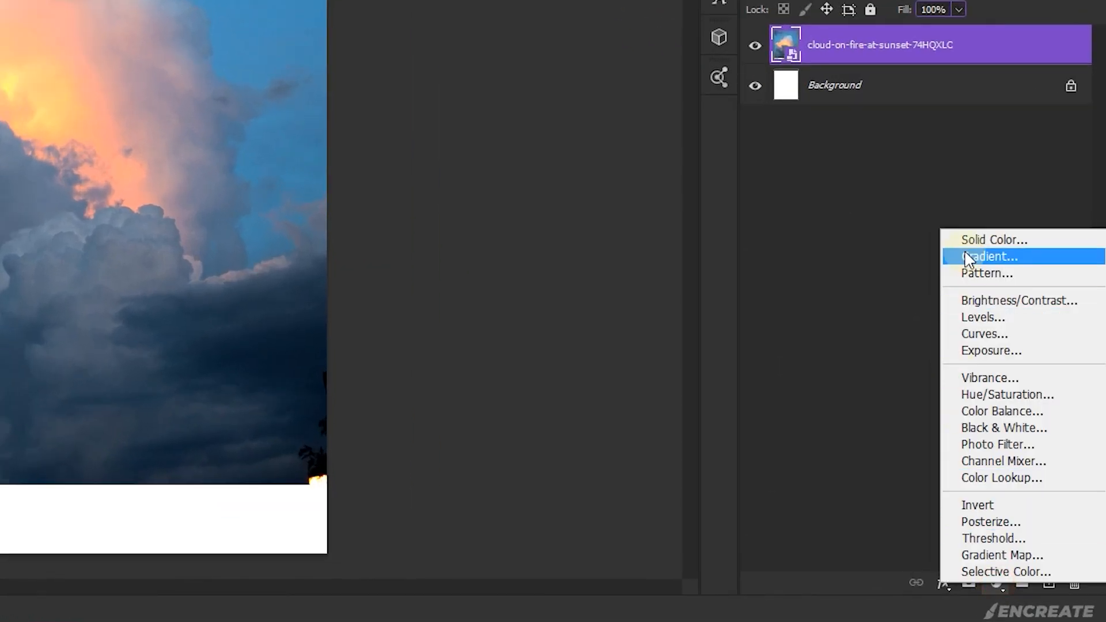
click(977, 576)
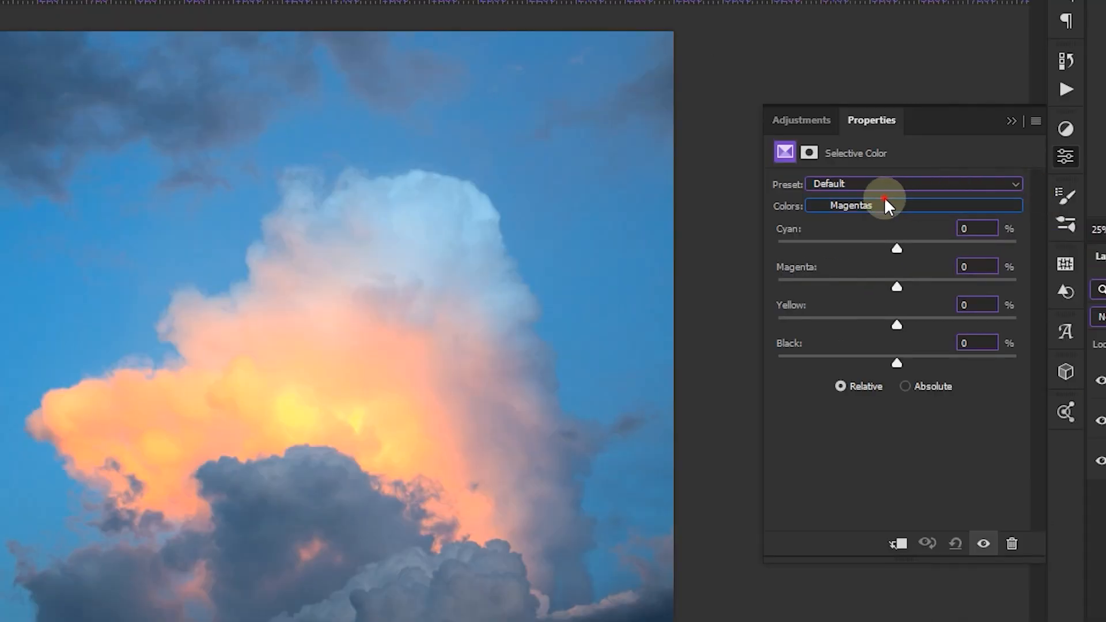
click(883, 201)
click(852, 273)
drag(897, 287, 1065, 305)
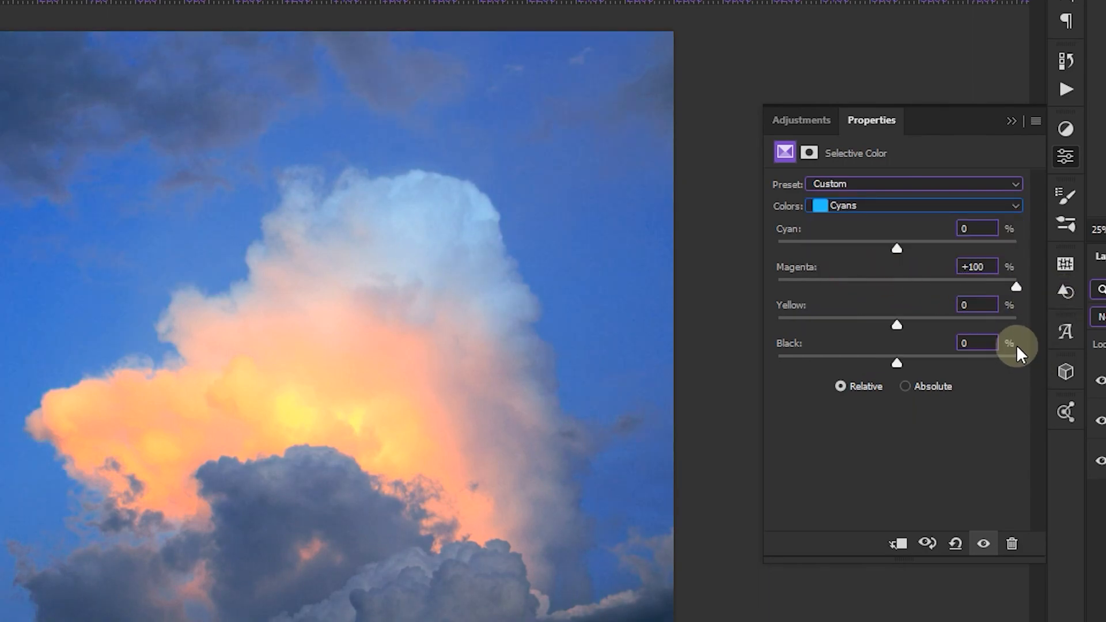
In the Selective Color adjustment, set the Blues to Cyan +18% and Magenta +20%
click(823, 206)
click(835, 283)
drag(885, 238, 921, 282)
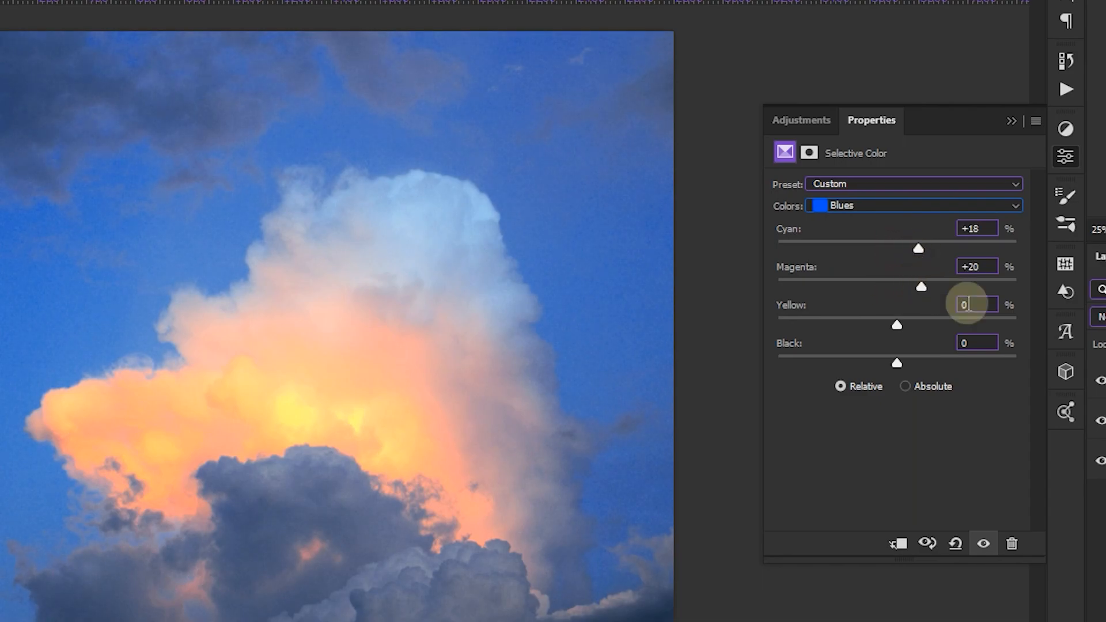
click(1012, 121)
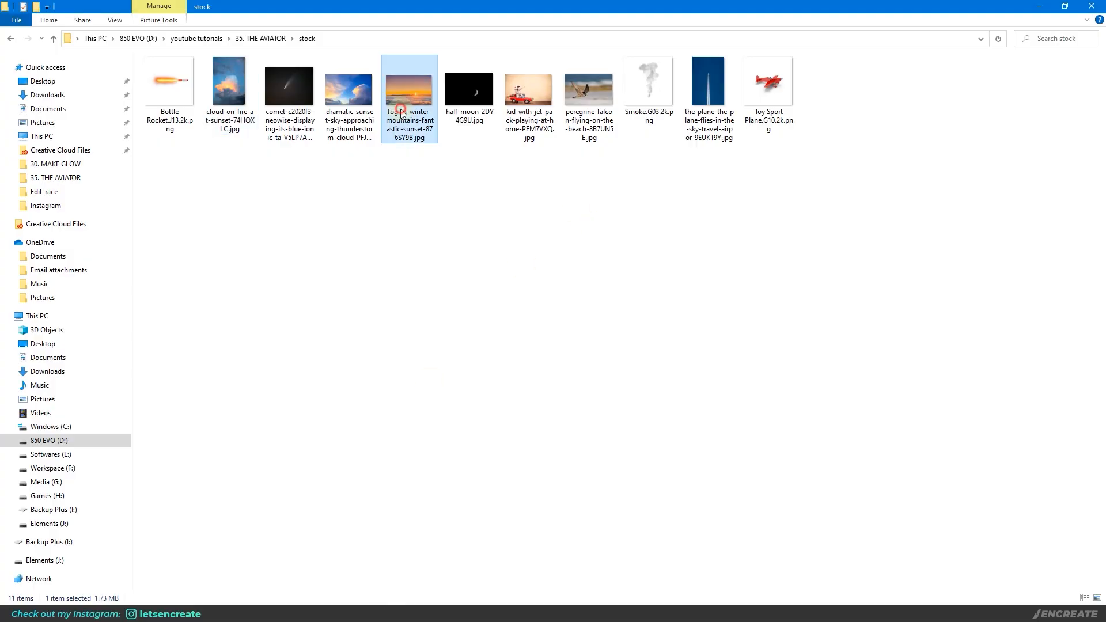
Place the fog-in-winter-mountains sunset image and enlarge it to about 150%, covering the canvas with its sun right of centre
drag(407, 111, 593, 501)
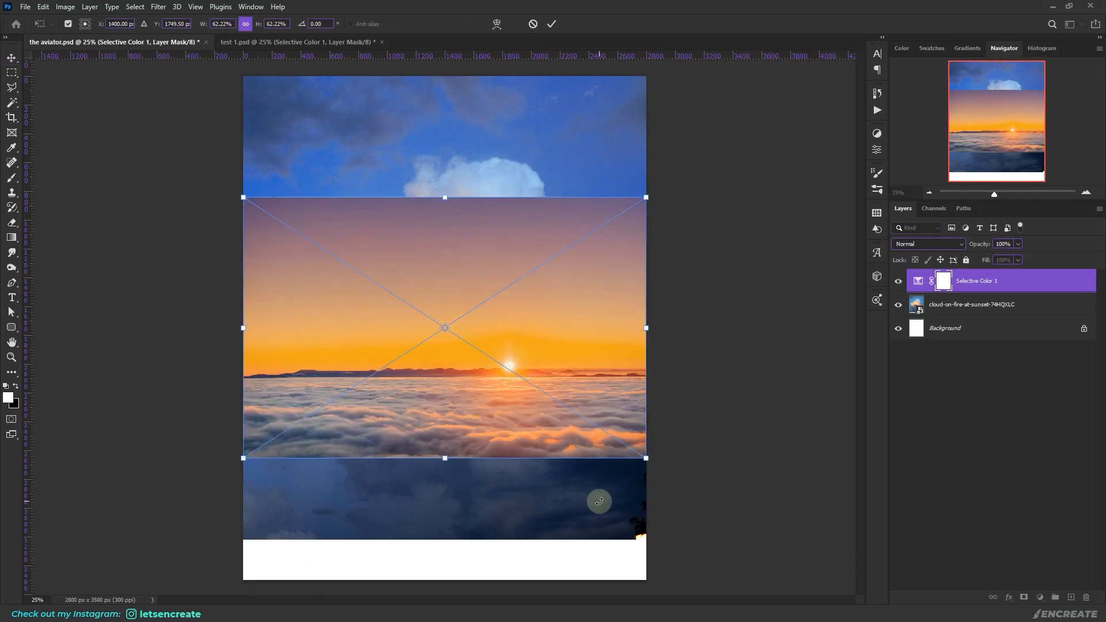
drag(607, 375, 610, 498)
drag(647, 318, 821, 158)
drag(544, 439, 297, 459)
drag(647, 159, 1030, 49)
drag(588, 340, 433, 334)
key(Return)
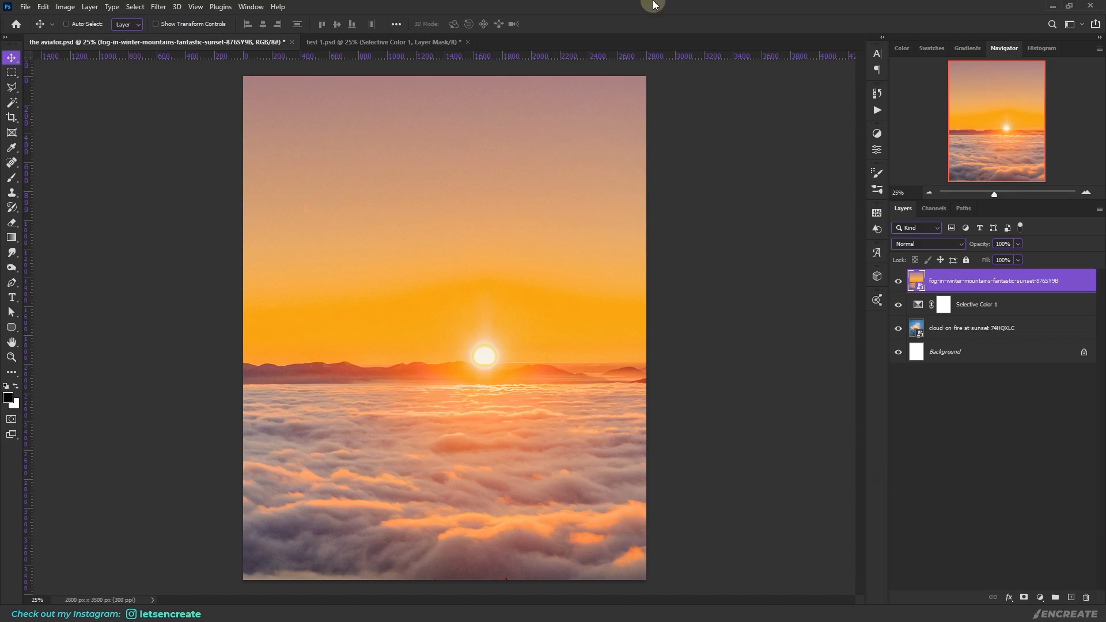
Apply a Perspective transform to the fog image, widening its base beyond the canvas
key(ctrl+t)
right_click(517, 200)
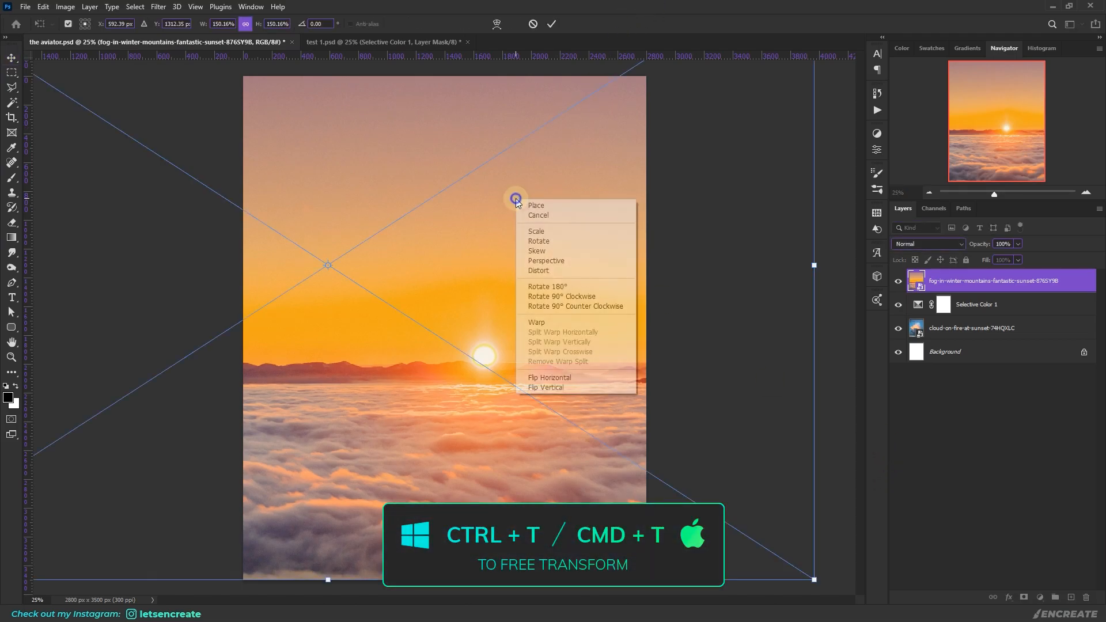
click(547, 261)
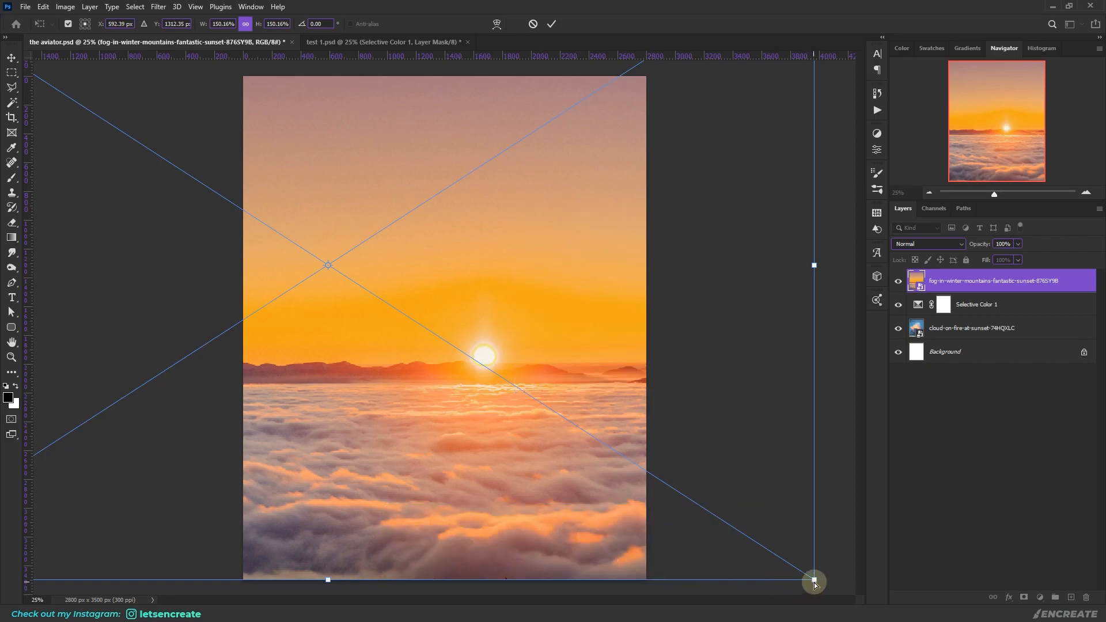
drag(814, 581, 479, 453)
click(551, 24)
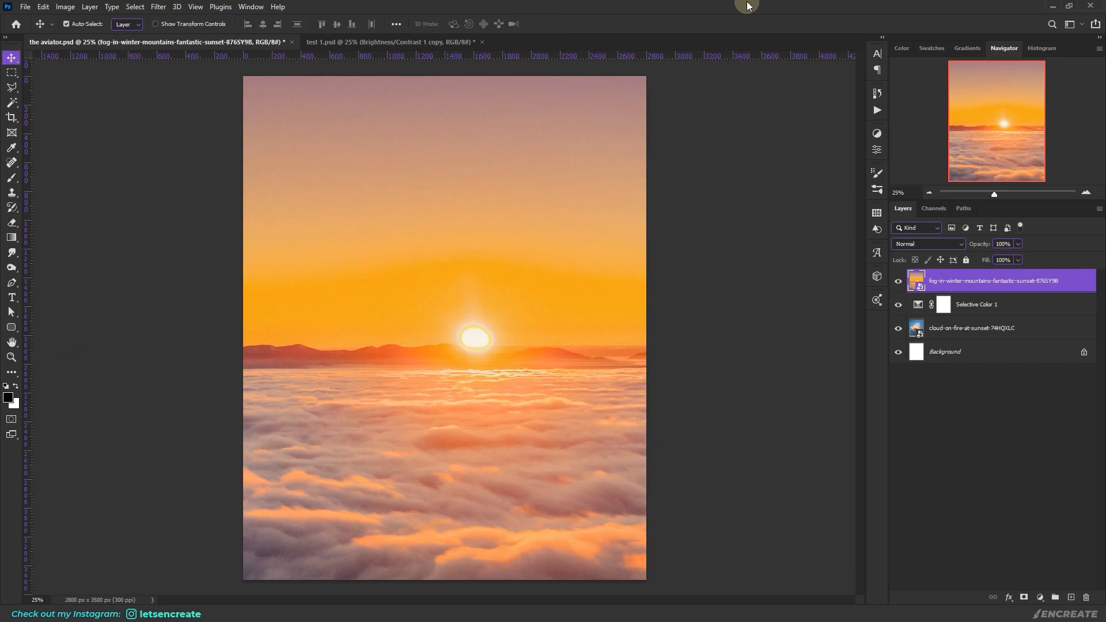
Widen the fog image's base further with another Perspective transform and shift the image slightly down
key(ctrl+t)
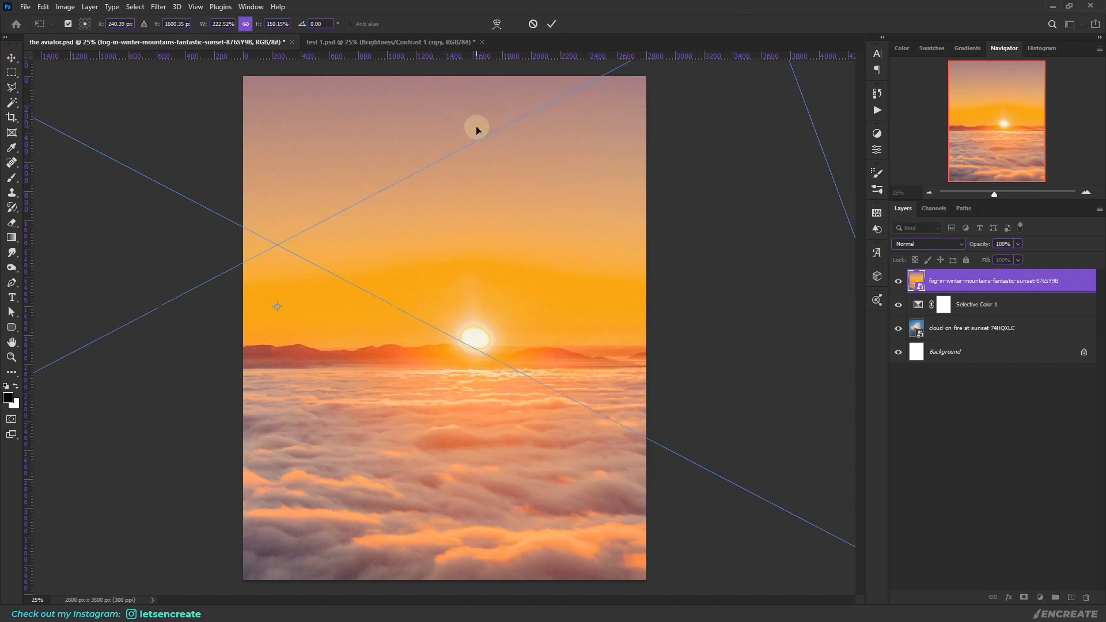
key(ctrl+0)
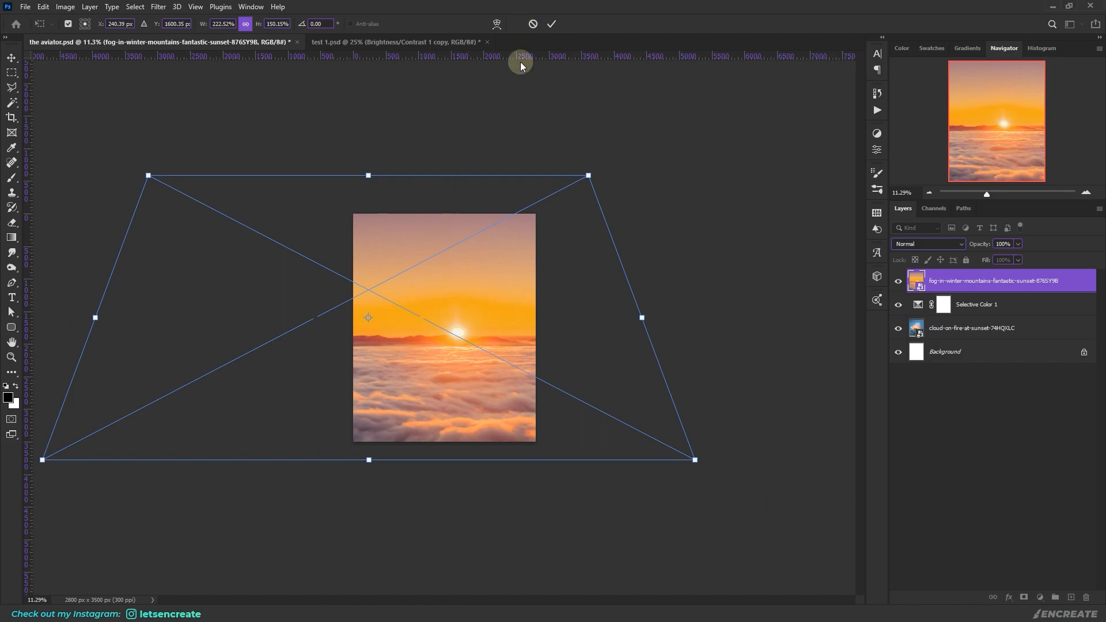
right_click(461, 352)
click(487, 415)
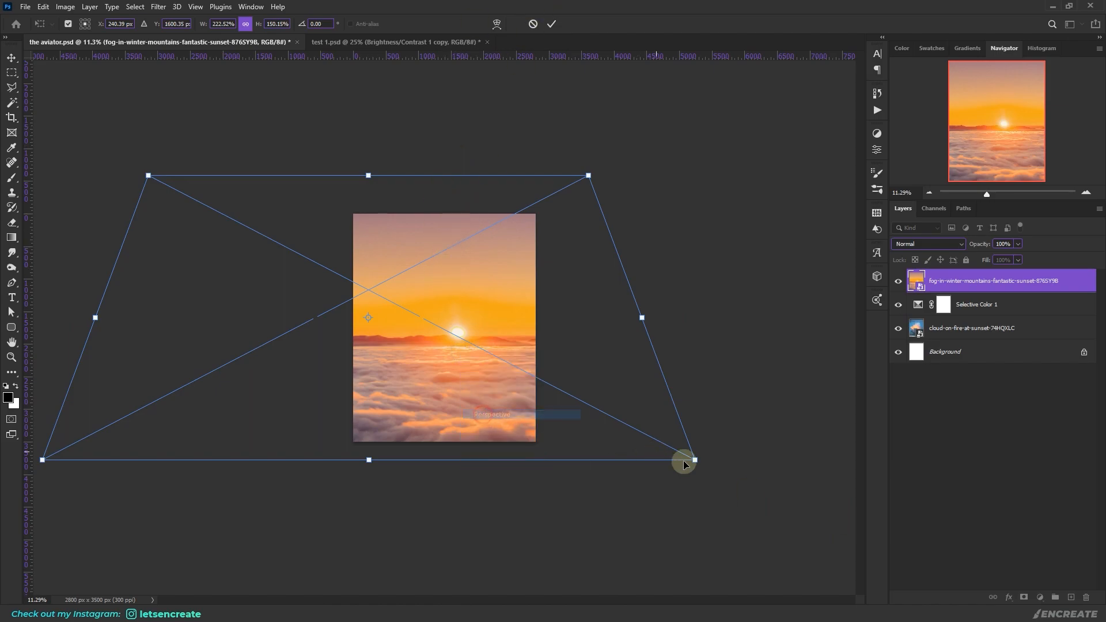
drag(695, 460, 773, 460)
mouse_move(468, 401)
mouse_down()
mouse_move(467, 423)
mouse_move(470, 414)
mouse_up()
click(551, 23)
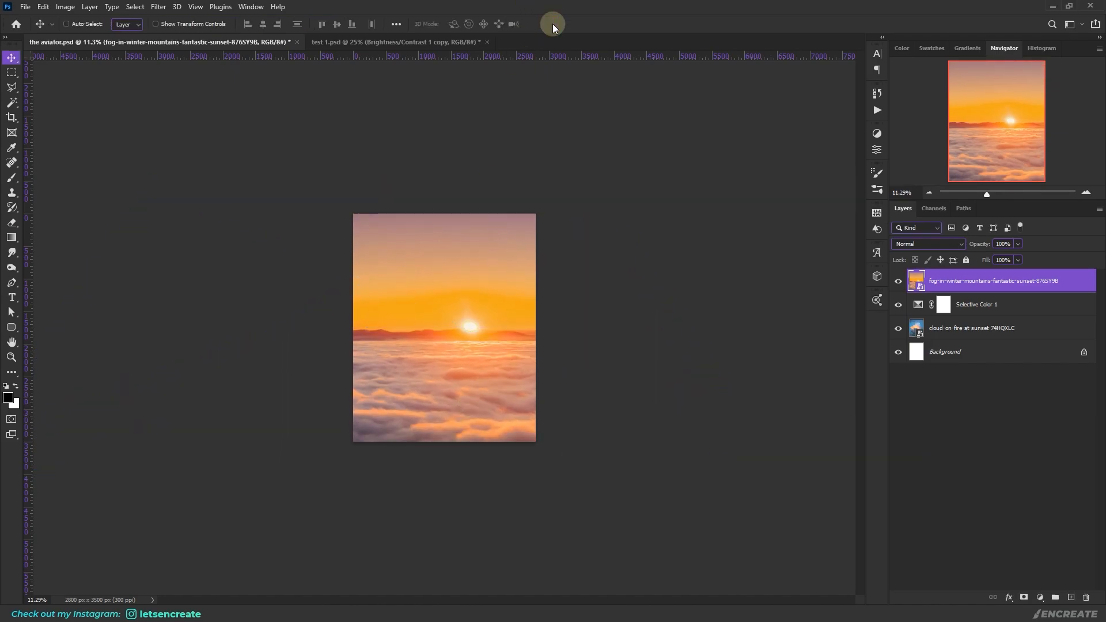
Add a layer mask to the fog layer and ready the Soft Round Pressure Opacity and Flow brush with black as foreground
key(ctrl+0)
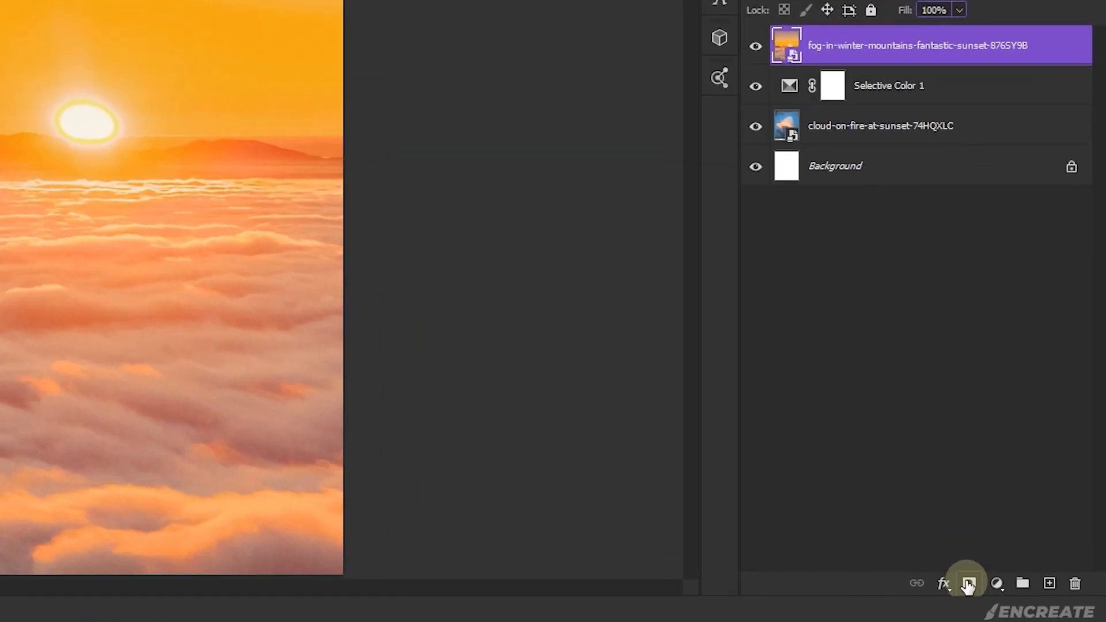
click(1024, 597)
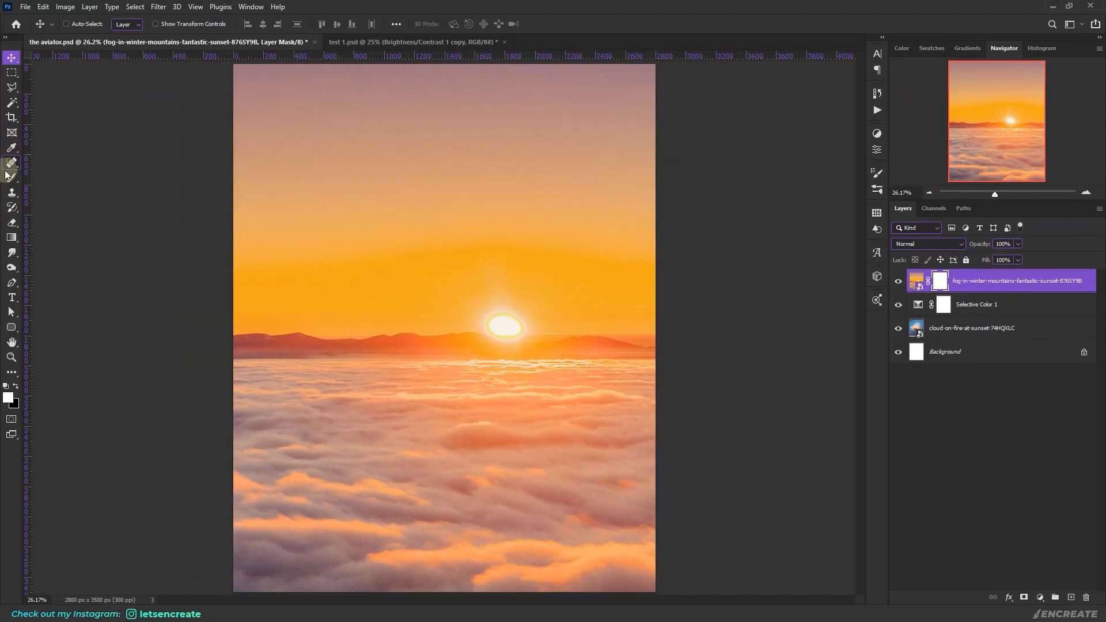
click(7, 176)
click(83, 24)
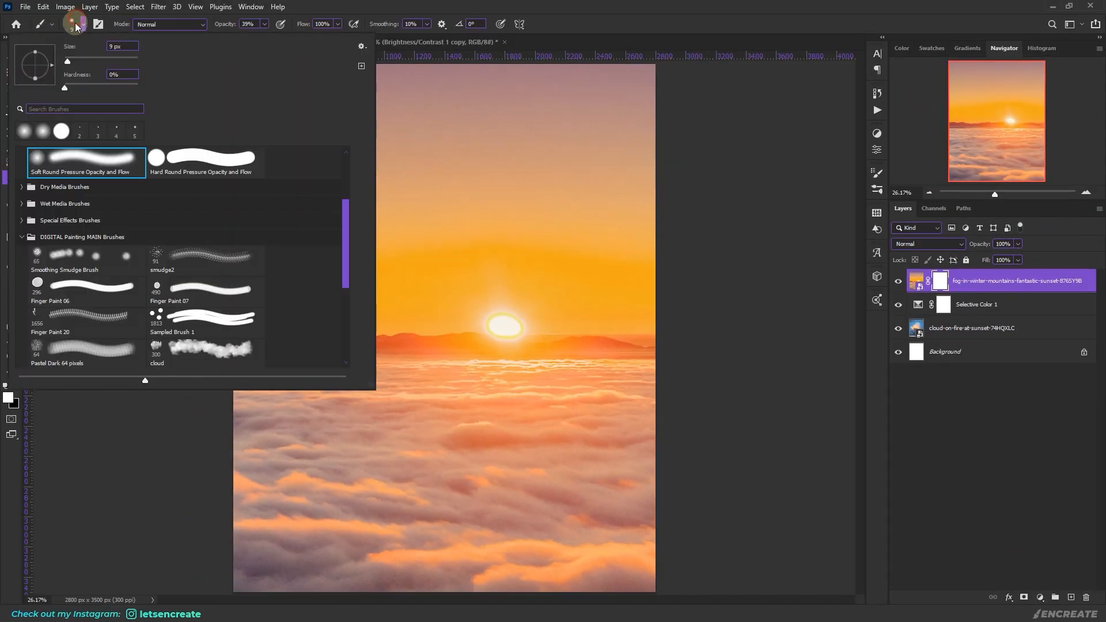
scroll(197, 188, up, 2)
click(870, 4)
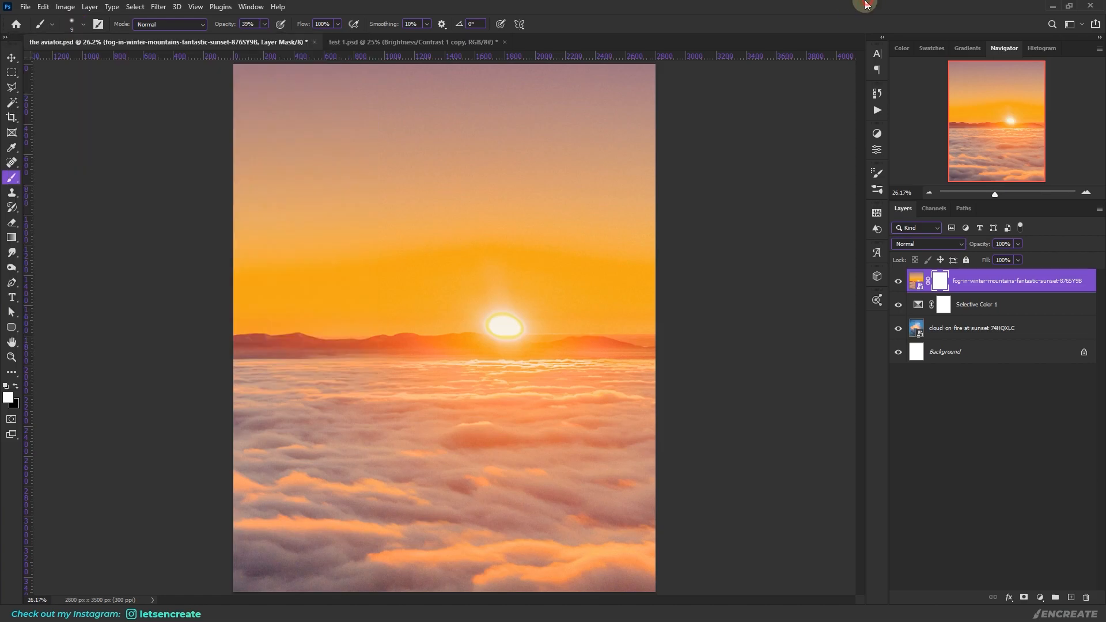
click(5, 401)
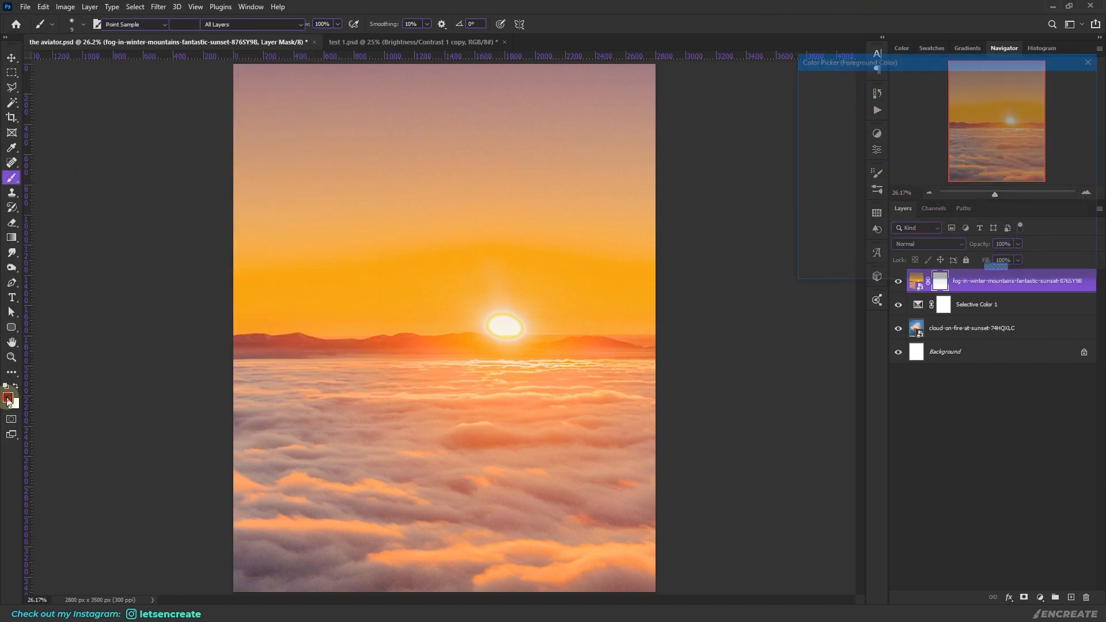
click(1093, 61)
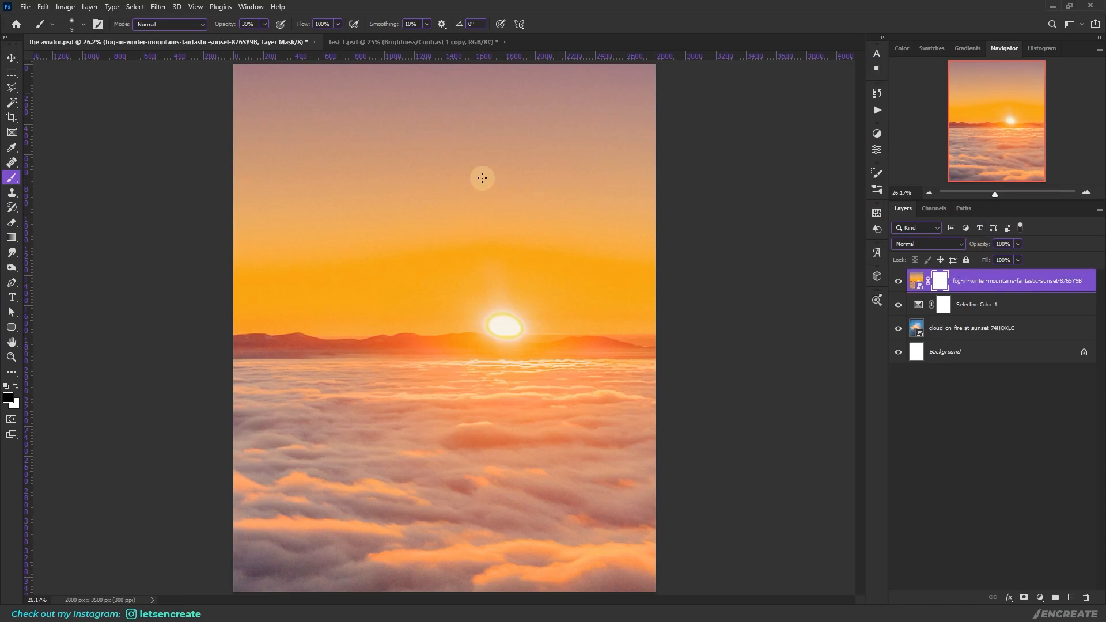
Paint black on the fog layer's mask with a large soft brush, raising its opacity to 100%, to hide the orange sky
key(bracketright)
key(bracketright)
key(bracketright)
key(bracketright)
key(bracketright)
key(bracketright)
key(bracketright)
key(bracketright)
key(bracketright)
key(bracketright)
key(bracketright)
key(bracketright)
mouse_move(188, 75)
mouse_down()
mouse_move(610, 93)
mouse_move(793, 175)
mouse_move(226, 122)
mouse_up()
key(bracketright)
key(bracketright)
key(bracketright)
key(bracketright)
key(bracketright)
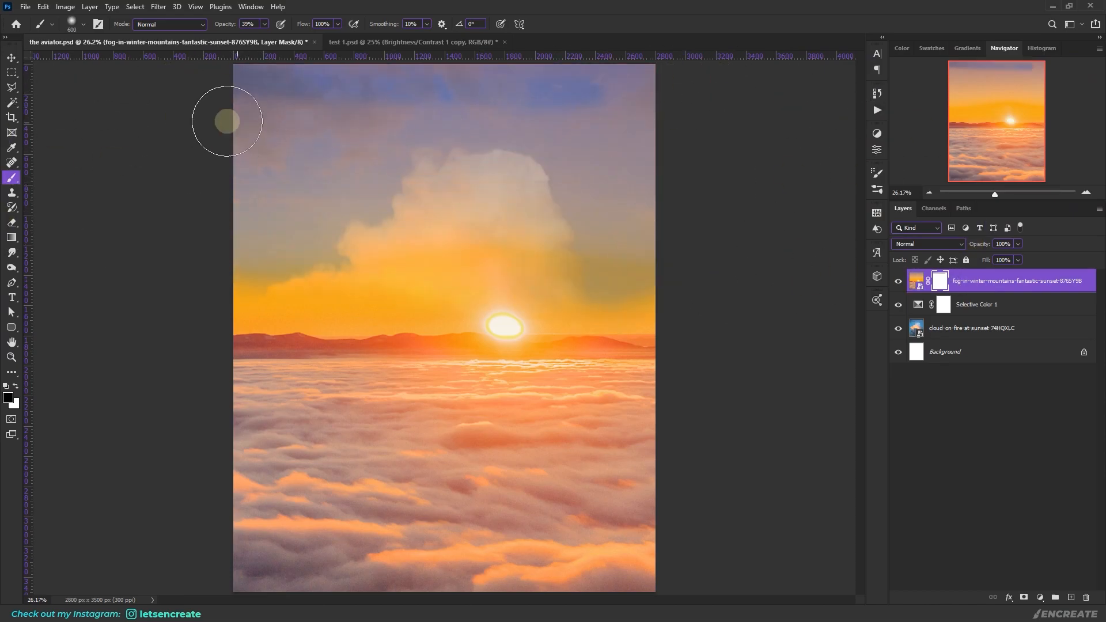
drag(224, 25, 232, 25)
drag(753, 88, 64, 182)
Reduce the brush to 200 px and paint black along the horizon on the fog layer's mask to hide the sun and mountains
key(bracketleft)
key(bracketleft)
key(bracketleft)
key(bracketleft)
key(bracketleft)
drag(221, 349, 796, 331)
mouse_move(176, 342)
mouse_down()
mouse_move(721, 348)
mouse_move(729, 338)
mouse_up()
Move the masked fog image down, and paint black across the upper canvas on its mask to hide leftover sky
click(916, 280)
key(v)
drag(489, 415, 493, 468)
click(940, 280)
click(12, 178)
drag(221, 75, 791, 105)
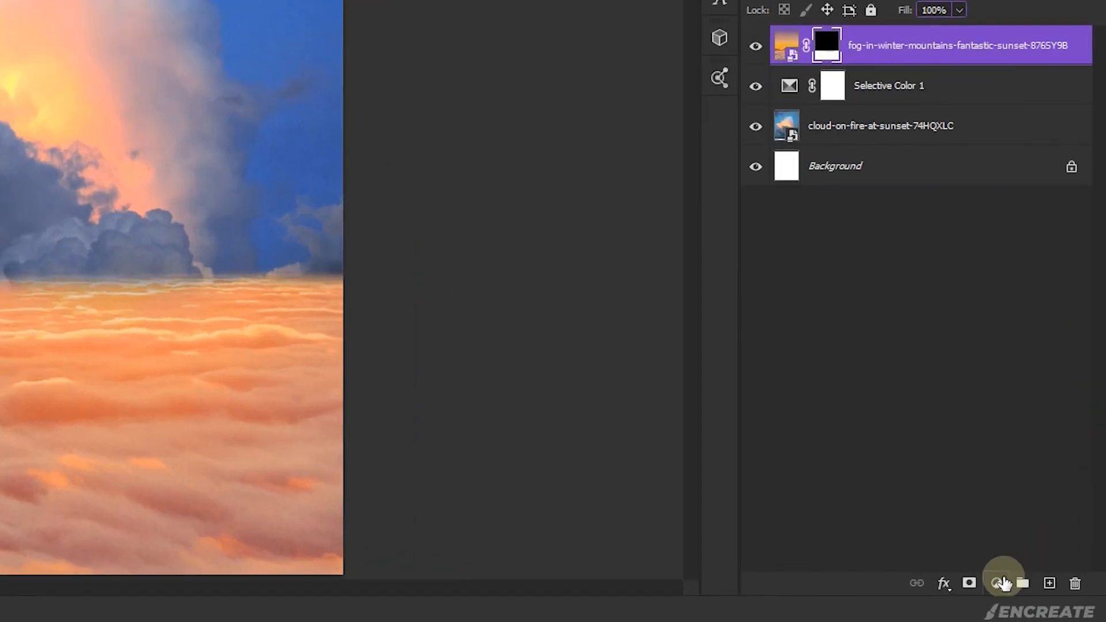
Add a Brightness/Contrast adjustment with Contrast 20 and clip it to the fog layer
click(1040, 597)
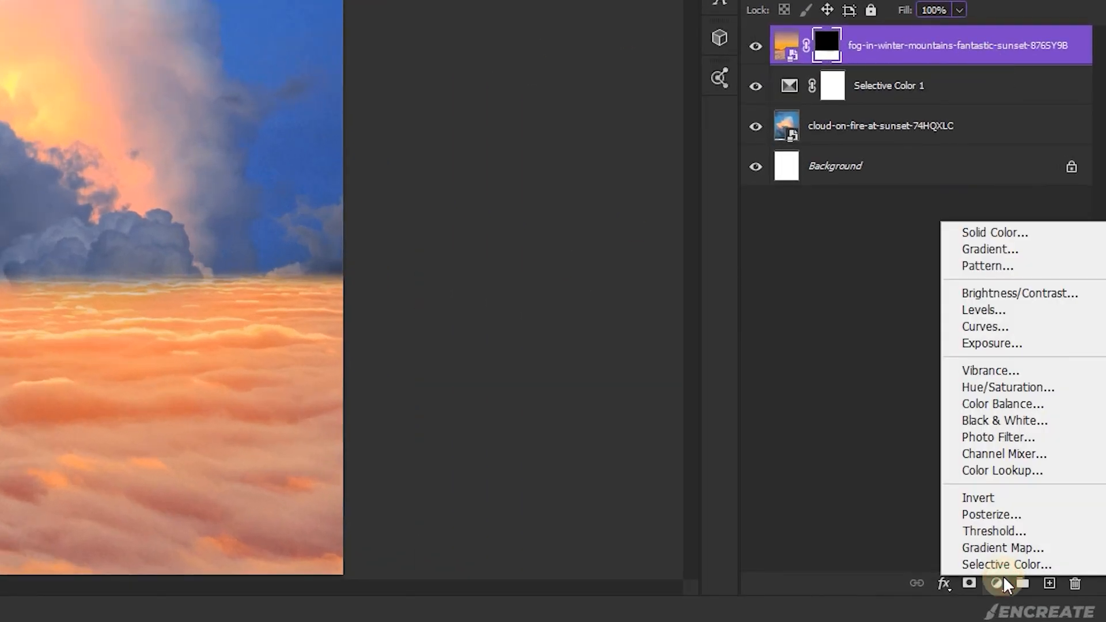
click(995, 292)
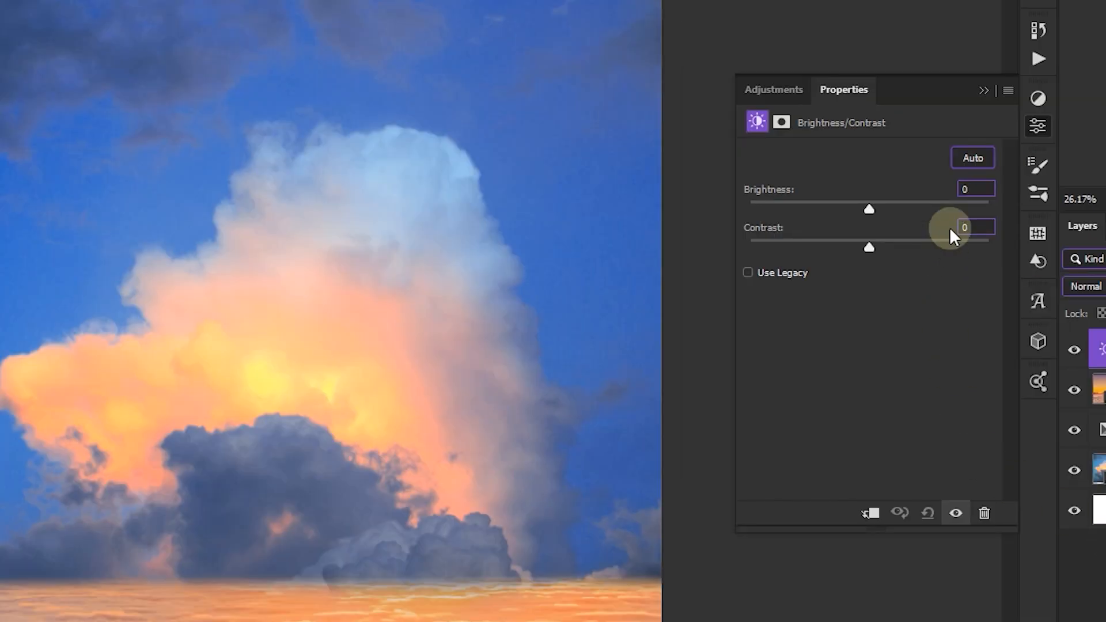
drag(868, 247, 892, 247)
click(979, 228)
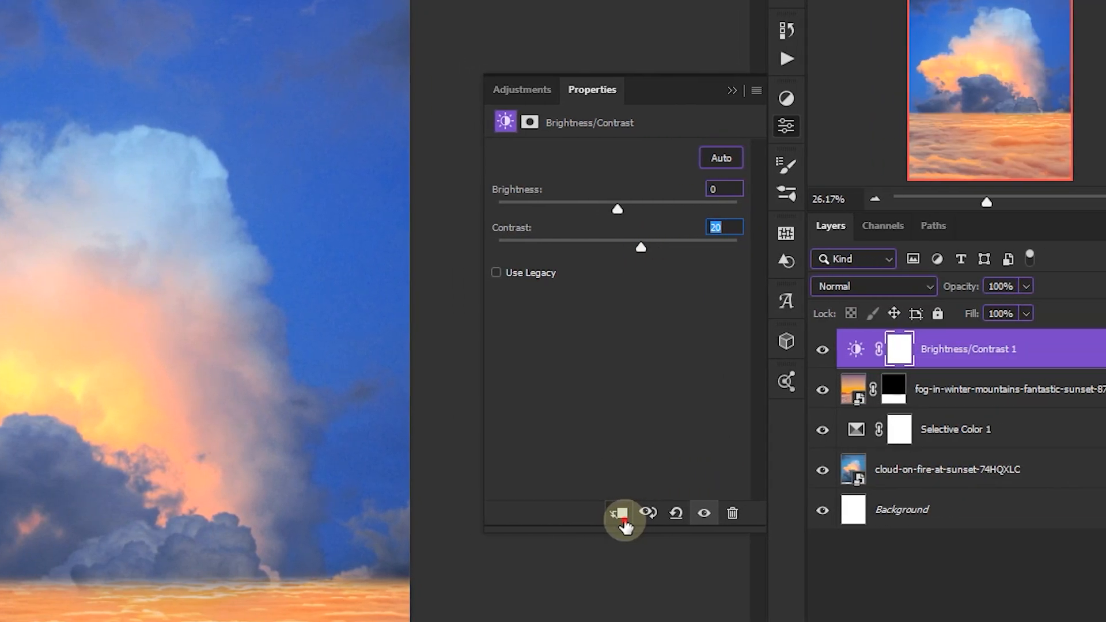
click(871, 519)
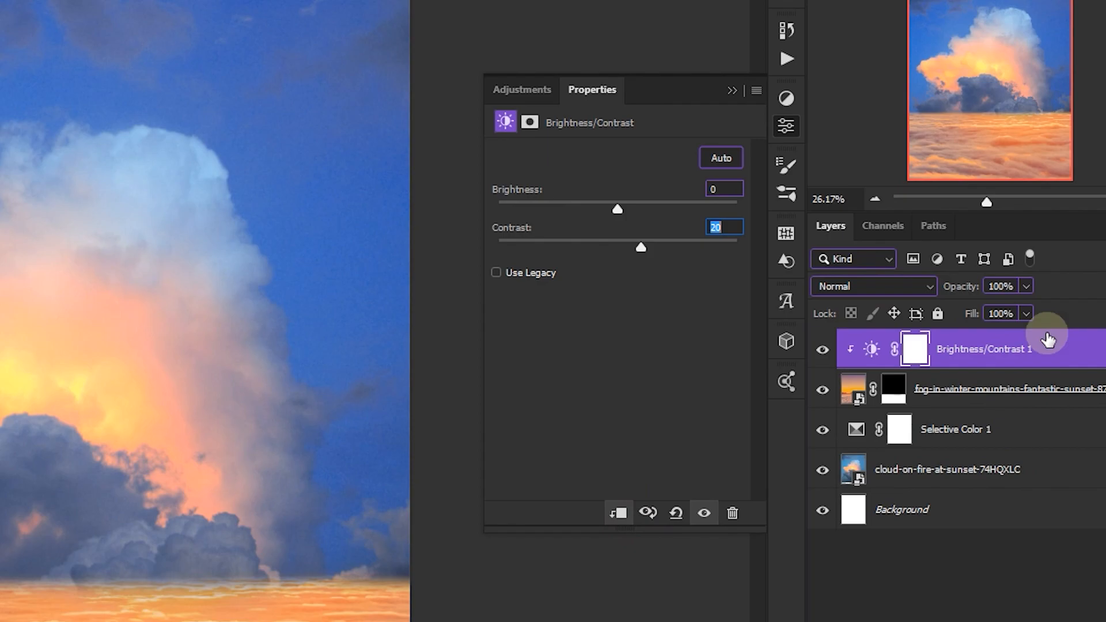
click(730, 91)
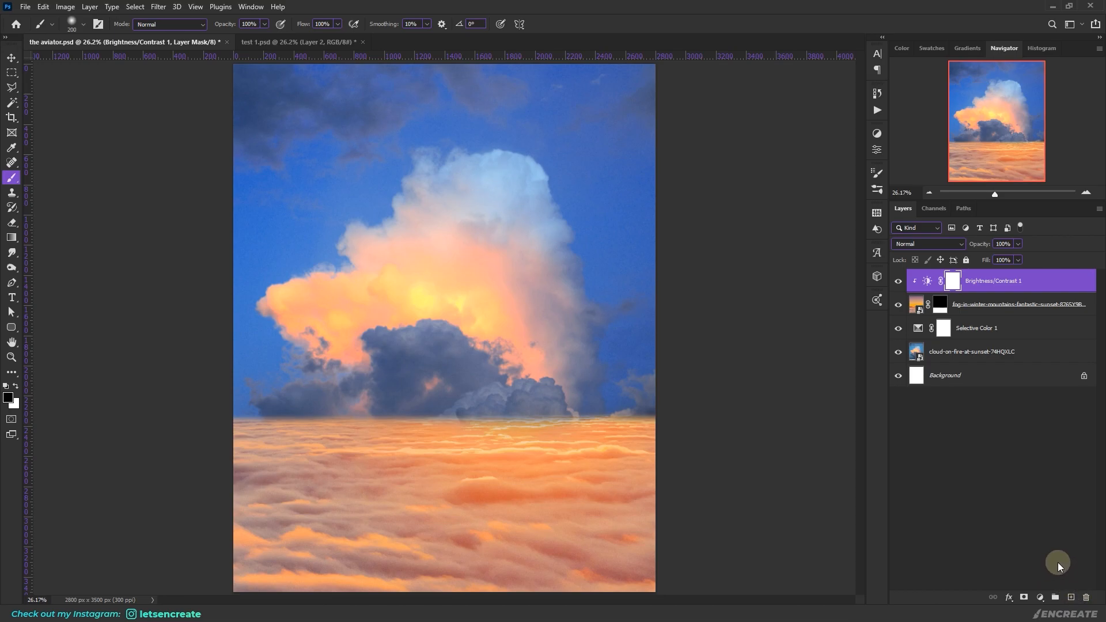
Create a new layer above the Brightness/Contrast adjustment with Lighten blending, keeping the Soft Round Pressure Opacity and Flow brush
click(1070, 596)
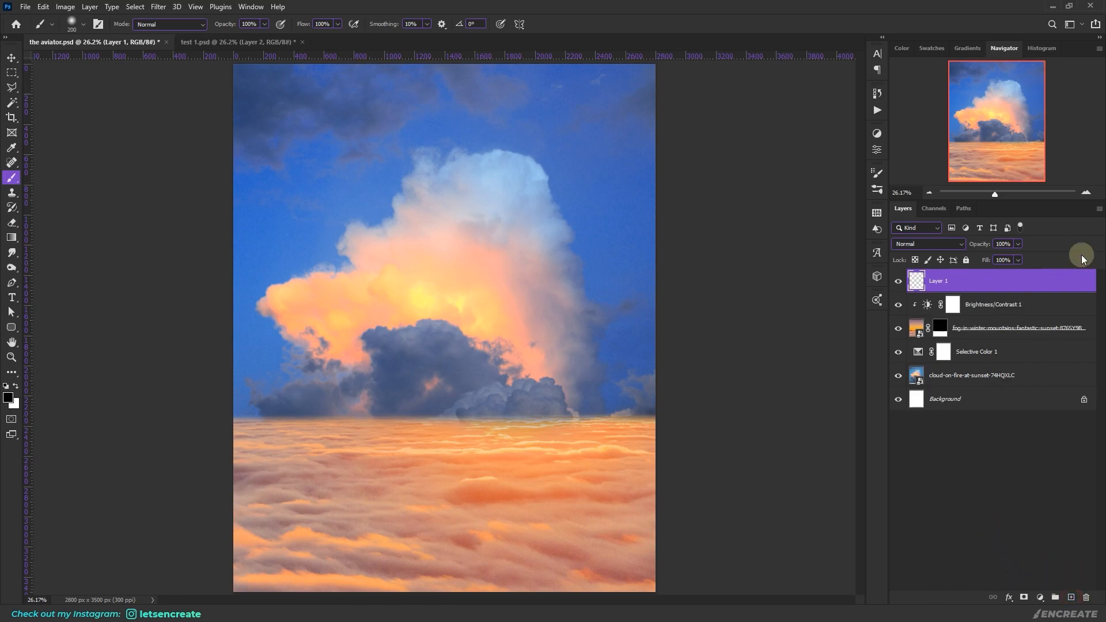
click(931, 242)
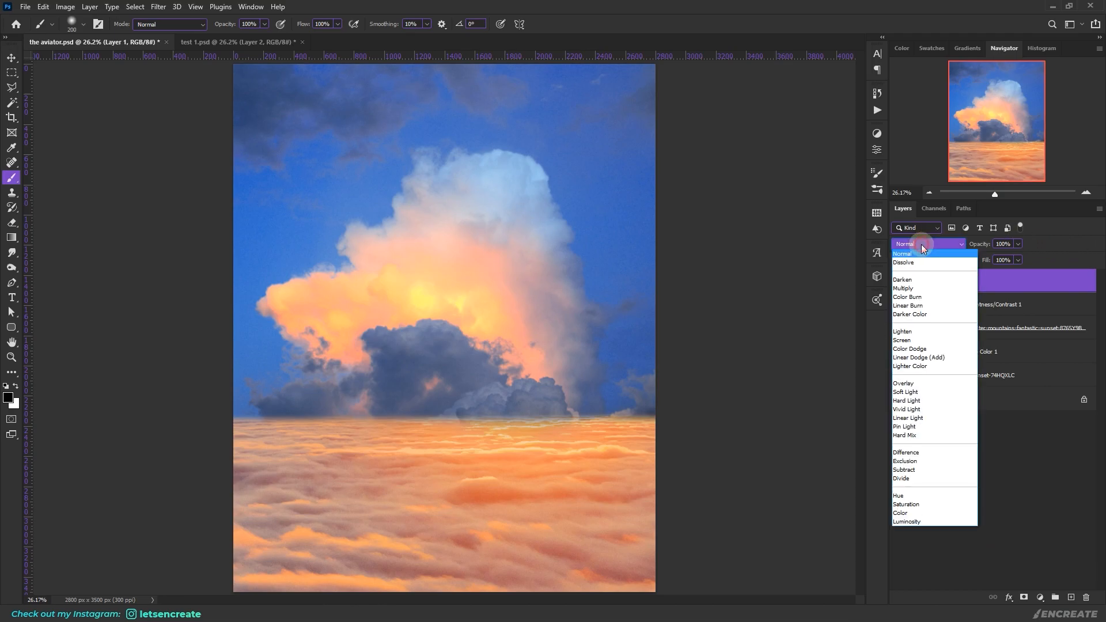
click(912, 332)
click(77, 25)
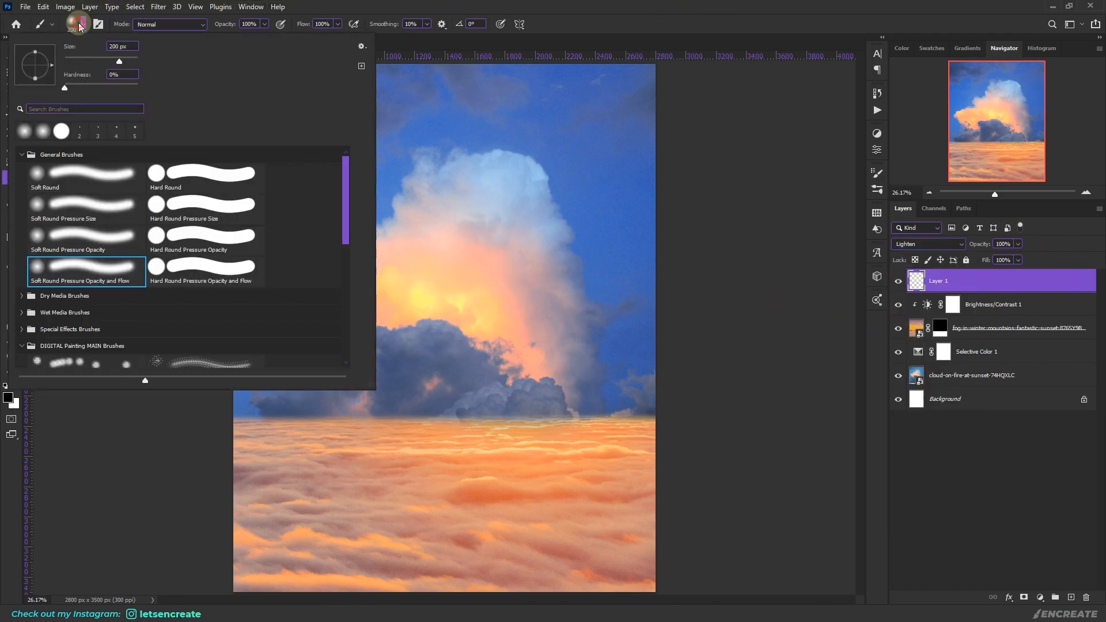
click(434, 4)
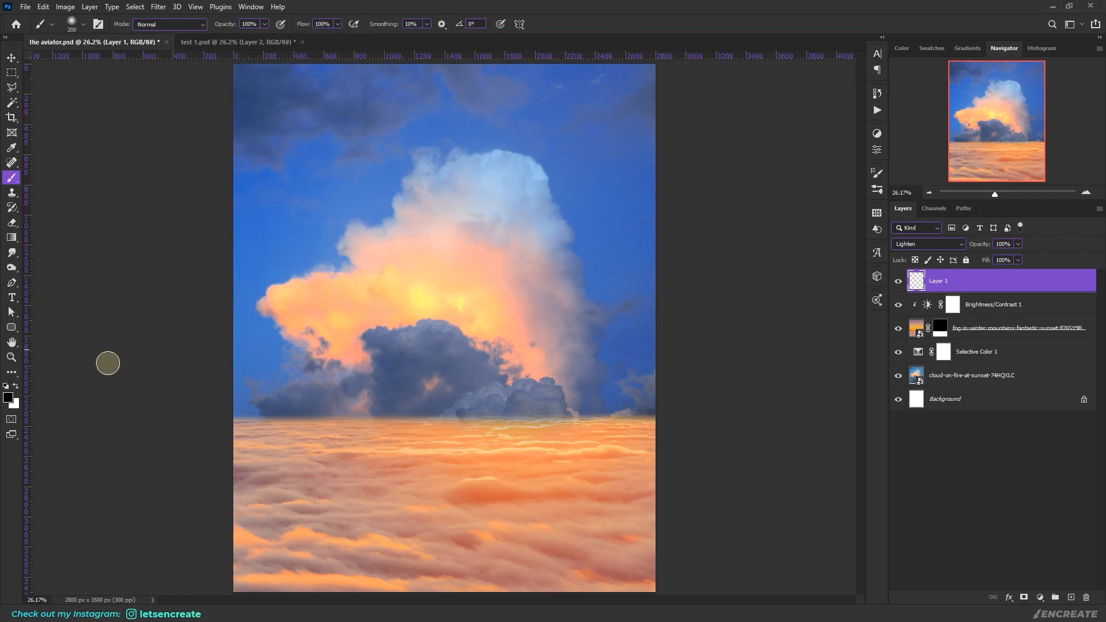
Sample a light peach foreground color from the glowing cloud and set the brush to 56% opacity and 48% flow
click(7, 397)
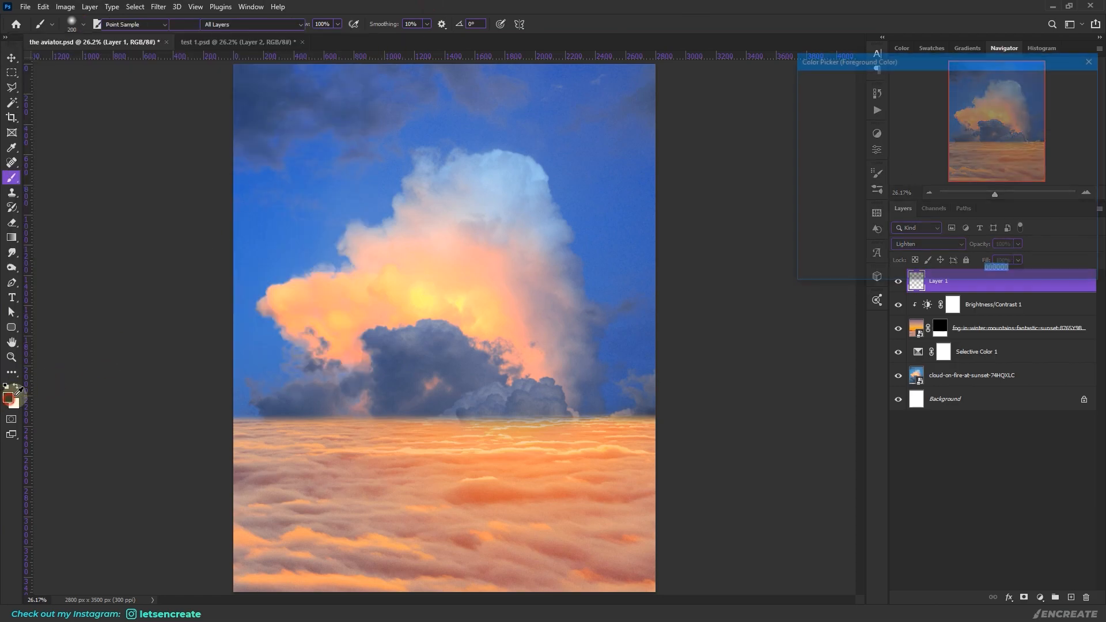
click(474, 268)
click(1051, 76)
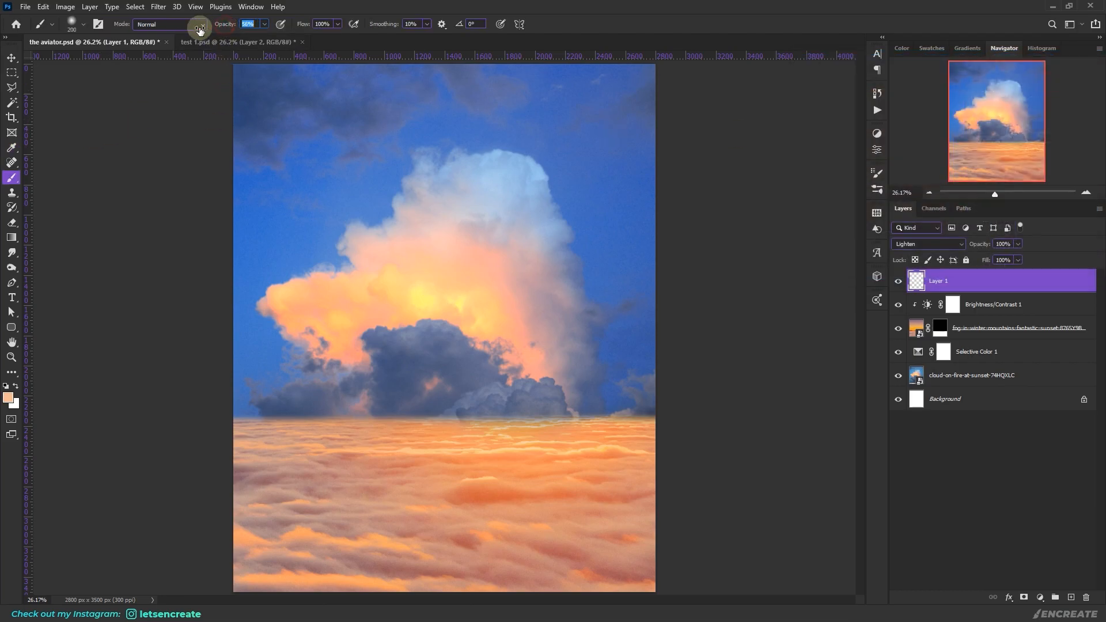
drag(300, 26, 270, 26)
Enlarge the soft brush to 800–1000 px and paint peach haze over the dark cloud at the horizon on Layer 1
key(bracketright)
key(bracketright)
key(bracketright)
key(bracketright)
key(bracketright)
key(bracketright)
key(bracketright)
key(bracketright)
key(bracketright)
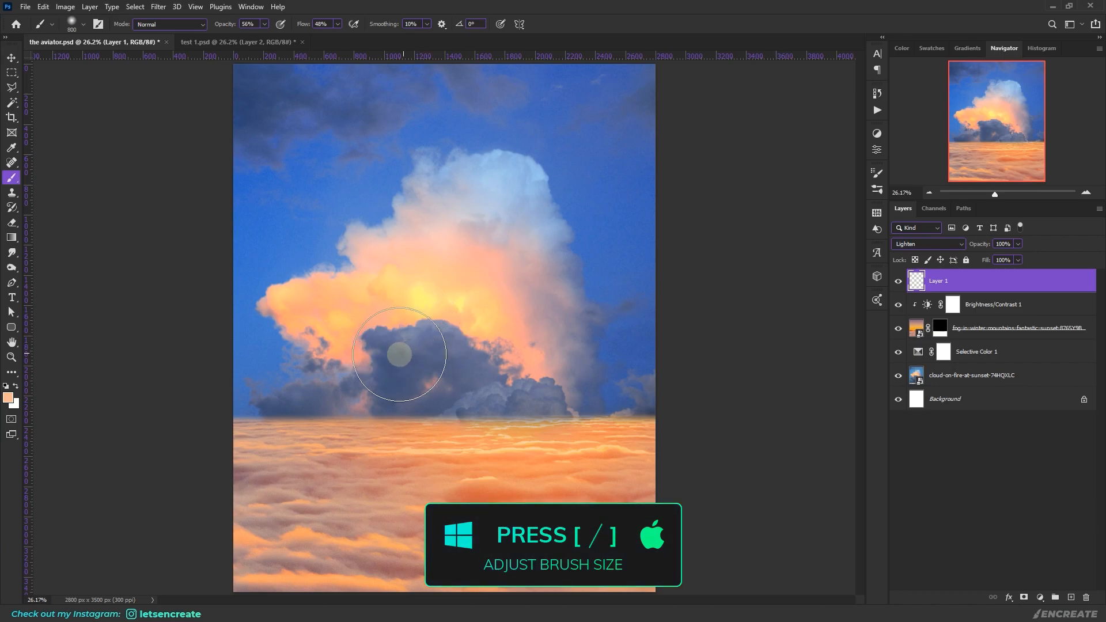
mouse_move(391, 357)
mouse_down()
mouse_move(470, 357)
mouse_move(372, 354)
mouse_move(439, 344)
mouse_move(507, 388)
mouse_move(537, 392)
mouse_move(323, 394)
mouse_move(522, 396)
mouse_move(423, 335)
mouse_move(493, 371)
mouse_up()
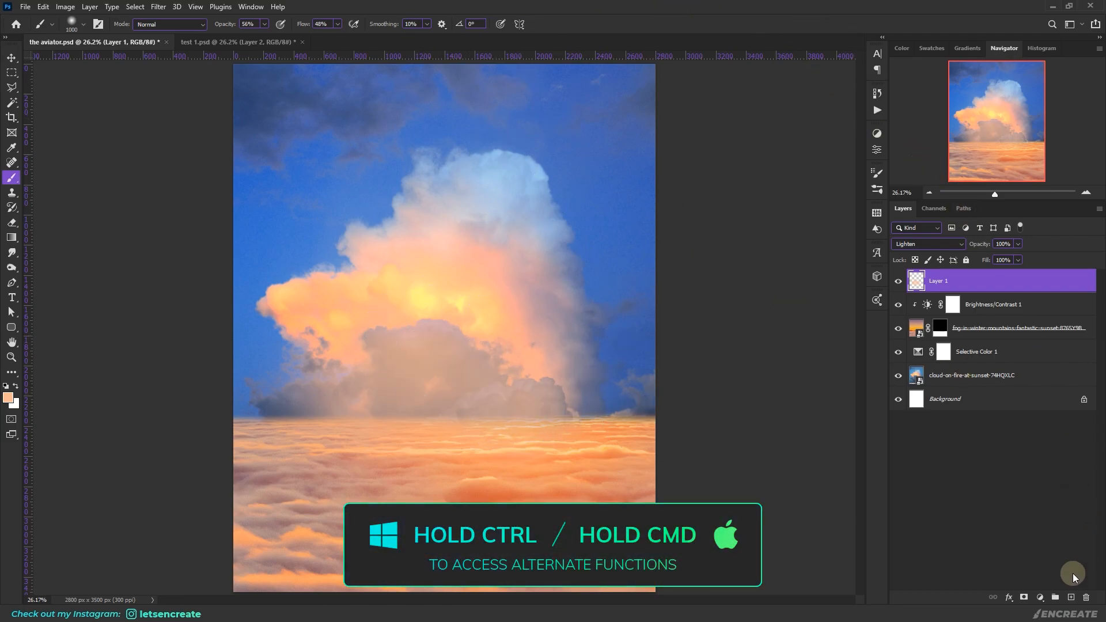
Create a new layer directly below Layer 1 and set its blending mode to Hard Light
ctrl+click(1075, 597)
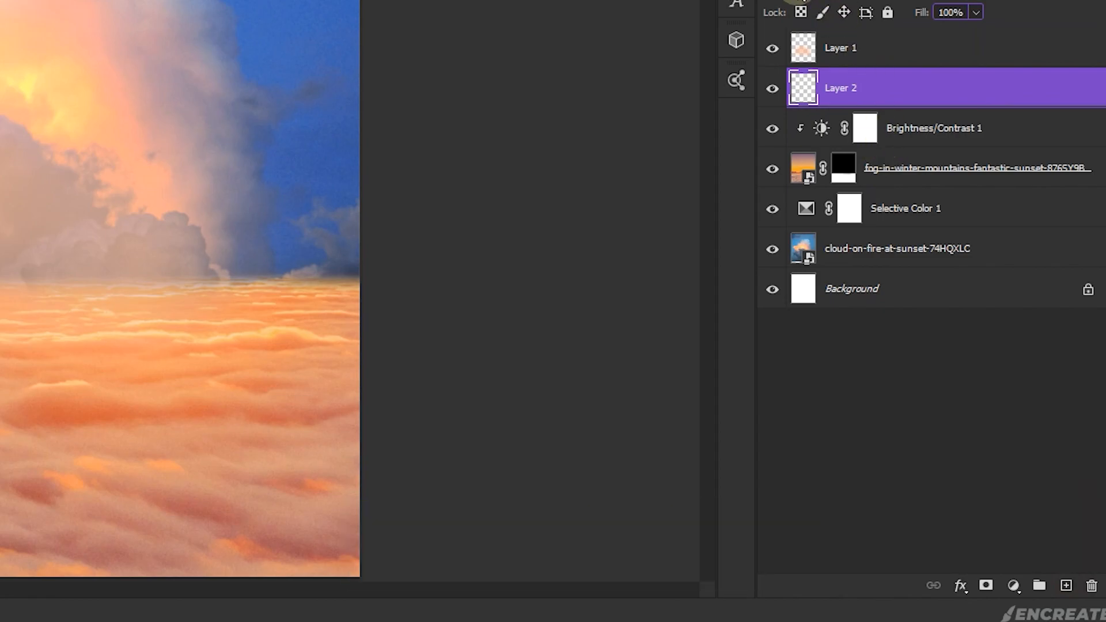
click(912, 243)
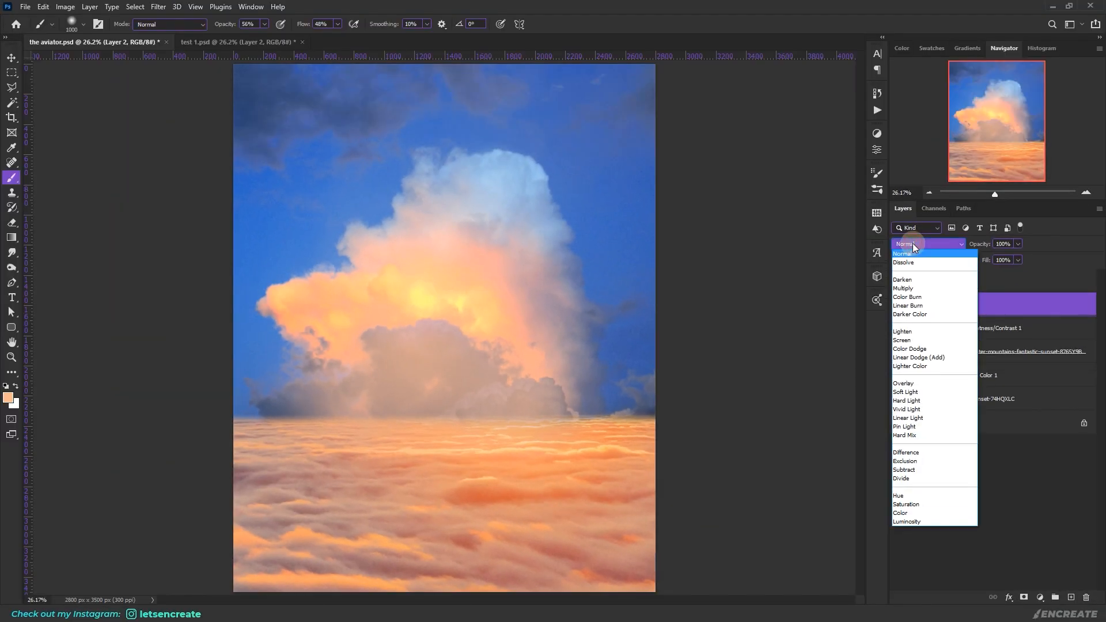
click(907, 400)
Sample the light orange fec883 from the cloud as foreground color and choose the cloud brush from DIGITAL Painting MAIN Brushes
click(8, 400)
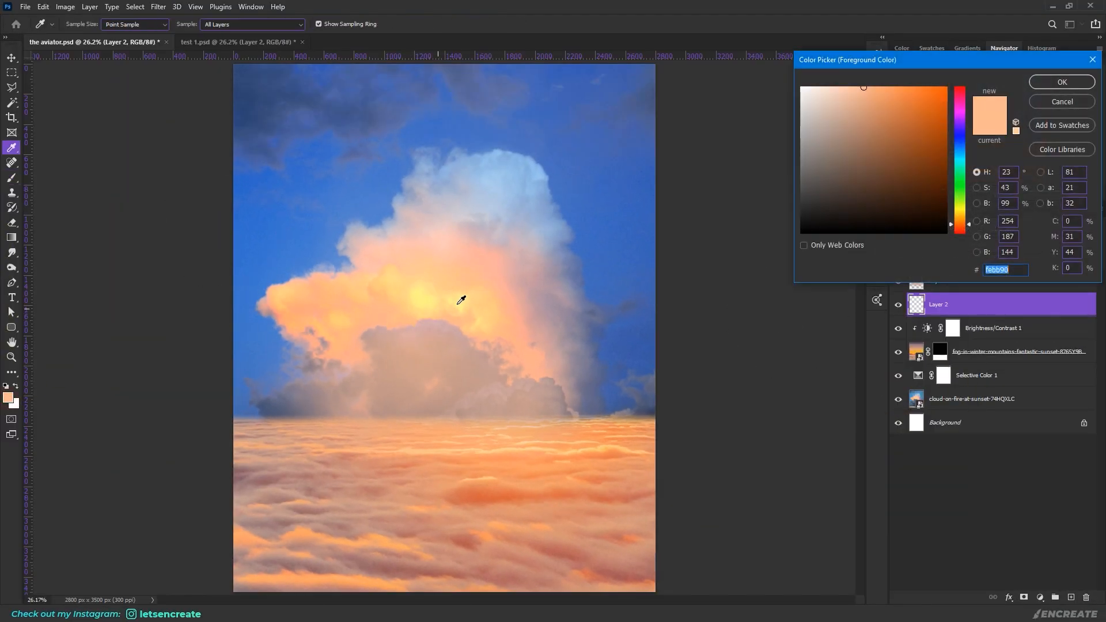
click(488, 295)
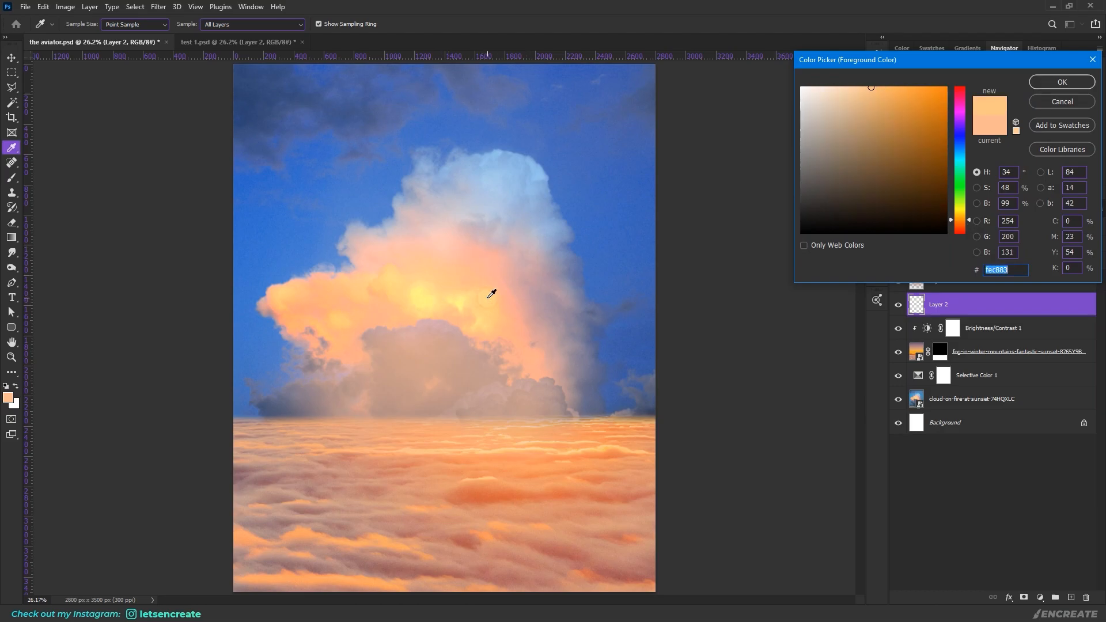
click(1040, 81)
click(78, 24)
drag(344, 208, 354, 282)
click(206, 335)
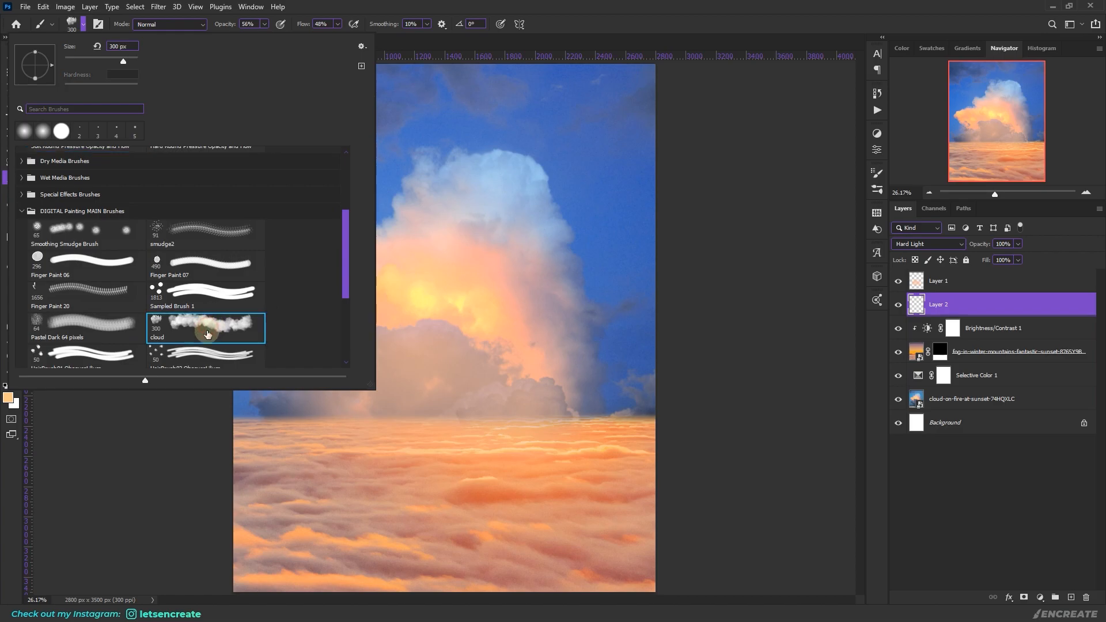
click(649, 3)
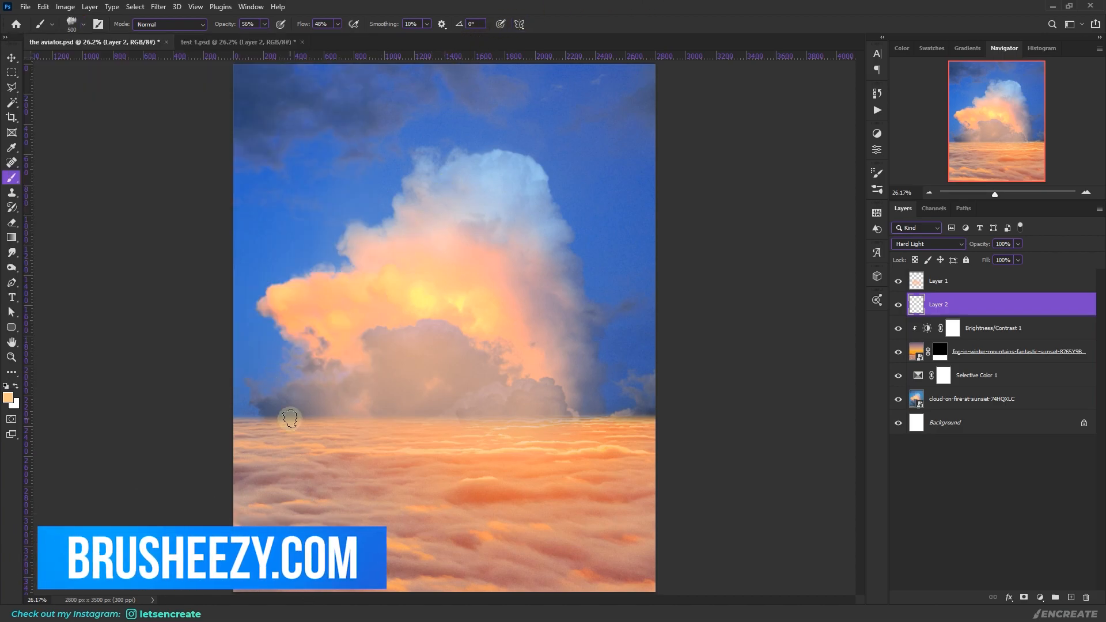
Enlarge the cloud brush, set it to 33% opacity and 22% flow, and paint orange over the left end of the horizon
key(bracketright)
key(bracketright)
key(bracketright)
key(bracketright)
key(bracketright)
key(bracketright)
key(bracketright)
key(bracketright)
key(bracketright)
key(bracketright)
key(bracketright)
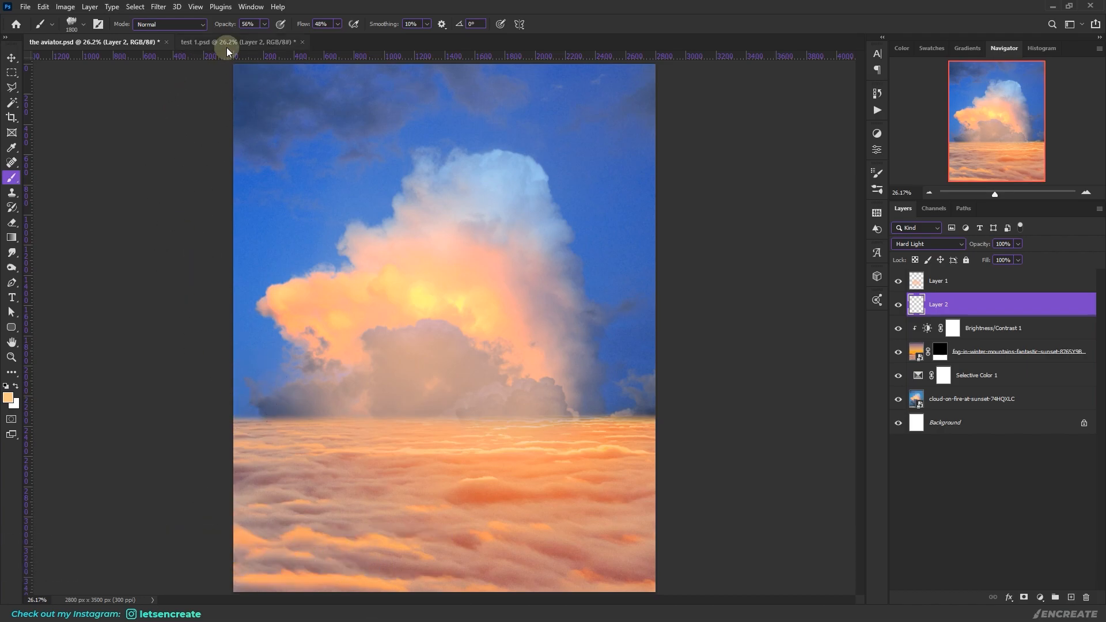
drag(287, 26, 285, 26)
mouse_move(233, 396)
mouse_down()
mouse_move(315, 393)
mouse_move(214, 404)
mouse_move(253, 398)
mouse_move(259, 377)
mouse_move(240, 395)
mouse_move(290, 396)
mouse_move(218, 412)
mouse_up()
Paint more orange cloud at the right and left ends of the horizon on Layer 2, using a brush of 600 to 700 px
key(bracketleft)
key(bracketleft)
key(bracketleft)
key(bracketleft)
key(bracketleft)
key(bracketleft)
key(bracketleft)
drag(599, 387, 693, 408)
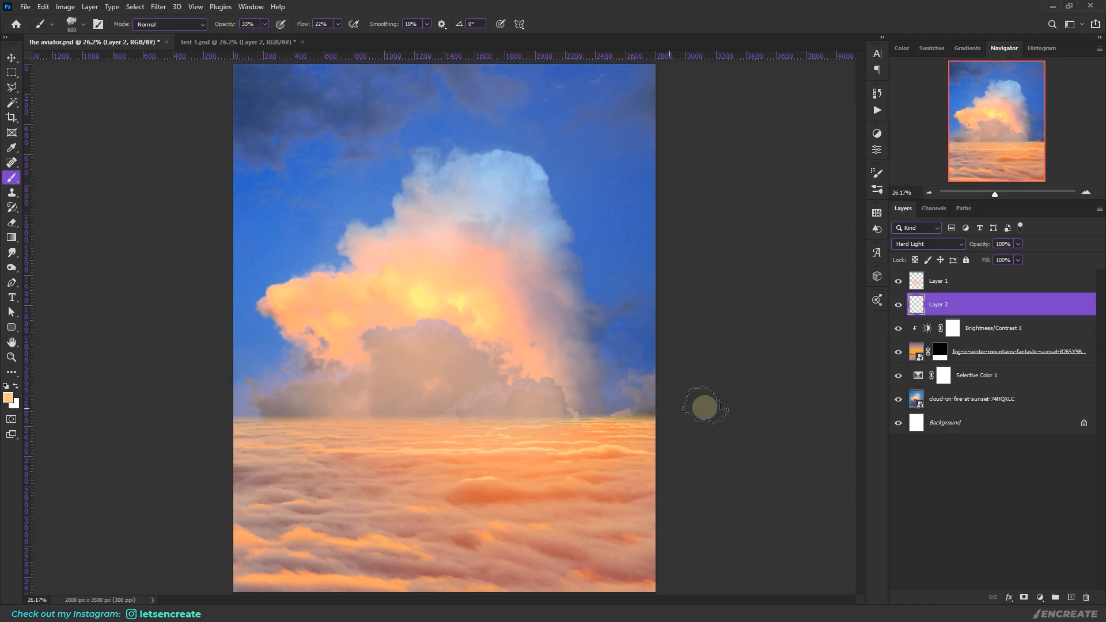
drag(239, 416, 247, 404)
key(bracketleft)
key(bracketright)
key(bracketright)
key(bracketright)
key(bracketright)
Add a new layer above Layer 1 and sample a dark blue from the upper-left sky as foreground color
click(968, 287)
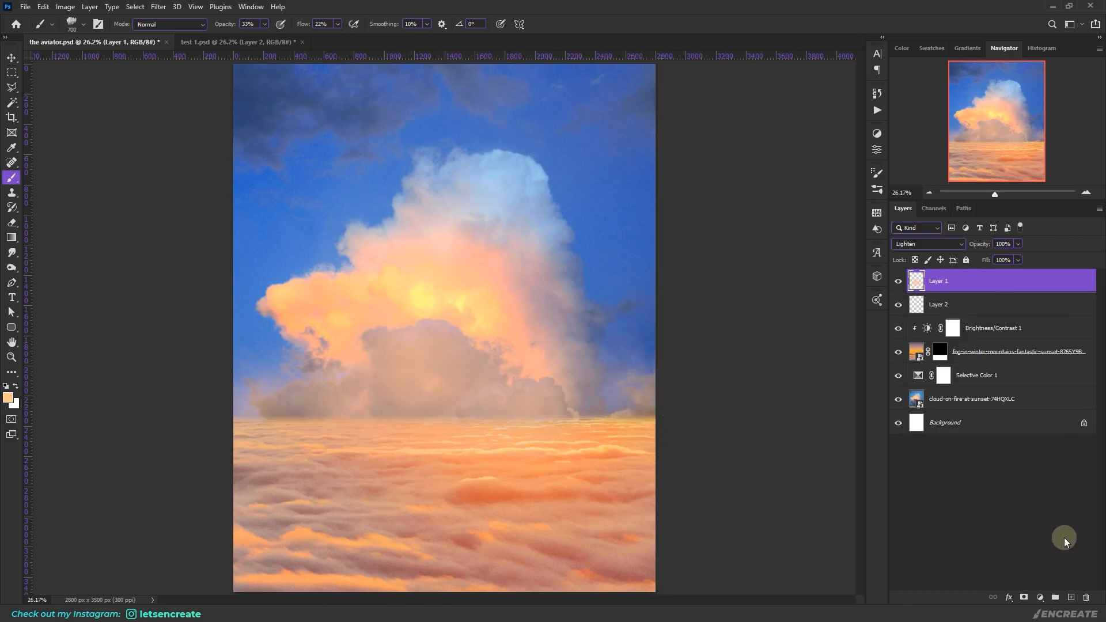
click(1071, 598)
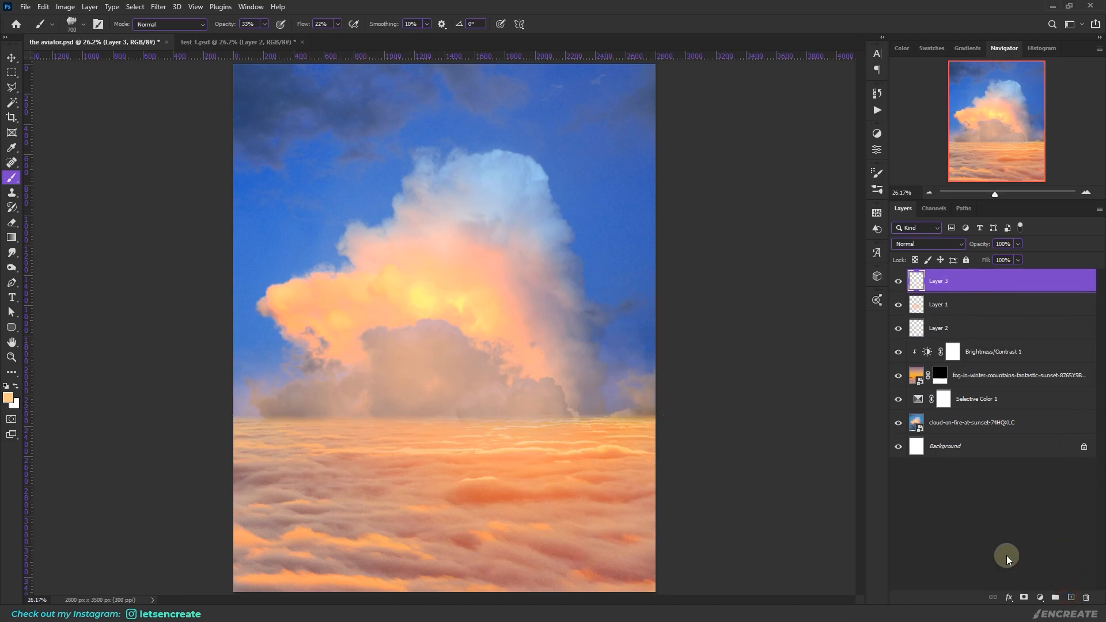
click(7, 397)
click(258, 77)
click(1065, 83)
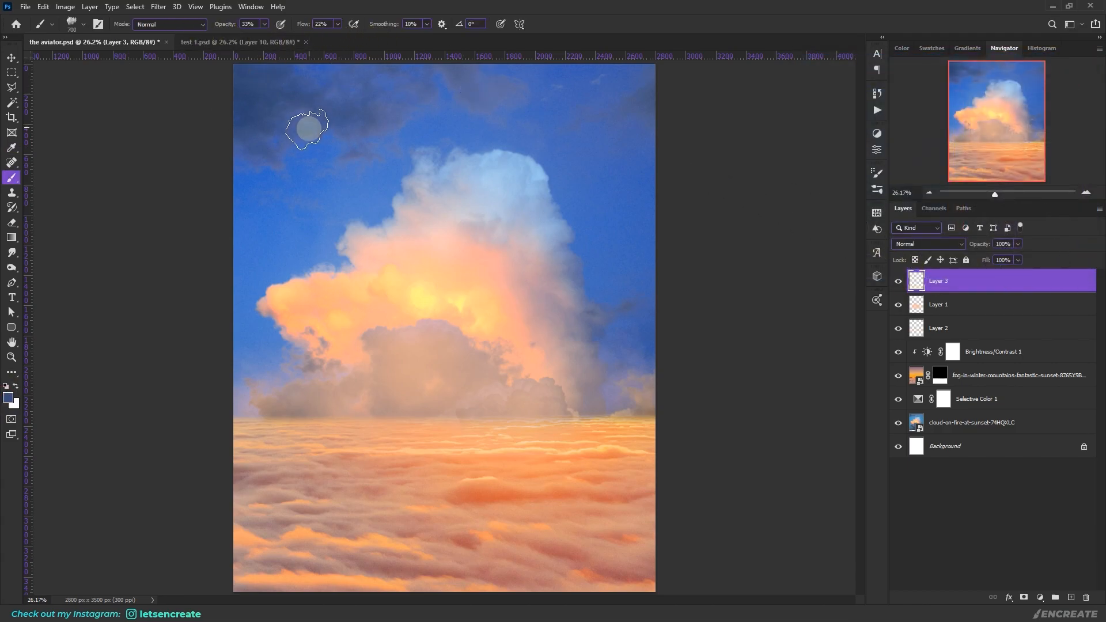
Enlarge the cloud brush to 900 px and paint dark blue across the upper sky on Layer 3
key(bracketright)
key(bracketright)
key(bracketright)
key(bracketleft)
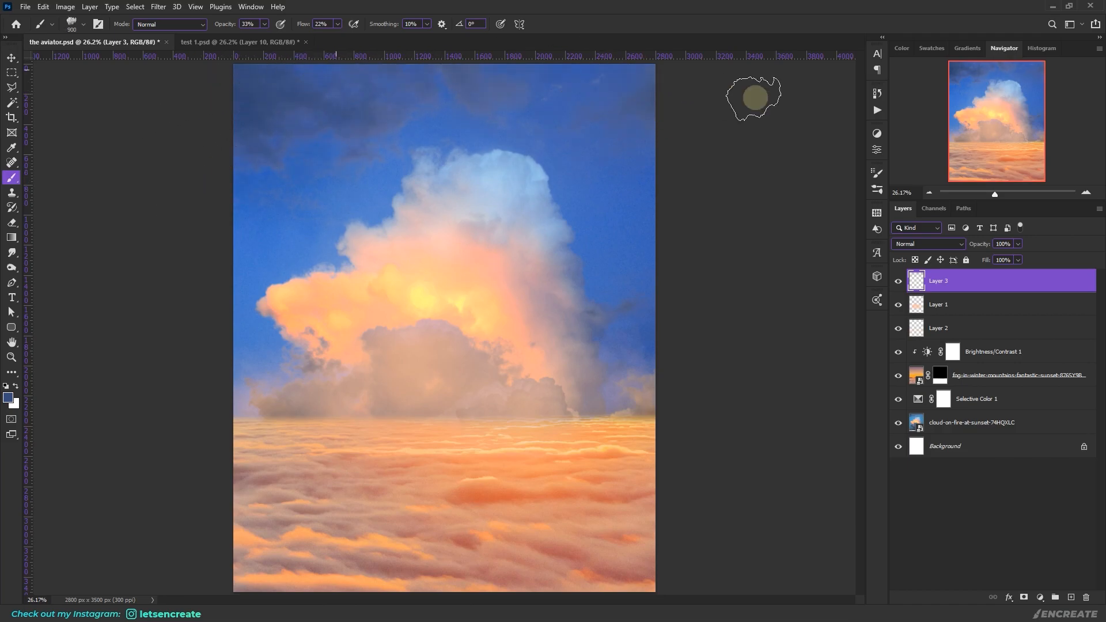
mouse_move(689, 127)
mouse_down()
mouse_move(263, 105)
mouse_move(184, 279)
mouse_up()
drag(213, 79, 403, 50)
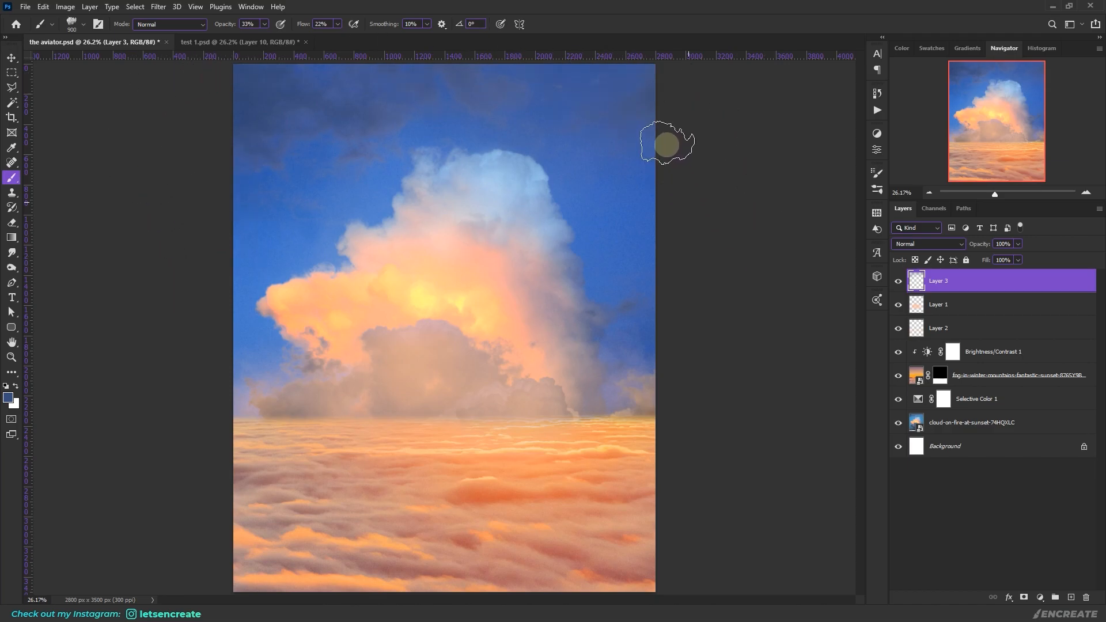
mouse_move(105, 114)
mouse_down()
mouse_move(243, 59)
mouse_move(685, 227)
mouse_up()
Add a mask to Layer 3 and paint black near its top centre with the 800 px cloud brush to soften the blue
key([)
click(1023, 597)
key(d)
key(x)
key(x)
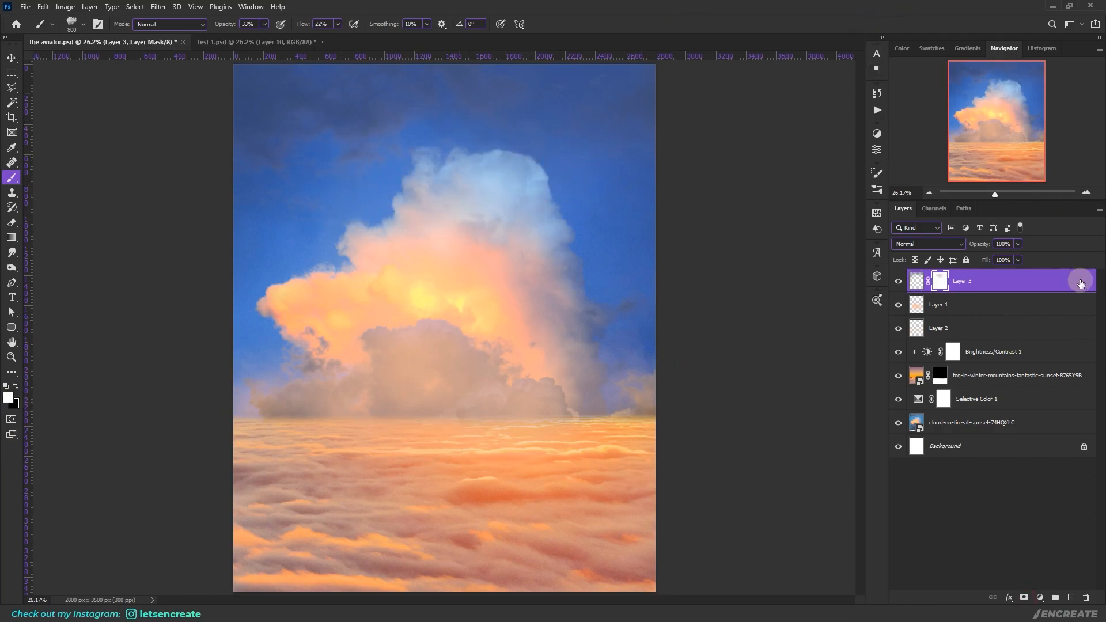
Group all layers from Layer 3 down to the cloud image and name the group "sky backup"
shift+click(1007, 420)
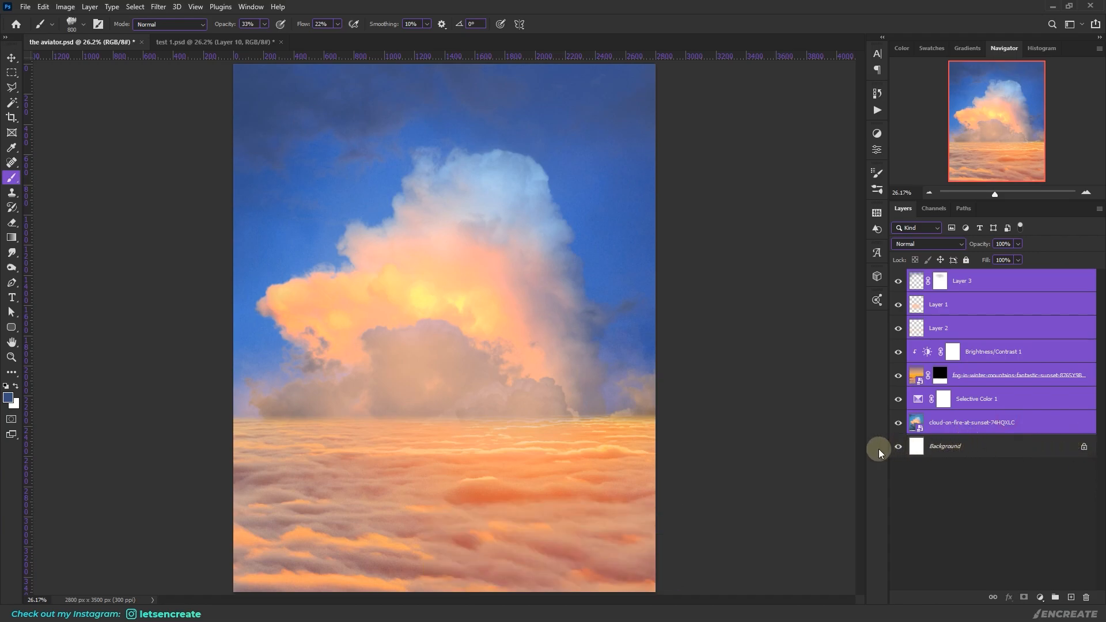
key(ctrl+g)
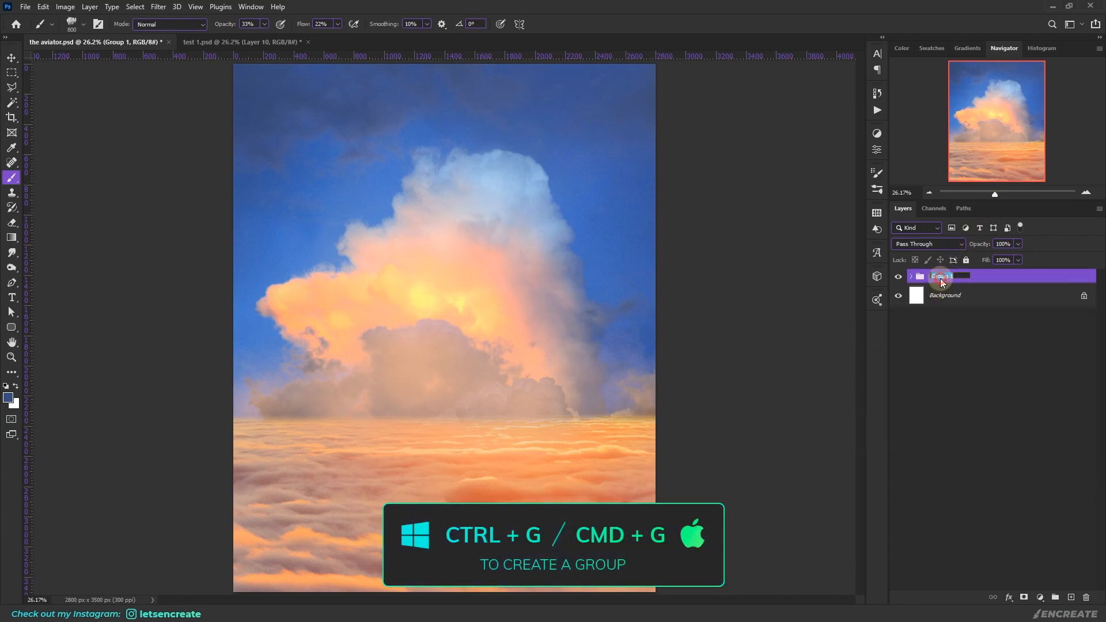
text(sky back)
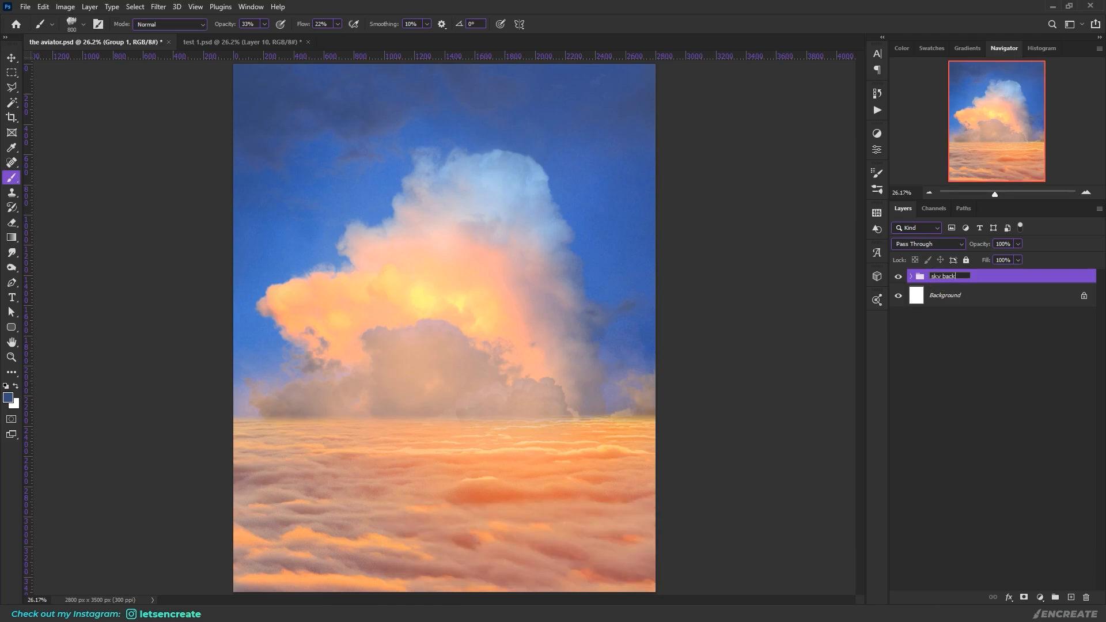
text(up)
click(983, 279)
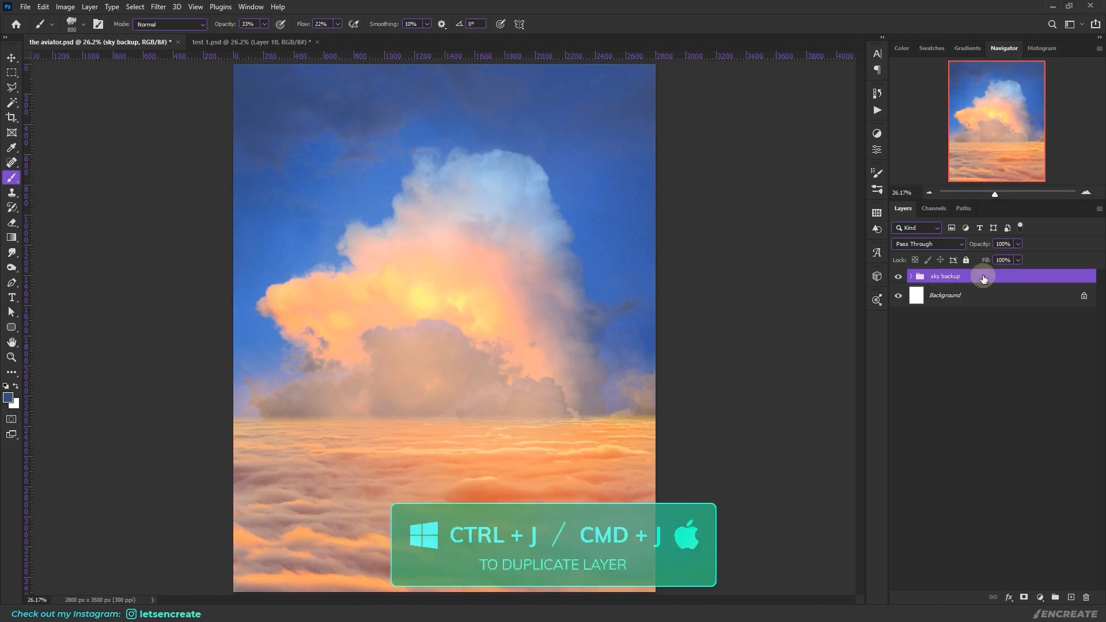
Duplicate the sky backup group and merge the copy into a single layer
key(ctrl+j)
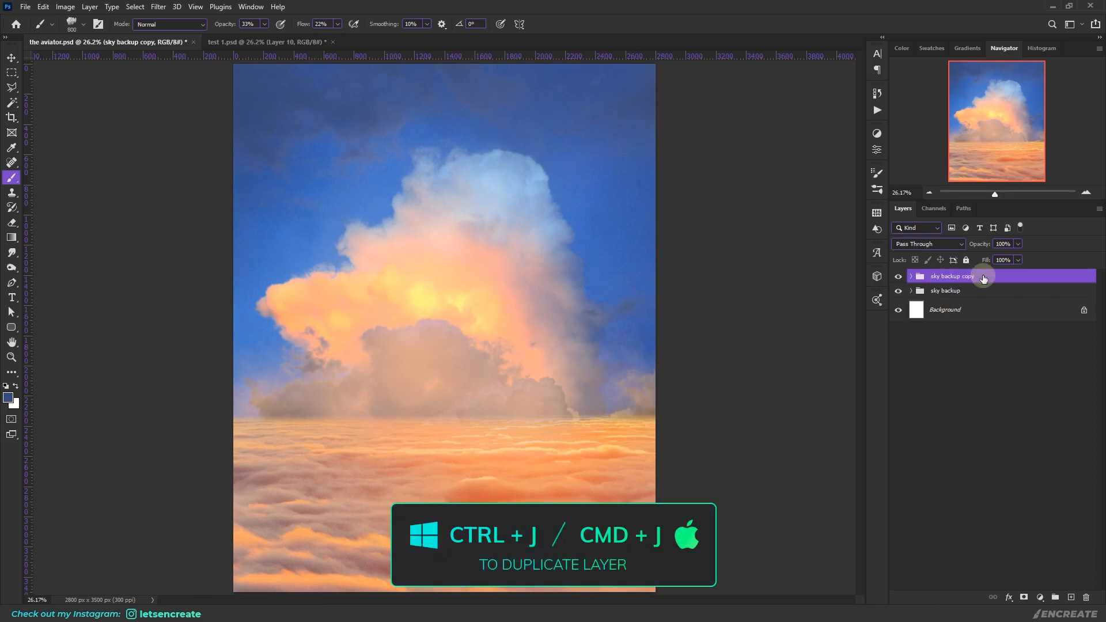
right_click(983, 279)
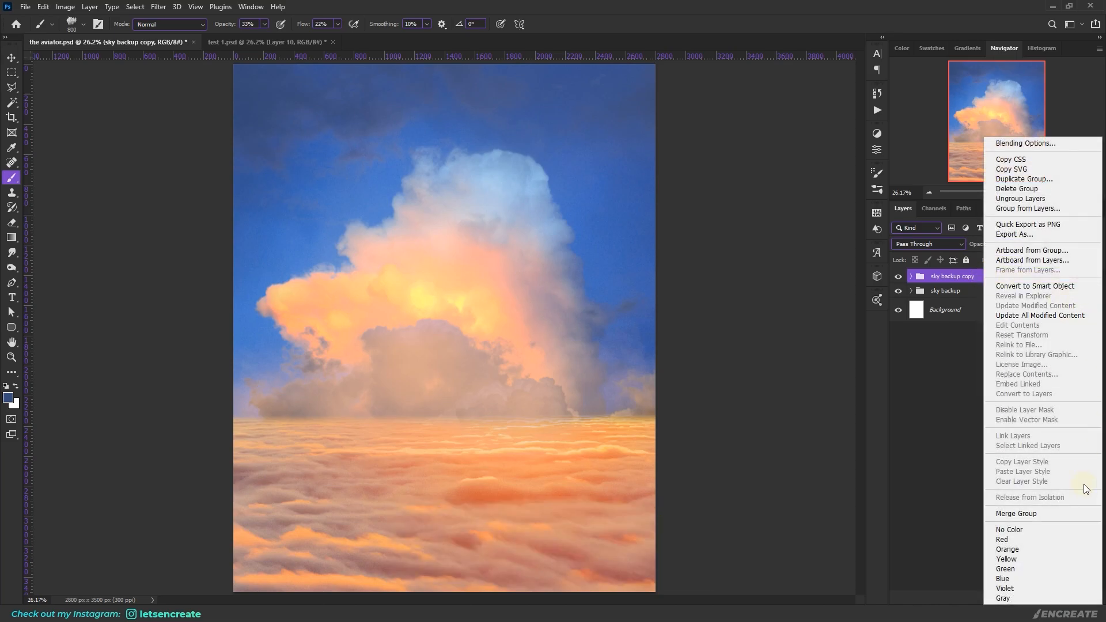
click(1013, 513)
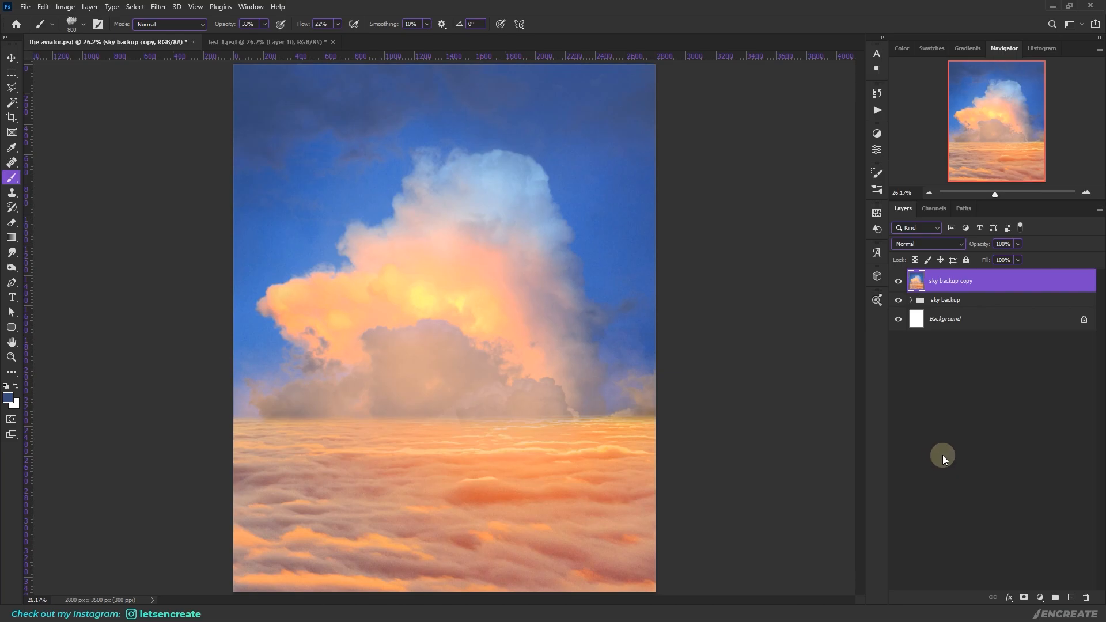
Switch to the Mixer Brush with cleaning after each stroke on and loading after each stroke off
right_click(12, 179)
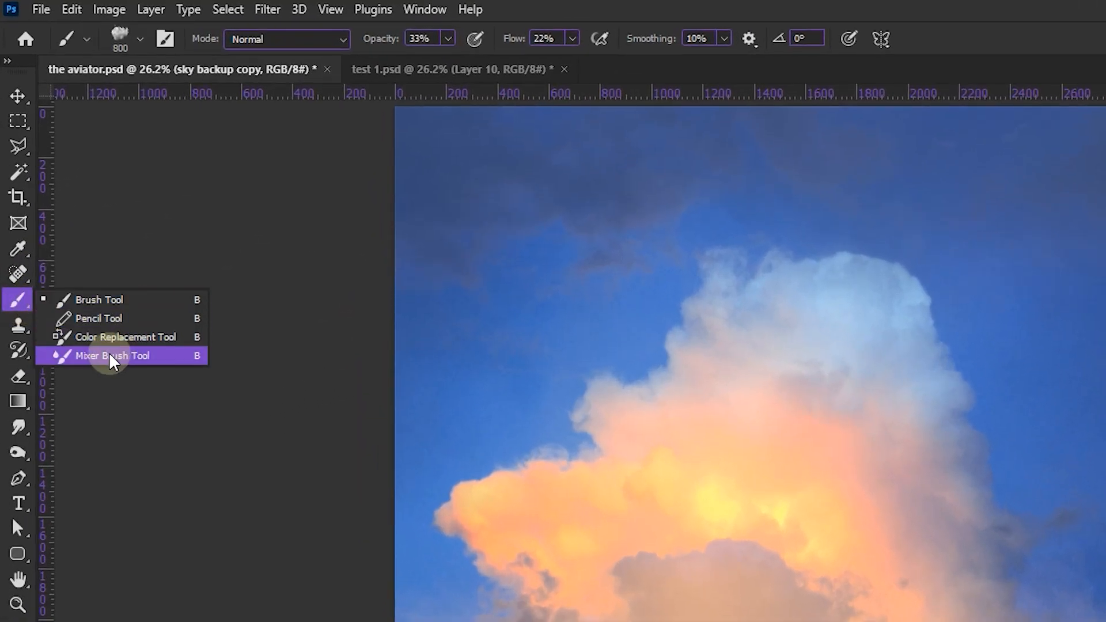
click(112, 356)
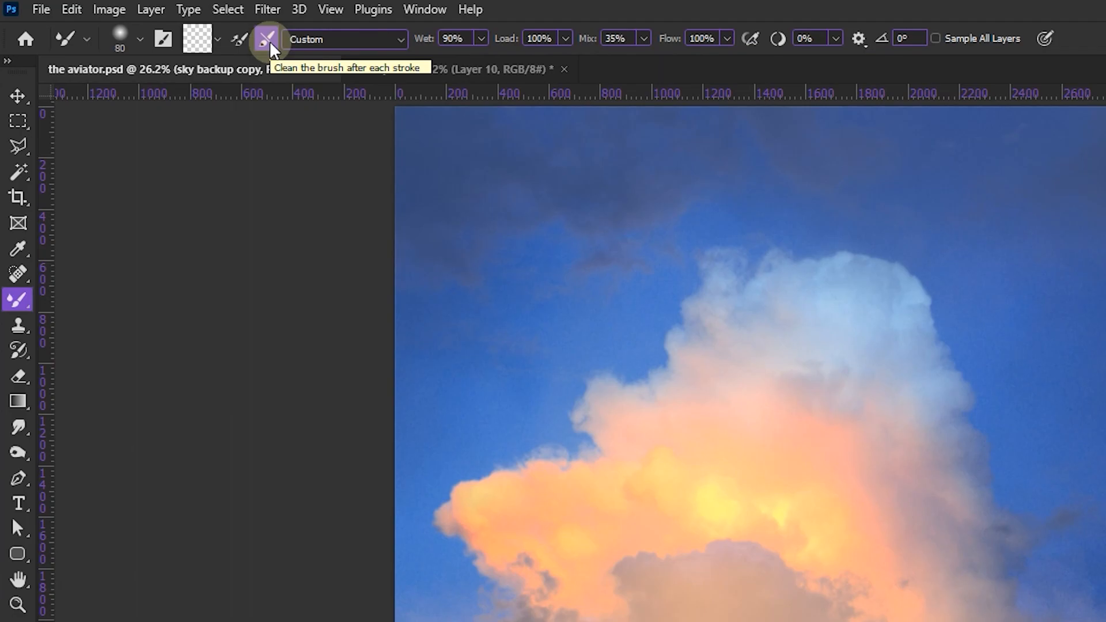
click(241, 42)
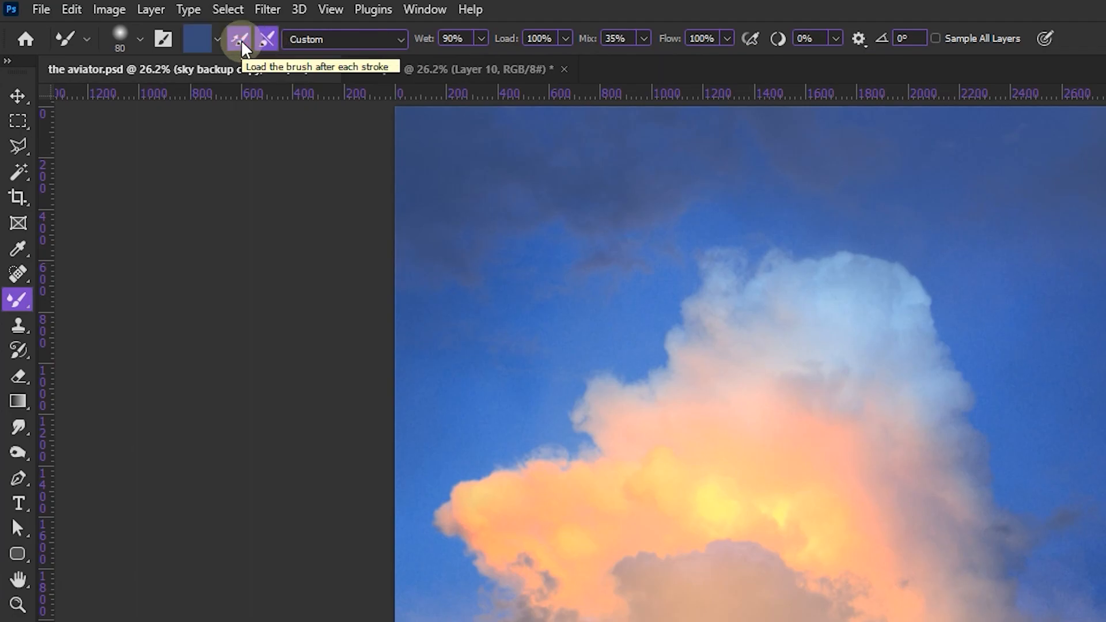
click(240, 41)
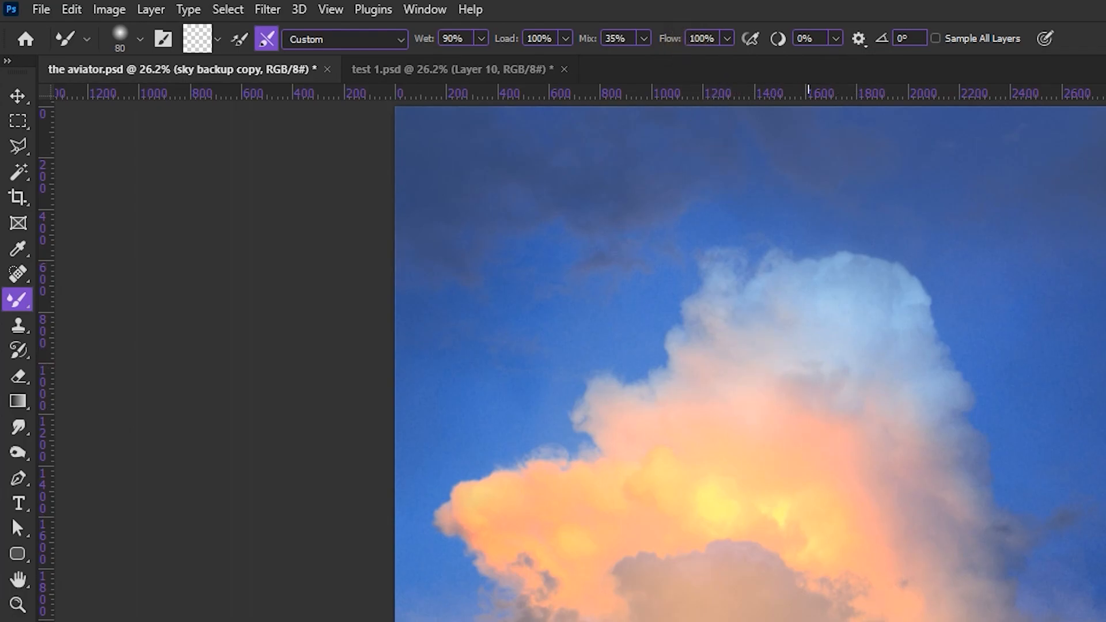
Reduce the Mixer Brush to 30–40 px and smooth the bright ridge on the right side of the fog along its contours
key(z)
click(543, 475)
click(543, 475)
click(543, 475)
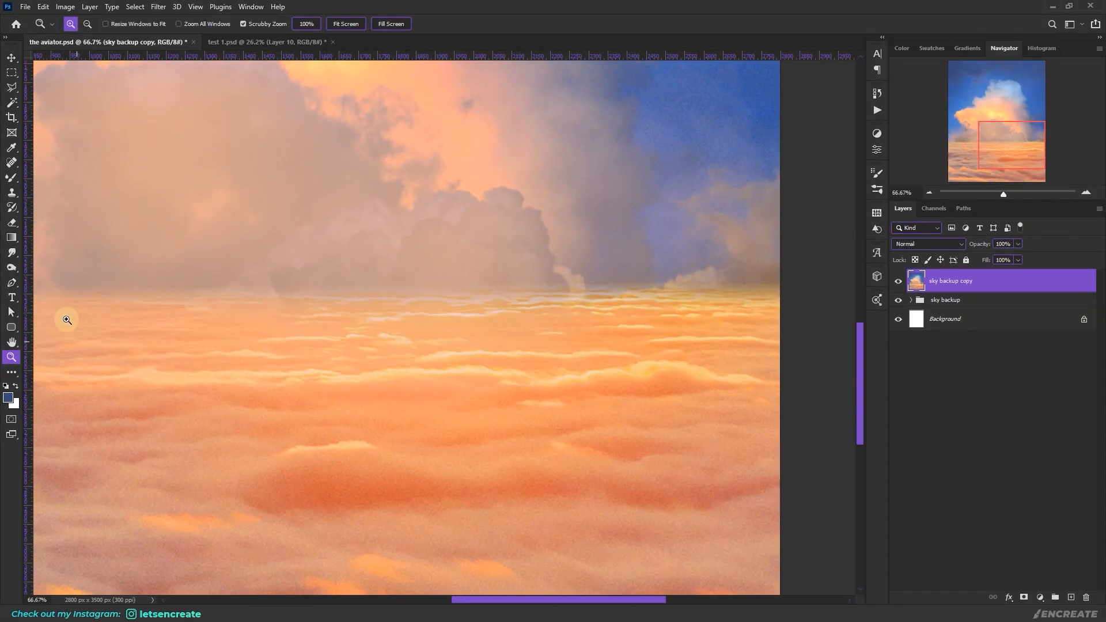
click(11, 177)
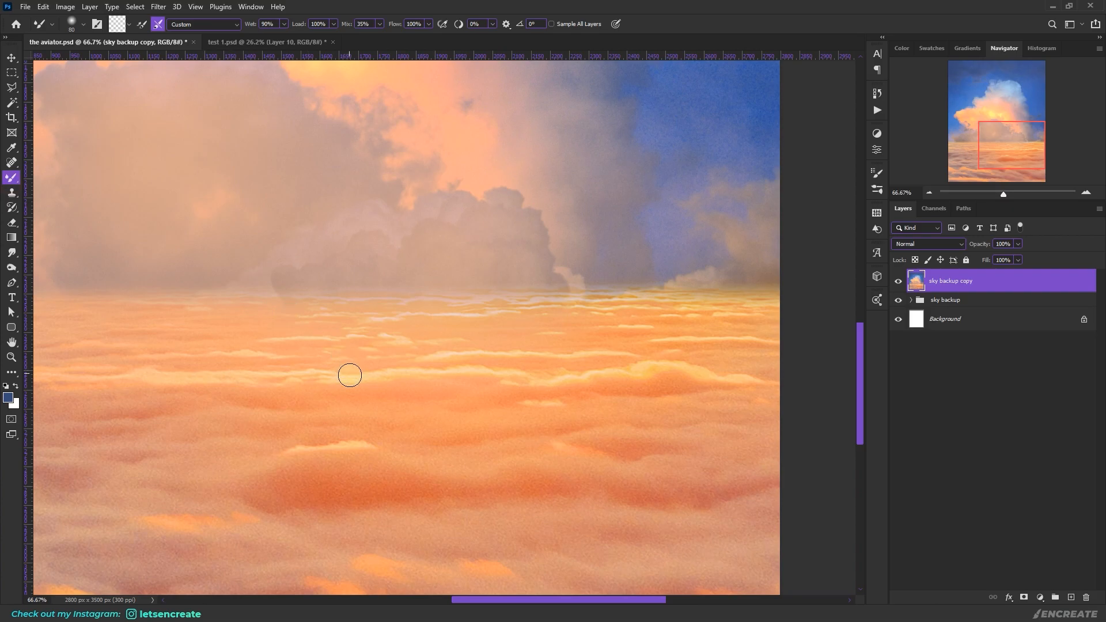
key(bracketleft)
key(bracketleft)
key(bracketleft)
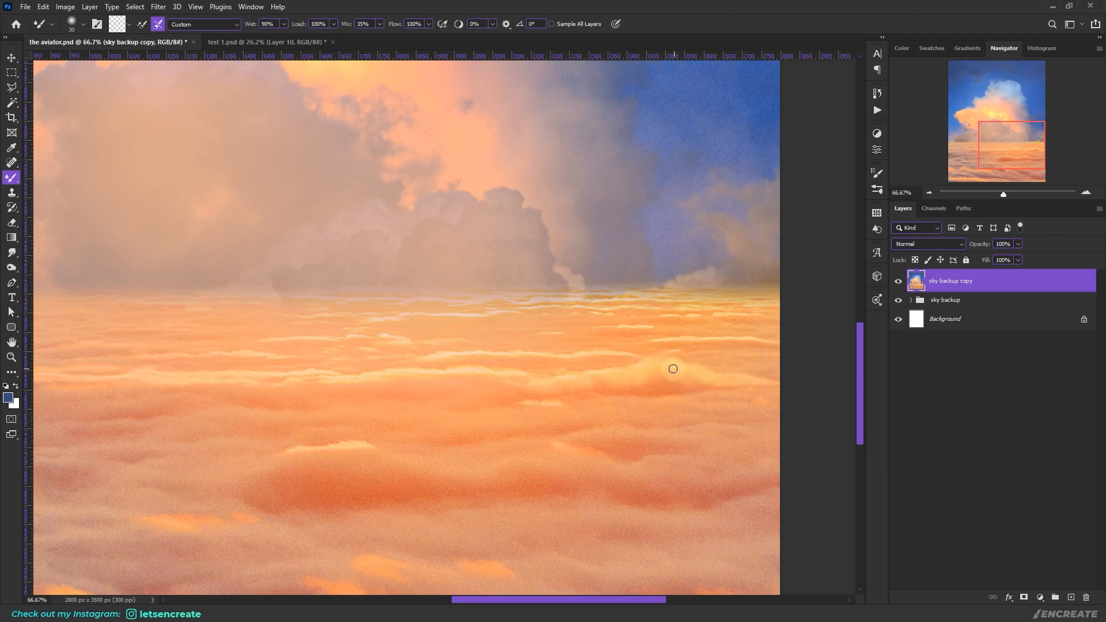
drag(625, 390, 766, 383)
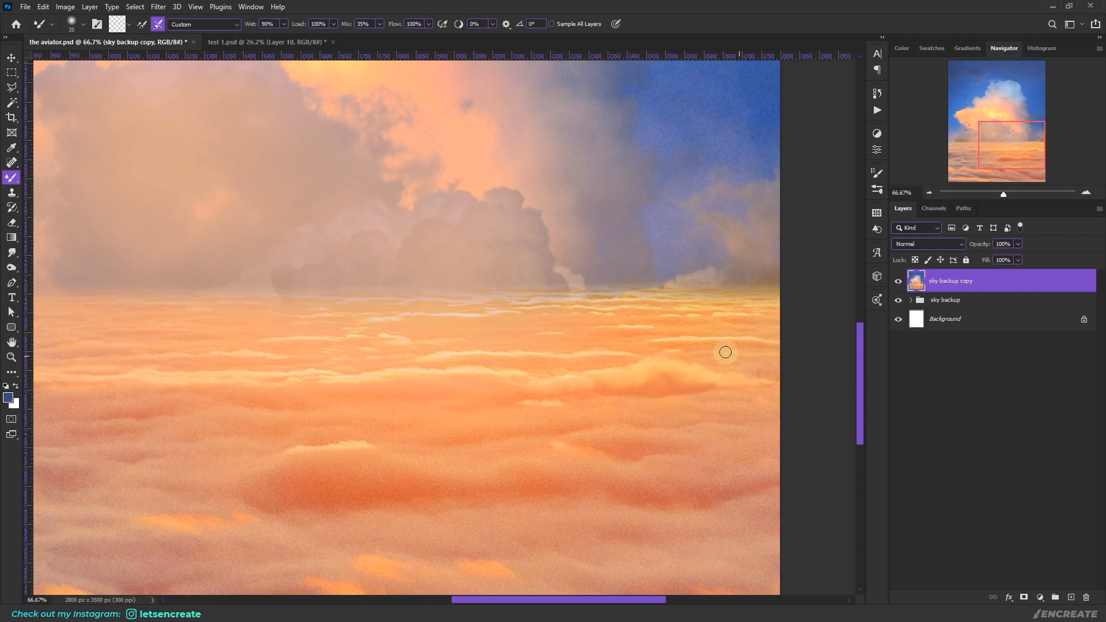
drag(678, 340, 641, 343)
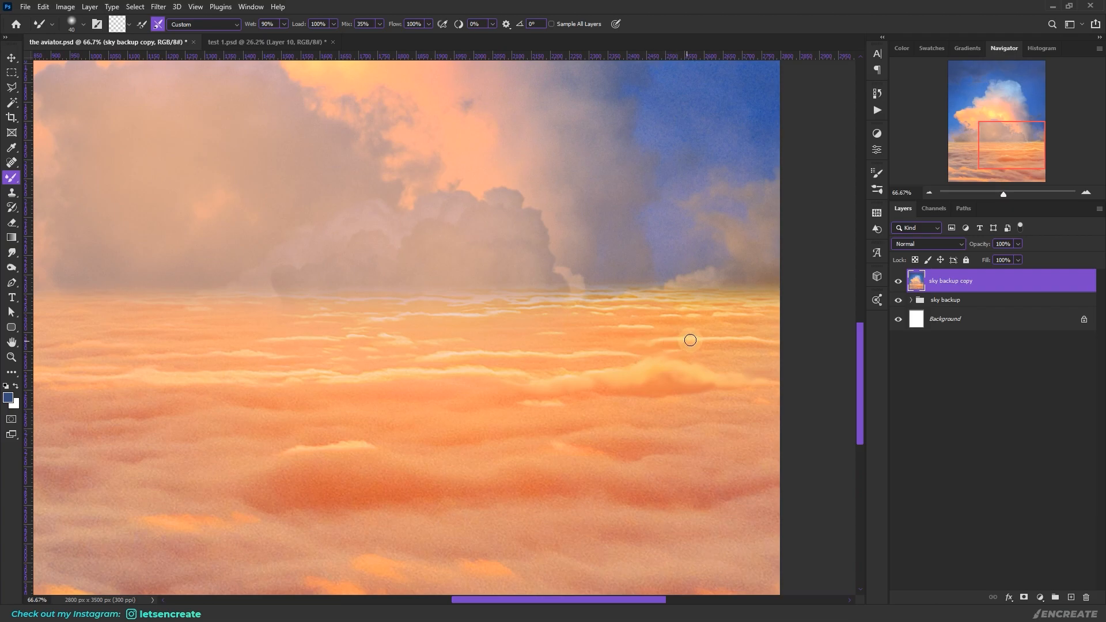
Blend the thin bright fog bands below the horizon with short horizontal Mixer Brush strokes
mouse_move(576, 350)
mouse_down()
mouse_move(542, 352)
mouse_move(508, 328)
mouse_up()
drag(645, 314, 612, 314)
drag(397, 374, 292, 375)
drag(554, 403, 580, 400)
drag(484, 314, 507, 314)
drag(380, 341, 399, 345)
drag(558, 332, 530, 330)
mouse_move(391, 448)
mouse_down()
mouse_move(358, 449)
mouse_move(379, 420)
mouse_up()
drag(664, 437, 686, 436)
Enlarge the Mixer Brush gradually and smooth the grainy fog banks in the middle of the fog sea
scroll(712, 431, down, 3)
key(bracketright)
drag(683, 362, 712, 379)
drag(645, 397, 723, 393)
drag(590, 410, 610, 404)
key(bracketright)
key(bracketright)
drag(242, 405, 199, 409)
drag(785, 429, 697, 434)
drag(425, 463, 537, 432)
drag(703, 528, 741, 525)
Blend the larger fog banks toward the bottom of the canvas with a slightly smaller Mixer Brush
scroll(741, 525, down, 5)
mouse_move(616, 461)
mouse_down()
mouse_move(785, 488)
mouse_move(582, 455)
mouse_up()
key(bracketleft)
drag(535, 383, 584, 421)
drag(773, 410, 741, 436)
key(p)
key(b)
Enlarge the Mixer Brush slightly and smooth the orange and mauve fog banks across the lower-left part of the image
key(bracketright)
drag(353, 330, 425, 353)
drag(340, 366, 312, 369)
drag(467, 403, 534, 445)
drag(449, 429, 414, 418)
mouse_move(424, 486)
mouse_down()
mouse_move(346, 508)
mouse_move(194, 444)
mouse_up()
drag(145, 486, 706, 401)
mouse_move(503, 455)
mouse_down()
mouse_move(444, 437)
mouse_move(476, 388)
mouse_move(223, 395)
mouse_move(375, 464)
mouse_move(244, 501)
mouse_move(536, 503)
mouse_move(129, 424)
mouse_move(195, 336)
mouse_move(637, 348)
mouse_move(693, 385)
mouse_move(474, 306)
mouse_move(385, 293)
mouse_move(185, 299)
mouse_move(535, 314)
mouse_move(373, 259)
mouse_move(176, 291)
mouse_move(128, 240)
mouse_move(217, 220)
mouse_move(582, 257)
mouse_move(728, 220)
mouse_move(570, 191)
mouse_move(270, 186)
mouse_move(341, 167)
mouse_up()
Smooth the remaining grainy fog bands below the horizon with a smaller Mixer Brush
key(bracketleft)
key([)
key([)
key([)
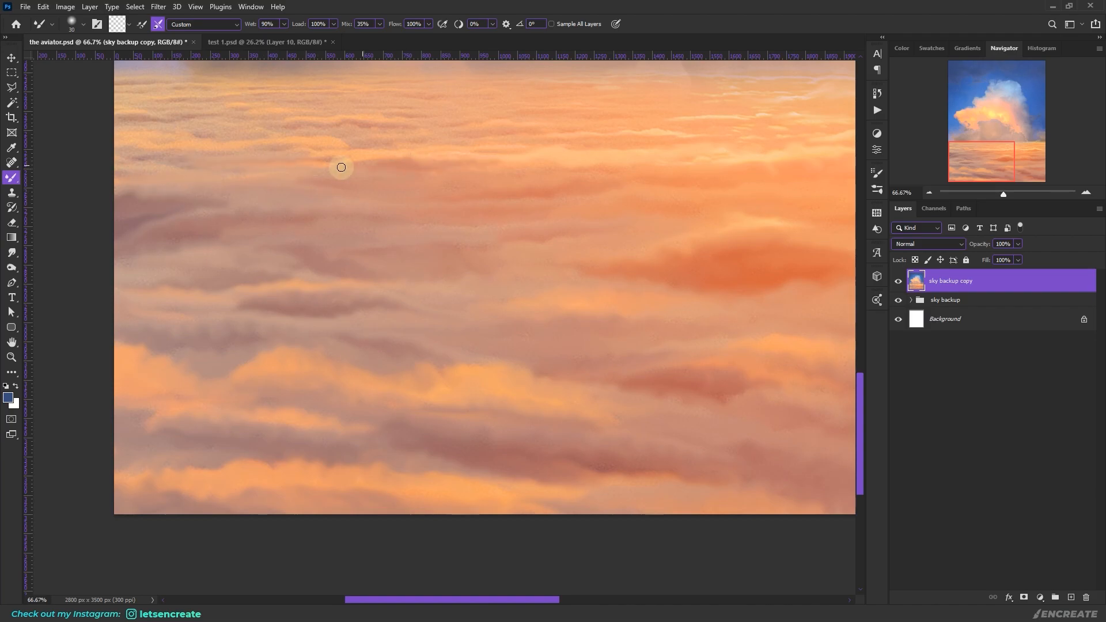
scroll(148, 136, up, 3)
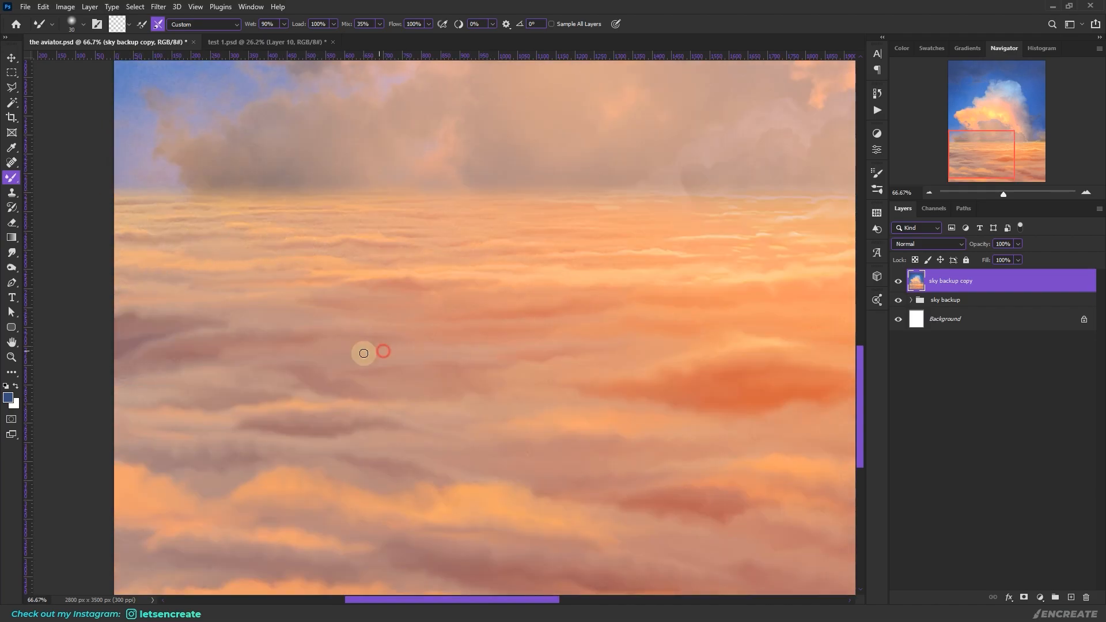
key(bracketright)
scroll(652, 249, up, 1)
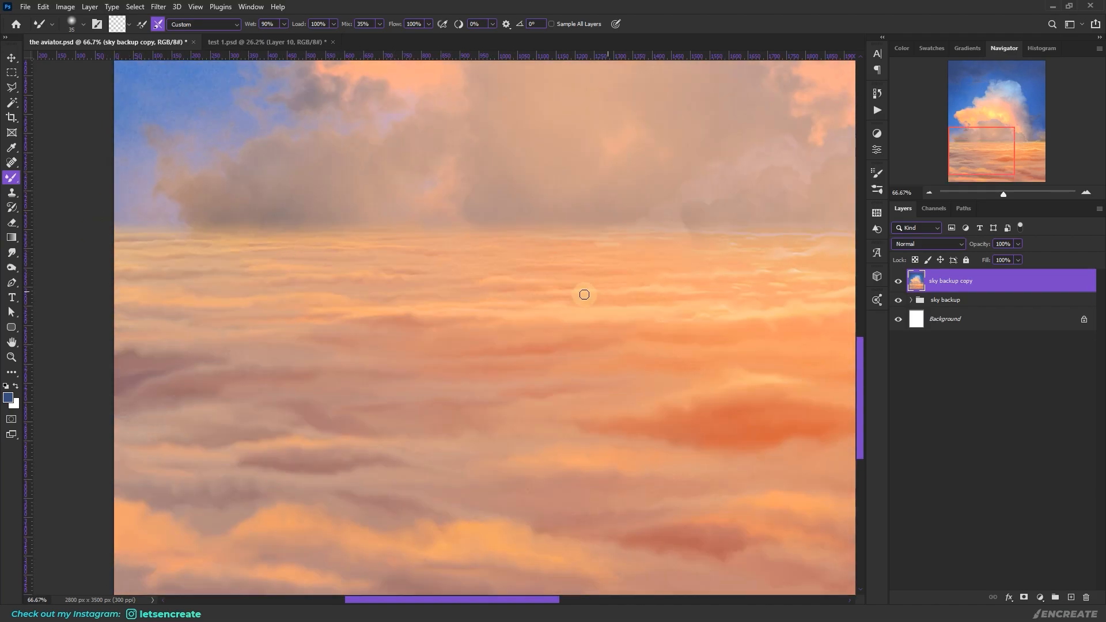
Enlarge the Mixer Brush in stages and blend the cloud base with the fog along the right part of the horizon
scroll(648, 289, right, 10)
scroll(269, 299, up, 3)
key(ctrl+minus)
key(ctrl+minus)
key(ctrl+plus)
key(ctrl+plus)
scroll(576, 248, up, 1)
key(bracketright)
key(bracketright)
key(bracketright)
drag(584, 334, 512, 328)
key(bracketright)
key(bracketright)
key(bracketright)
drag(436, 349, 351, 363)
Blend the cloud base into the haze along the left part of the horizon and check the whole canvas
scroll(561, 182, up, 4)
scroll(562, 182, left, 12)
drag(324, 481, 413, 485)
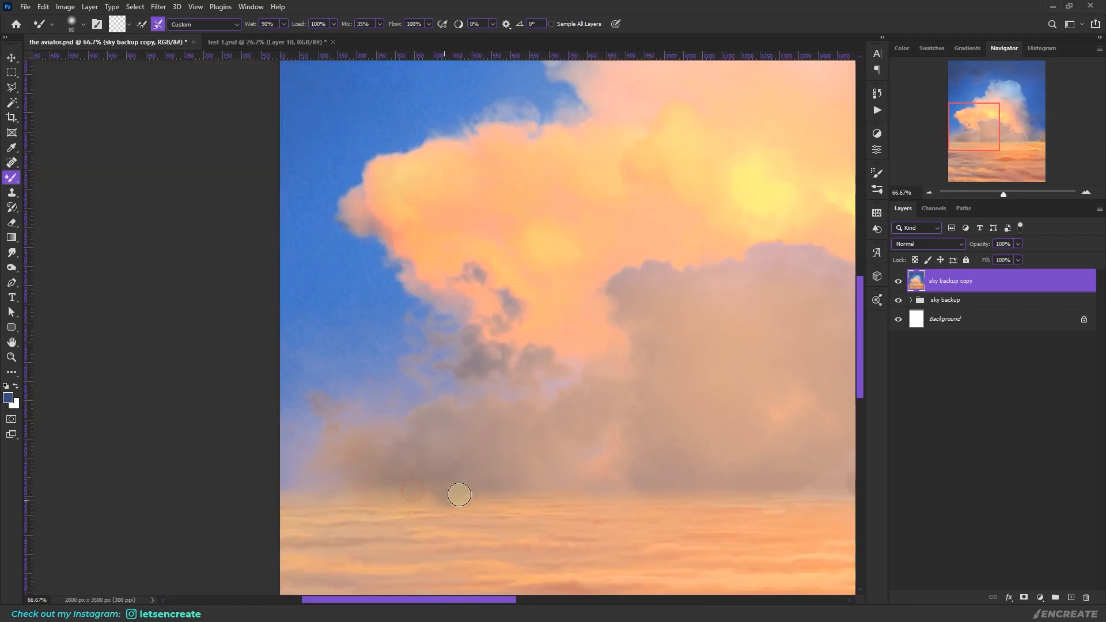
scroll(474, 501, right, 6)
key(z)
key(ctrl+0)
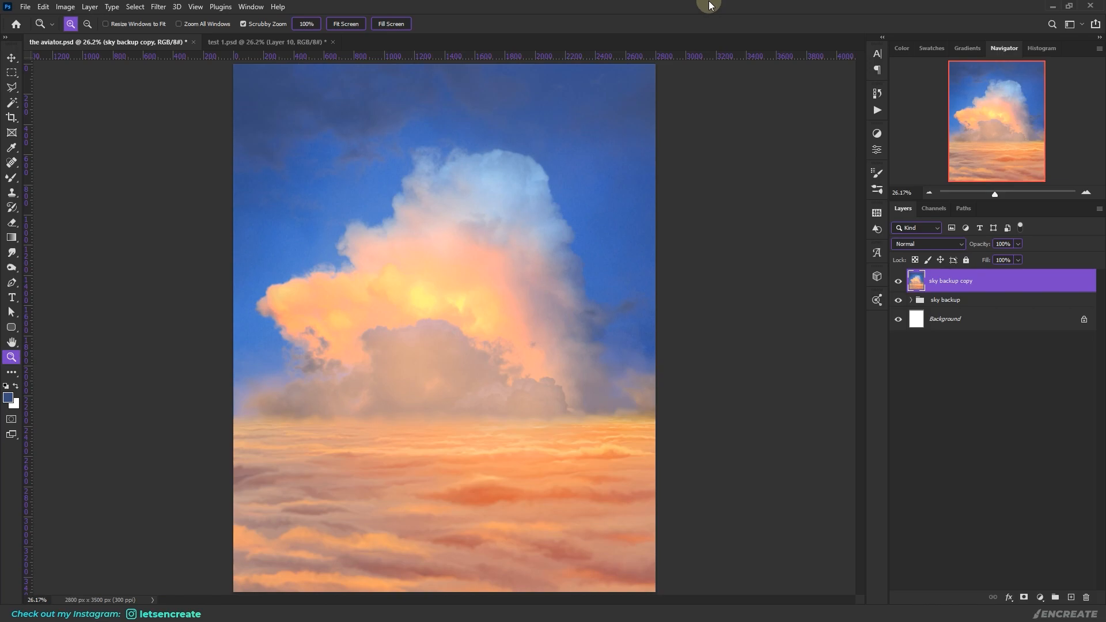
Convert the sky backup copy layer to a smart object and open the Field Blur filter for it
right_click(1004, 286)
click(886, 277)
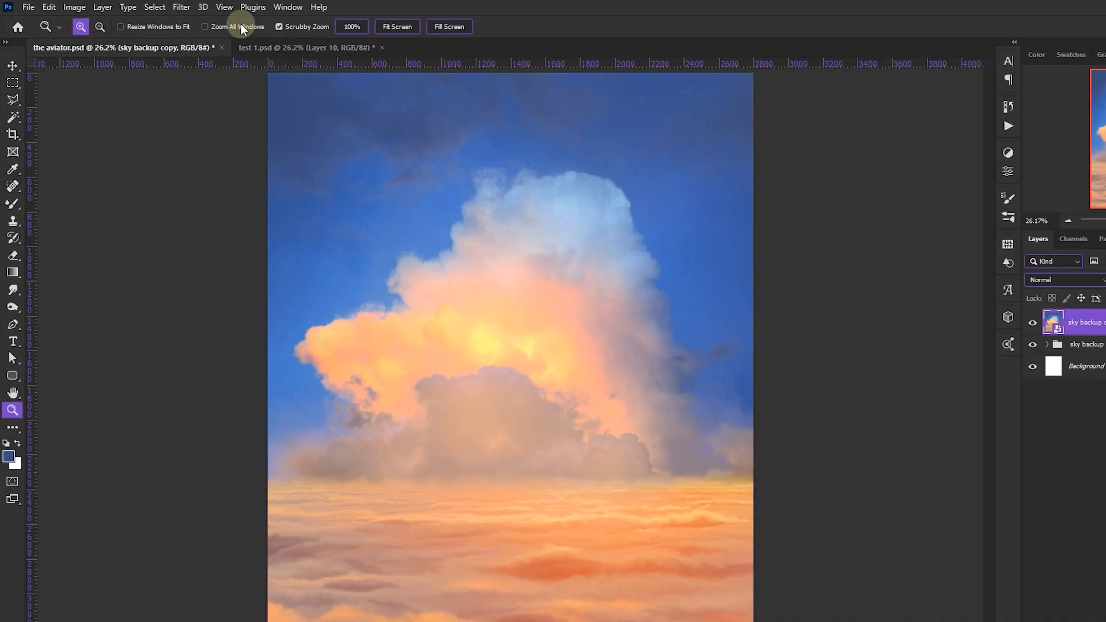
click(158, 6)
mouse_move(282, 277)
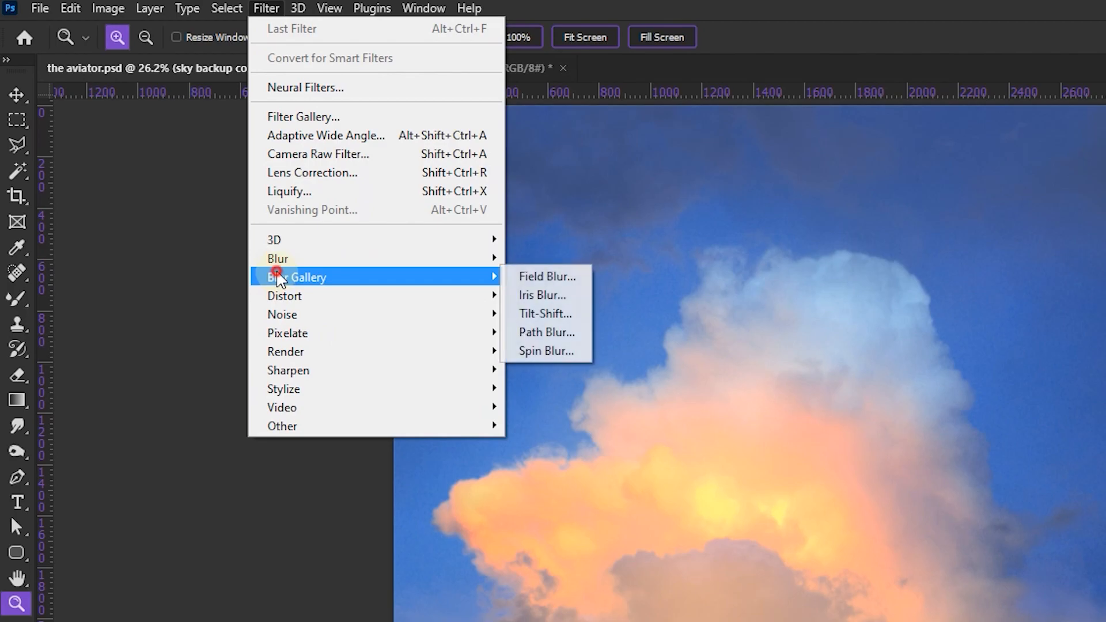
click(539, 279)
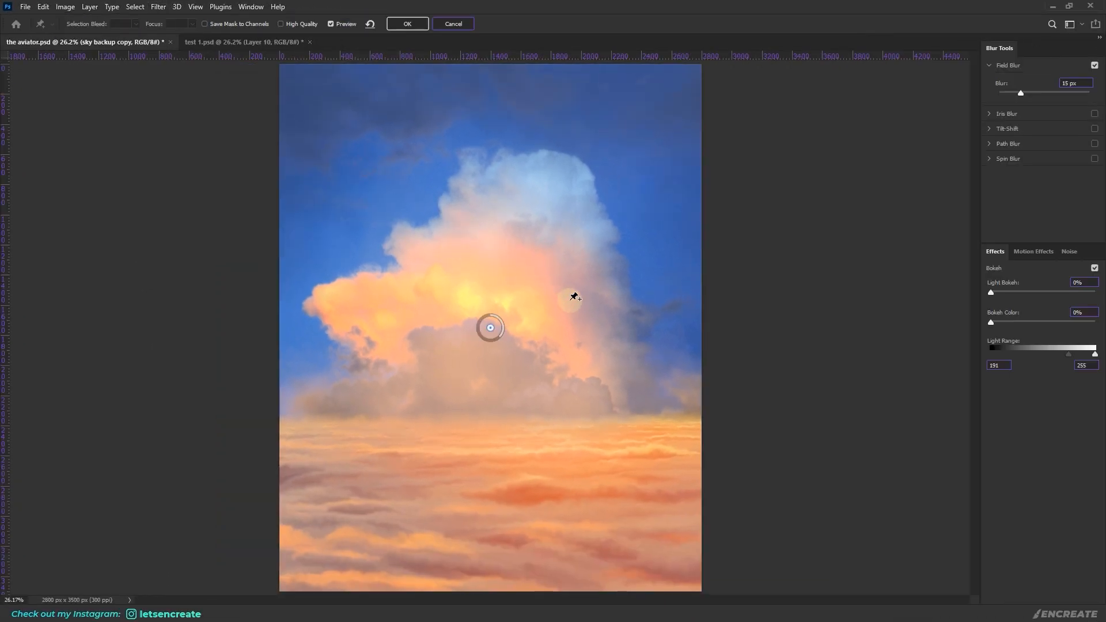
Apply Field Blur with a 10 px pin on the large cloud, 4 px in mid-fog and 0 px near the canvas's bottom edge
drag(493, 323, 493, 294)
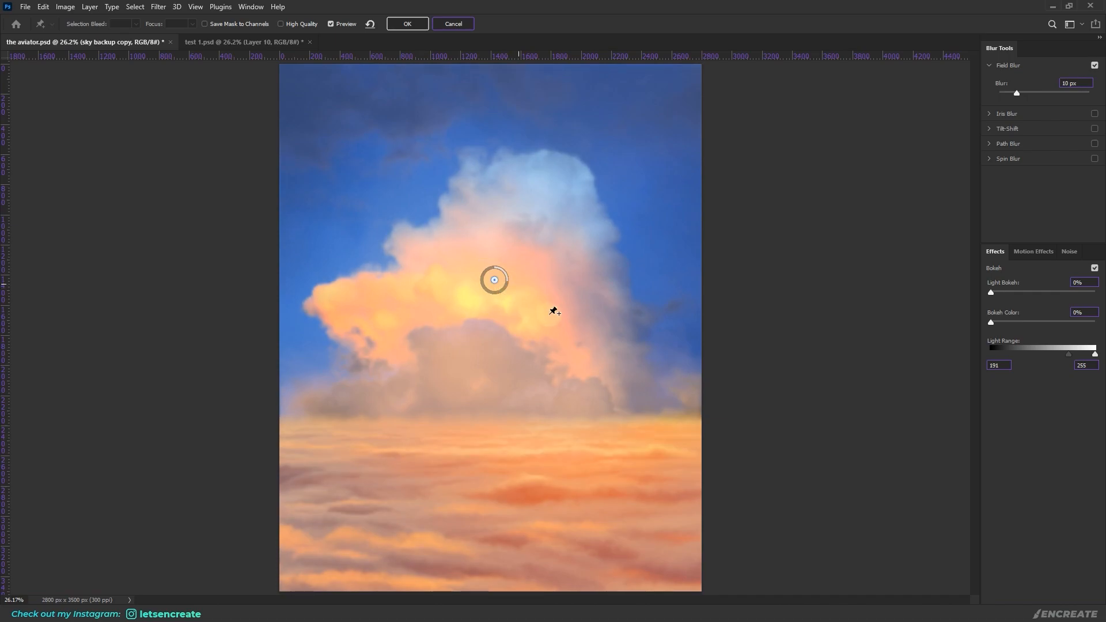
click(486, 575)
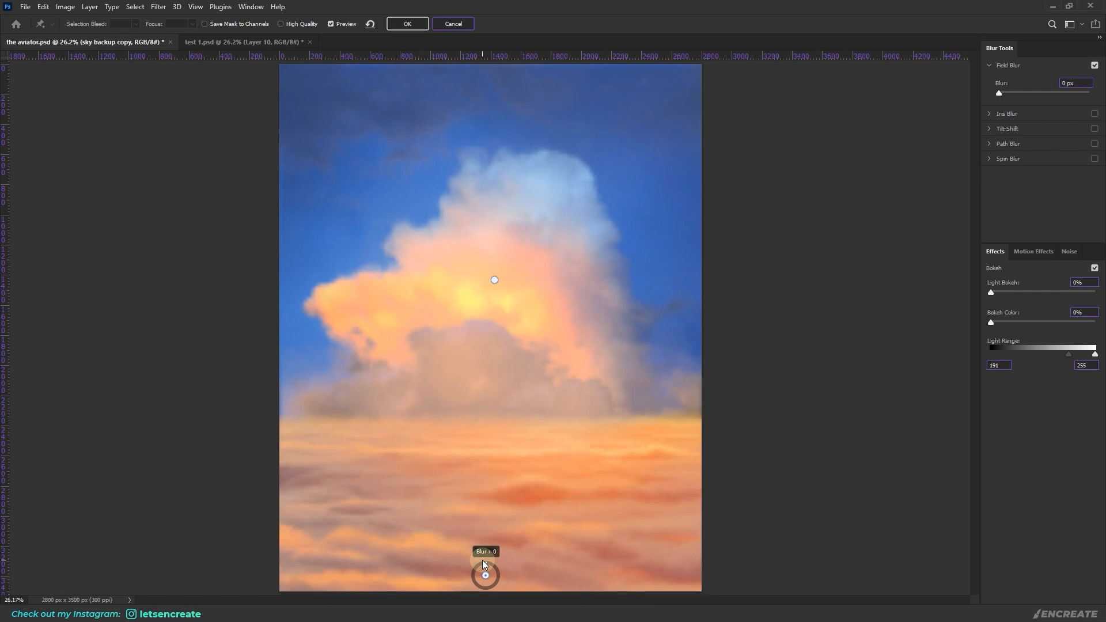
click(481, 487)
mouse_move(482, 487)
mouse_down()
mouse_move(486, 462)
mouse_move(488, 509)
mouse_move(487, 416)
mouse_move(491, 471)
mouse_up()
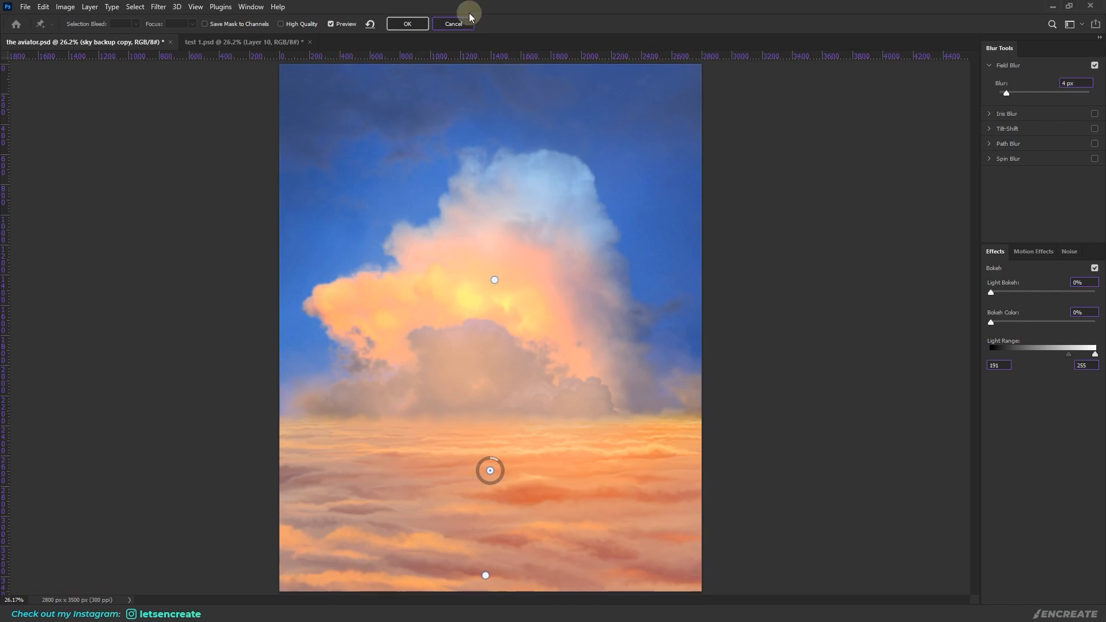
click(407, 24)
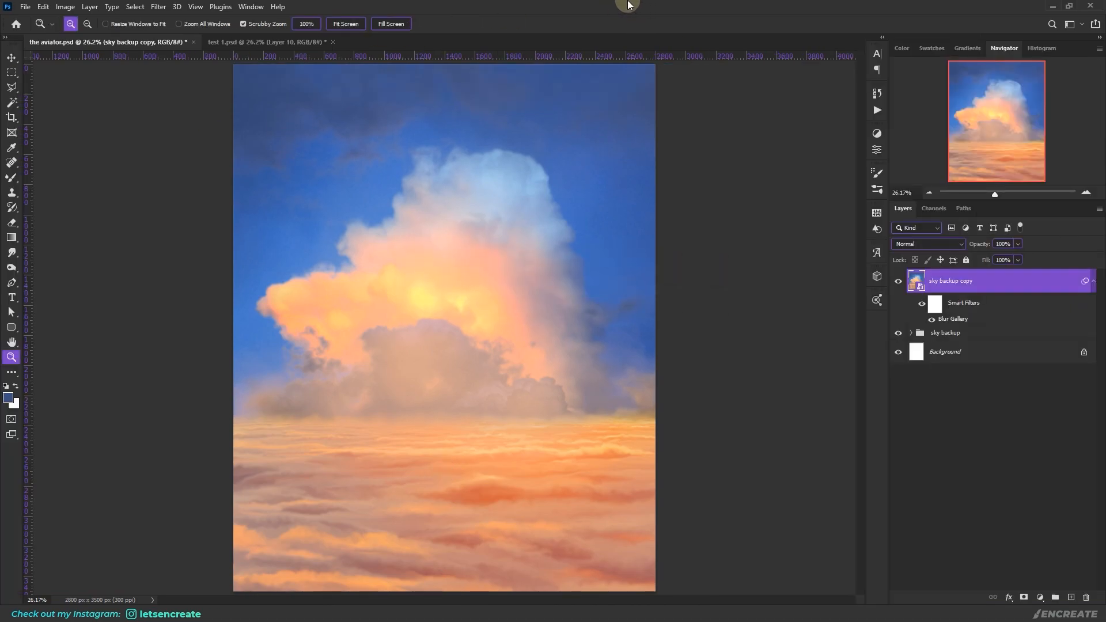
Add a new layer named "cloud highlights" above the blurred sky layer
click(1071, 596)
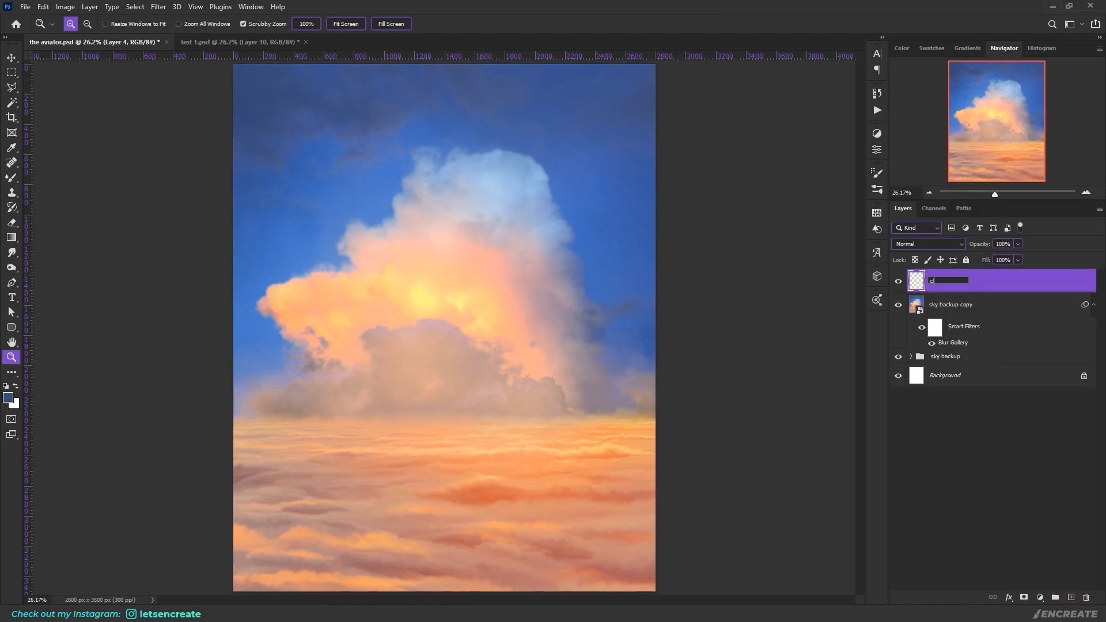
text(s)
key(Return)
Set the foreground colour to a warm light orange sampled from the glowing part of the cloud
click(8, 397)
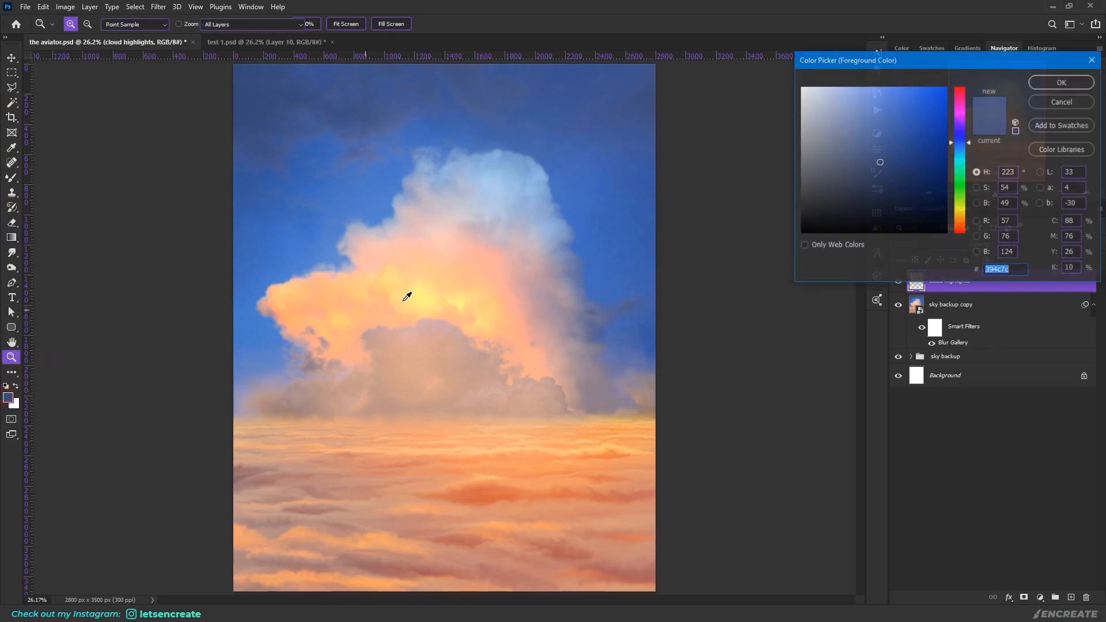
click(482, 306)
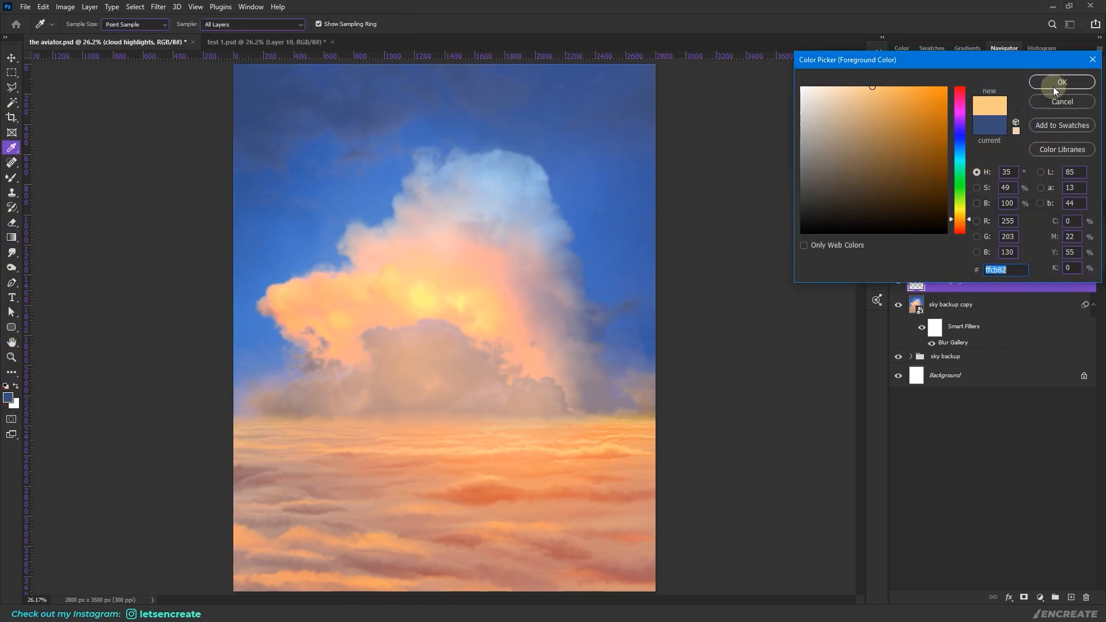
key(Return)
Switch to the Brush tool with the Soft Round Pressure Opacity and Flow preset, at 19% opacity and 16% flow
click(9, 173)
right_click(9, 180)
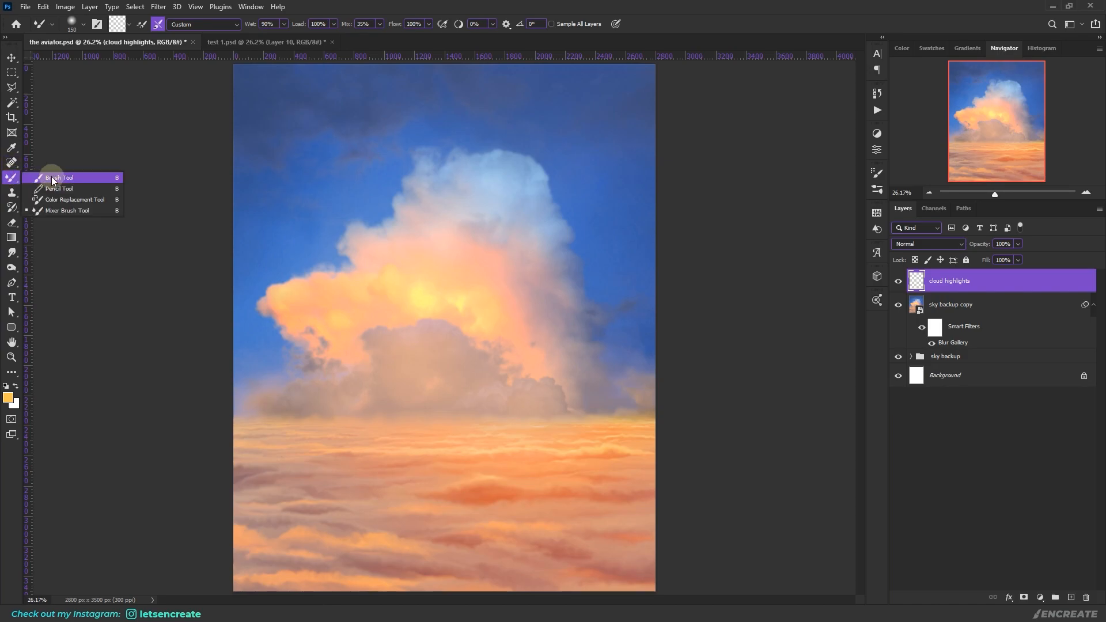
click(50, 176)
click(71, 24)
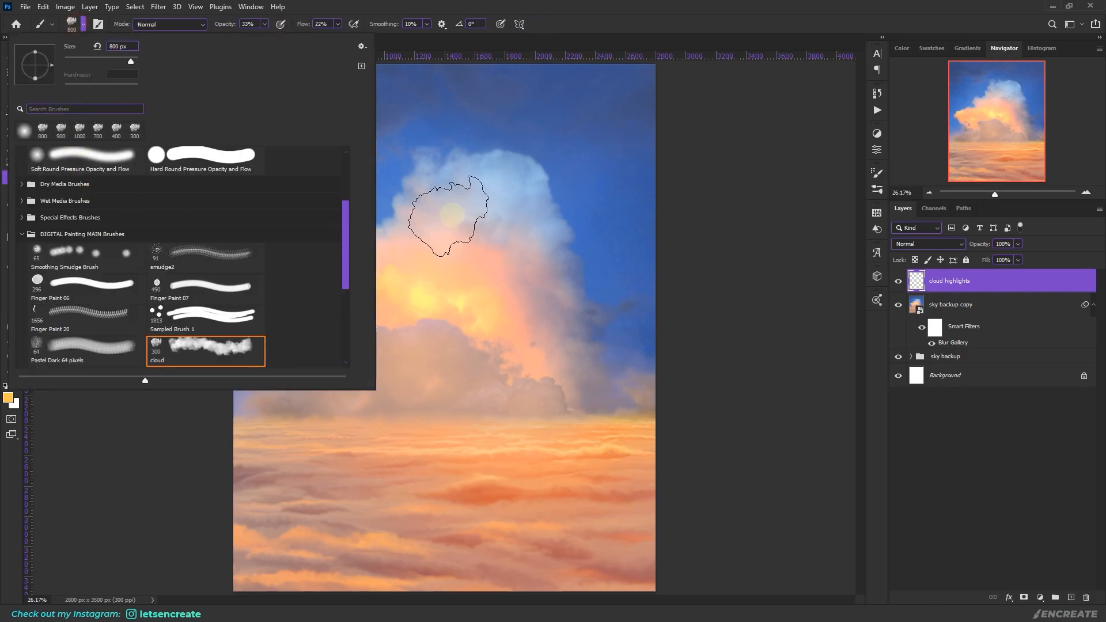
drag(343, 267, 356, 175)
click(130, 279)
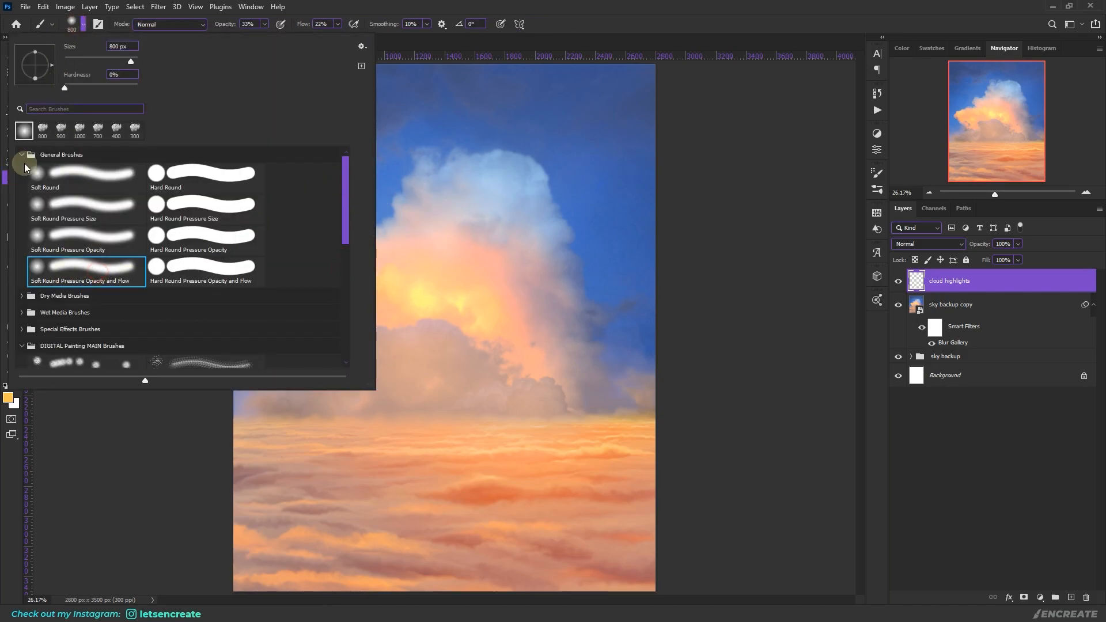
click(185, 48)
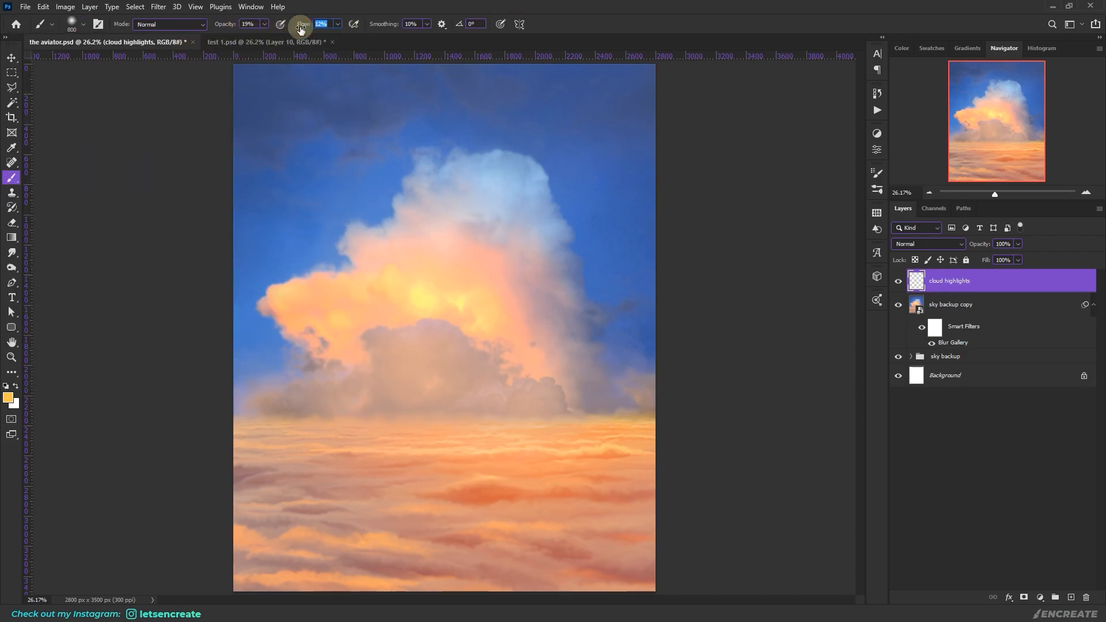
Shrink the brush to about 25 px, raise it to 38% opacity and 32% flow, and highlight the large central fog bank
key(z)
drag(382, 415, 752, 441)
scroll(743, 438, down, 5)
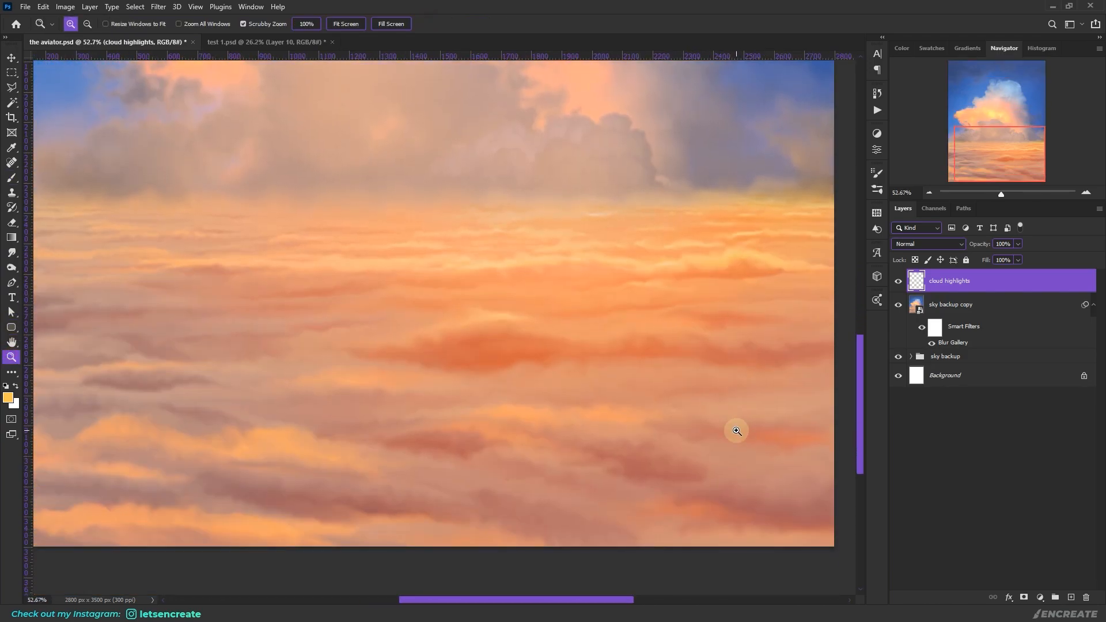
click(11, 177)
key(bracketleft)
key(bracketleft)
key(bracketleft)
key(bracketleft)
key(bracketleft)
key(bracketleft)
key(bracketleft)
key(bracketleft)
key(bracketleft)
key(bracketleft)
key(bracketleft)
key(bracketleft)
key(bracketleft)
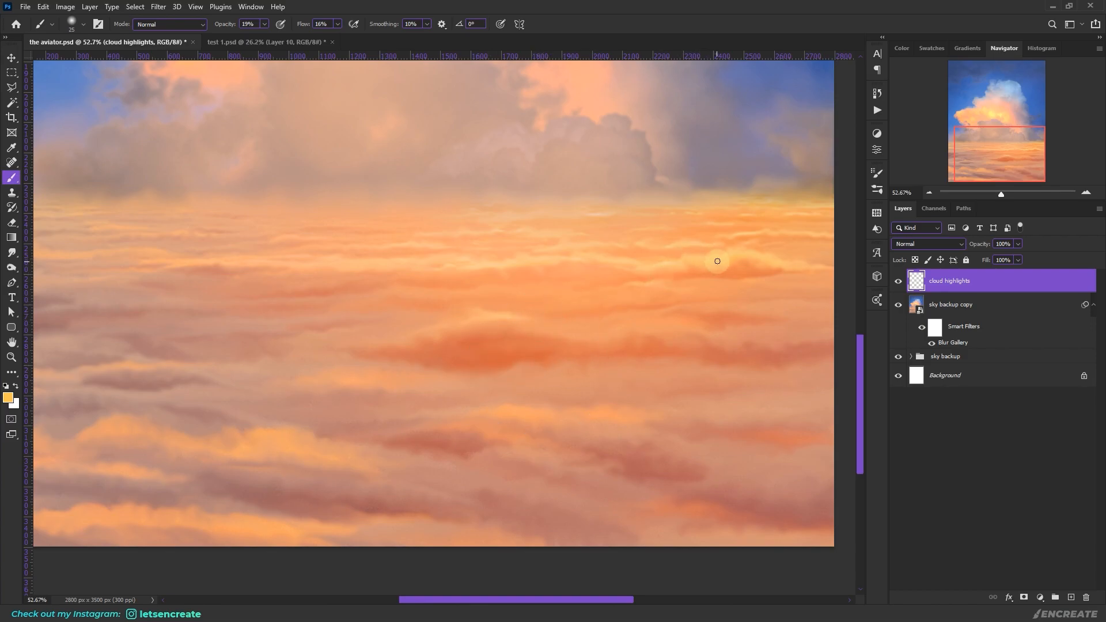
drag(232, 26, 209, 30)
drag(308, 33, 306, 33)
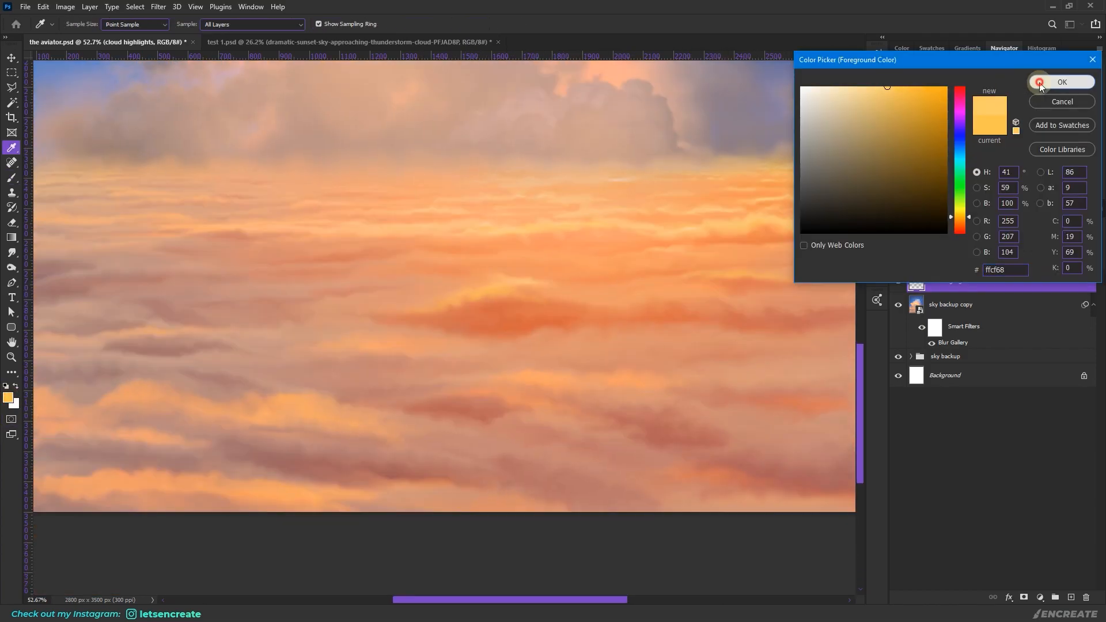
Set the foreground colour to #ffcf68 and paint highlights along the upper edges of the smaller fog banks at the lower right
click(1040, 85)
drag(501, 372, 527, 367)
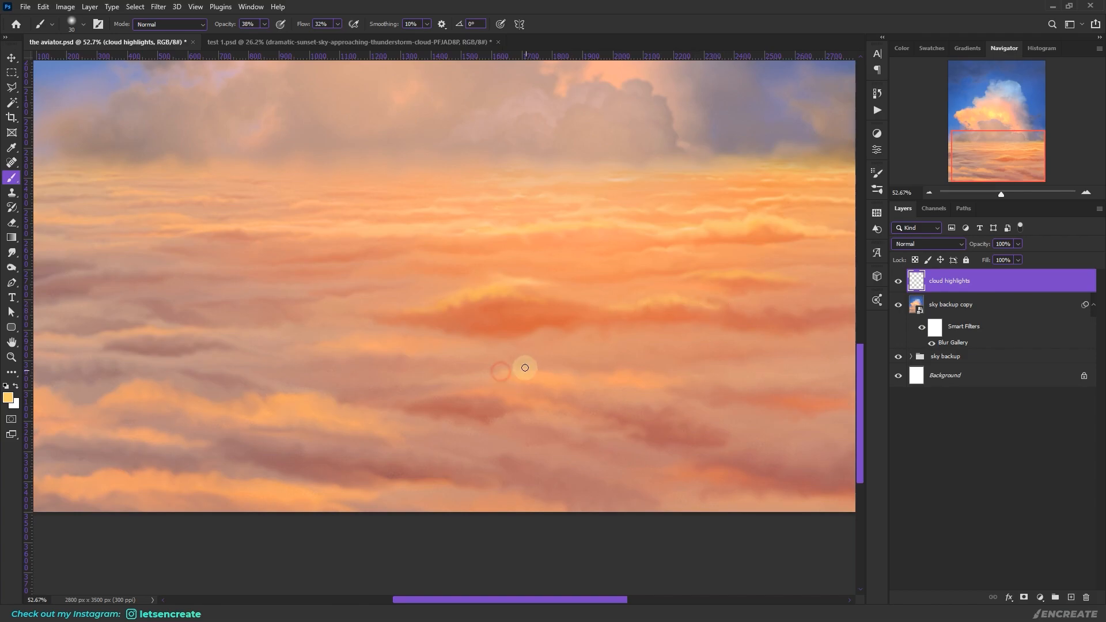
drag(637, 413, 697, 415)
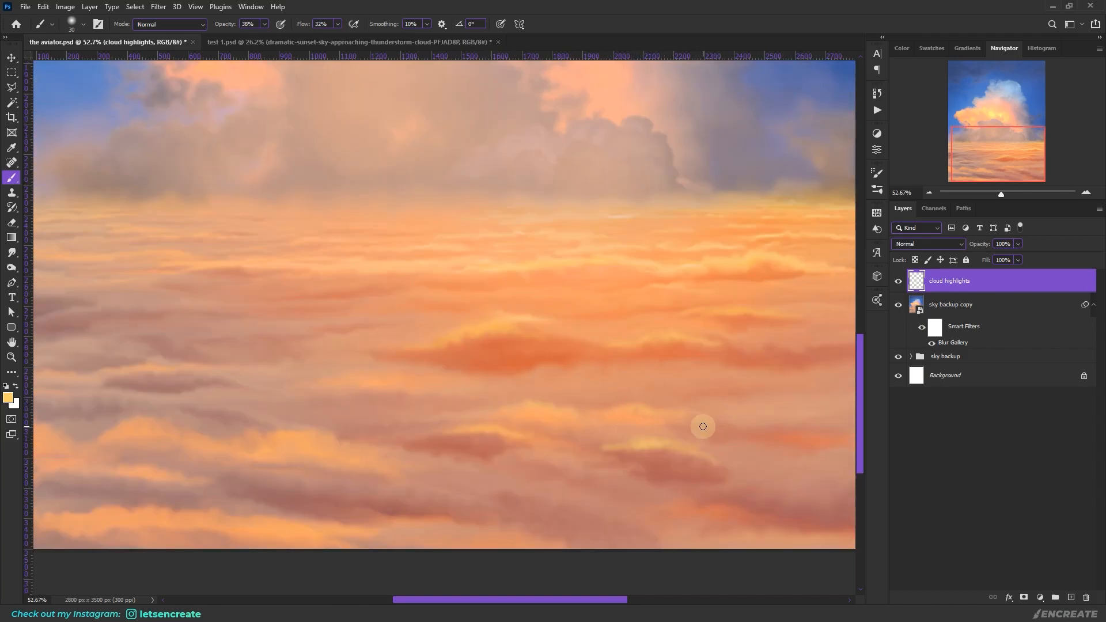
drag(727, 422, 754, 427)
Adjust the brush size up to about 50 px and add soft highlights to the remaining fog banks, finishing with the whole image in view
key(bracketleft)
key(bracketleft)
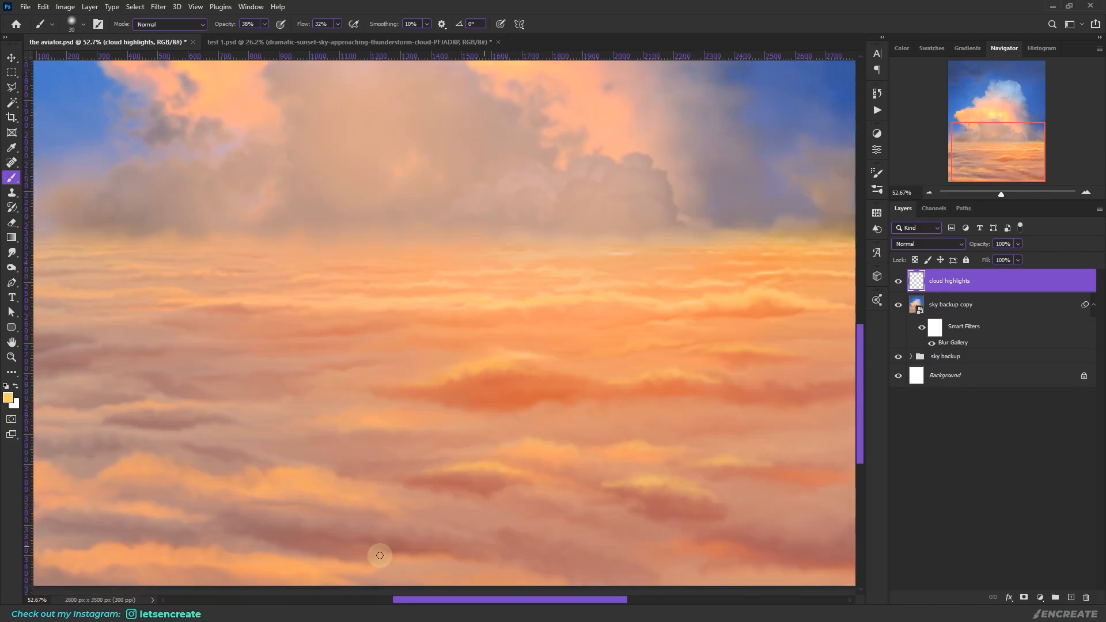
key(bracketright)
key(bracketright)
key(bracketright)
key(bracketleft)
key(bracketleft)
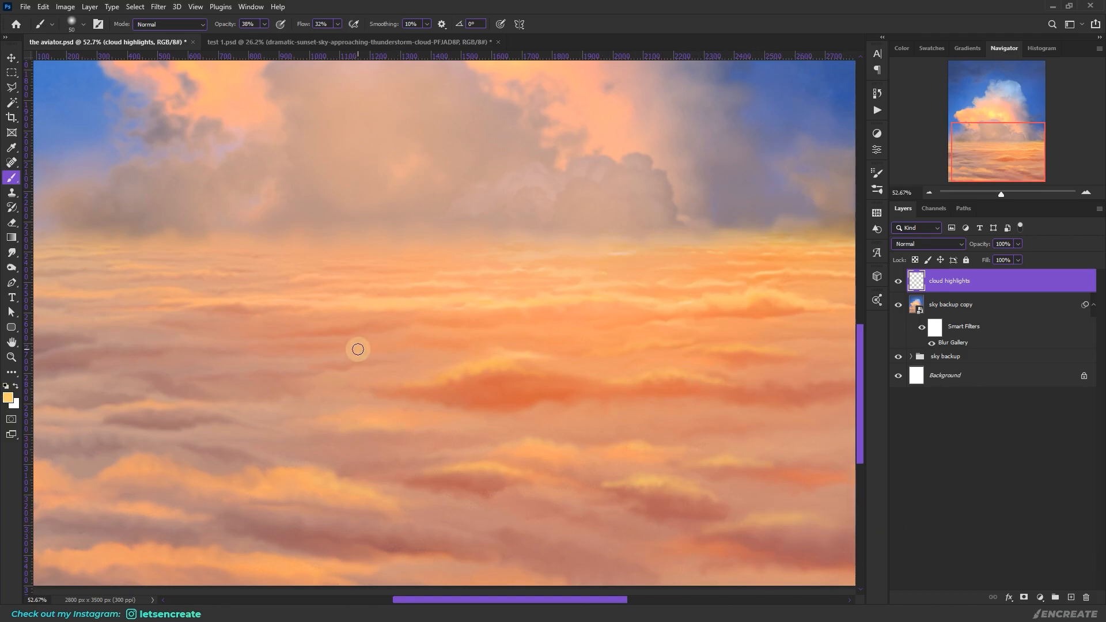
click(11, 357)
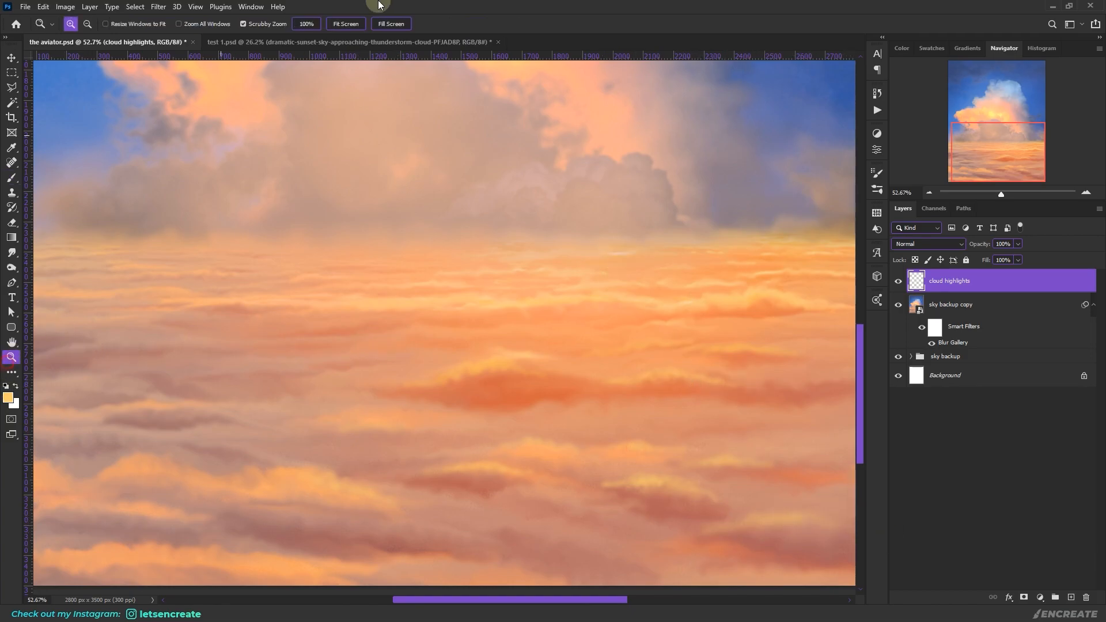
click(345, 24)
Group the cloud highlights and sky backup copy layers as "sky" and give the group a blue label
shift+click(982, 319)
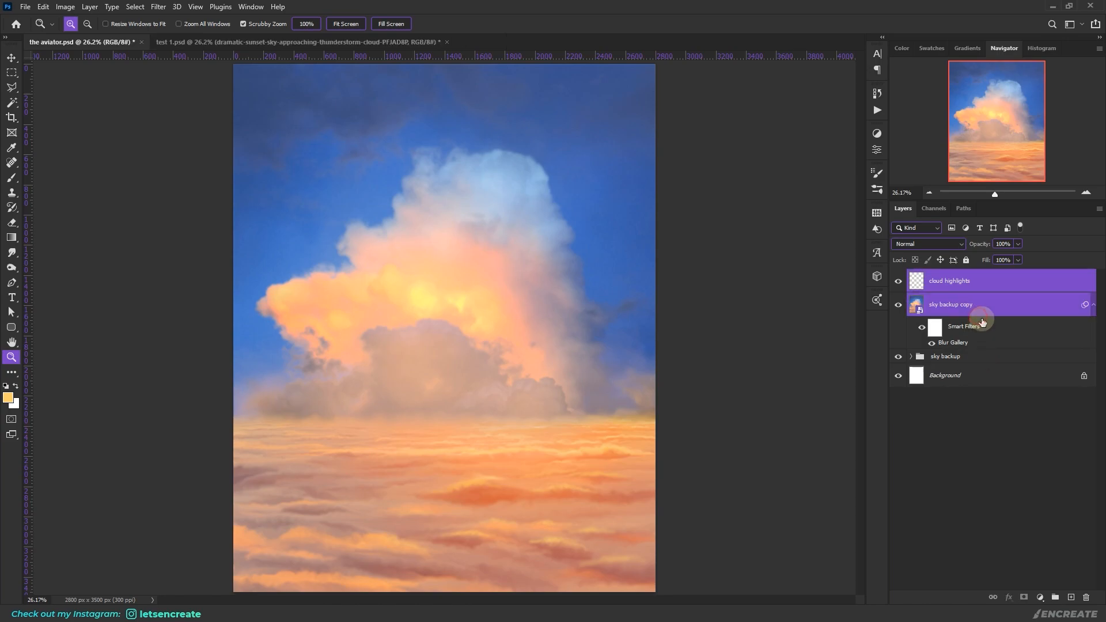
key(ctrl+g)
double_click(938, 276)
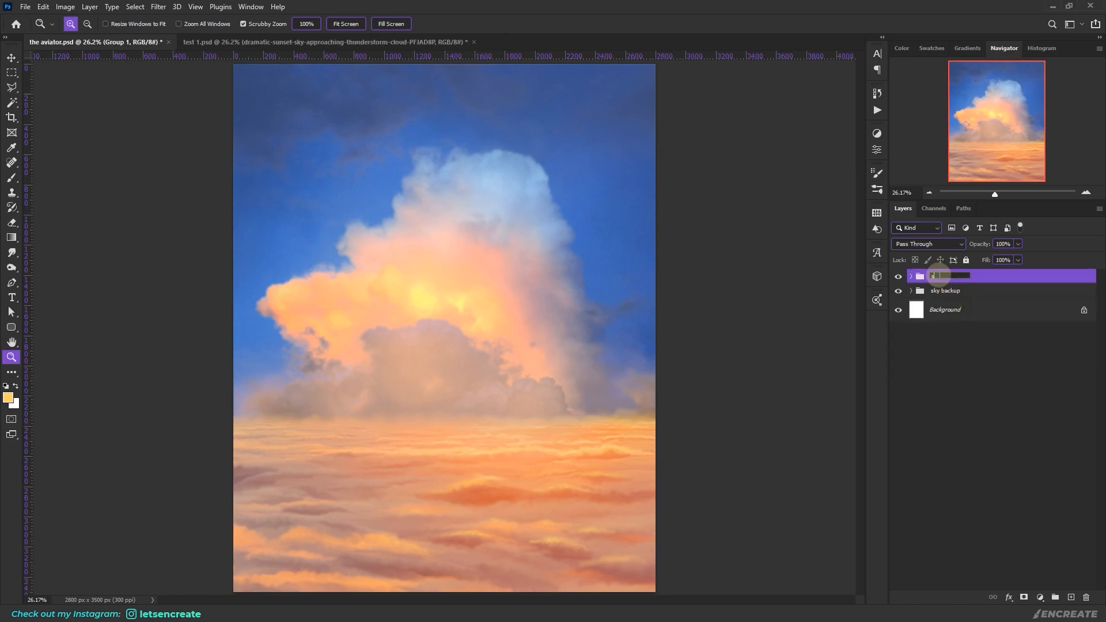
right_click(992, 279)
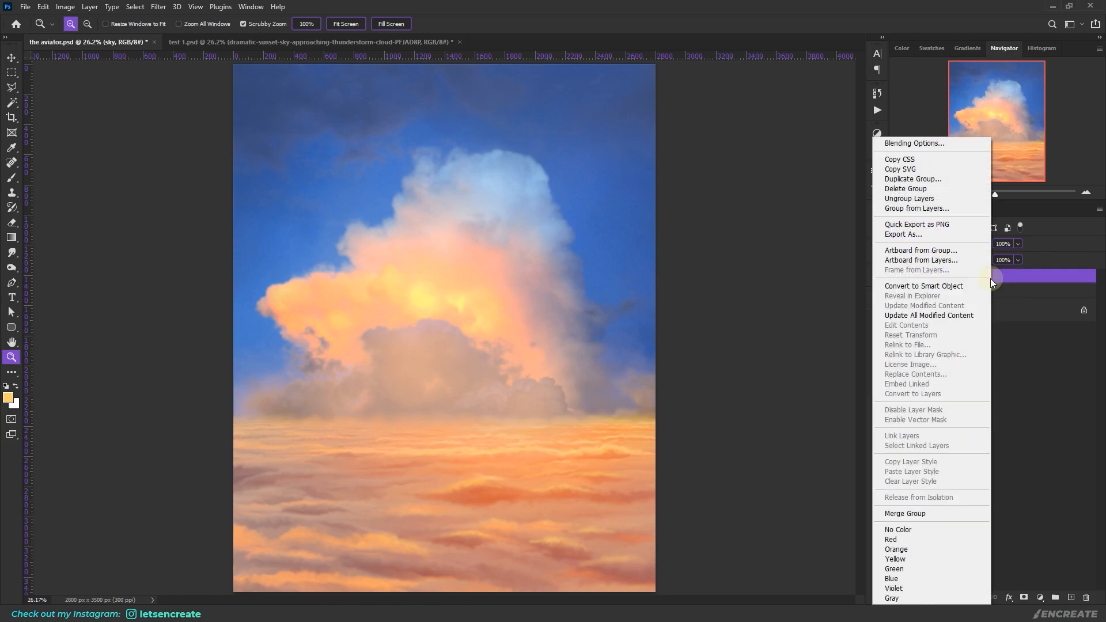
click(905, 579)
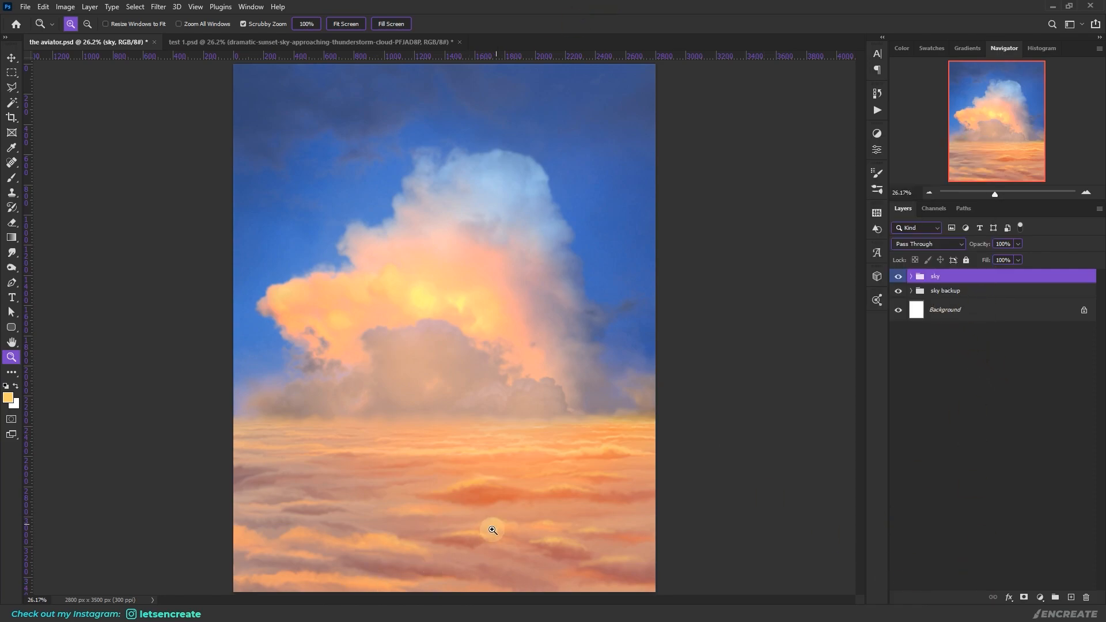
Place the kid-with-jet-pack photo above the sky group, rotate it about -14° and scale it to about 68%
click(406, 613)
drag(533, 91, 624, 406)
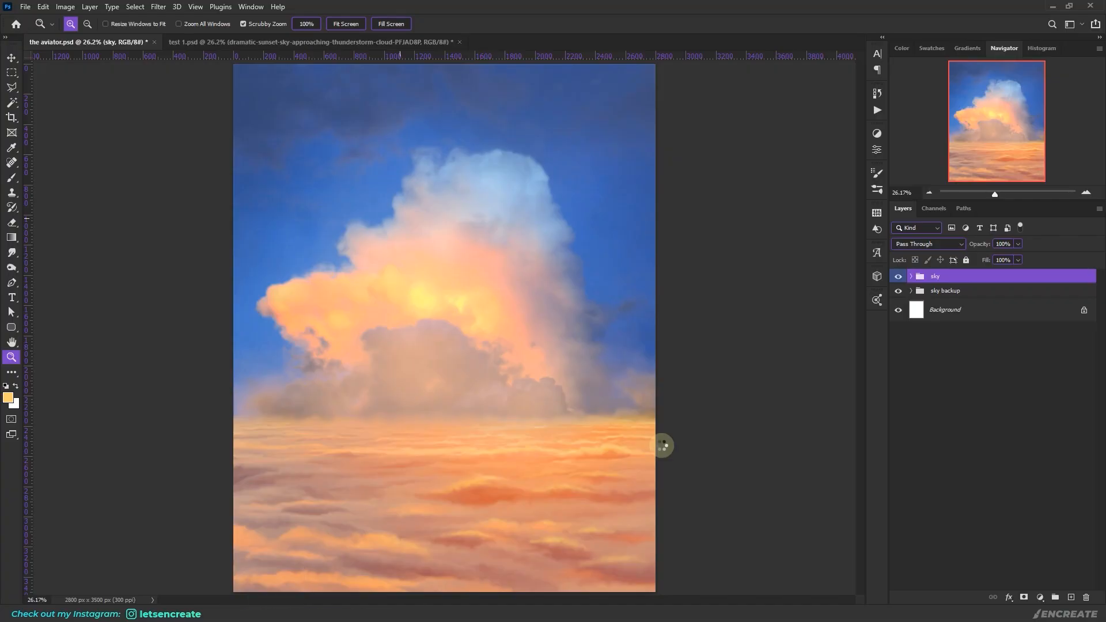
drag(692, 465, 699, 396)
drag(512, 336, 570, 294)
drag(741, 372, 788, 388)
drag(590, 369, 598, 382)
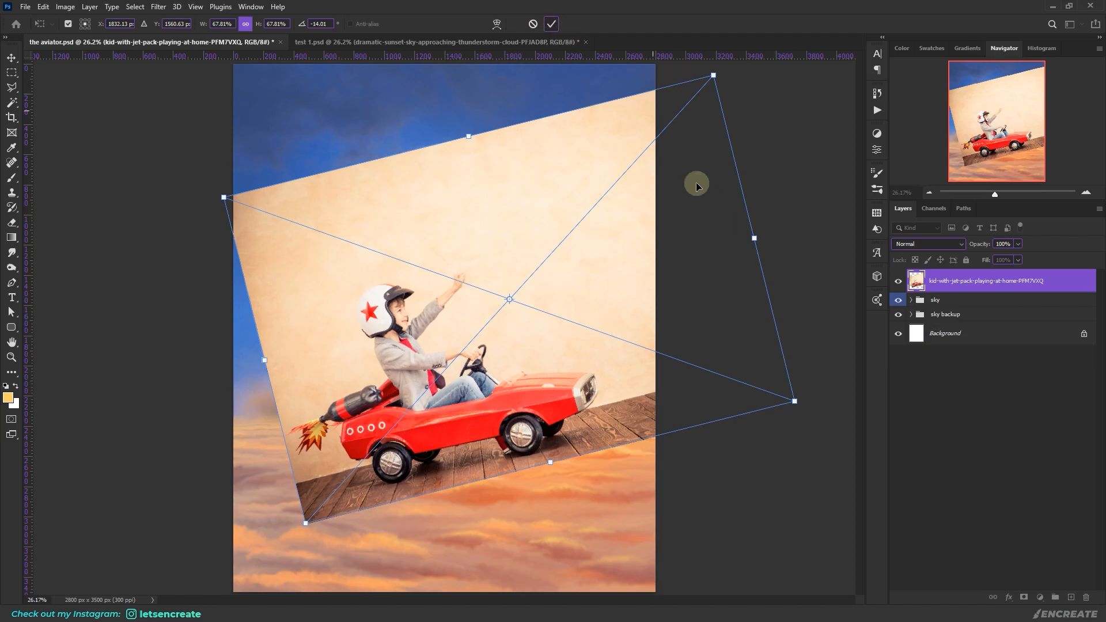
Enlarge the placed kid photo to about 71%, move it slightly upward and apply the transform
drag(795, 399, 837, 412)
drag(468, 426, 459, 397)
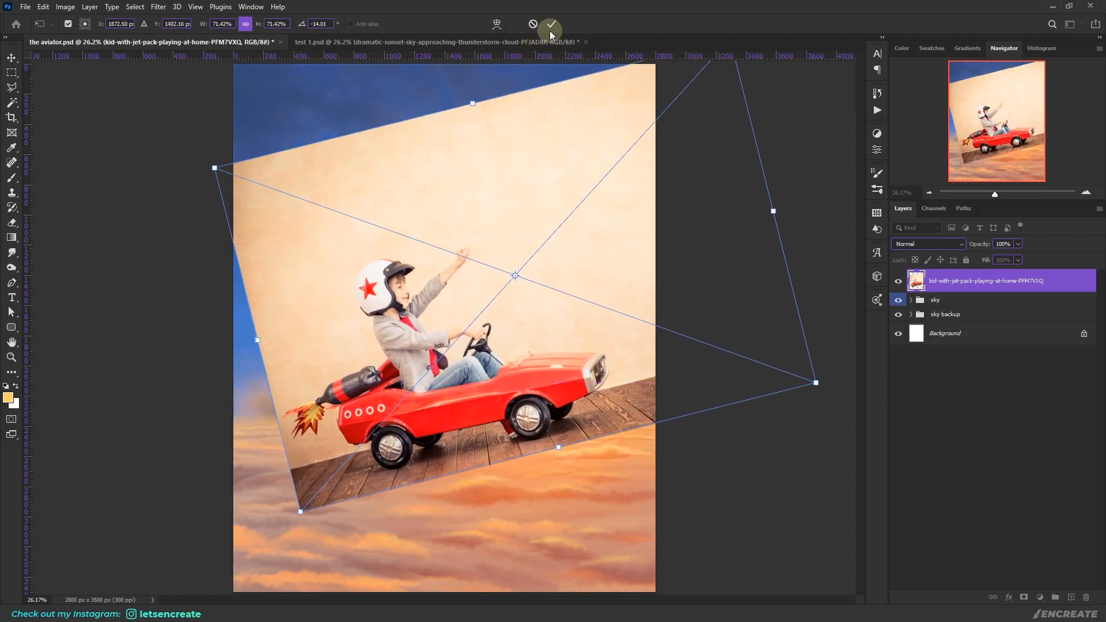
click(549, 28)
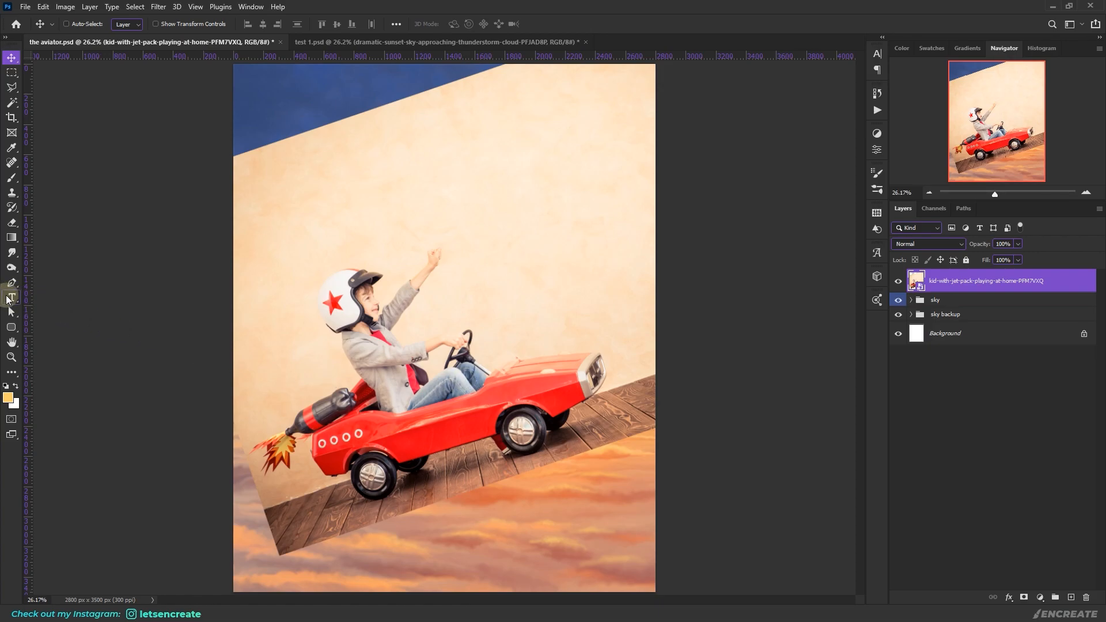
Trace a Pen path from the car's hood along the windshield and steering wheel and onto the kid's arm
click(11, 357)
click(470, 319)
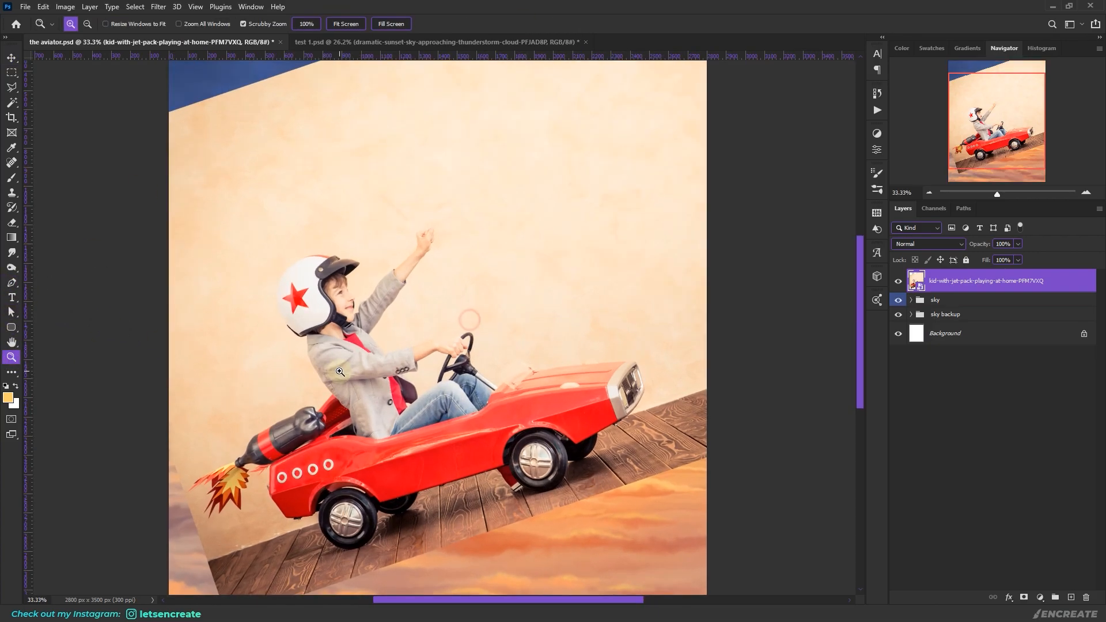
click(340, 372)
key(p)
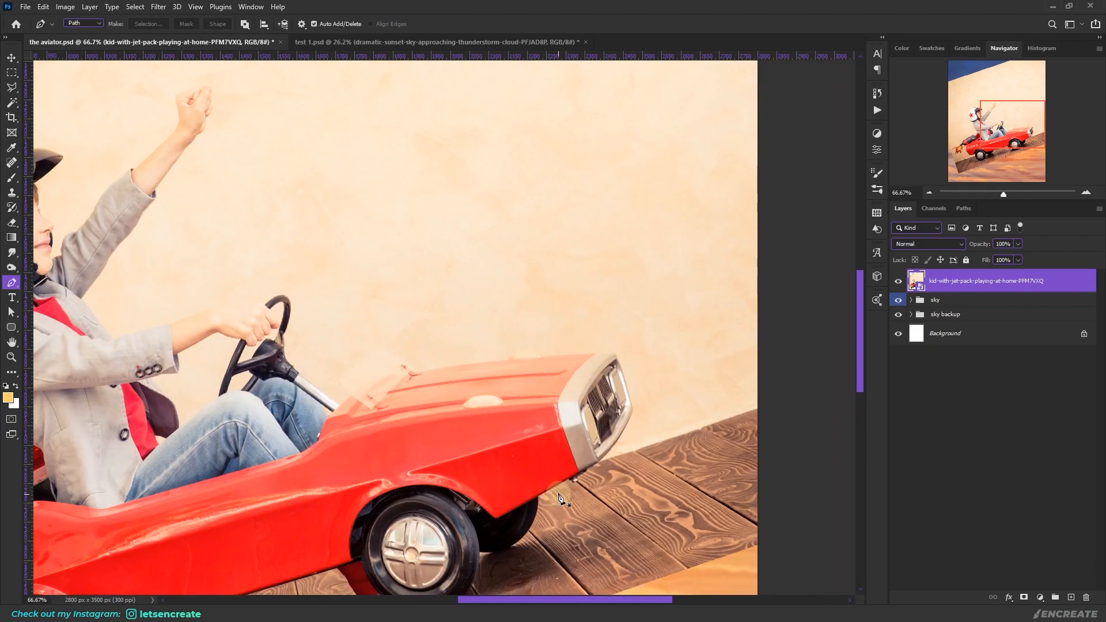
scroll(326, 365, up, 3)
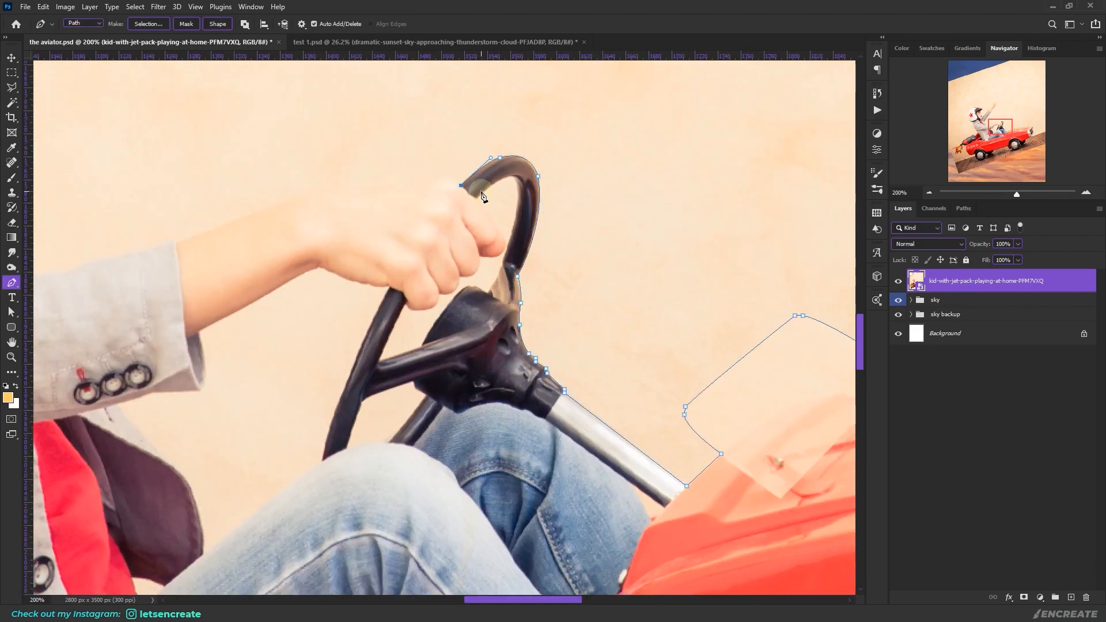
alt+click(430, 179)
scroll(402, 234, up, 5)
click(676, 140)
scroll(676, 140, up, 2)
click(597, 217)
click(463, 445)
Continue the Pen path around the kid, the bottle and the car's tail to the rear wheel, leaving out the paper flames
scroll(450, 444, down, 2)
drag(243, 530, 242, 574)
click(178, 365)
scroll(170, 328, left, 5)
alt+click(278, 232)
scroll(138, 449, down, 3)
click(329, 489)
scroll(328, 488, down, 8)
click(381, 501)
scroll(367, 497, down, 5)
scroll(366, 497, left, 4)
scroll(321, 447, down, 5)
click(320, 447)
scroll(320, 447, down, 3)
click(577, 468)
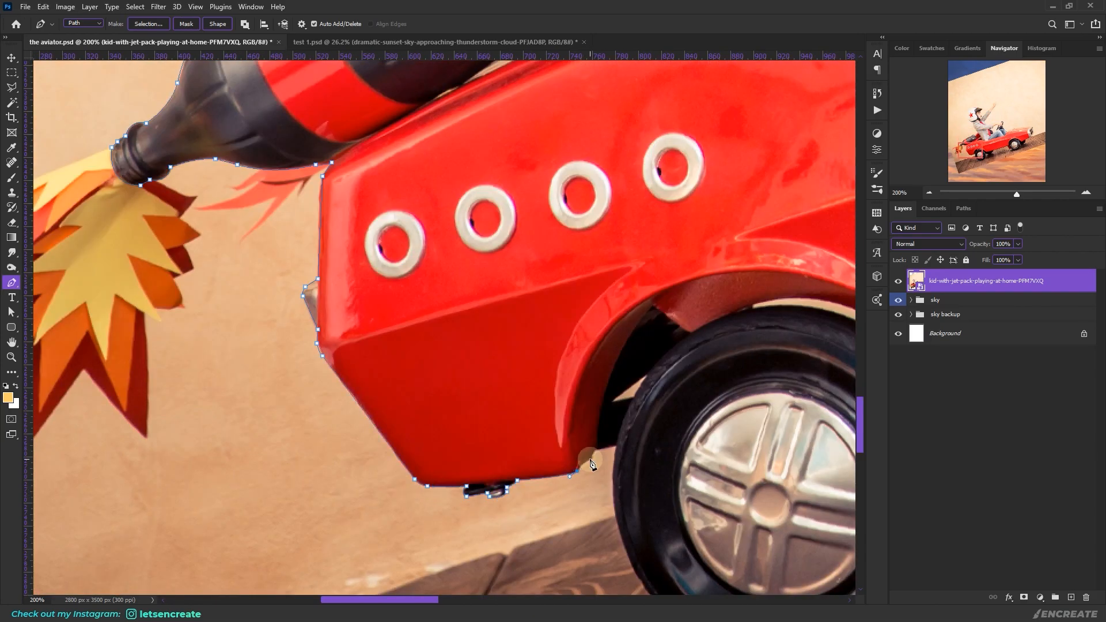
Complete the Pen outline around the wheels and underside of the car and use it to mask out the photo background
scroll(577, 468, right, 7)
drag(541, 447, 607, 358)
drag(675, 316, 738, 296)
drag(739, 296, 286, 481)
click(475, 348)
drag(733, 498, 198, 516)
click(266, 247)
click(301, 293)
click(427, 353)
click(695, 198)
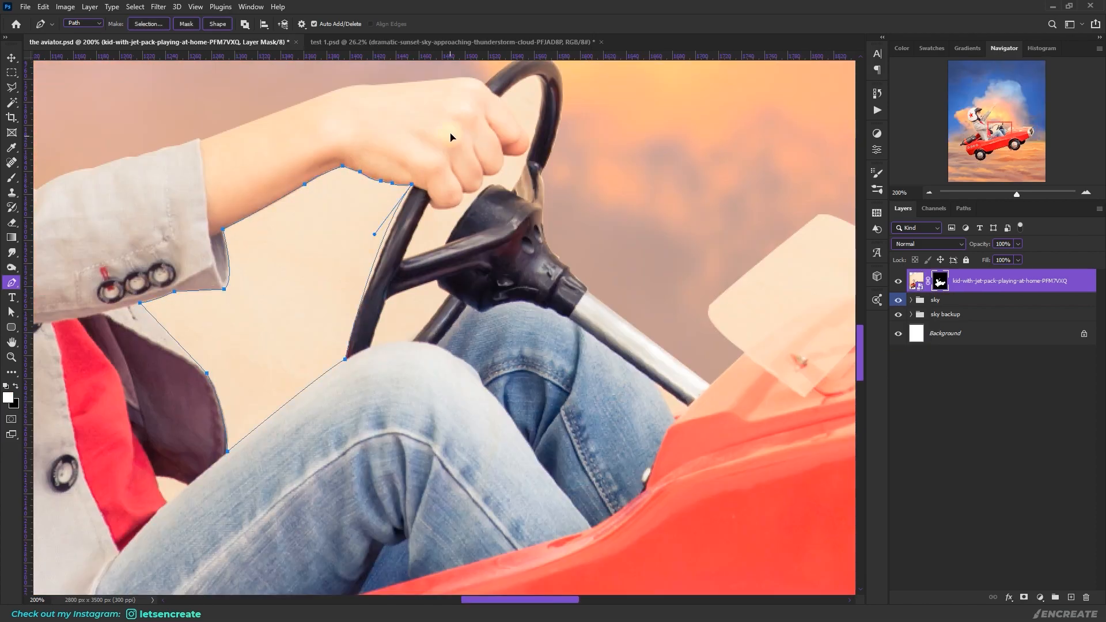
Mask out the leftover background enclosed by the kid's arm, the steering wheel and the legs
scroll(404, 323, up, 1)
click(436, 311)
click(386, 327)
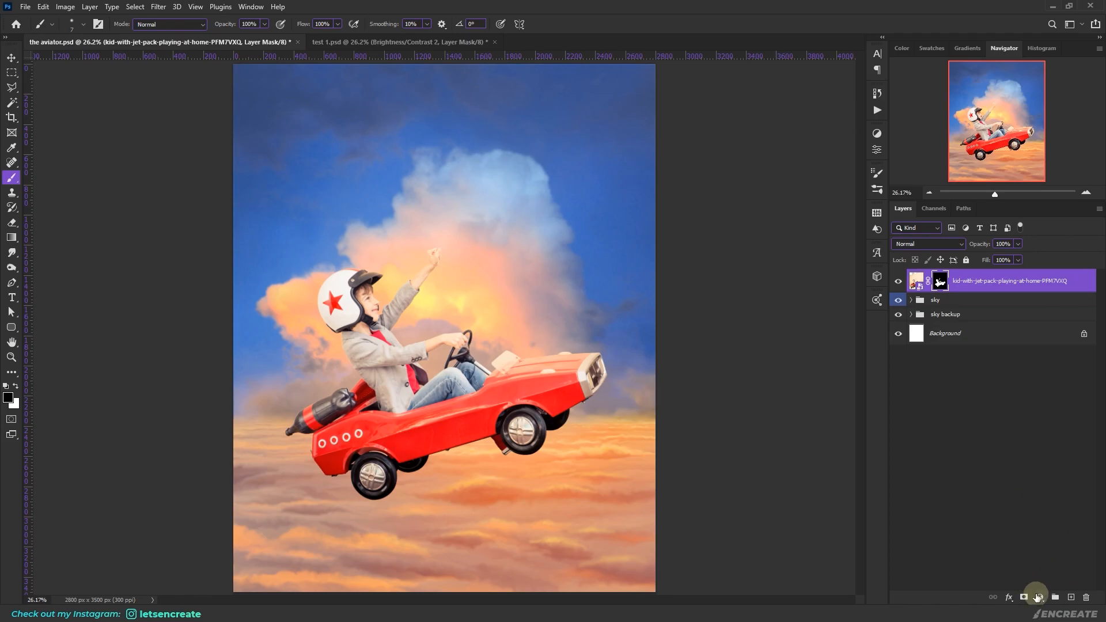
Clip a Brightness/Contrast adjustment to the kid layer and set its contrast to -35
click(1033, 593)
click(1034, 426)
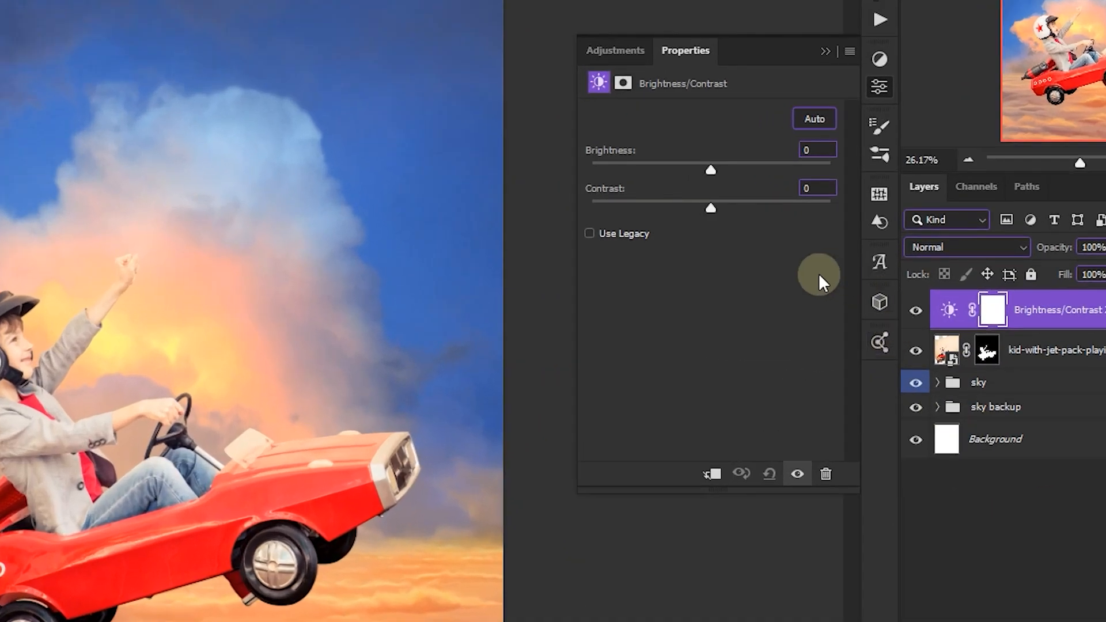
click(710, 477)
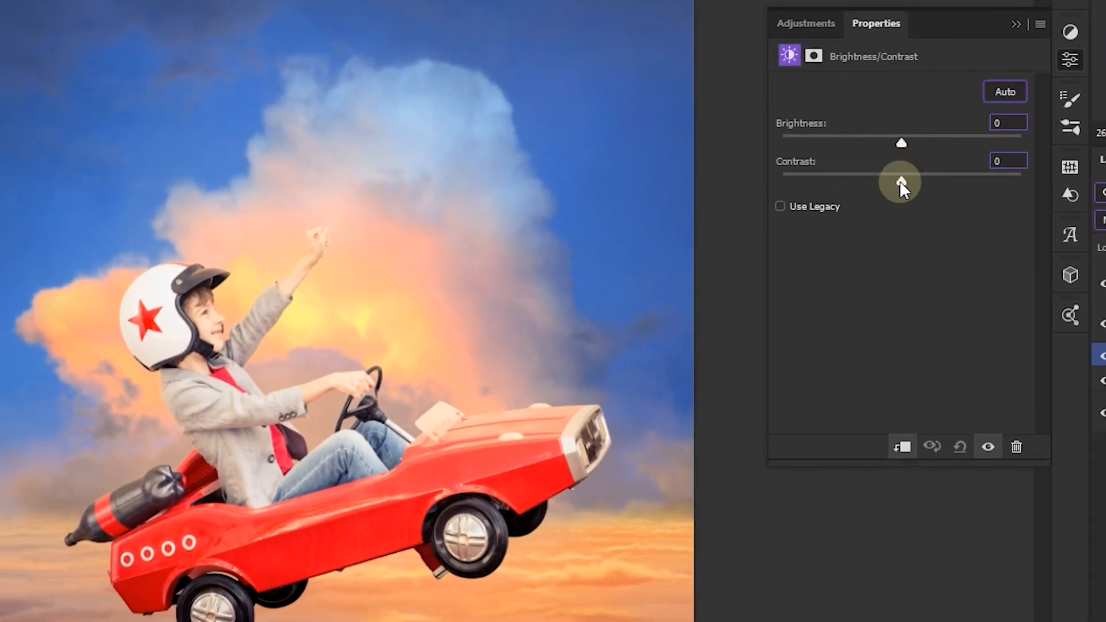
drag(899, 181, 819, 175)
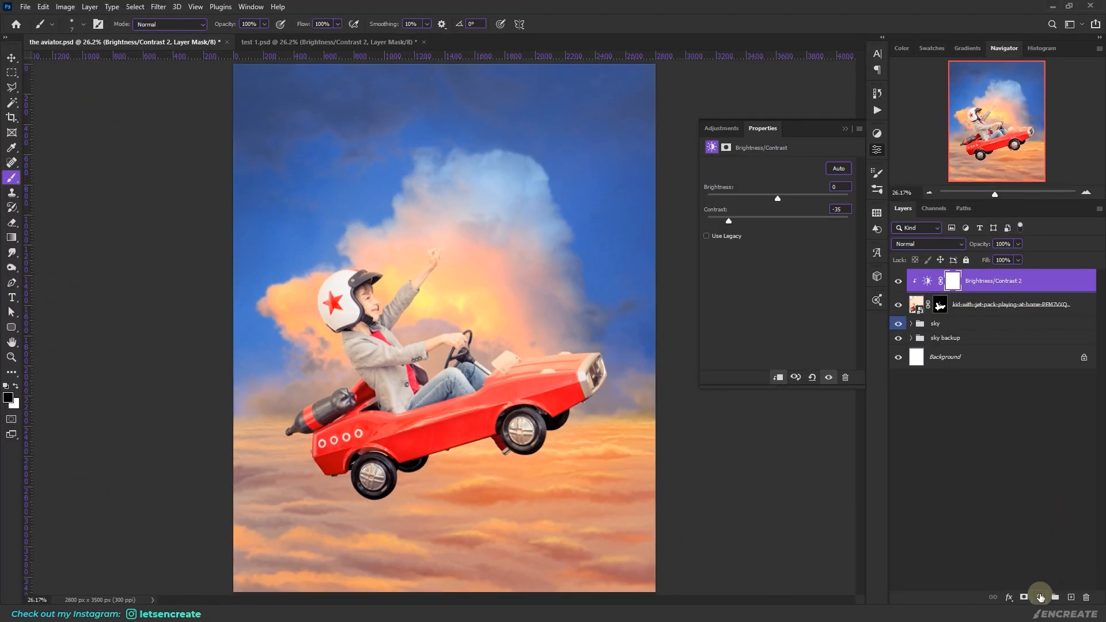
Clip an Exposure adjustment above the Brightness/Contrast layer with gamma correction at 0.85
click(1039, 598)
click(1037, 455)
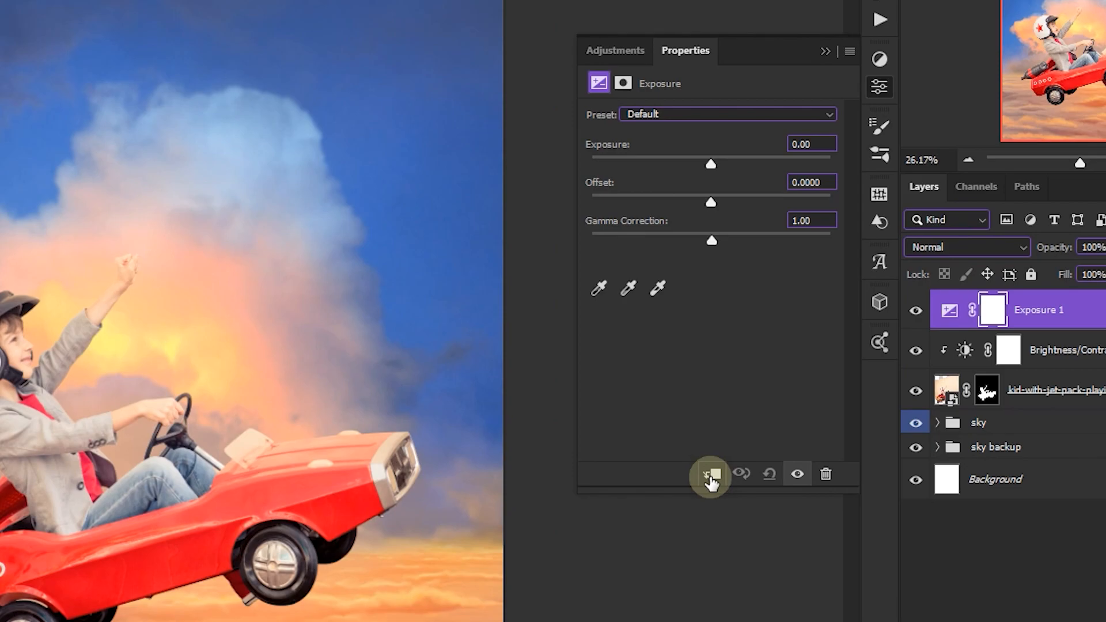
click(711, 477)
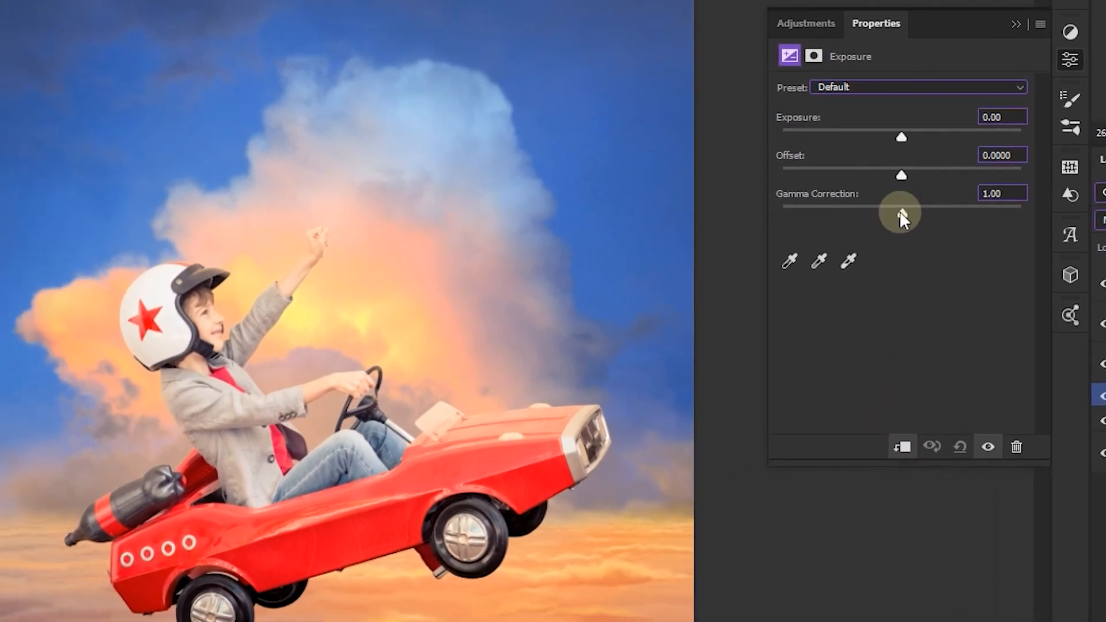
drag(712, 240, 710, 241)
drag(902, 213, 915, 213)
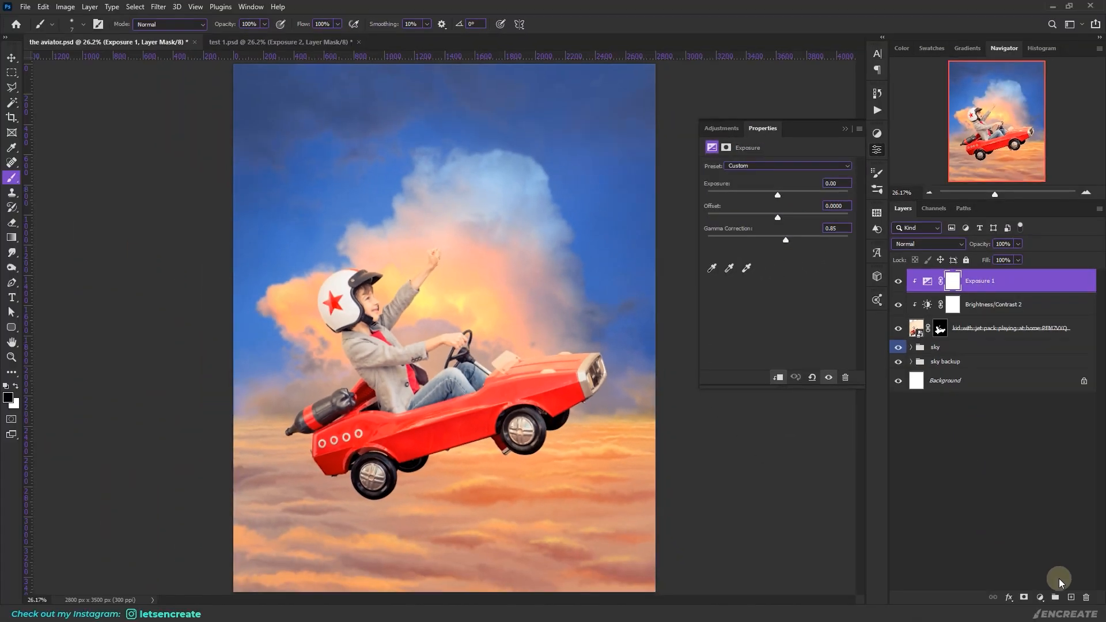
Clip a second Exposure adjustment to the kid layer and lower its gamma correction and exposure to darken the subject
click(1039, 597)
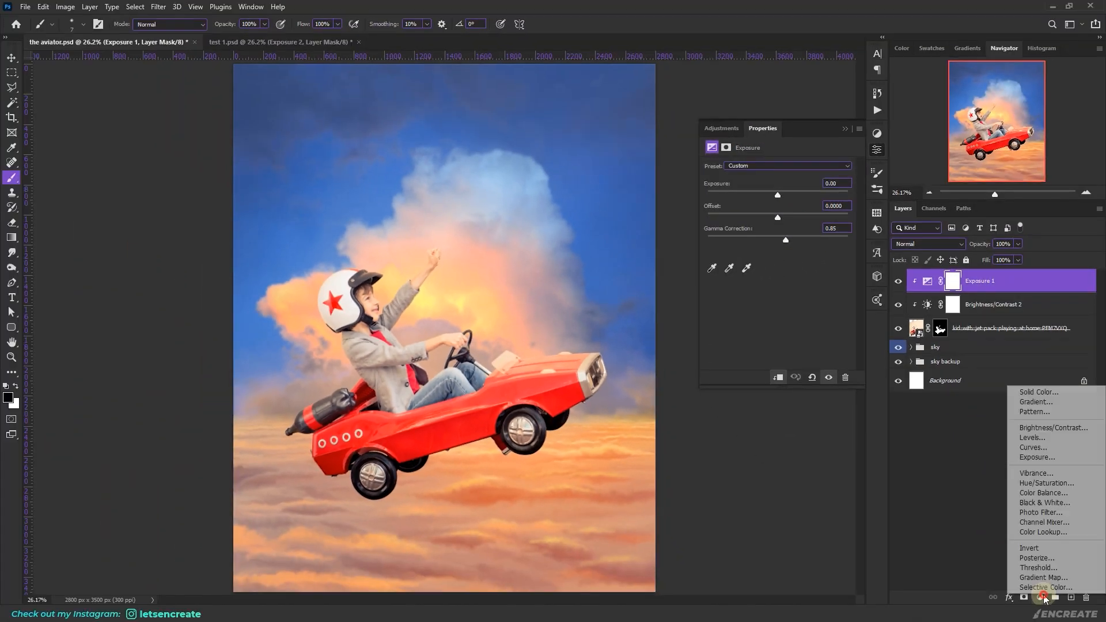
click(1037, 456)
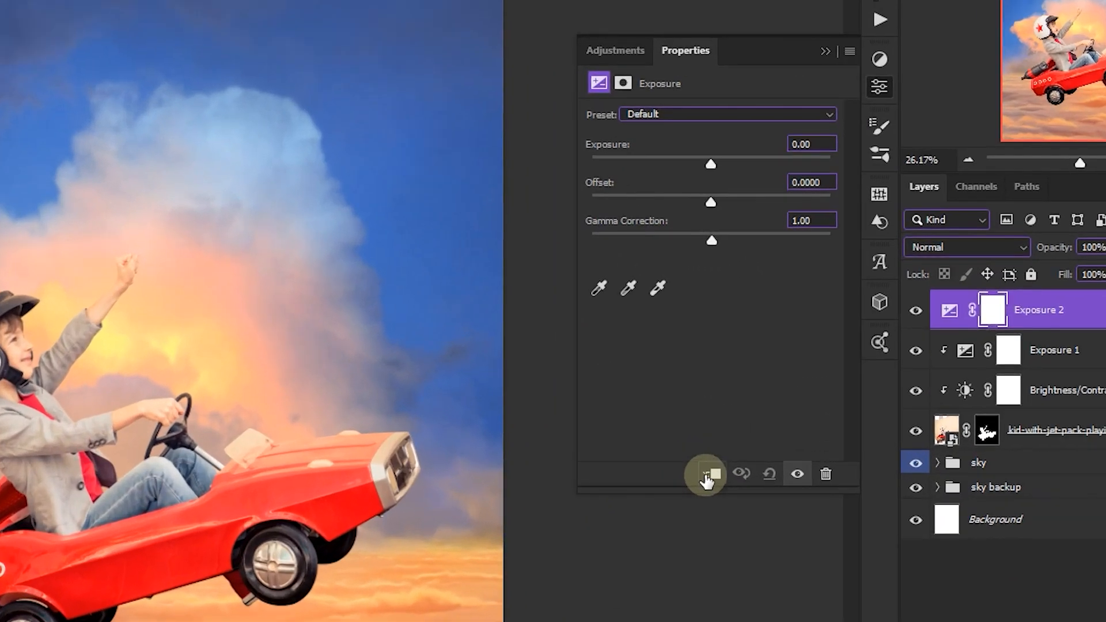
click(778, 378)
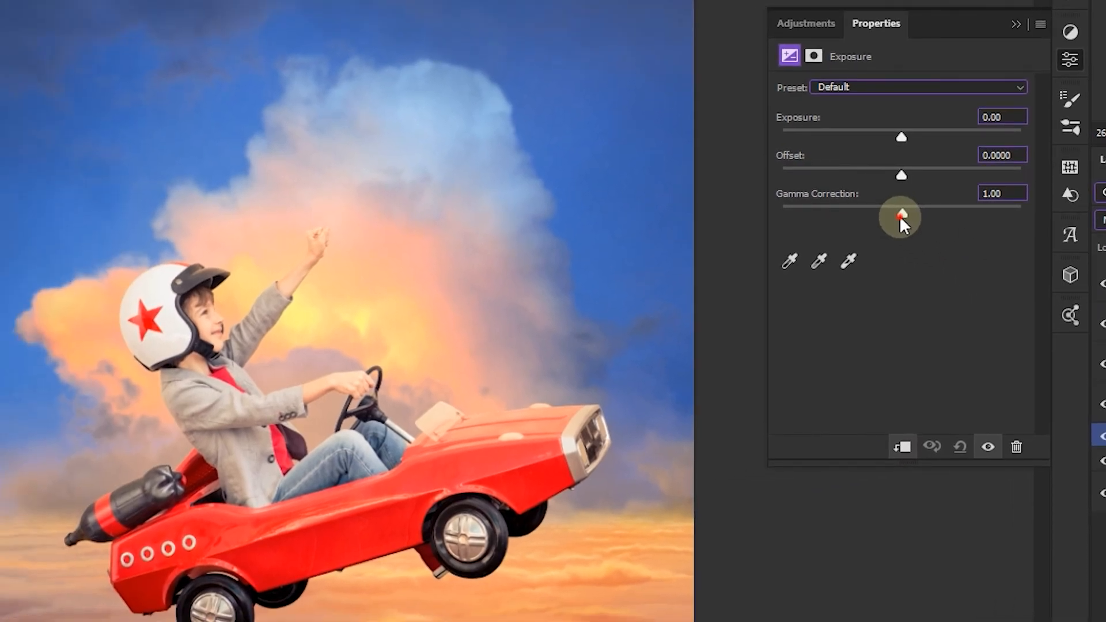
drag(710, 240, 712, 240)
drag(903, 213, 909, 213)
click(901, 136)
drag(902, 137, 886, 143)
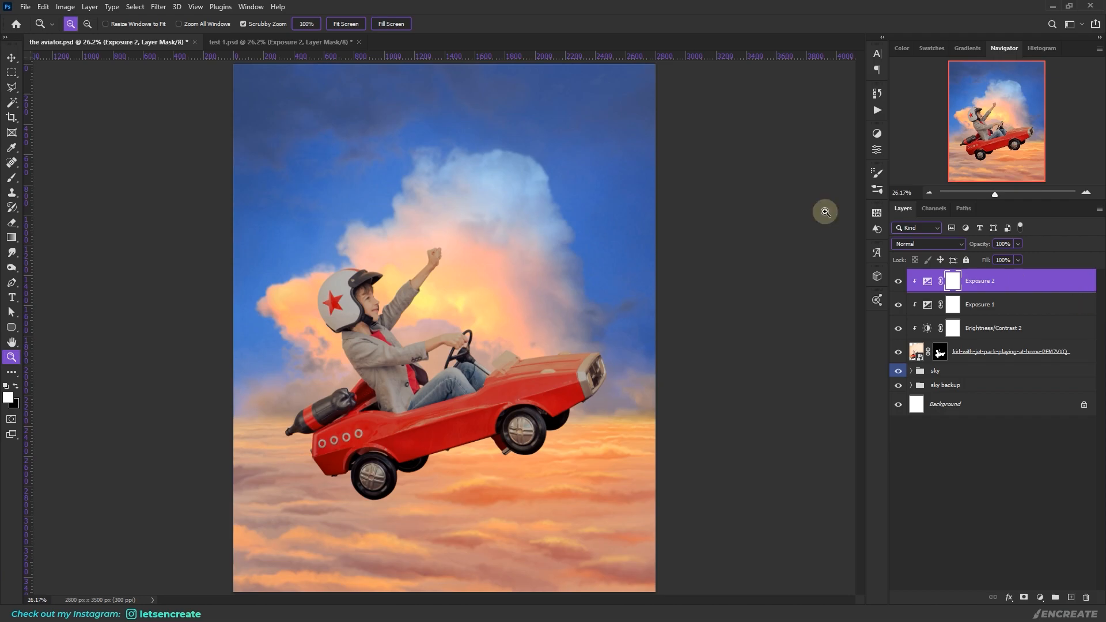
Set up a 50 px Soft Round Pressure Opacity and Flow brush with 25% opacity, 19% flow and black foreground color
click(13, 178)
click(73, 26)
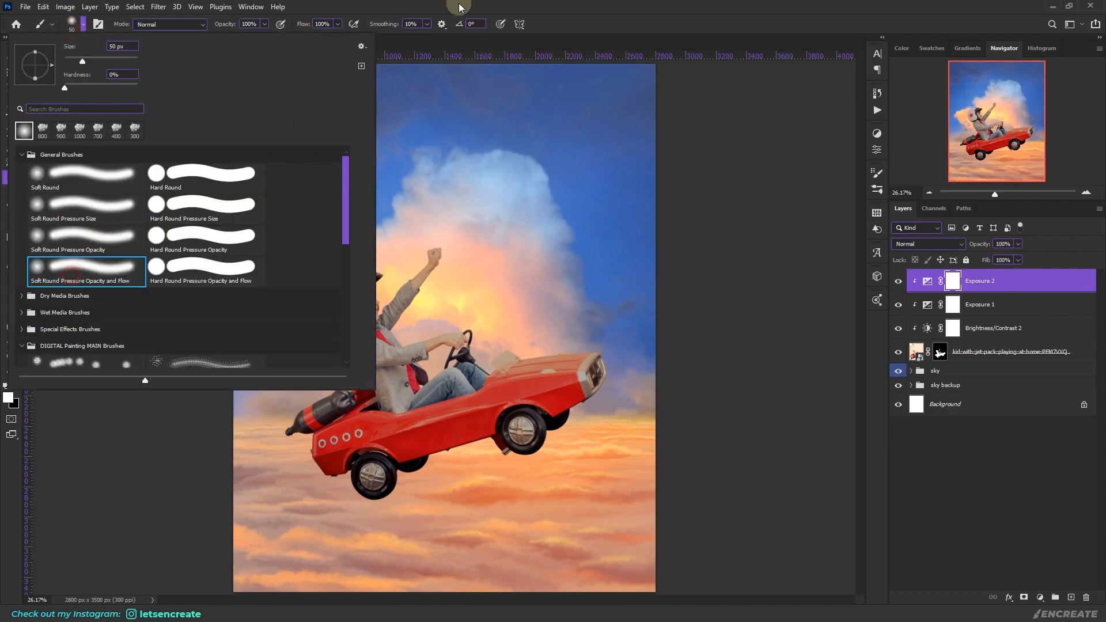
click(517, 9)
drag(226, 30, 183, 30)
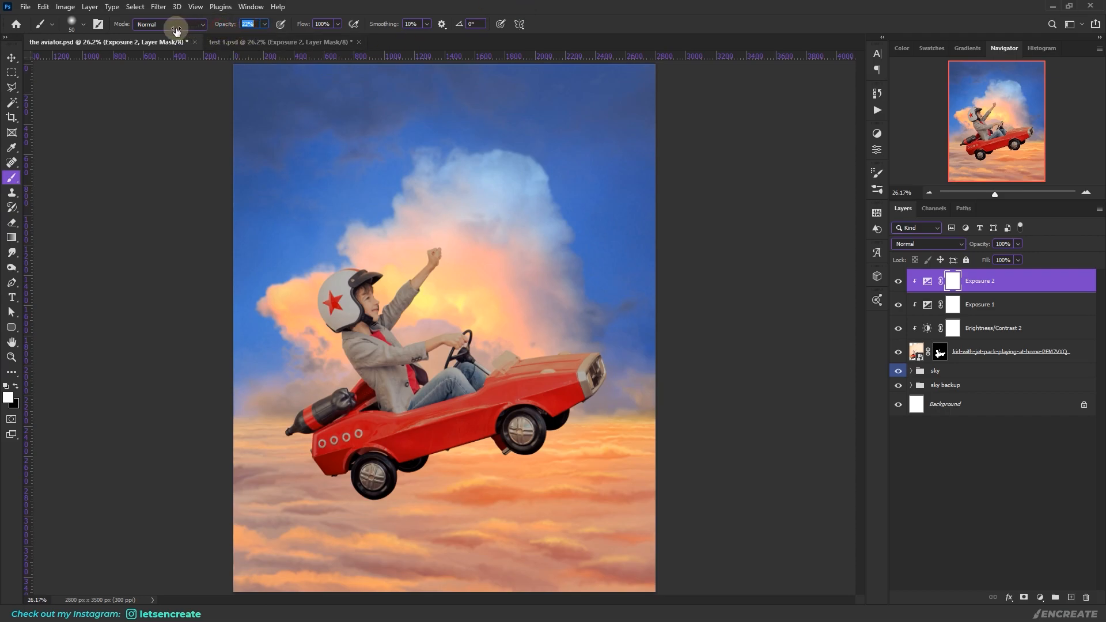
drag(304, 23, 287, 29)
click(16, 388)
click(8, 397)
click(1066, 81)
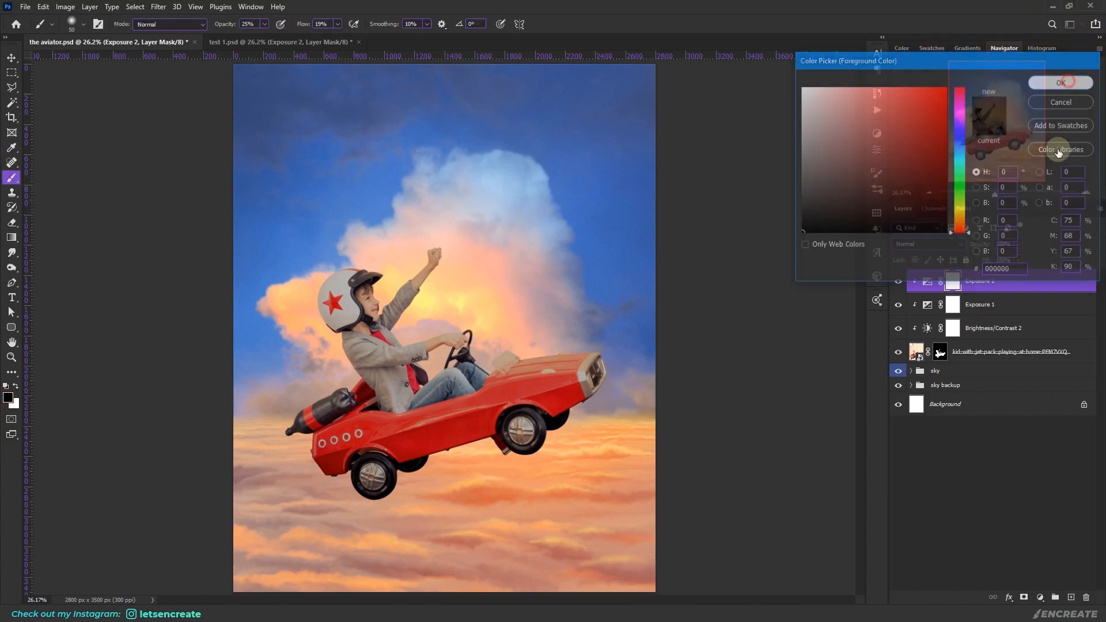
Compare the kid with and without the Exposure 2 layer, and paint black on its mask to brighten the raised arm
click(11, 357)
click(371, 234)
click(445, 284)
click(444, 284)
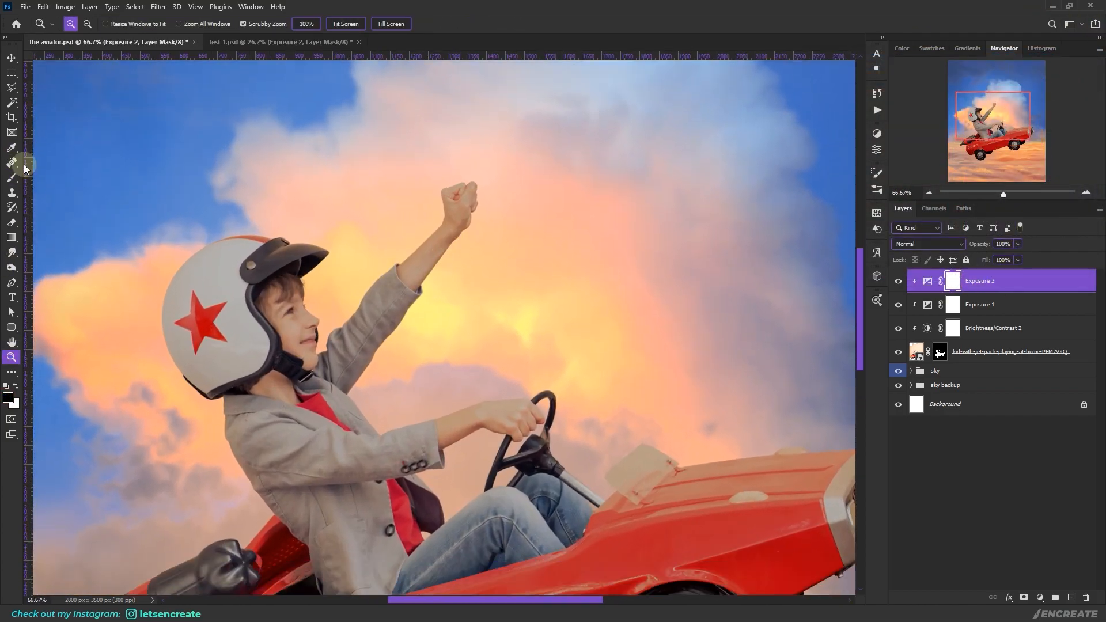
click(12, 177)
click(898, 281)
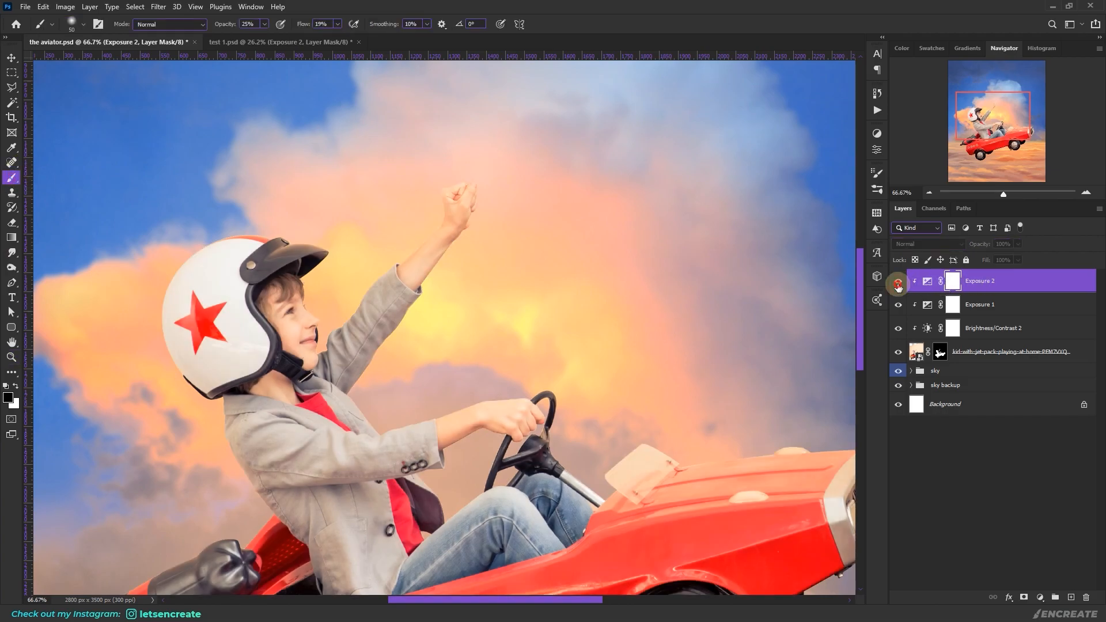
click(898, 285)
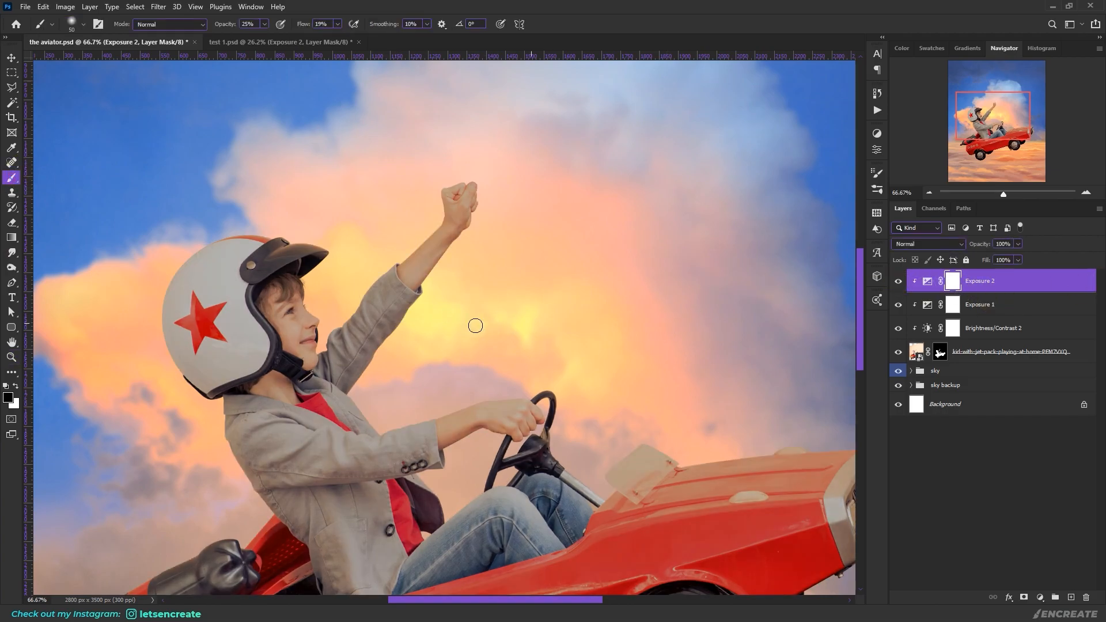
drag(341, 323, 378, 282)
drag(393, 276, 440, 217)
drag(372, 270, 428, 241)
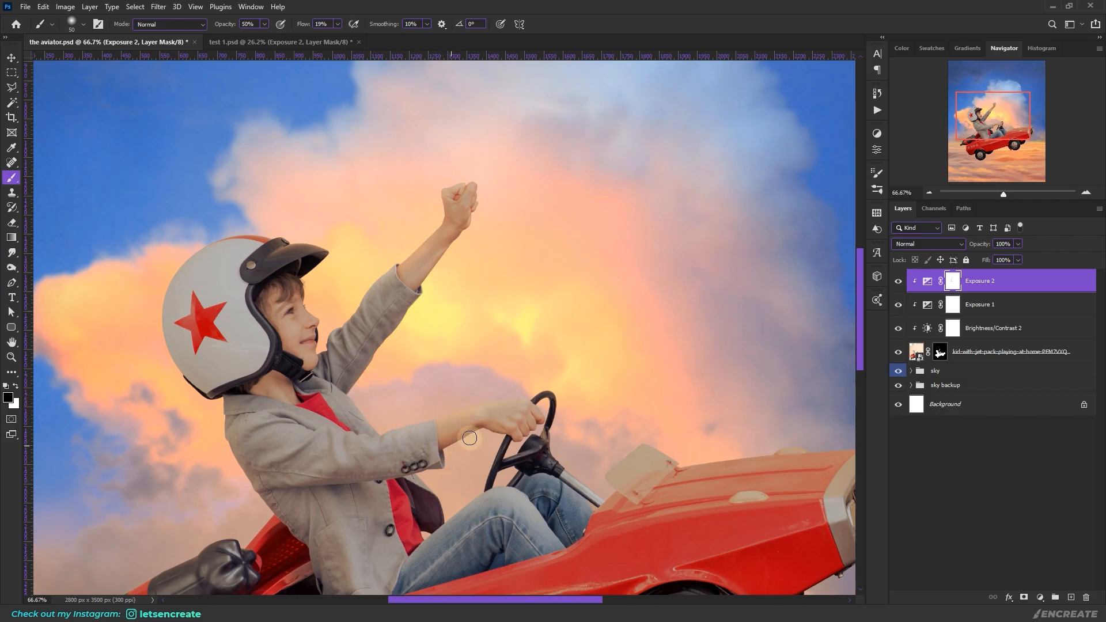
Enlarge the brush to about 90 px and paint the Exposure 2 mask to bring back light on the kid
key(bracketright)
key(bracketright)
key(bracketright)
key(bracketright)
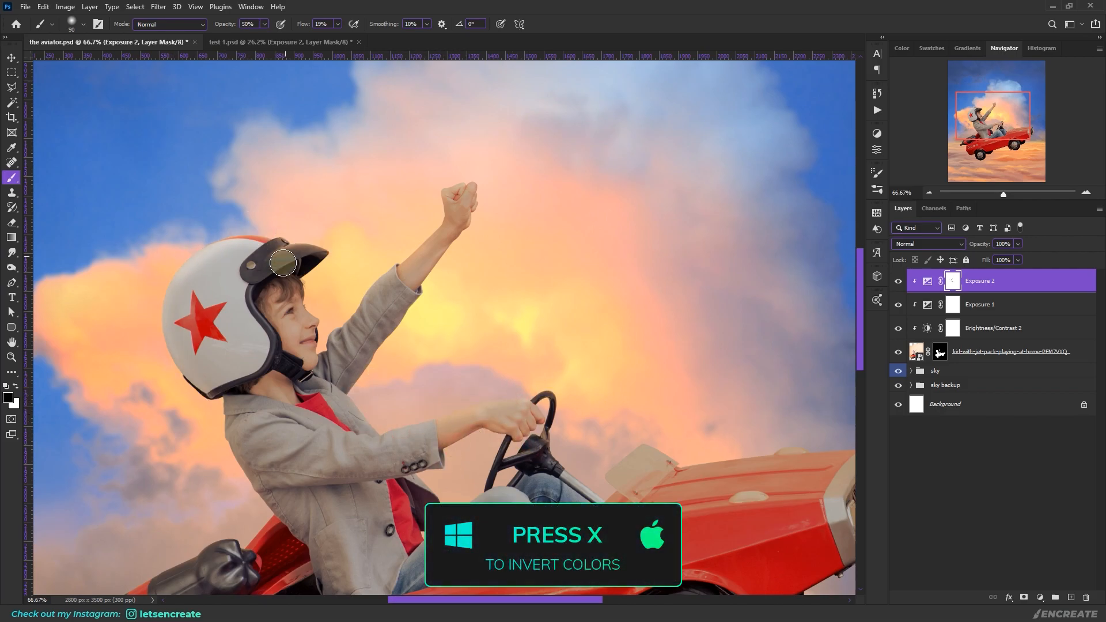
mouse_move(414, 313)
mouse_down()
mouse_move(388, 351)
mouse_move(524, 331)
mouse_up()
ctrl+click(432, 410)
ctrl+click(378, 351)
Refine the highlights on the Exposure 2 mask with varied brush sizes and 36% opacity, checking the whole image
key(bracketleft)
key(bracketleft)
key(bracketleft)
key(bracketleft)
key(bracketleft)
key(bracketleft)
key(bracketleft)
key(bracketleft)
key(bracketleft)
key(bracketleft)
key(bracketleft)
key(bracketleft)
key(bracketleft)
key(bracketright)
key(bracketright)
key(bracketright)
key(bracketright)
key(bracketright)
key(bracketright)
key(bracketright)
key(3)
key(6)
key(ctrl+0)
key(z)
click(455, 291)
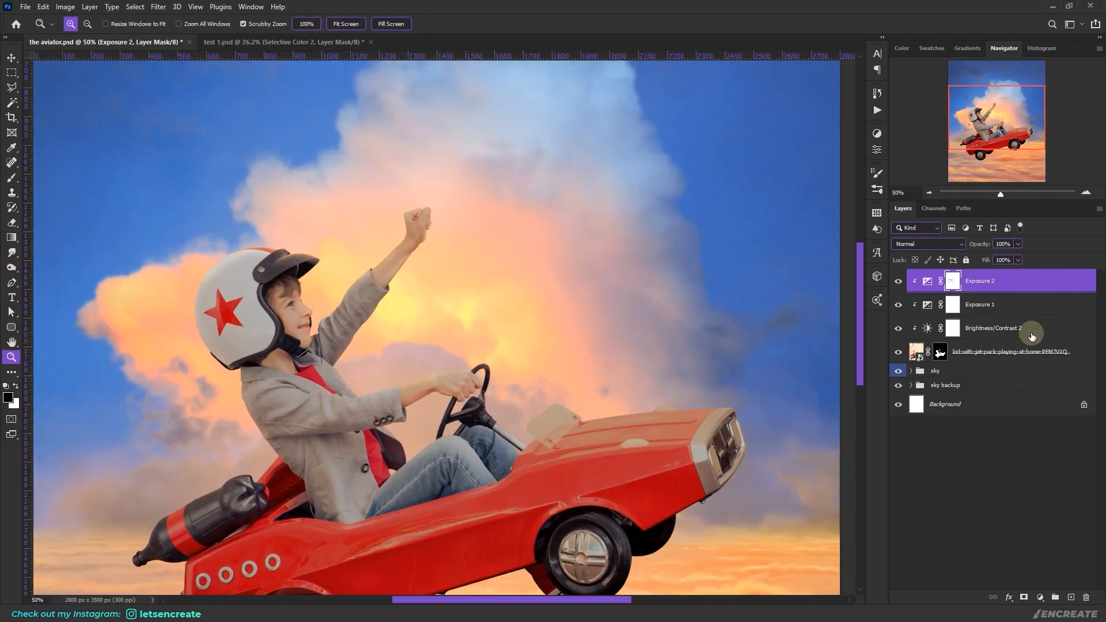
Add a Selective Color adjustment and clip it directly above the kid photo, beneath the Brightness/Contrast layer
click(1036, 597)
click(1046, 587)
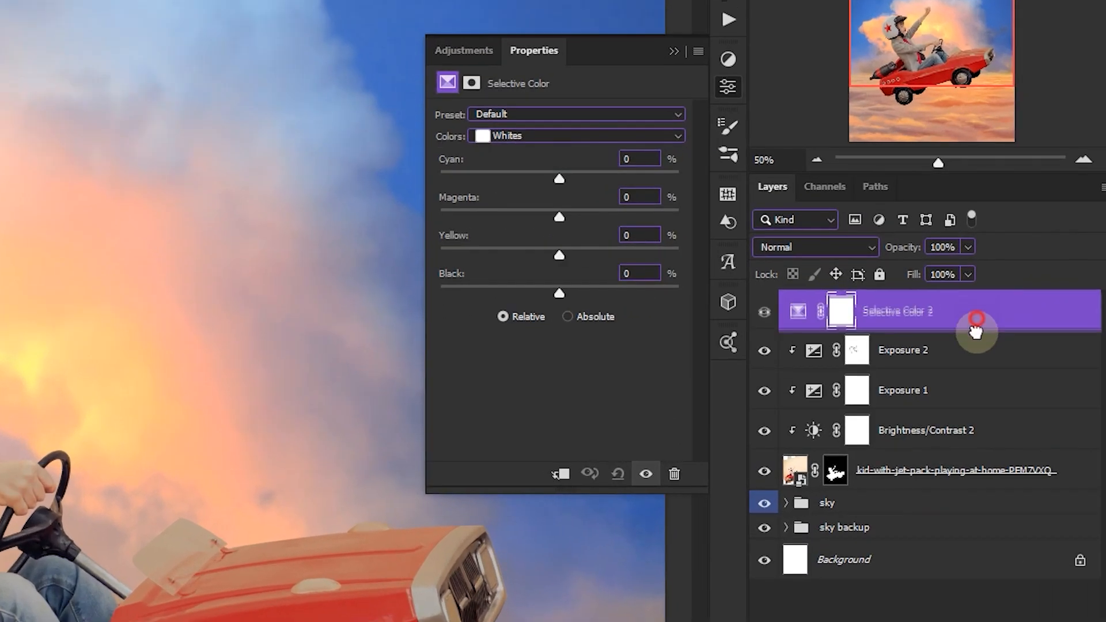
drag(975, 330, 965, 443)
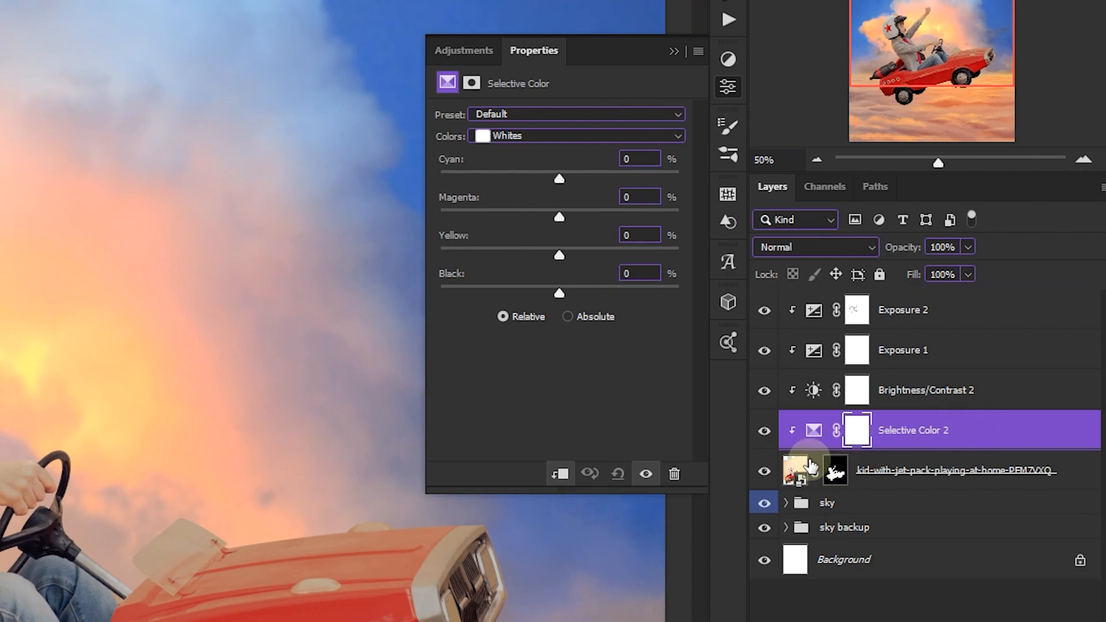
alt+click(788, 310)
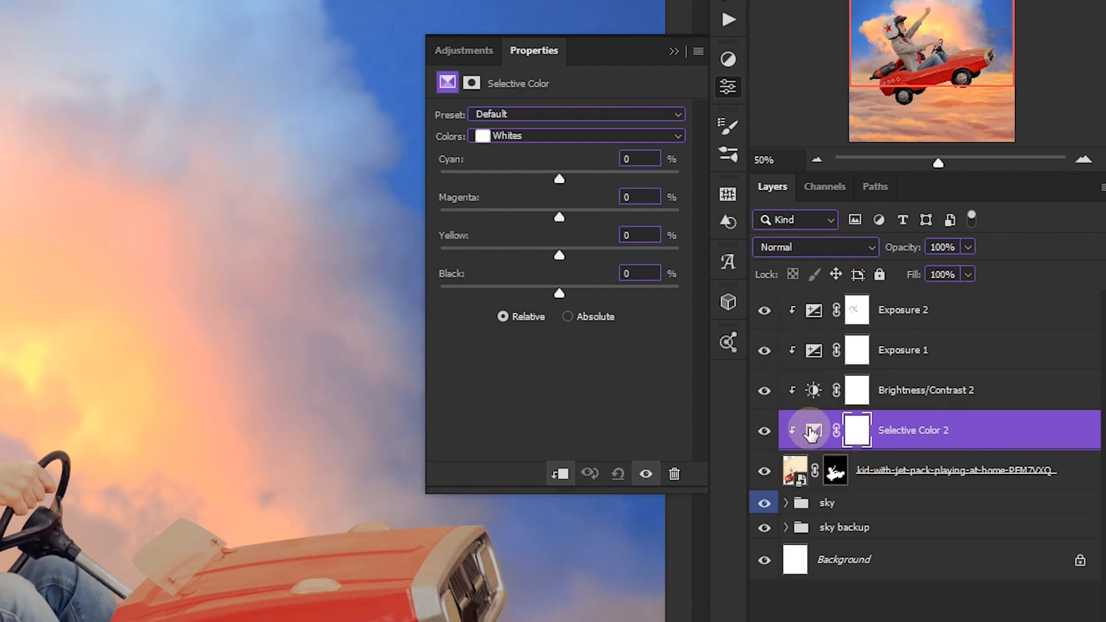
For the Whites in Selective Color, set magenta to +23%, yellow to +10% and black to +17%
click(506, 136)
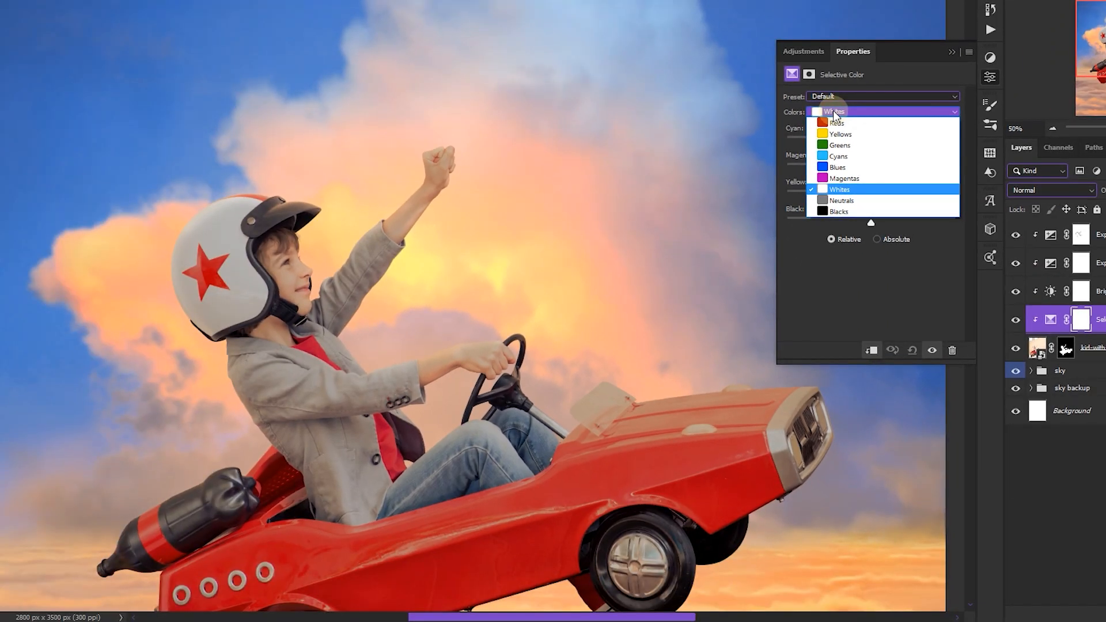
click(835, 190)
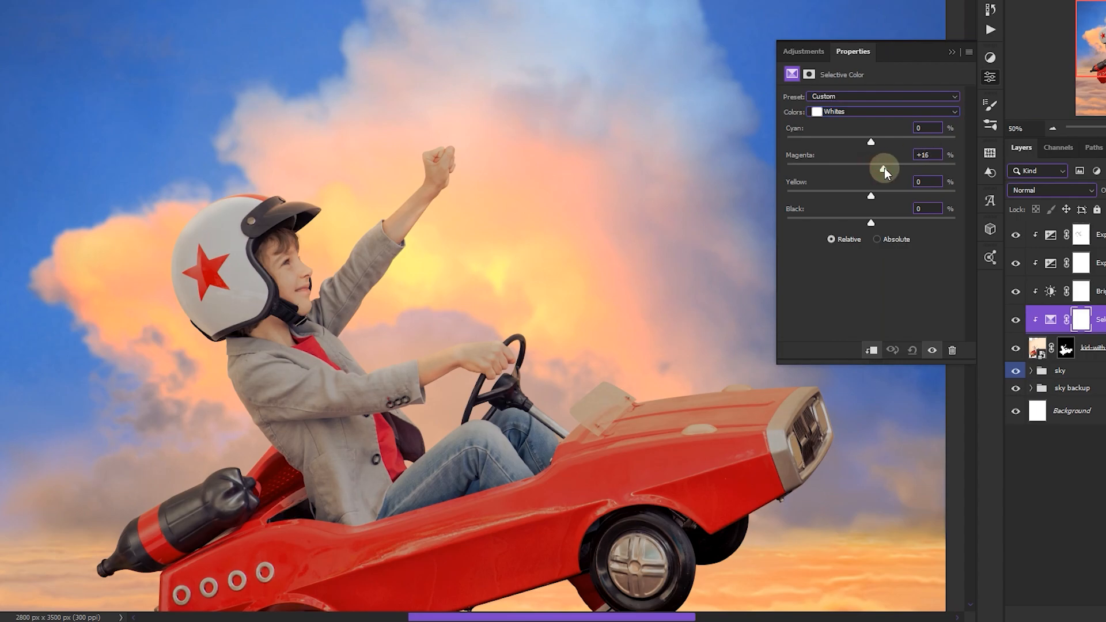
drag(871, 197, 883, 225)
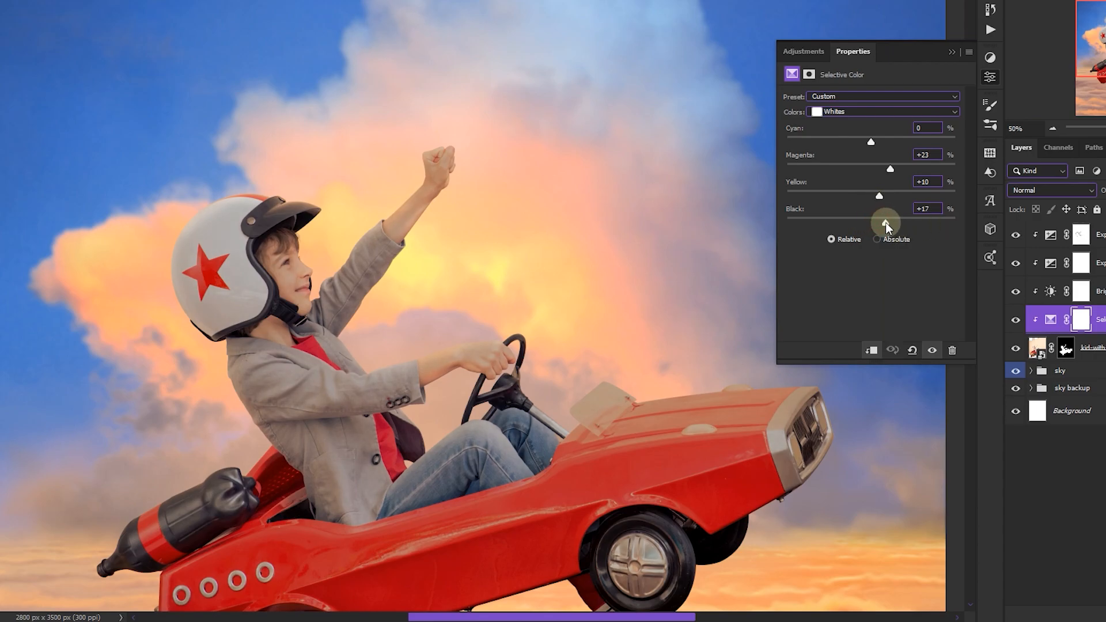
For the Blacks in Selective Color, set yellow to +6% and black to -15%, and close the adjustment's settings
click(846, 112)
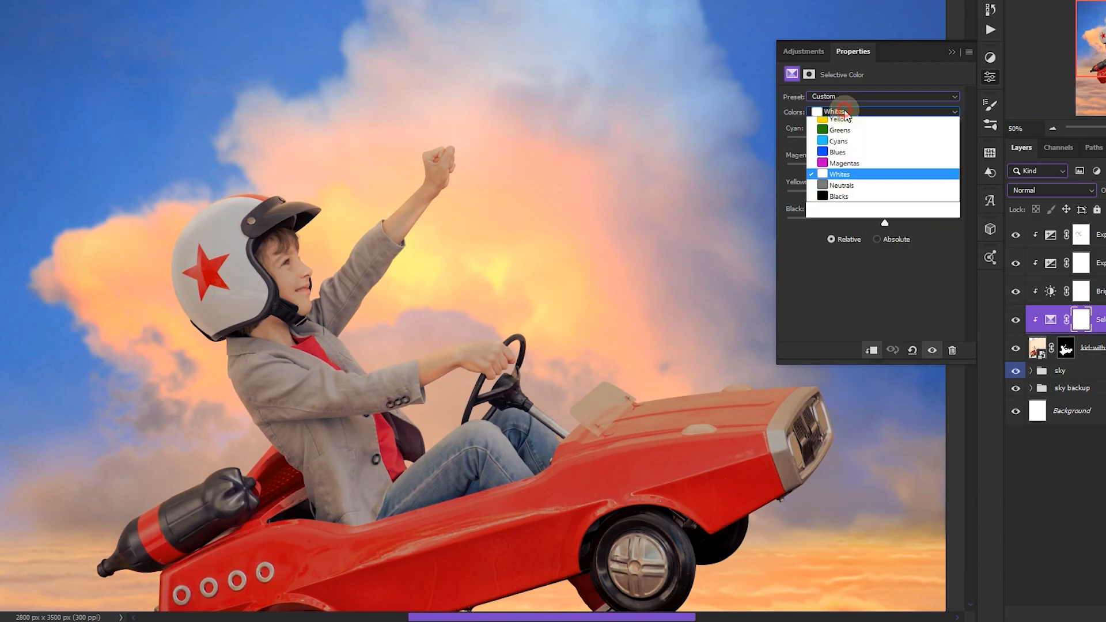
click(845, 203)
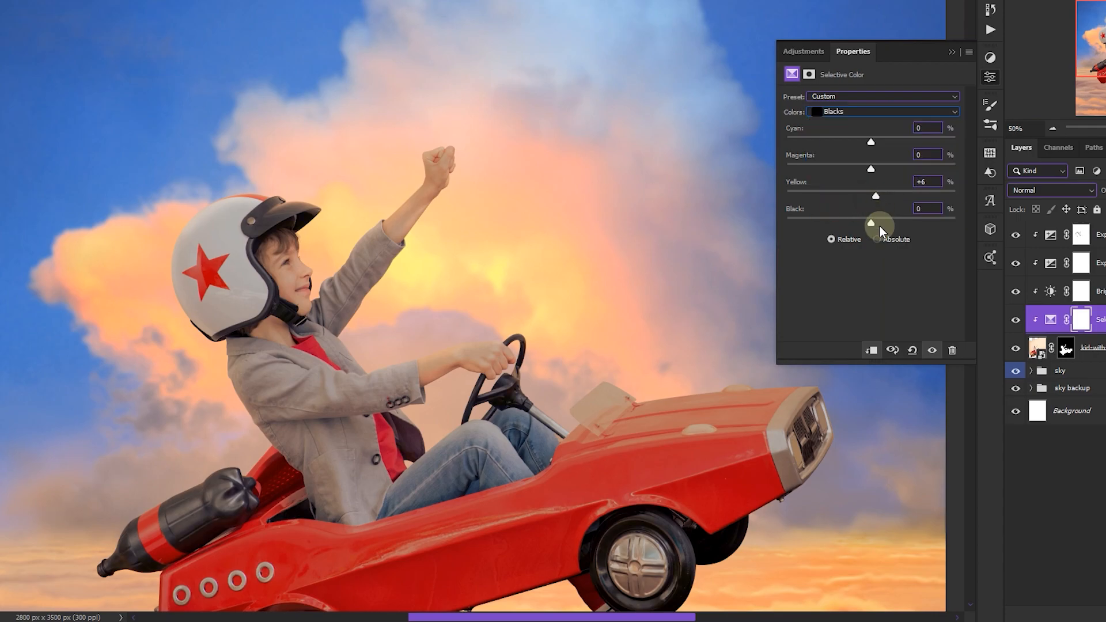
drag(871, 225, 858, 227)
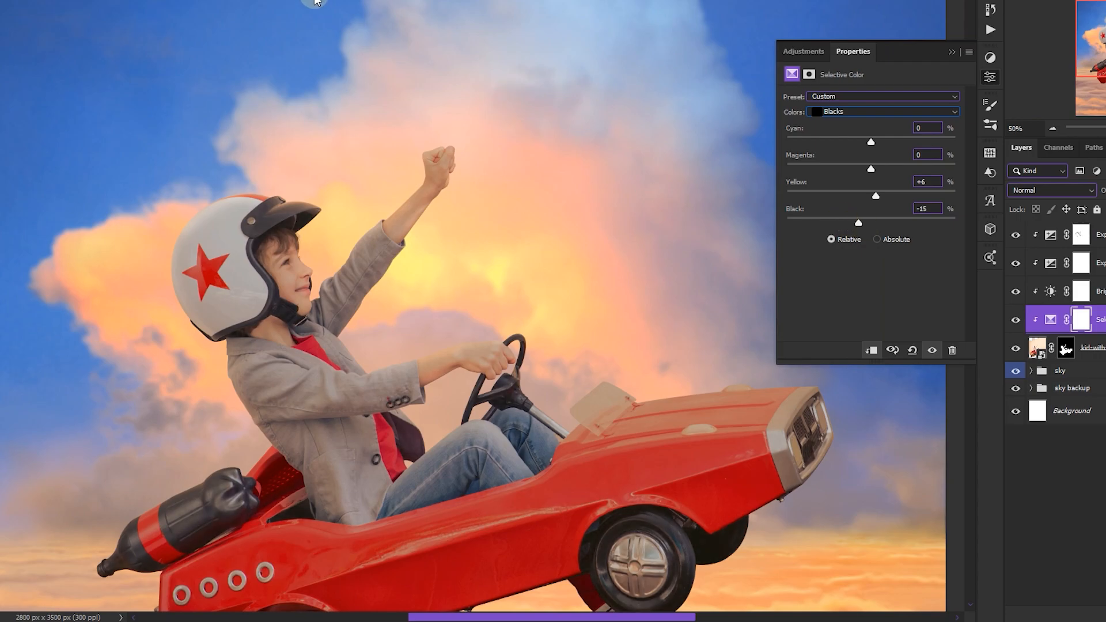
click(951, 52)
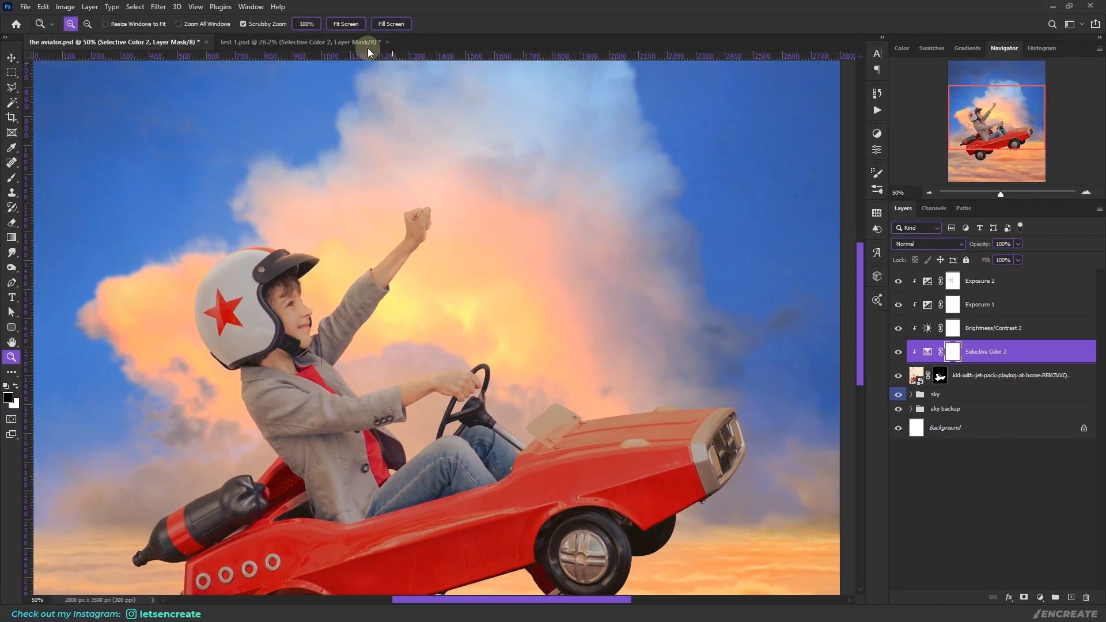
Place Toy Sport Plane.G10.2k.png from the stock folder into the composite, above the Exposure 2 layer
click(340, 22)
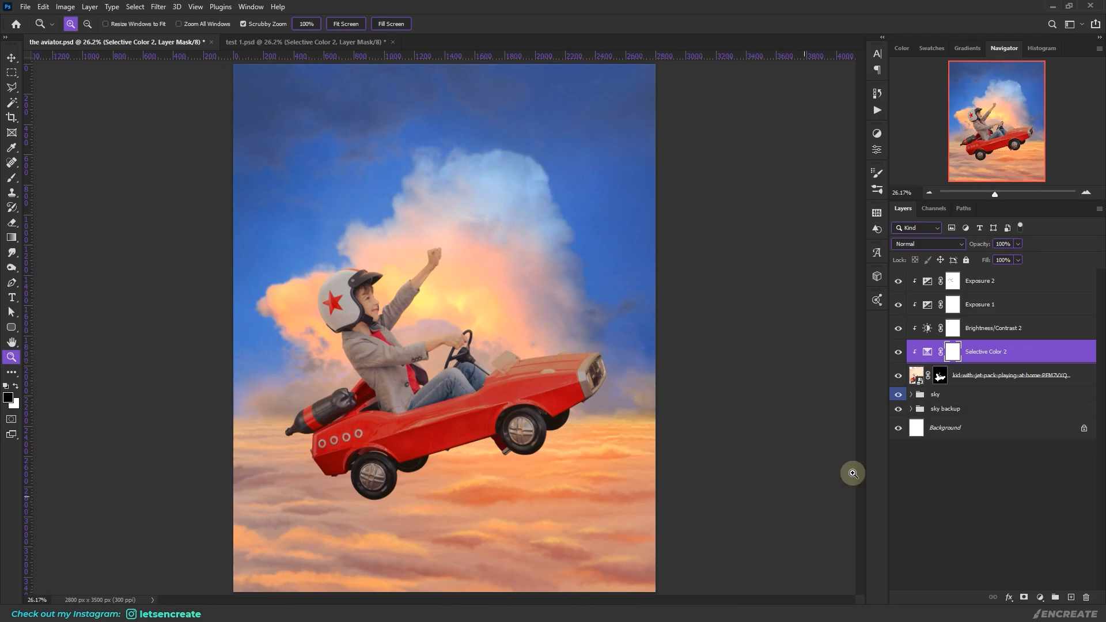
click(1018, 285)
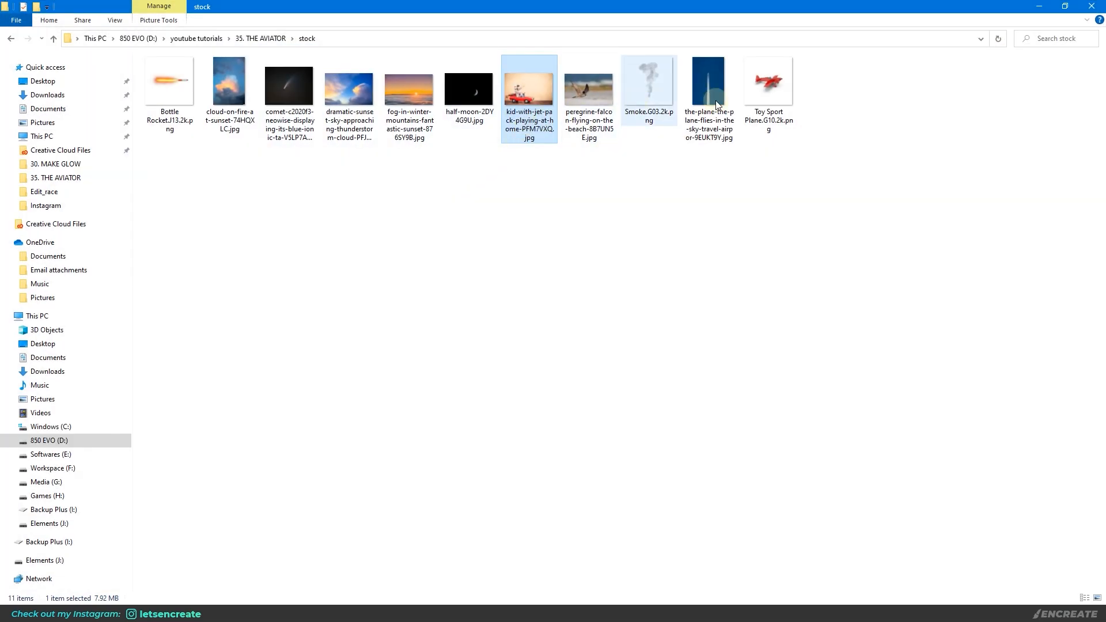
drag(769, 93, 364, 527)
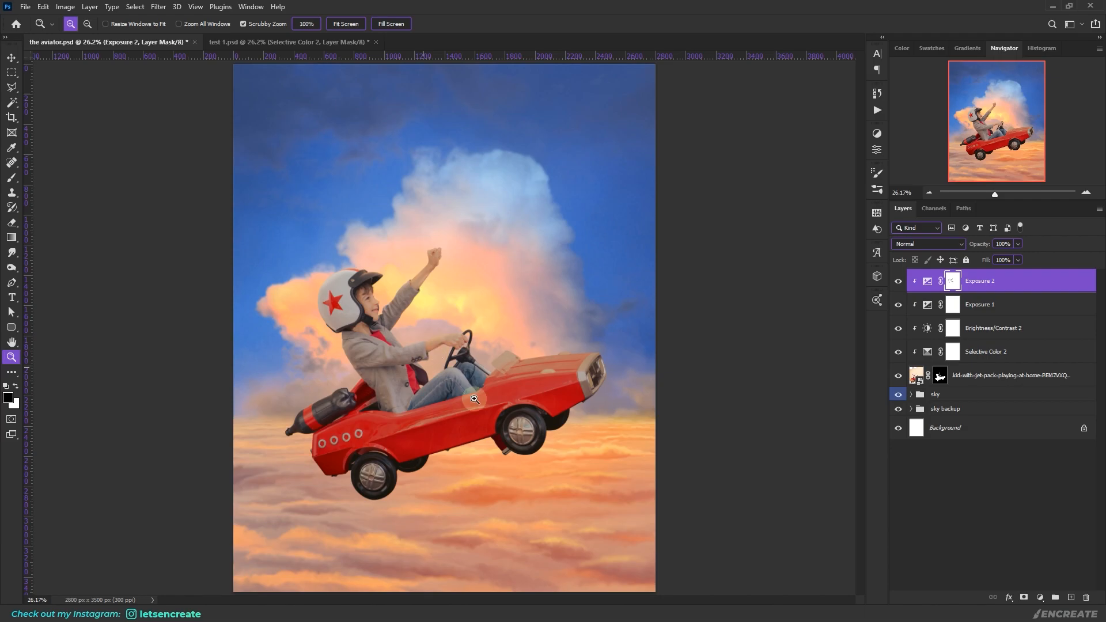
drag(474, 398, 478, 403)
Rotate the toy plane about -15°, enlarge it and position it over the car so its wings line up with the body
drag(642, 166, 588, 119)
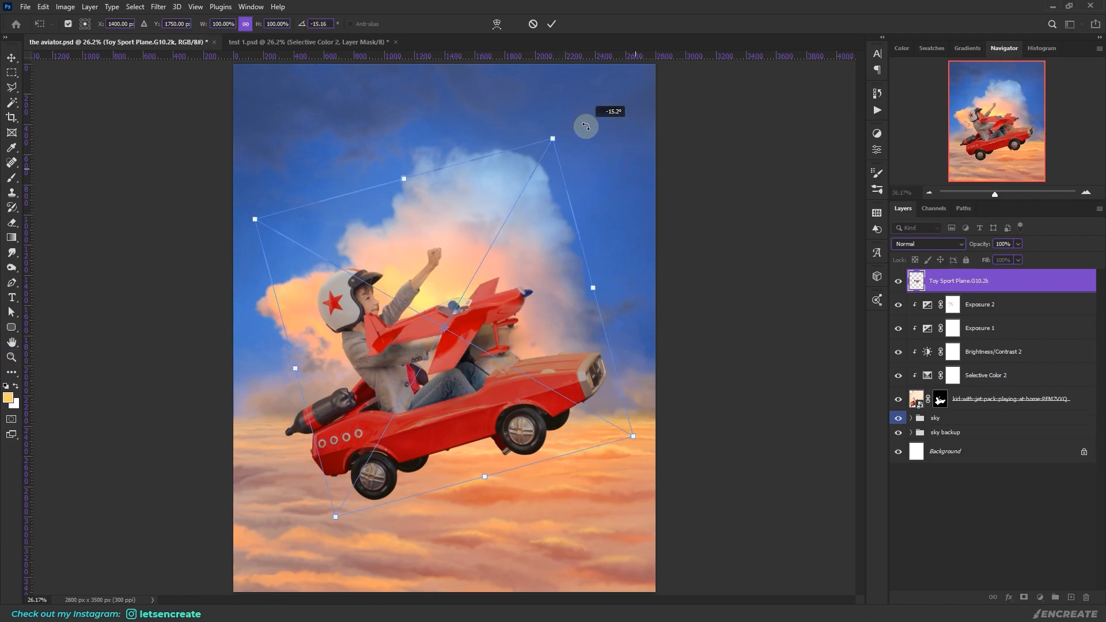
drag(490, 284, 472, 351)
drag(540, 222, 649, 67)
drag(522, 430, 493, 489)
drag(564, 100, 704, 3)
drag(563, 352, 516, 483)
key(Return)
Trace the plane's near wing closely with the Pen tool and turn the path into a selection
key(z)
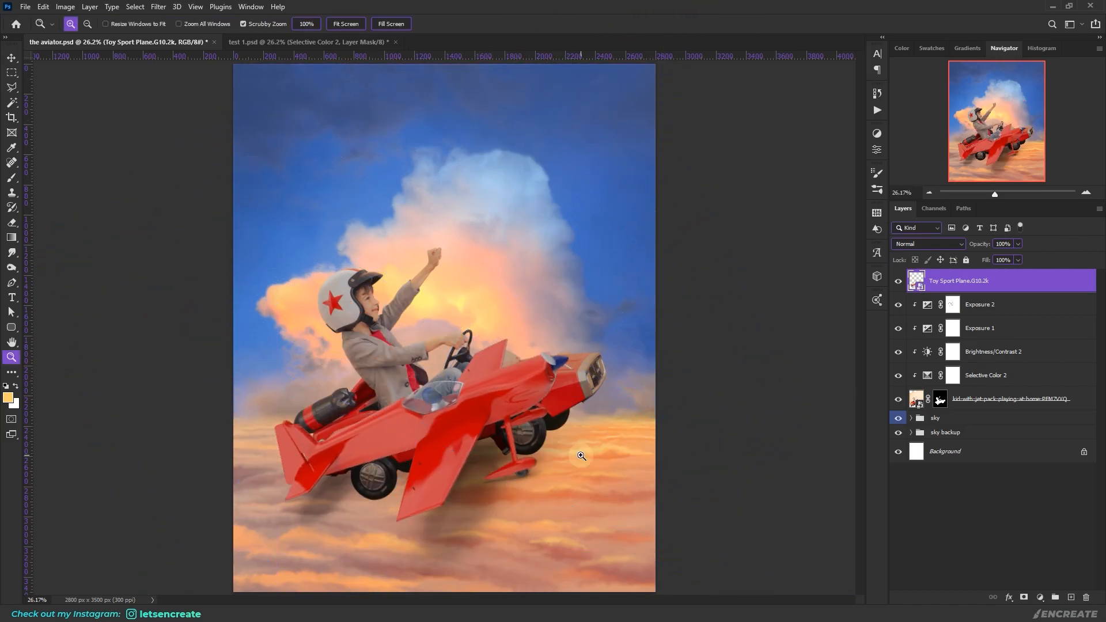
click(511, 460)
click(432, 487)
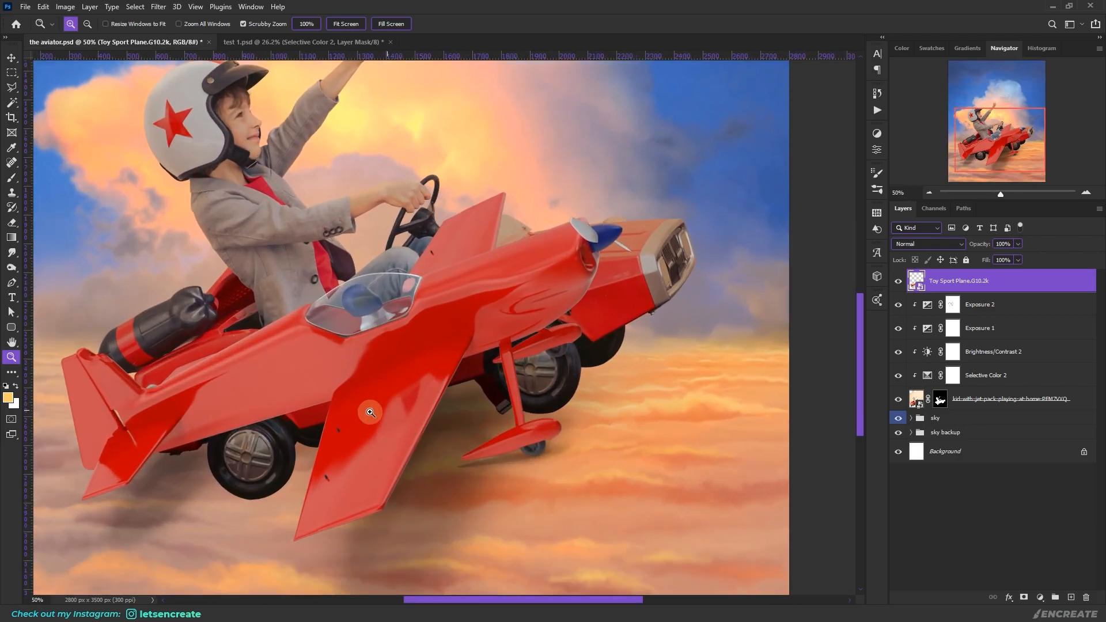
click(373, 413)
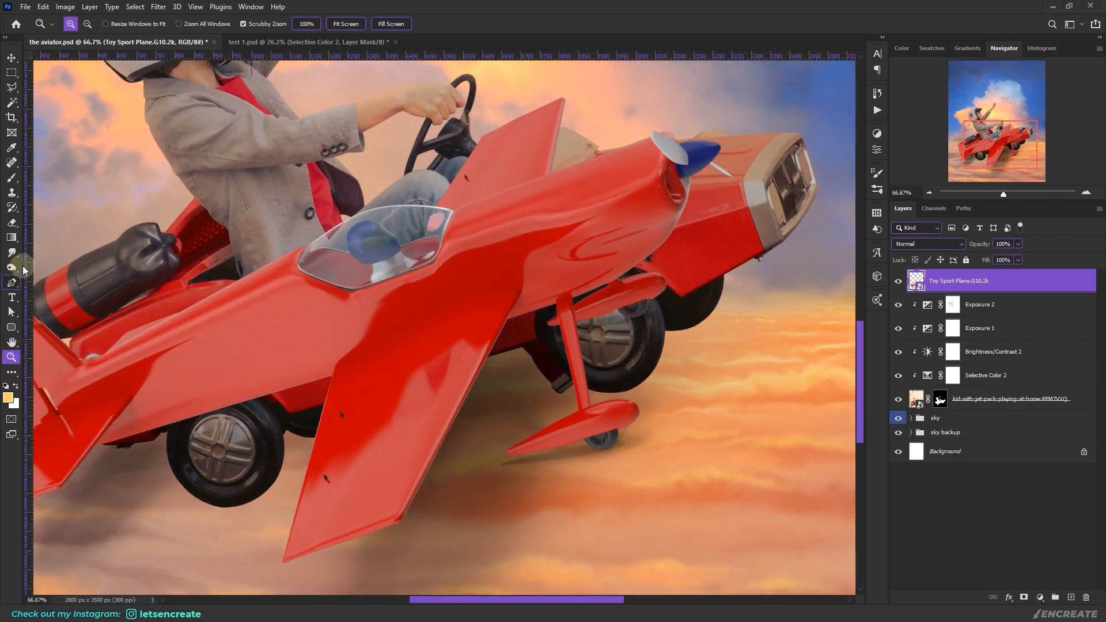
click(11, 282)
click(282, 565)
drag(400, 521, 422, 516)
drag(515, 290, 522, 293)
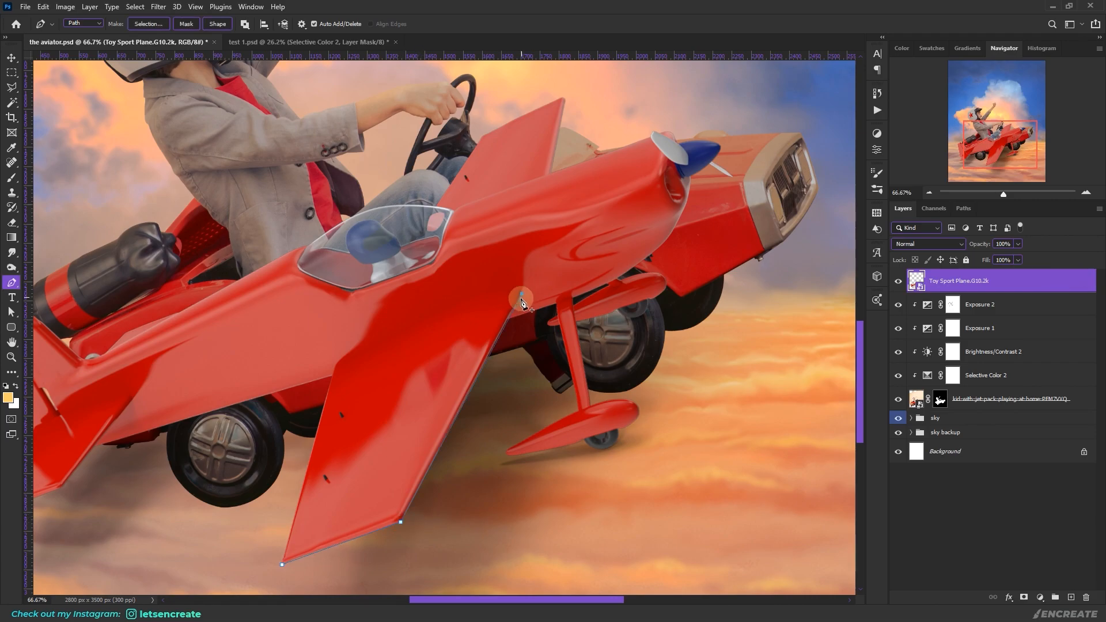
drag(335, 367, 194, 459)
alt+click(334, 367)
click(281, 564)
key(ctrl+Return)
Copy the selected near wing of the plane onto its own layer
right_click(435, 378)
click(12, 72)
right_click(397, 179)
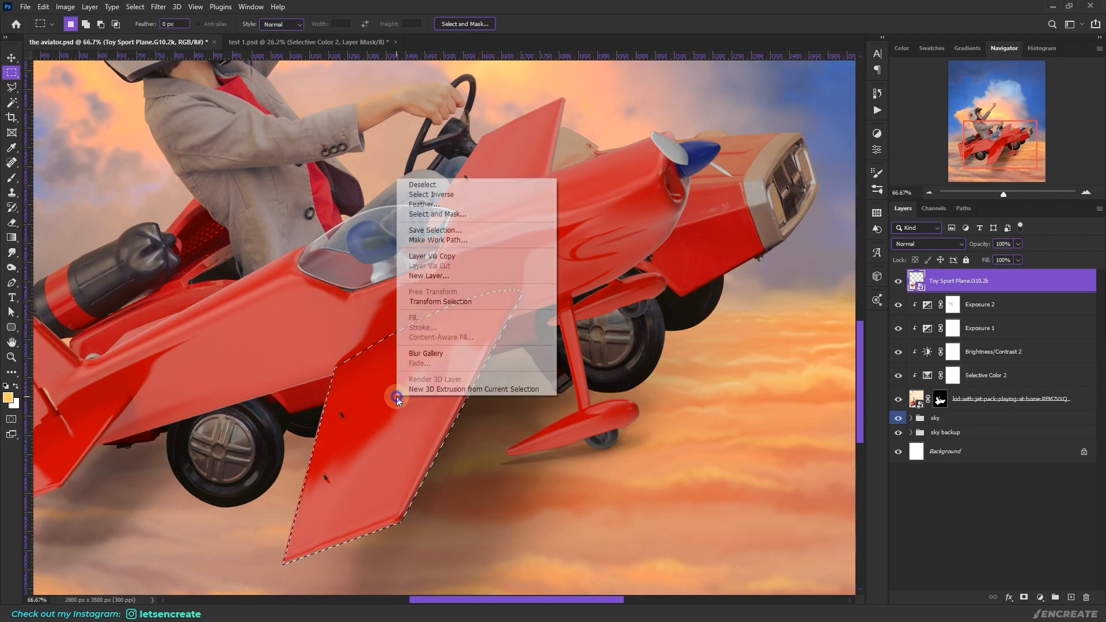
click(432, 255)
On the toy plane layer, trace the far wing beside the cockpit with the Pen tool and convert the path into a selection
click(961, 304)
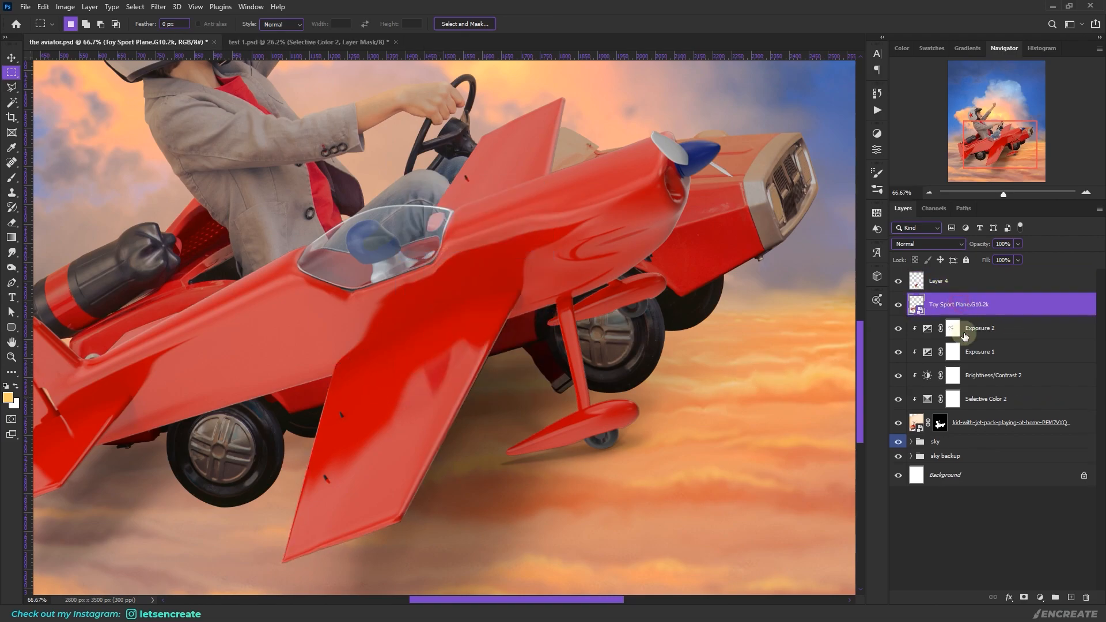
click(12, 285)
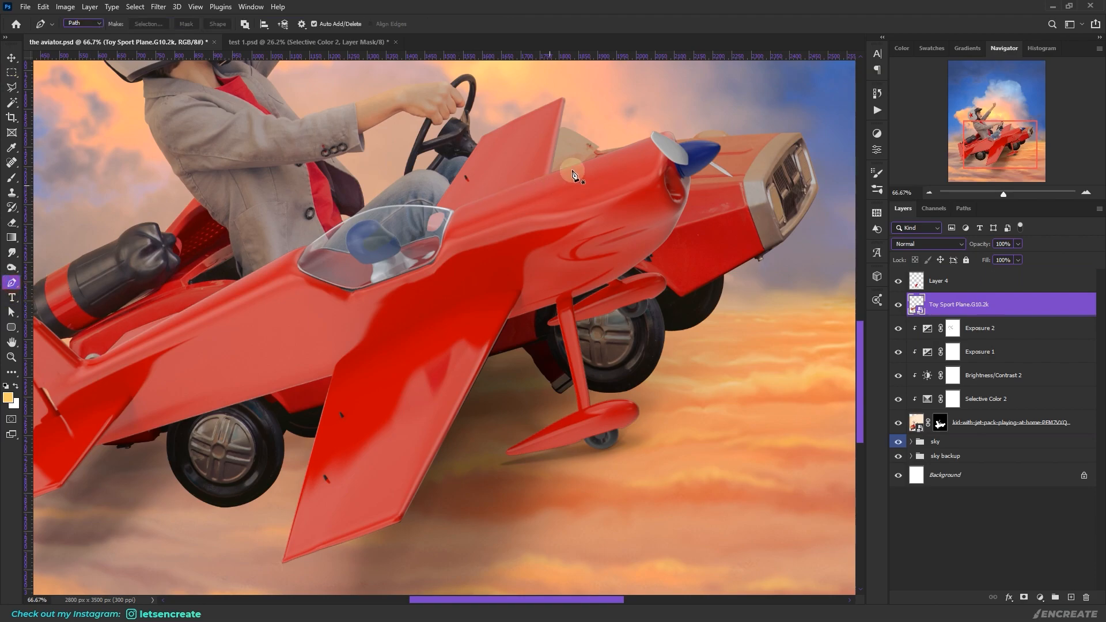
click(565, 101)
click(560, 98)
click(483, 136)
click(436, 207)
click(453, 211)
click(549, 179)
click(565, 100)
click(148, 21)
key(Return)
Copy the selected far wing onto its own layer and delete the original Toy Sport Plane layer
right_click(497, 147)
key(m)
right_click(536, 148)
click(585, 227)
click(975, 326)
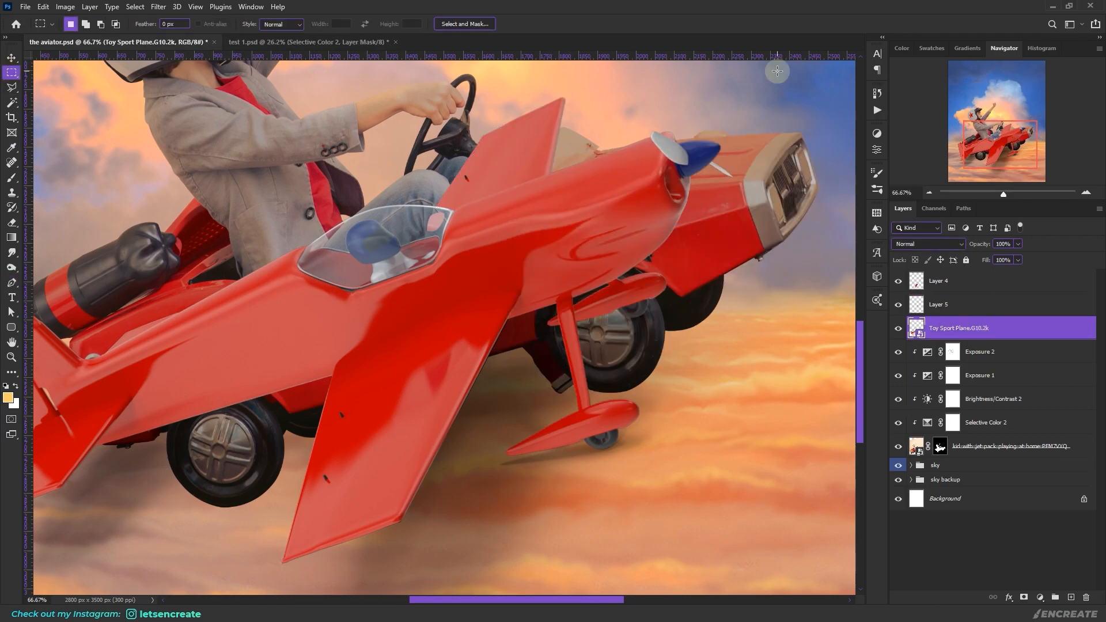
key(Delete)
Rename the near wing's layer "wing 1" and the far wing's layer "wing 2", and place wing 2 directly beneath the kid photo
double_click(940, 281)
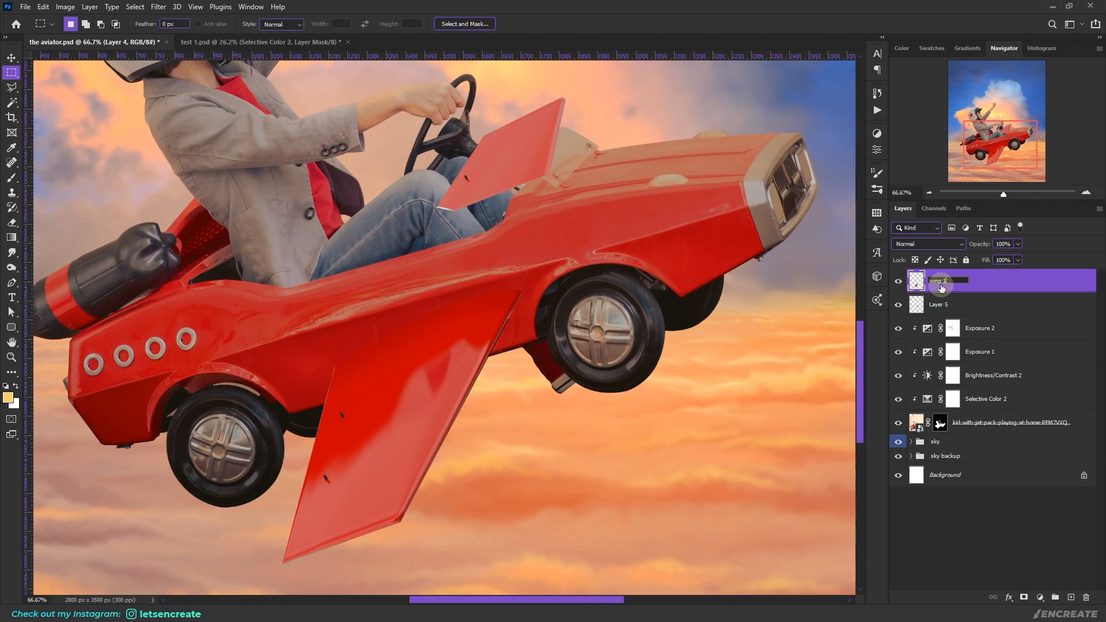
text(wing 1)
double_click(939, 304)
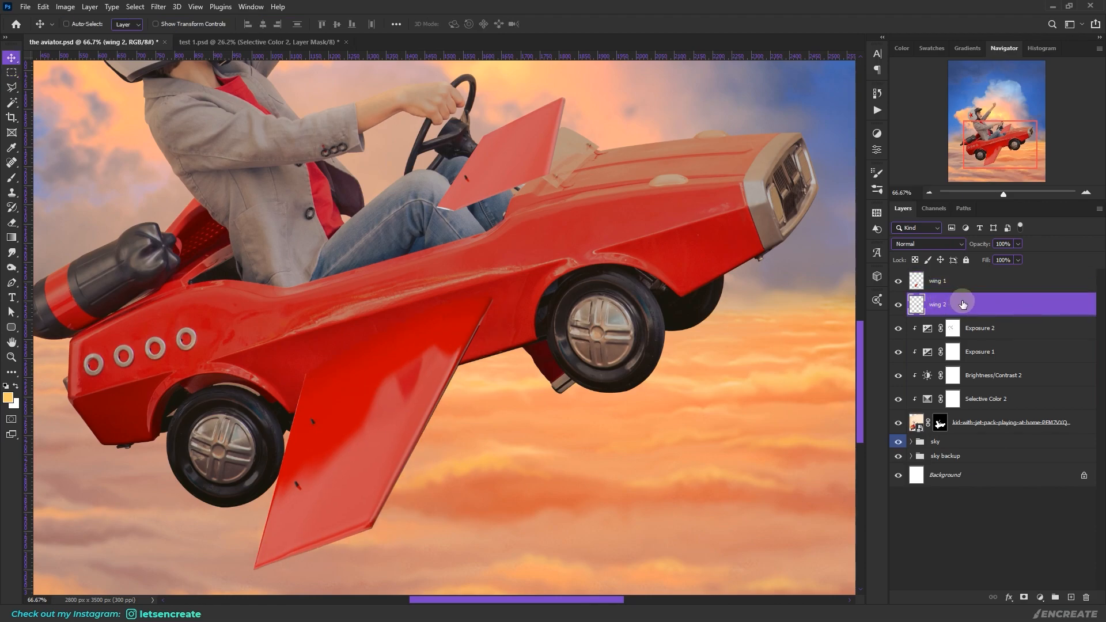
drag(969, 301, 991, 429)
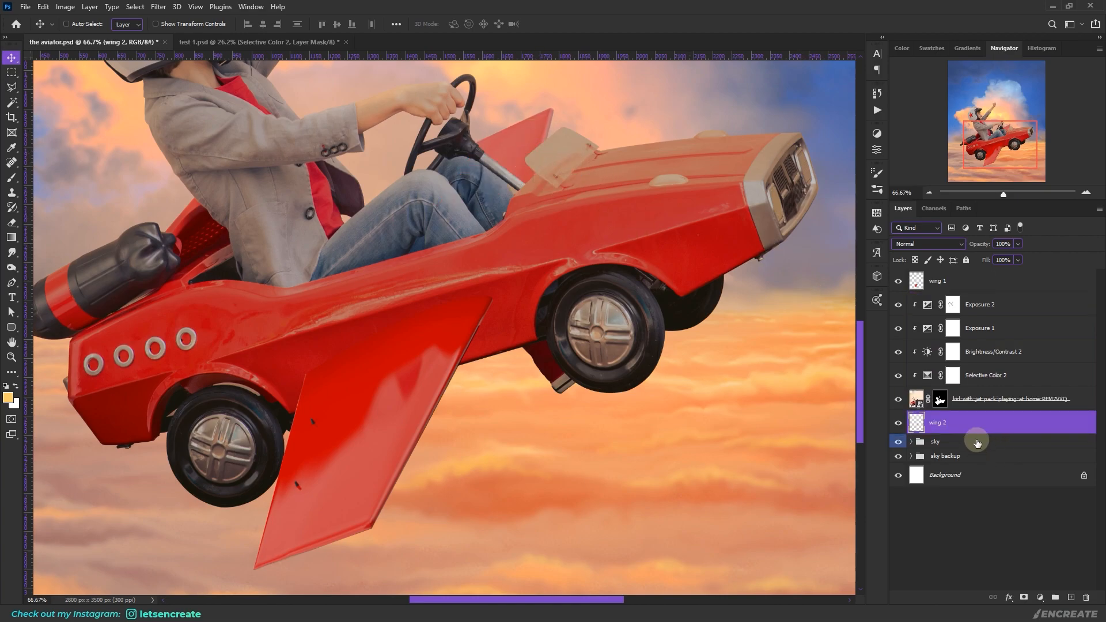
Paint black with a small soft brush at 36% opacity on the kid photo's mask to make the car's windshield semi-transparent
click(940, 401)
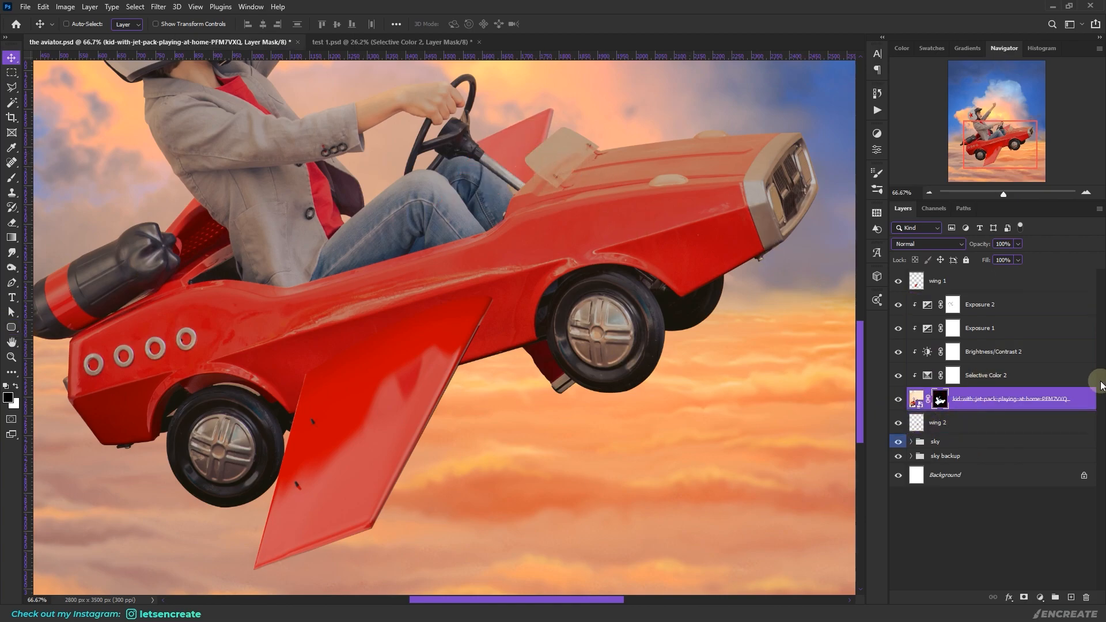
click(7, 182)
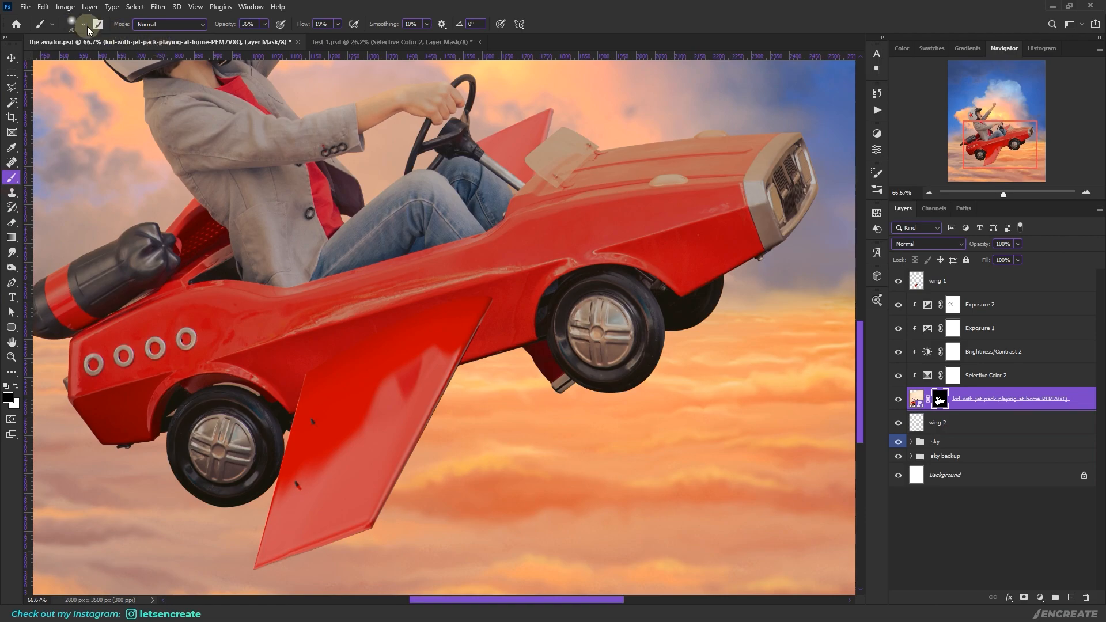
click(68, 26)
click(224, 27)
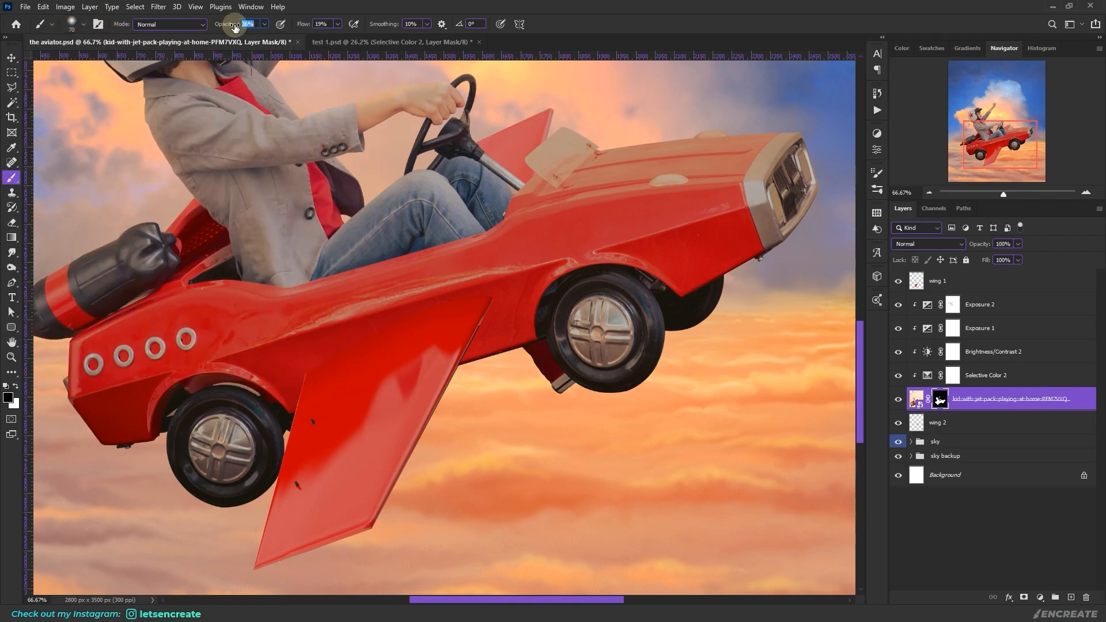
click(7, 360)
click(577, 196)
click(594, 124)
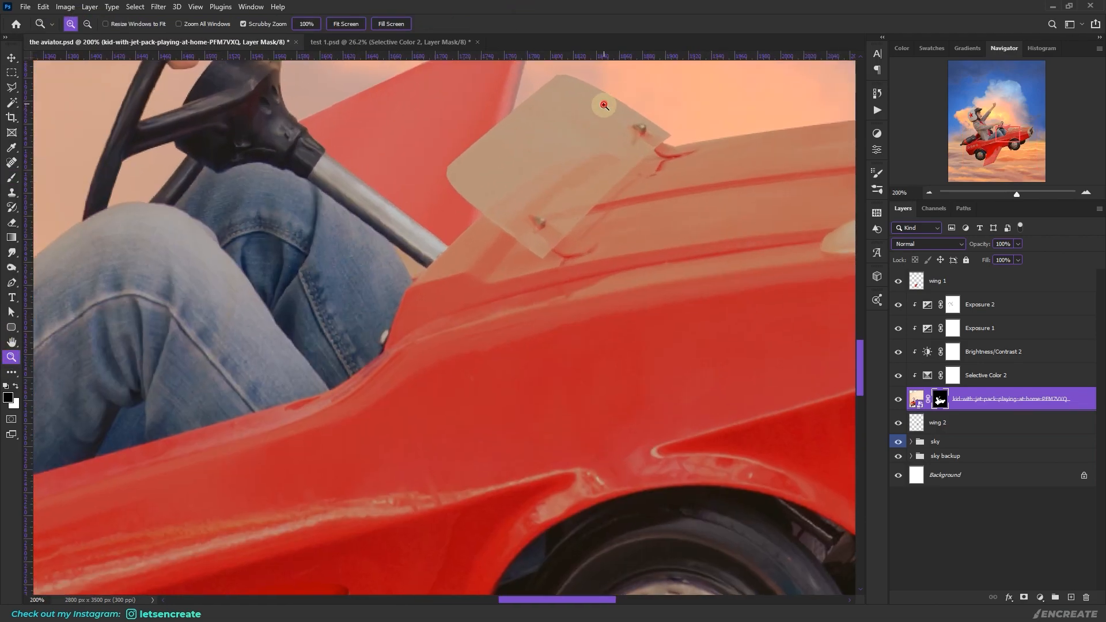
click(610, 121)
scroll(627, 145, up, 2)
key(b)
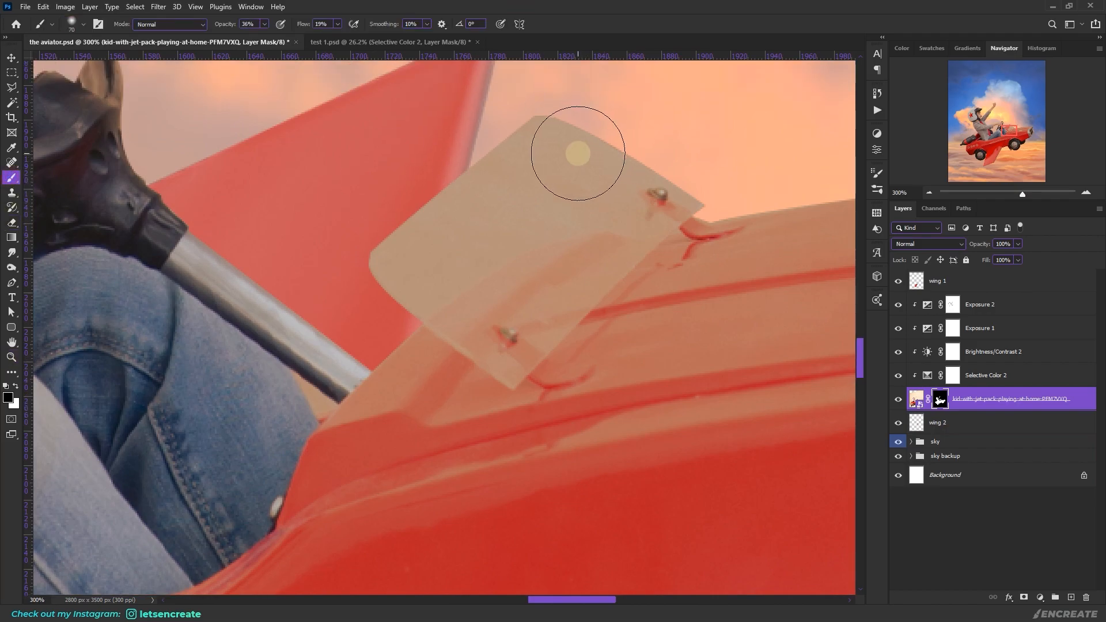
key(bracketleft)
key(bracketleft)
key(bracketleft)
key(bracketleft)
key(bracketleft)
drag(551, 114, 374, 253)
key(bracketright)
mouse_move(370, 293)
mouse_down()
mouse_move(571, 139)
mouse_move(400, 269)
mouse_move(448, 258)
mouse_move(397, 309)
mouse_move(645, 189)
mouse_move(623, 214)
mouse_move(500, 179)
mouse_move(505, 148)
mouse_up()
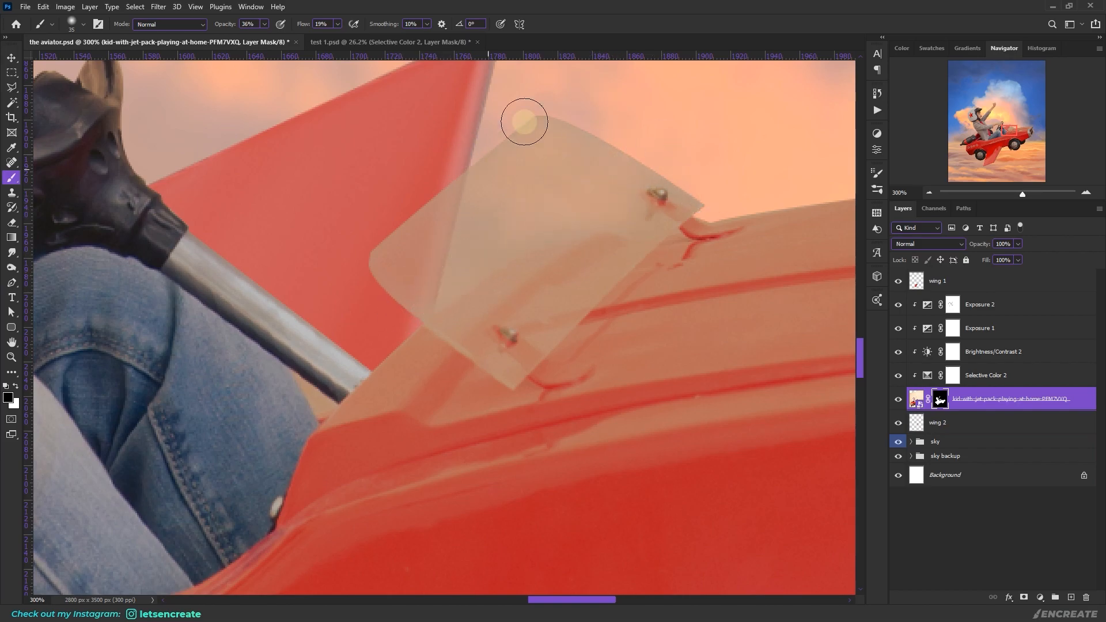
click(11, 357)
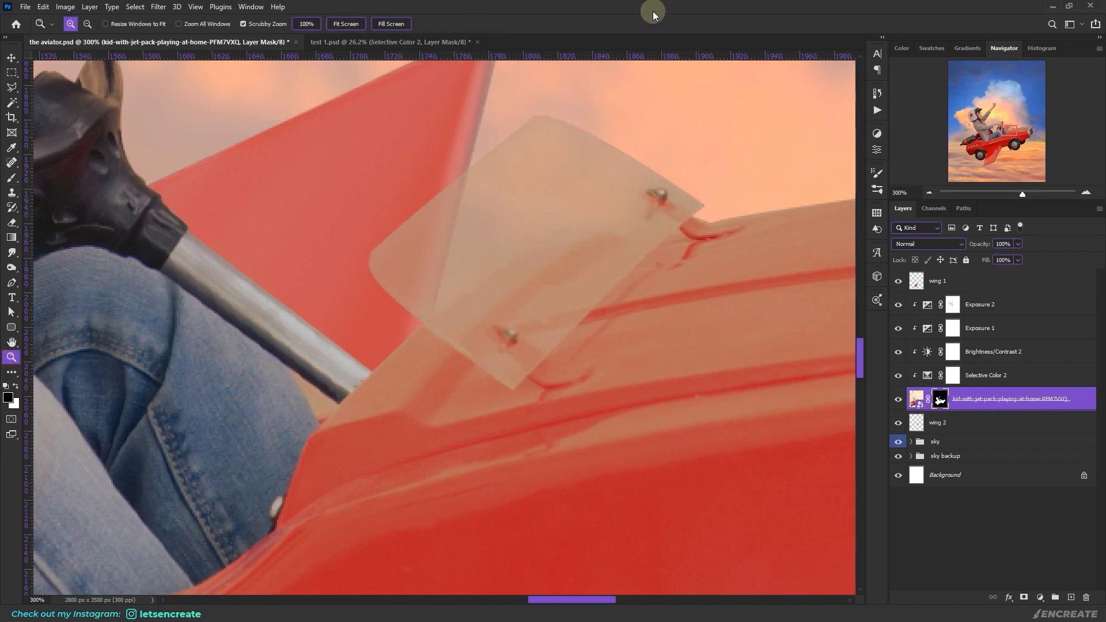
click(346, 24)
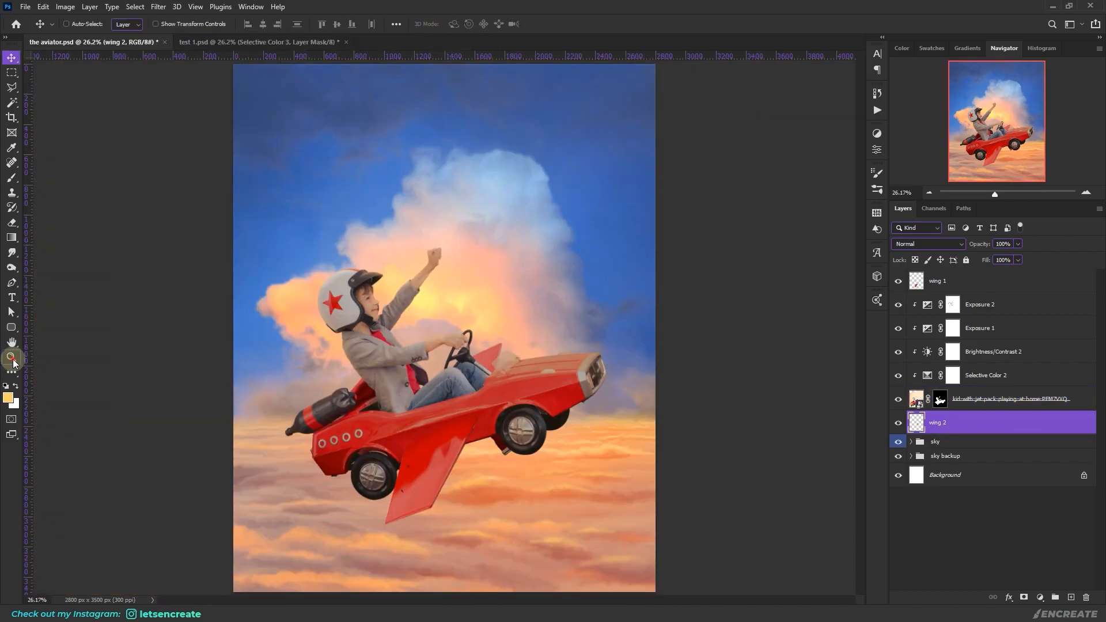
Add a Selective Color adjustment clipped to the wing 1 layer and adjust the magenta of its Reds
click(453, 428)
click(461, 420)
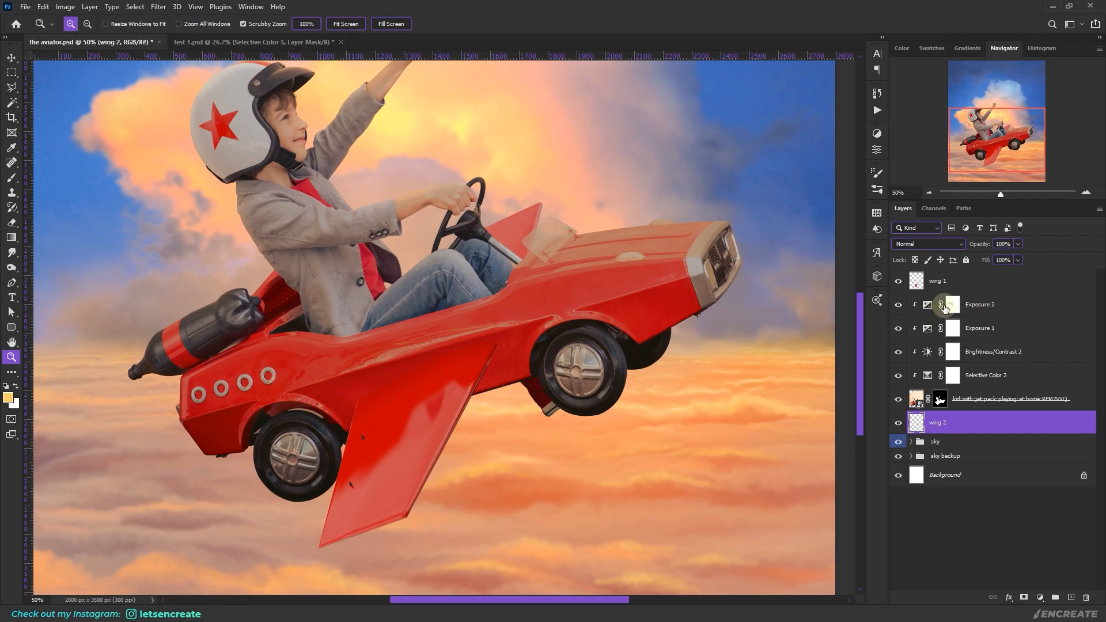
click(971, 281)
click(1039, 597)
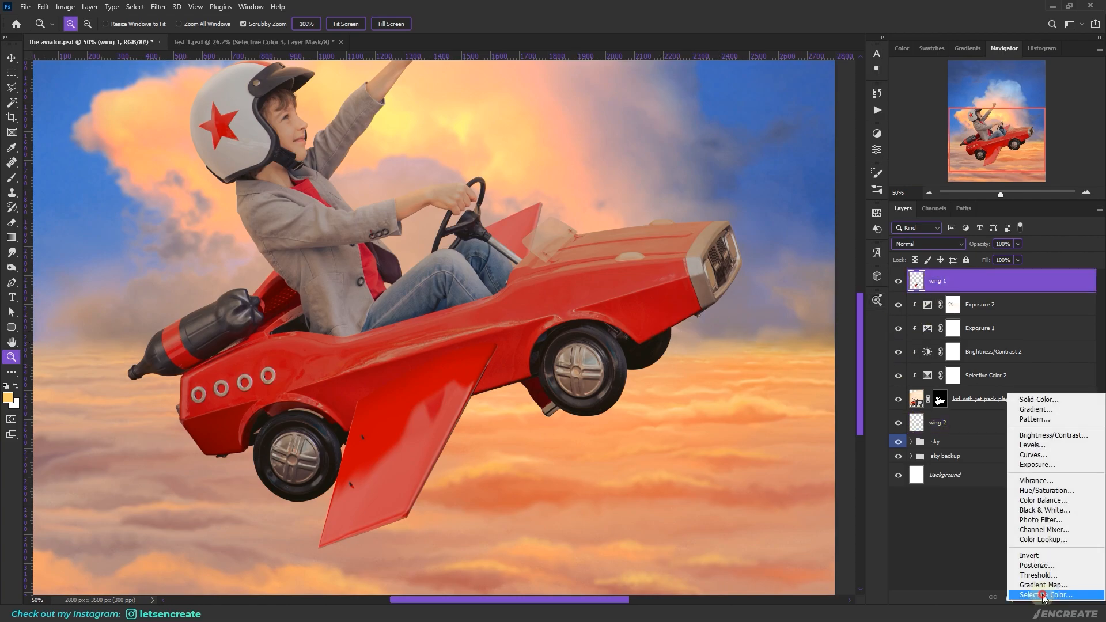
click(1043, 597)
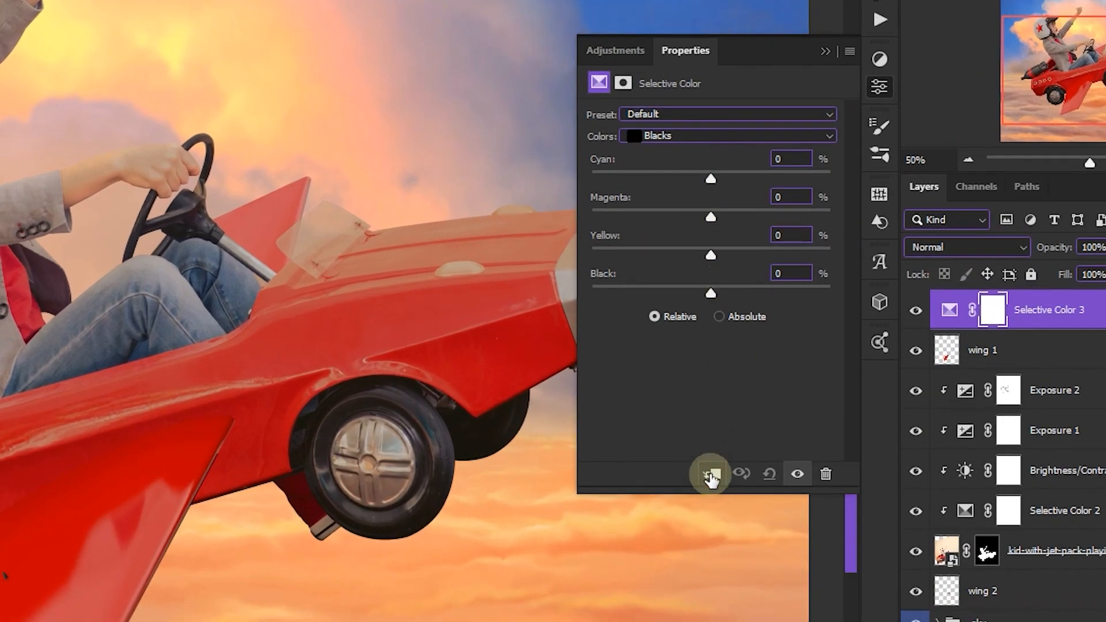
click(712, 475)
click(657, 137)
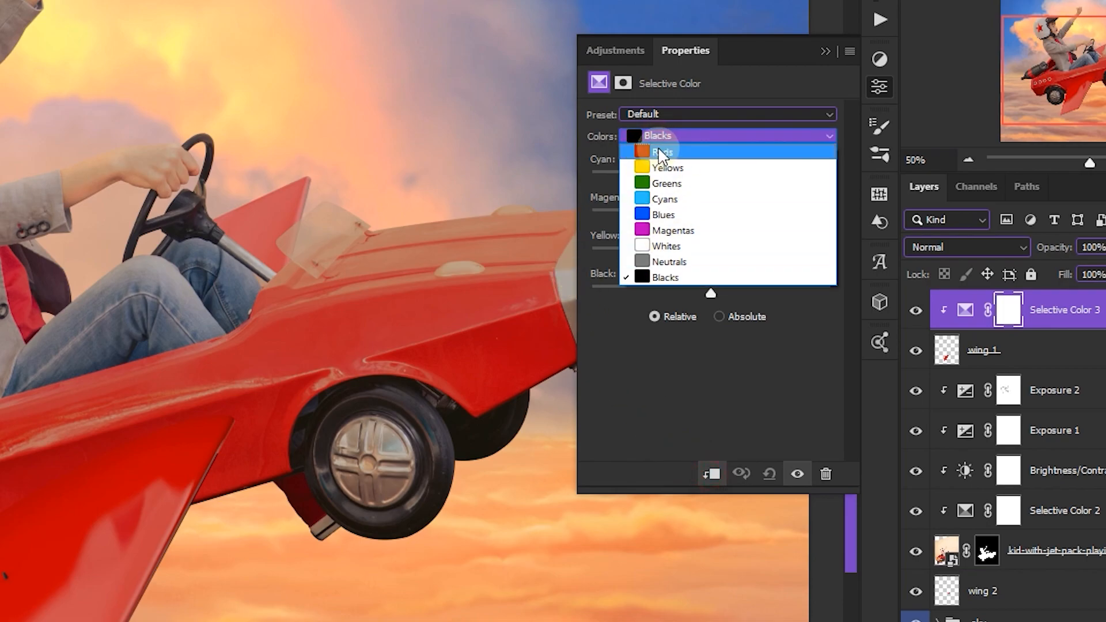
click(661, 152)
drag(799, 190, 843, 194)
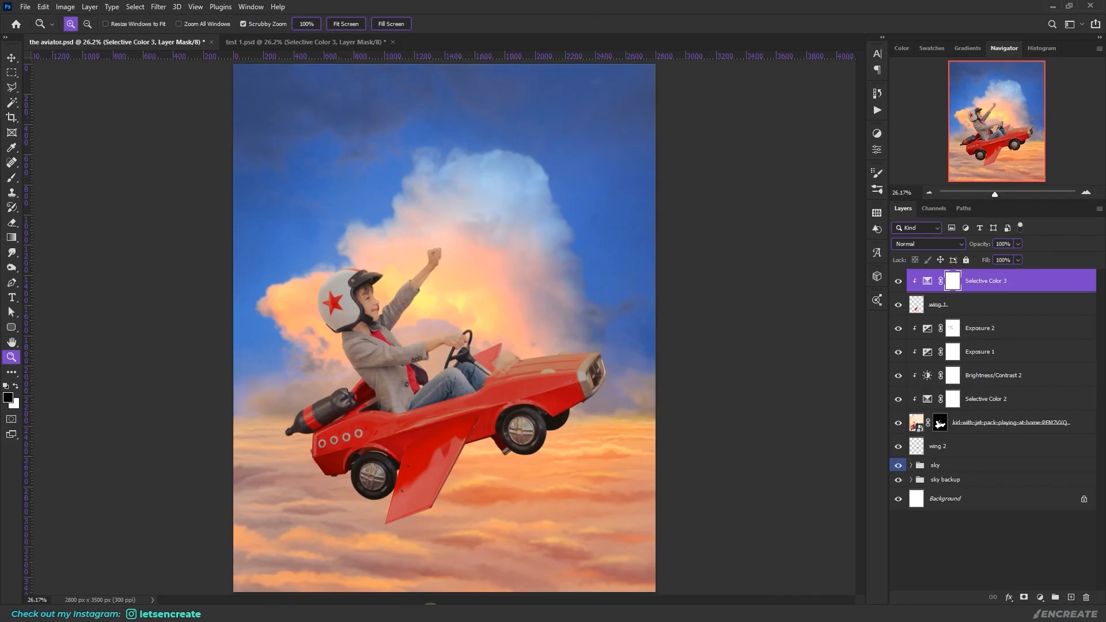
Place the peregrine falcon photo from the stock folder into the composite and rotate it -17.63°
key(alt+Tab)
click(588, 98)
drag(587, 98, 518, 444)
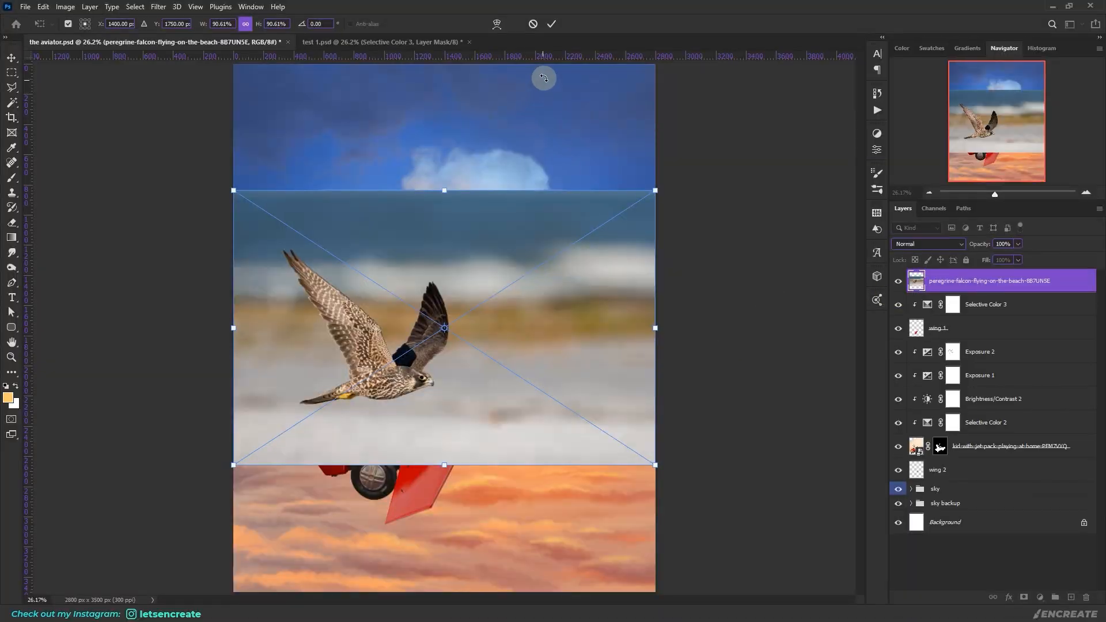
drag(688, 211, 552, 203)
click(551, 23)
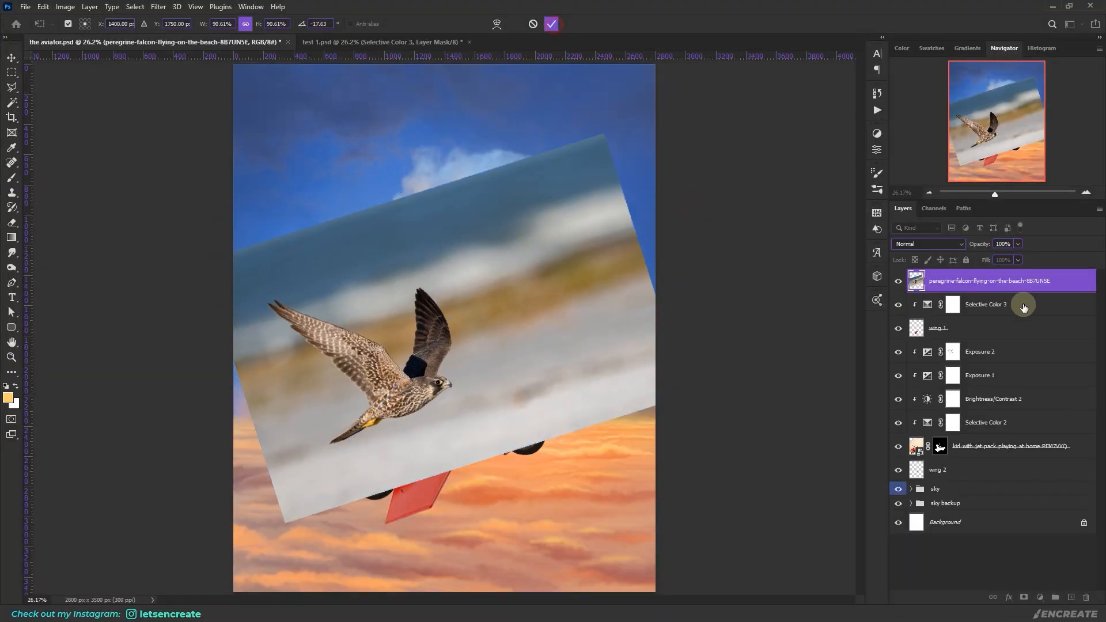
Move the falcon layer directly beneath wing 2, then position the bird beside the kid's raised arm and scale it down slightly
drag(975, 280, 978, 471)
click(11, 57)
drag(491, 292, 575, 178)
key(ctrl+t)
click(222, 26)
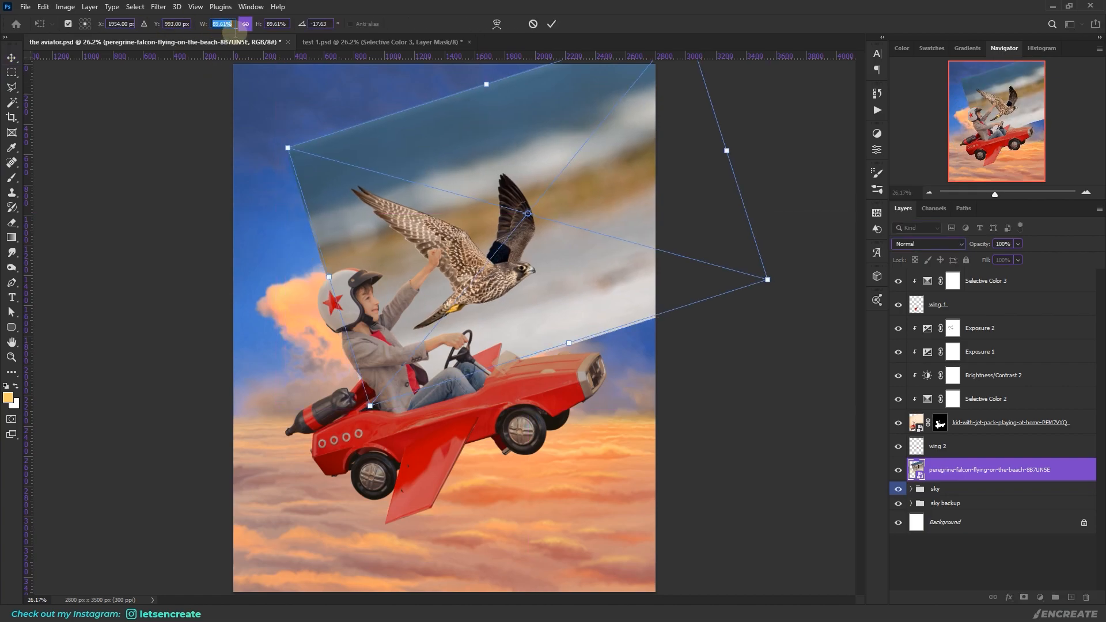
click(551, 23)
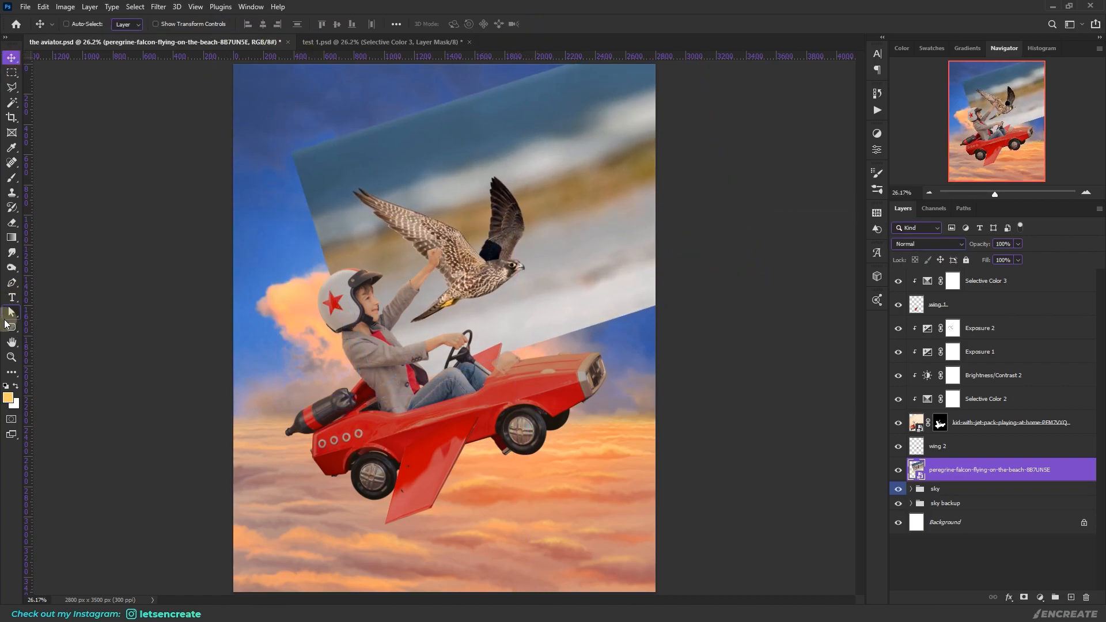
Trace the falcon's head, beak and underside with the Pen tool to begin its cutout path
click(12, 357)
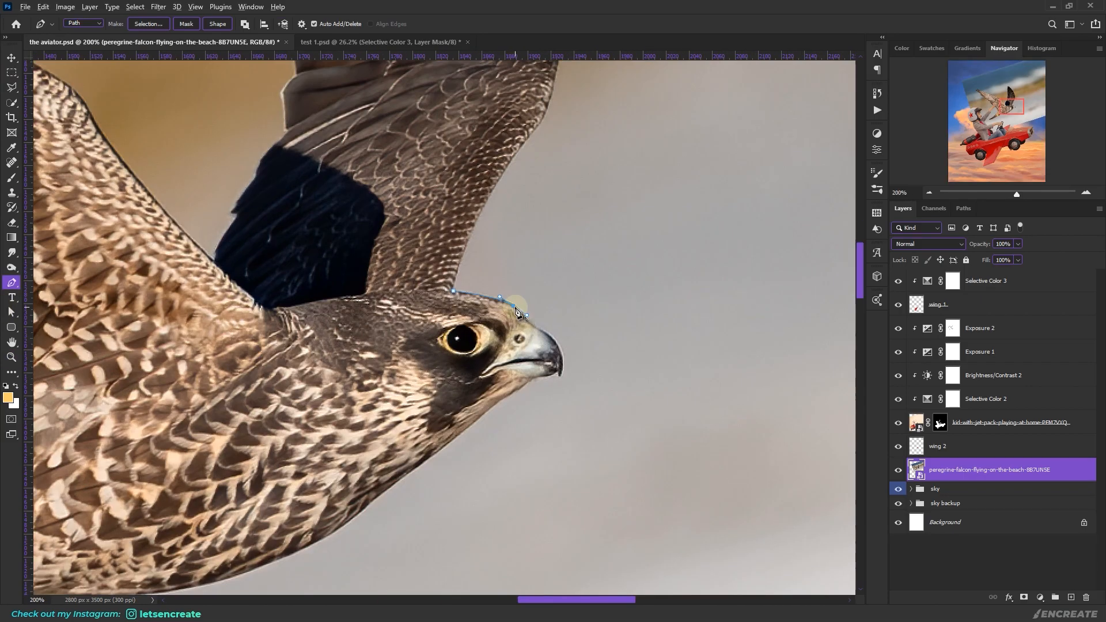
click(534, 376)
scroll(496, 406, down, 3)
drag(547, 600, 483, 599)
scroll(480, 368, down, 3)
click(408, 383)
click(315, 434)
click(191, 491)
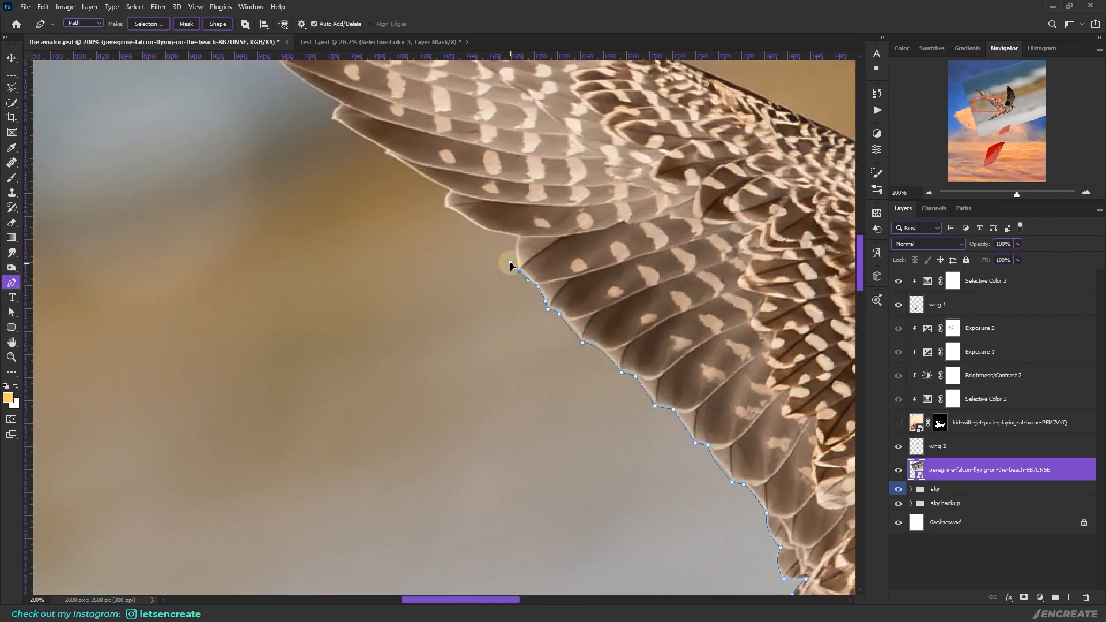
Continue the Pen tool path along the trailing feathers of the falcon's speckled wing and around its tip
click(489, 232)
click(464, 216)
click(449, 190)
click(423, 177)
click(334, 117)
click(269, 148)
scroll(268, 148, up, 3)
click(57, 73)
click(330, 208)
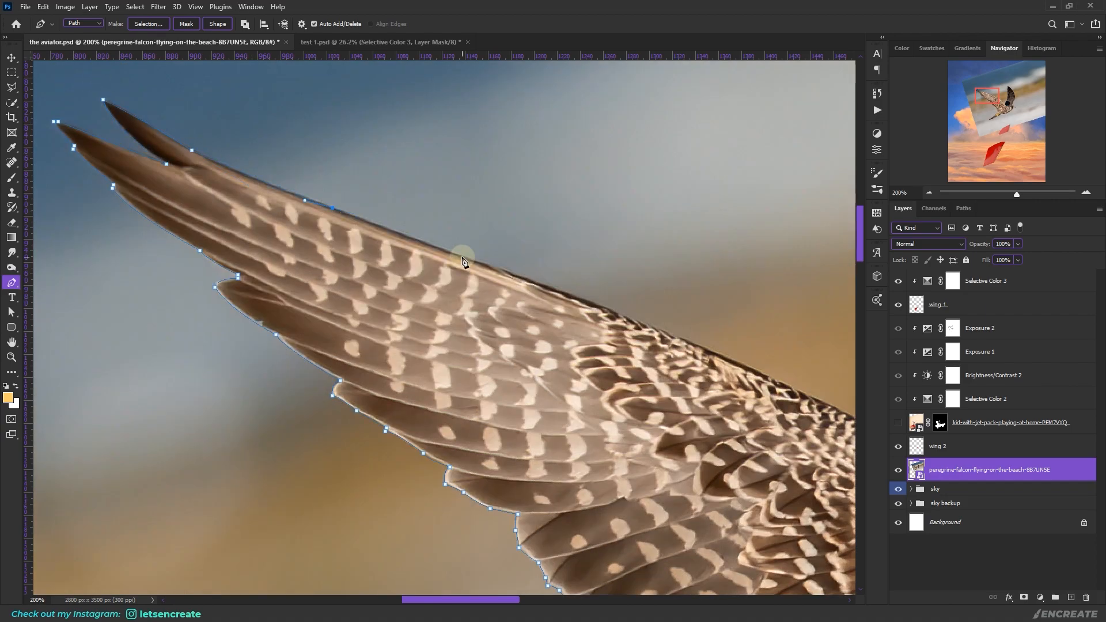
Trace the speckled wing's front edge and the raised far wing to finish the path, and mask out the falcon's background
click(501, 357)
click(533, 396)
drag(654, 537, 686, 556)
click(678, 460)
click(726, 378)
scroll(723, 346, right, 4)
click(528, 254)
scroll(523, 156, up, 3)
click(521, 139)
click(647, 186)
drag(776, 477, 773, 483)
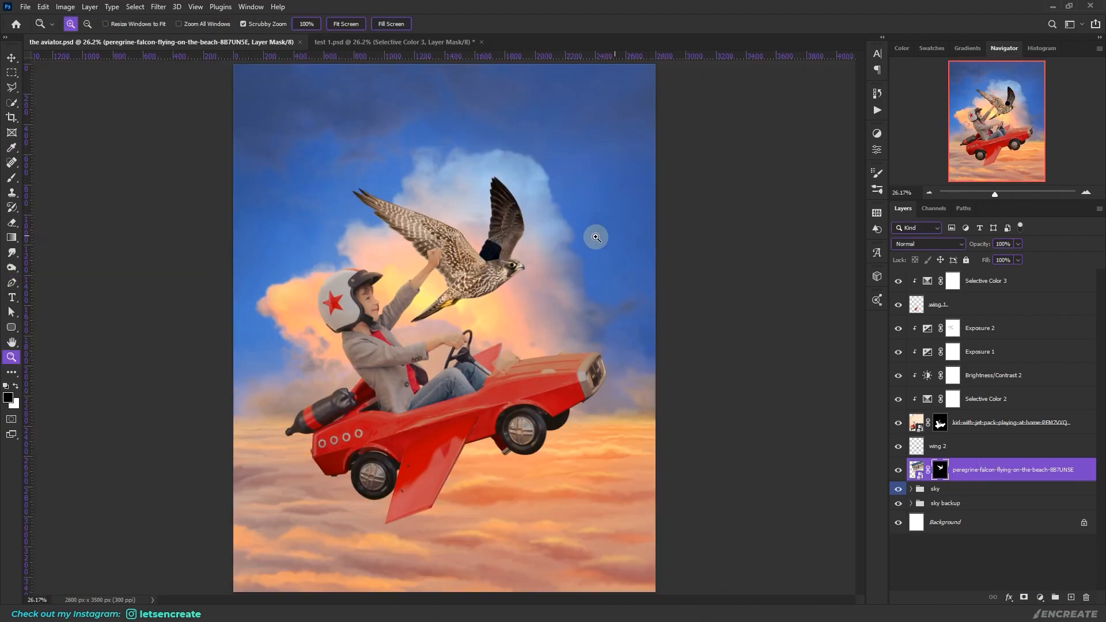
Rasterize the falcon layer and apply its layer mask
drag(493, 245, 468, 264)
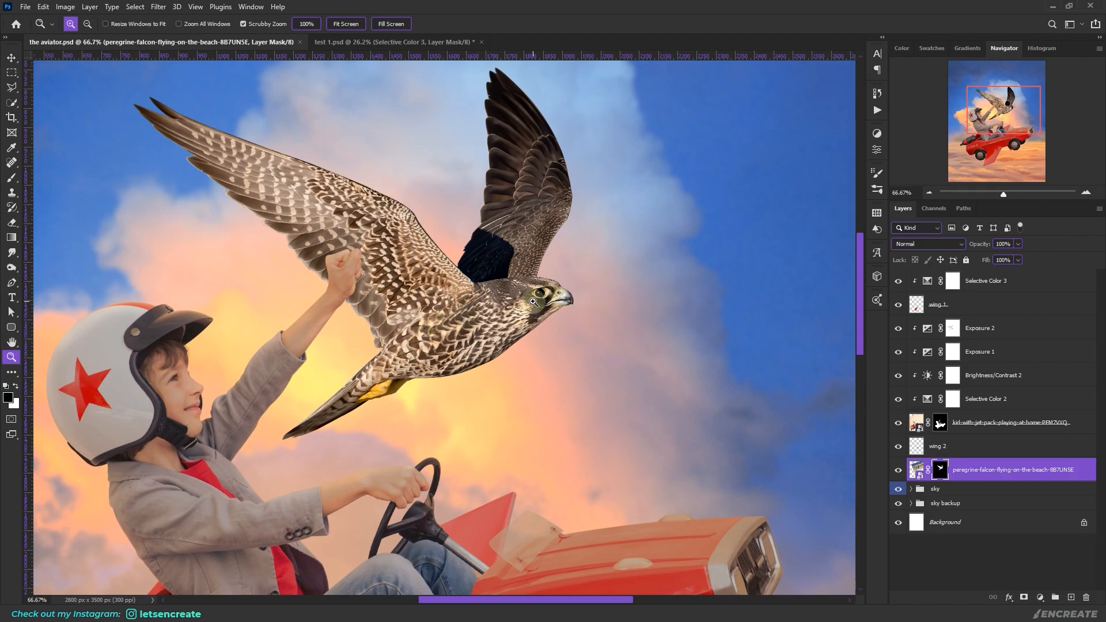
right_click(1060, 469)
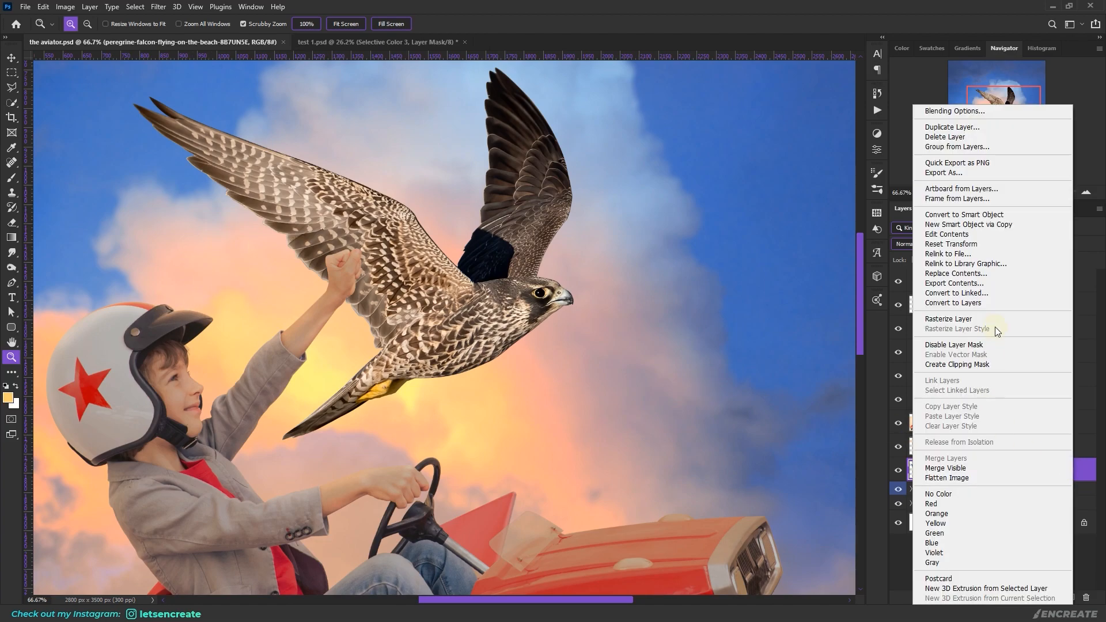
click(991, 322)
right_click(936, 477)
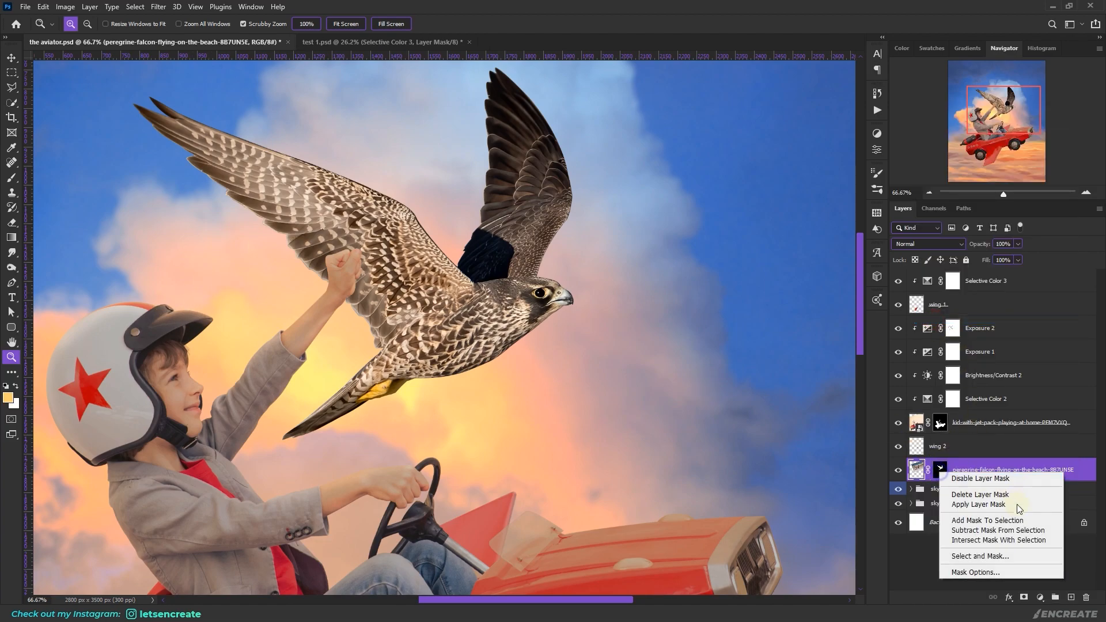
click(979, 509)
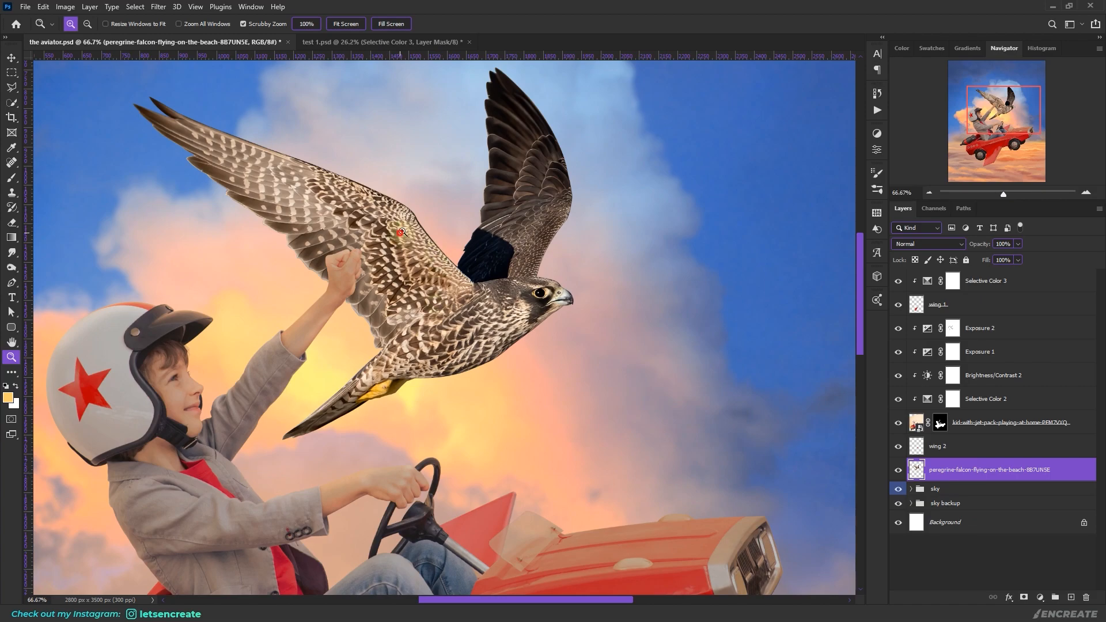
Duplicate the falcon layer and hide the original beneath the copy
drag(400, 232, 698, 270)
scroll(694, 275, down, 3)
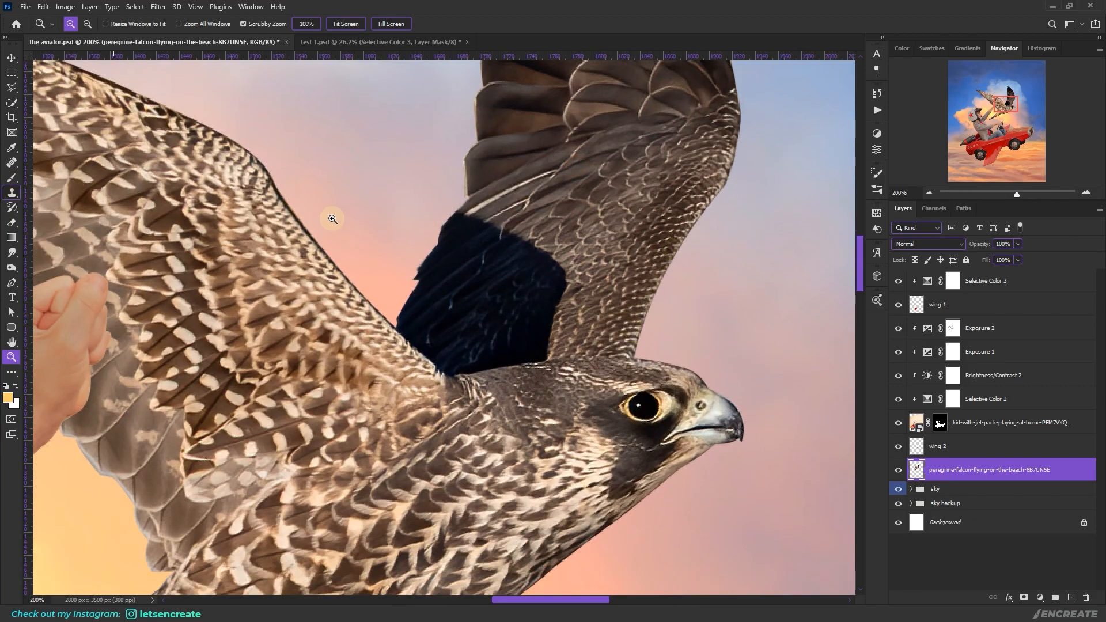
key(ctrl+j)
click(899, 492)
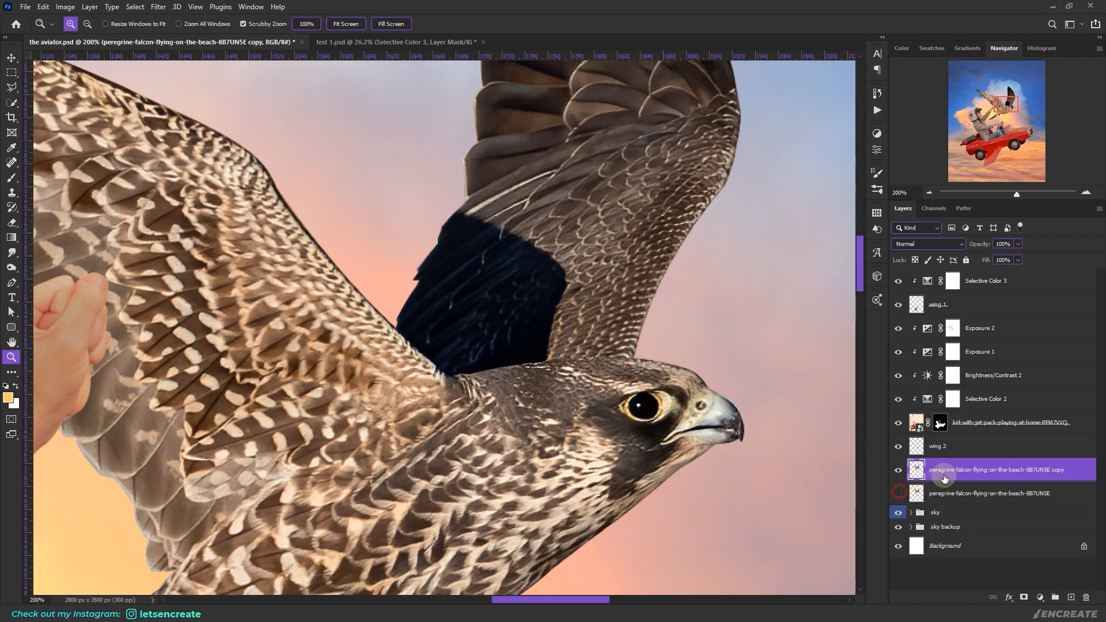
Use the Clone Stamp tool to cover the inner side of the far wing's dark blue patch with neighbouring speckled feathers
click(12, 192)
key(bracketright)
alt+click(580, 282)
mouse_move(562, 286)
mouse_down()
mouse_move(543, 353)
mouse_move(501, 362)
mouse_move(521, 288)
mouse_up()
alt+click(576, 278)
scroll(518, 279, up, 1)
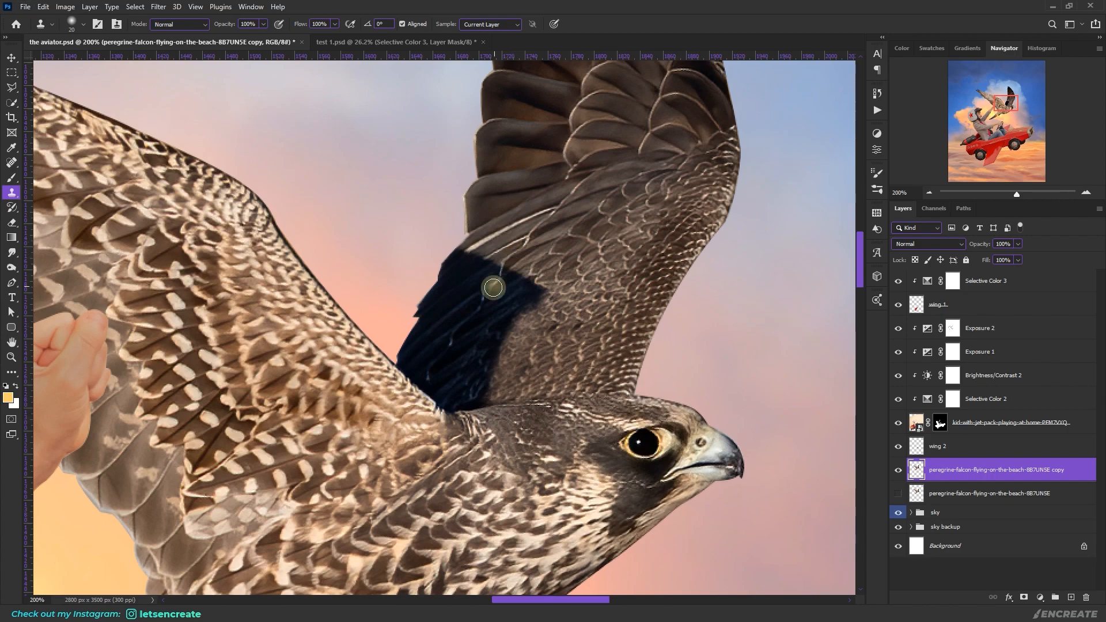
key(bracketleft)
key(bracketleft)
alt+click(567, 309)
mouse_move(453, 338)
mouse_down()
mouse_move(484, 305)
mouse_move(508, 319)
mouse_move(508, 304)
mouse_move(520, 324)
mouse_move(451, 336)
mouse_move(477, 359)
mouse_move(444, 359)
mouse_up()
key(ctrl+z)
Clone neighbouring feathers with a small brush over the far wing's dark patch and along its outer edge
click(12, 357)
click(480, 288)
click(12, 193)
alt+click(574, 332)
mouse_move(368, 462)
mouse_down()
mouse_move(440, 425)
mouse_move(444, 439)
mouse_move(489, 375)
mouse_up()
alt+click(571, 336)
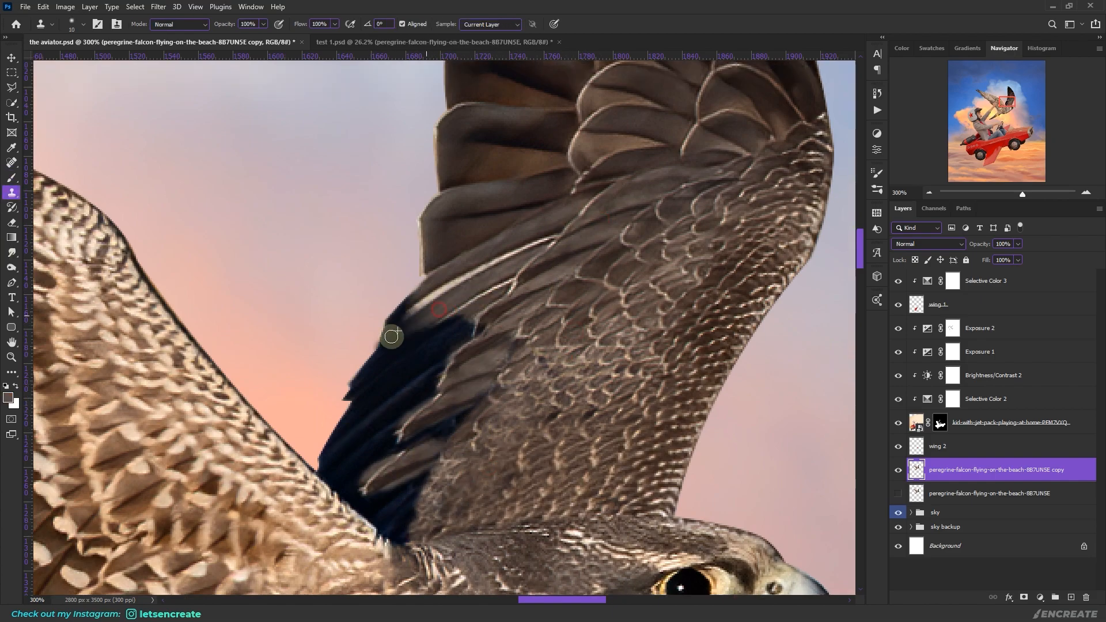
mouse_move(413, 316)
mouse_down()
mouse_move(369, 351)
mouse_move(393, 400)
mouse_move(420, 346)
mouse_move(461, 326)
mouse_move(337, 460)
mouse_up()
Paint and clone brown feather detail over the dark areas that remain near the base of the far wing
key(b)
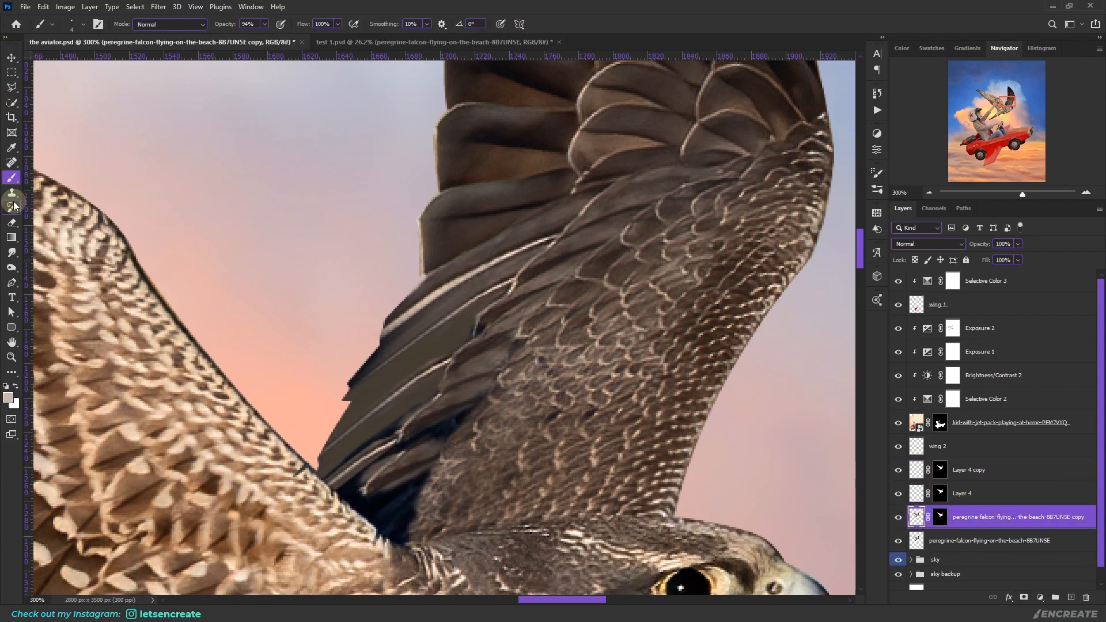
drag(368, 441, 363, 478)
key(s)
scroll(380, 409, up, 1)
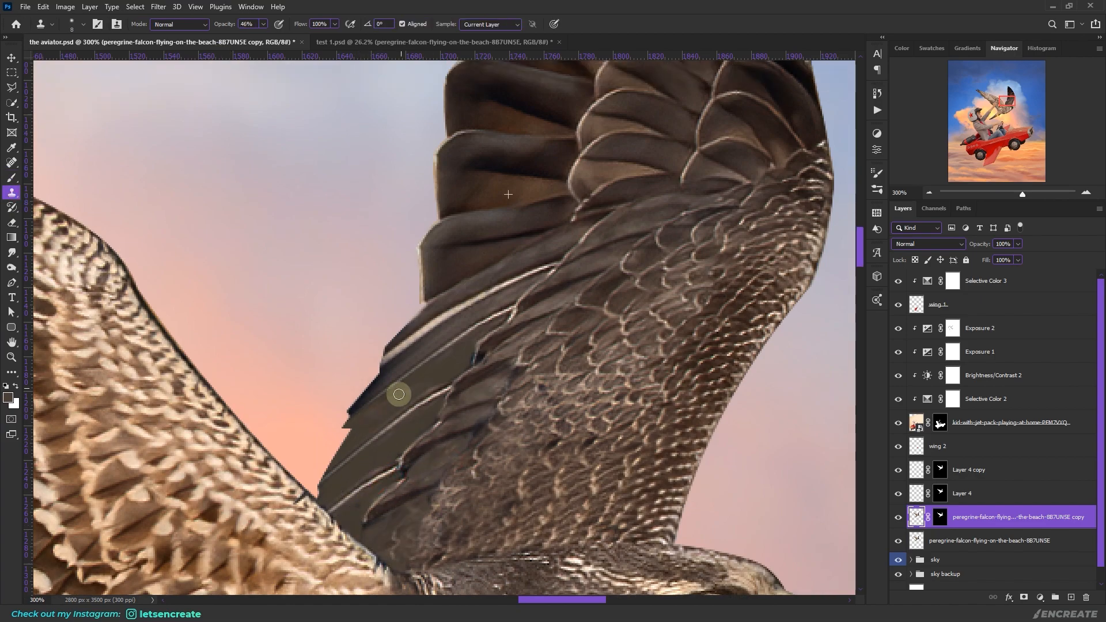
key(b)
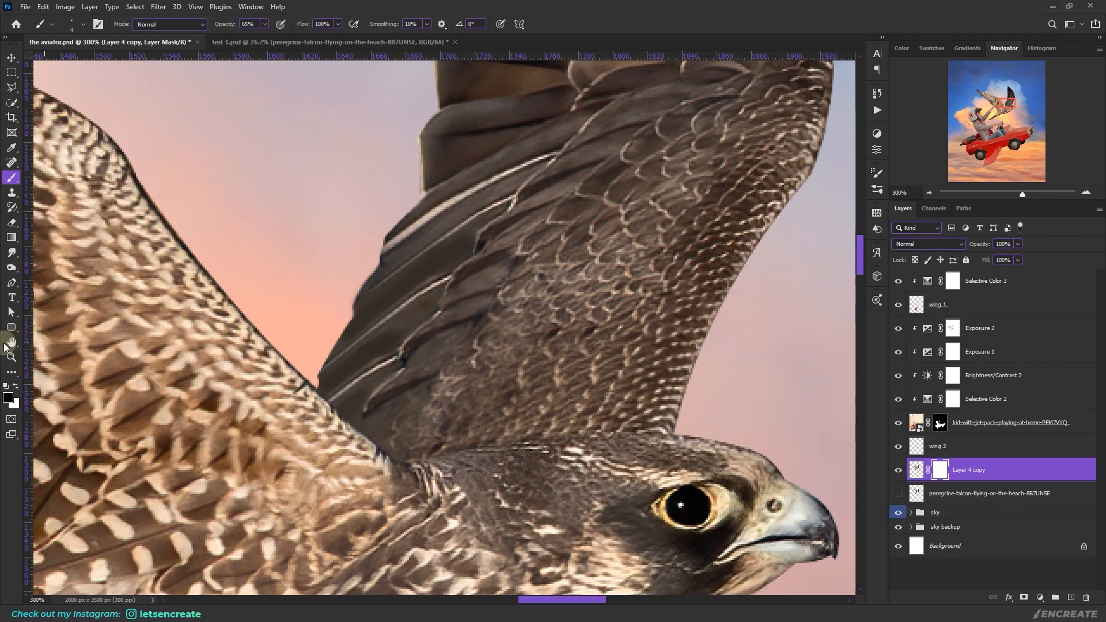
click(11, 358)
click(347, 24)
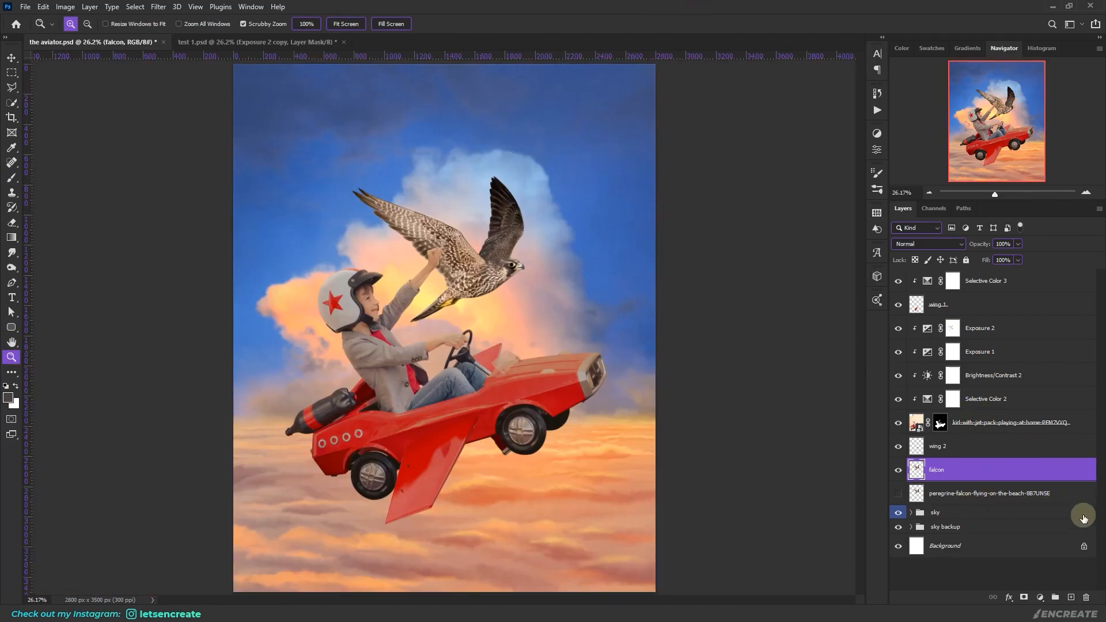
Add a peach Solid Color fill layer above the falcon layer and clip it to the bird
click(1040, 597)
click(1033, 392)
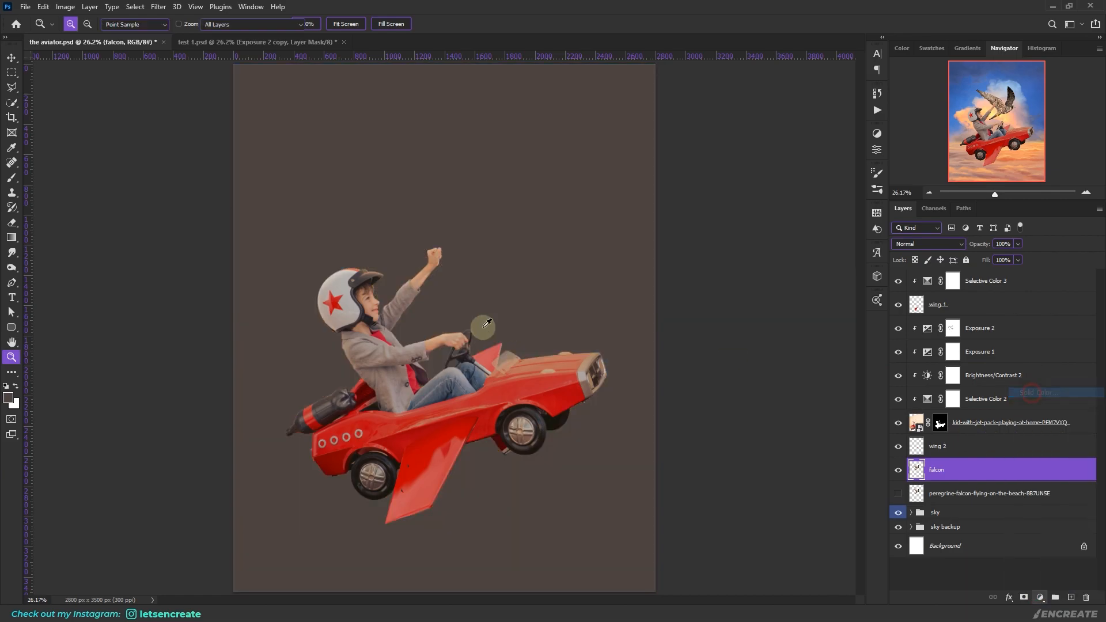
click(1062, 82)
key(z)
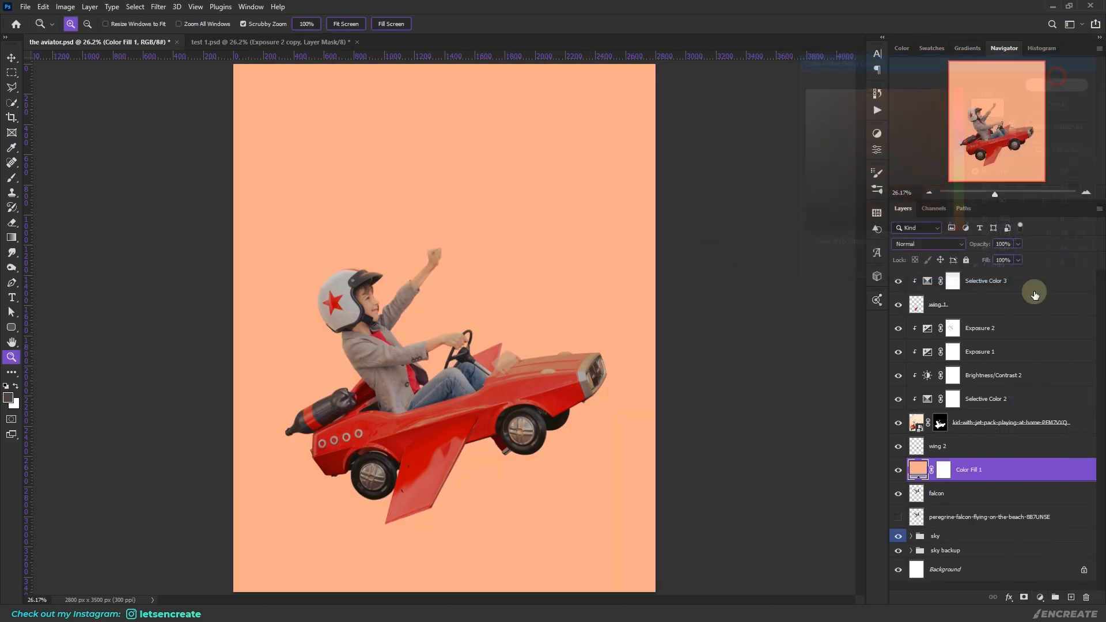
alt+click(917, 481)
Set the peach fill layer's blend mode to Lighten and its fill to 25%
click(928, 244)
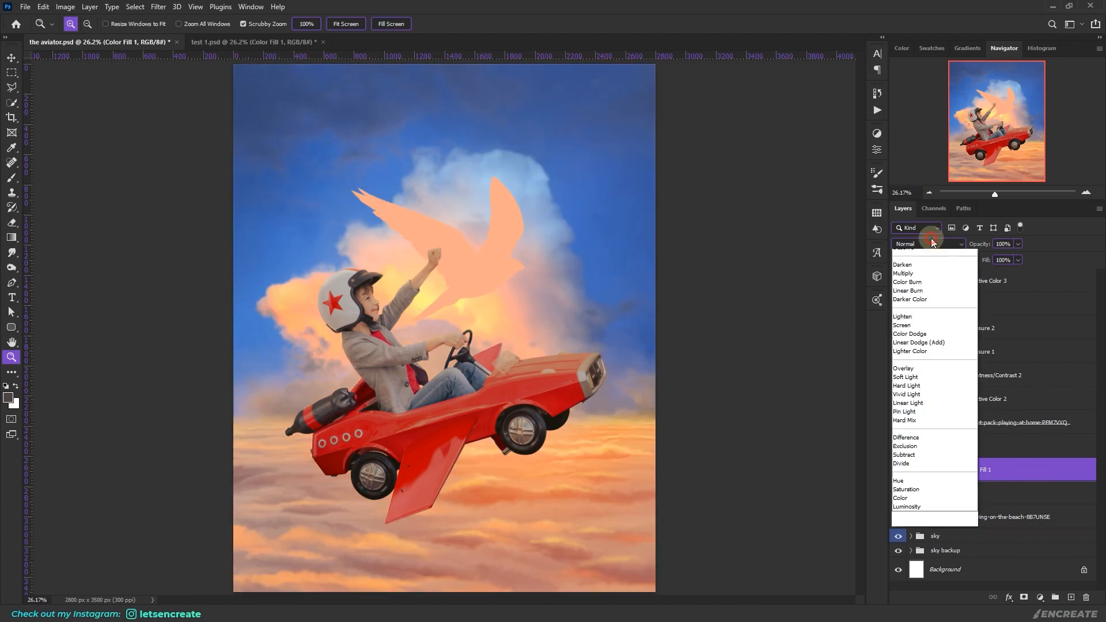
click(901, 333)
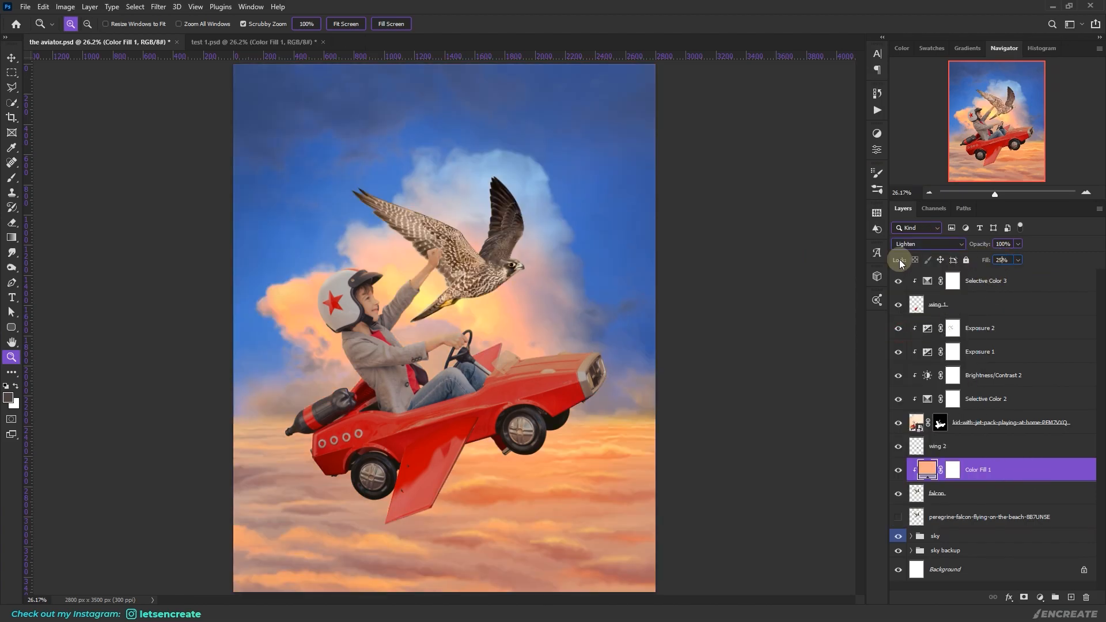
key(Return)
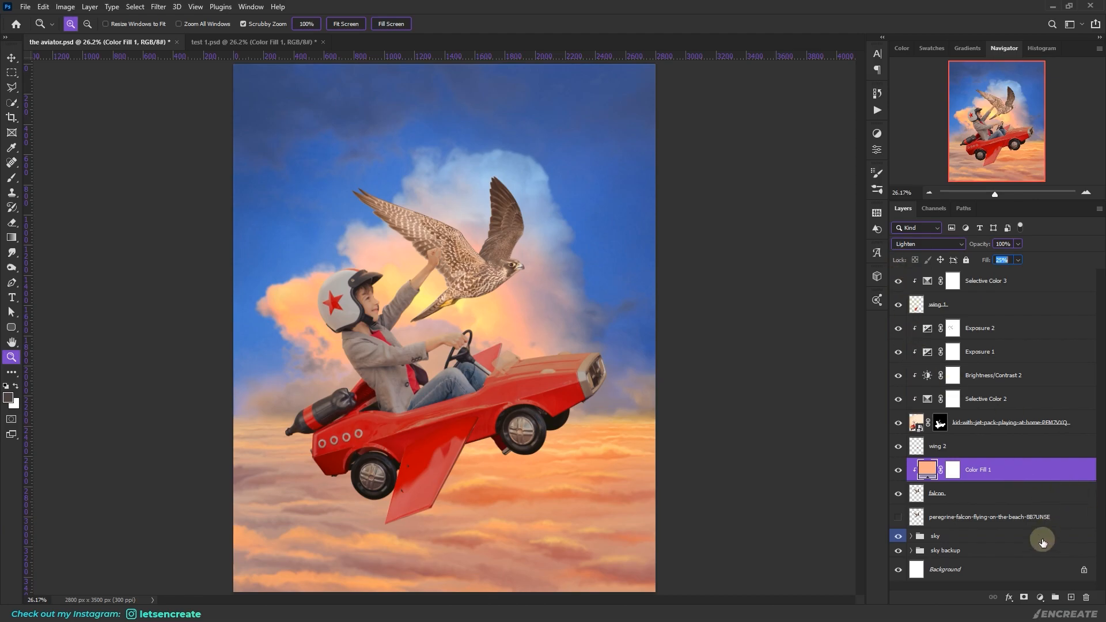
Add an Exposure adjustment clipped to the falcon, with gamma correction 0.92 and exposure -0.33
click(1037, 598)
click(1031, 459)
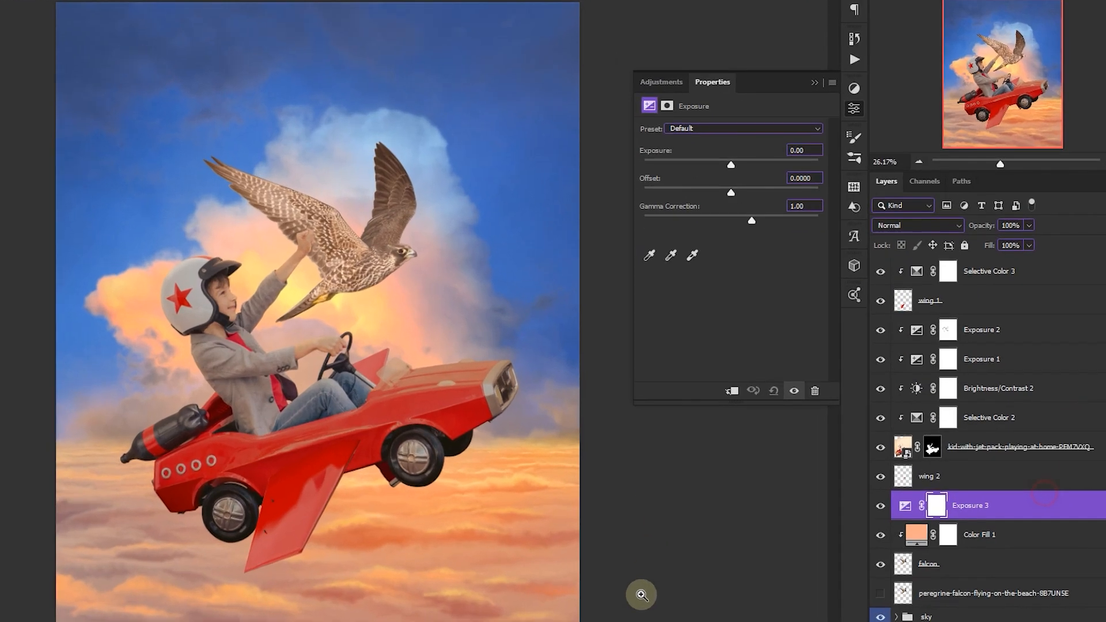
click(732, 390)
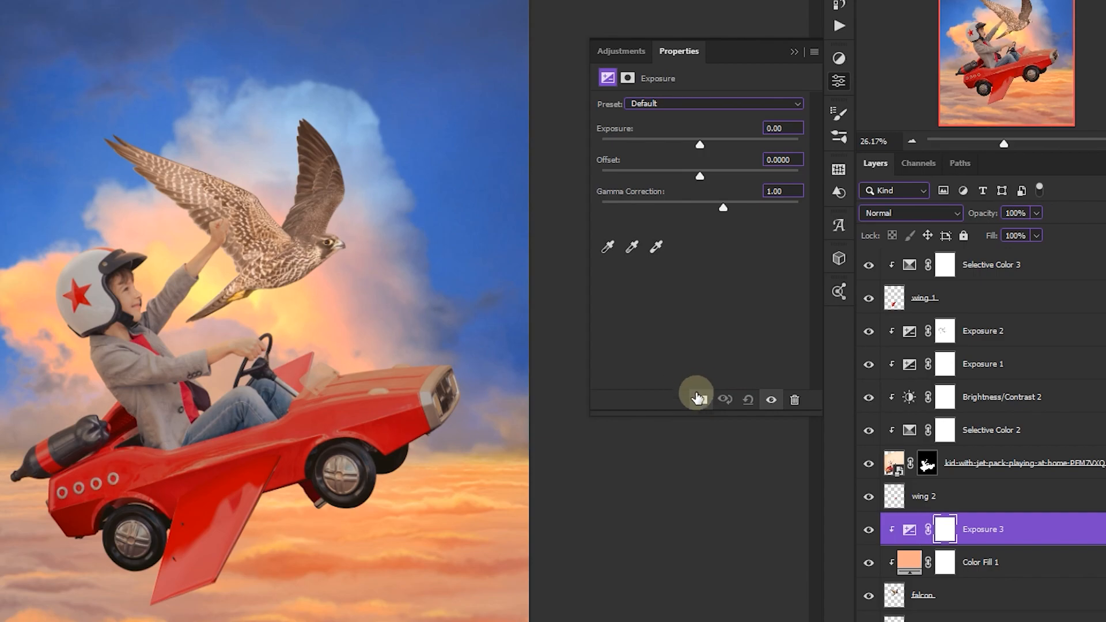
drag(722, 207, 727, 206)
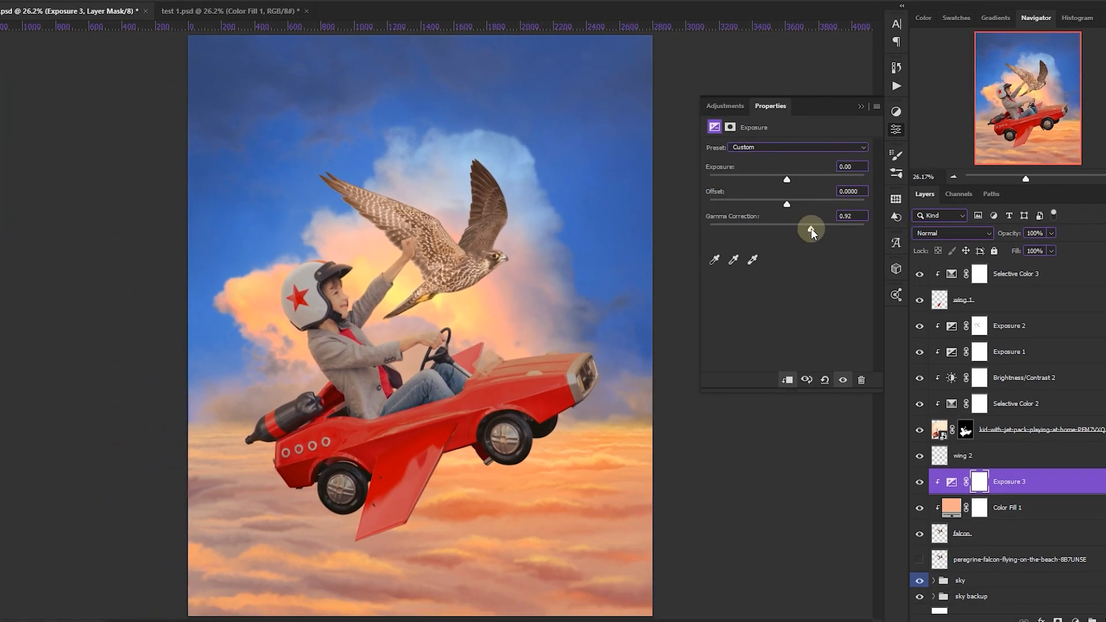
drag(786, 177, 779, 178)
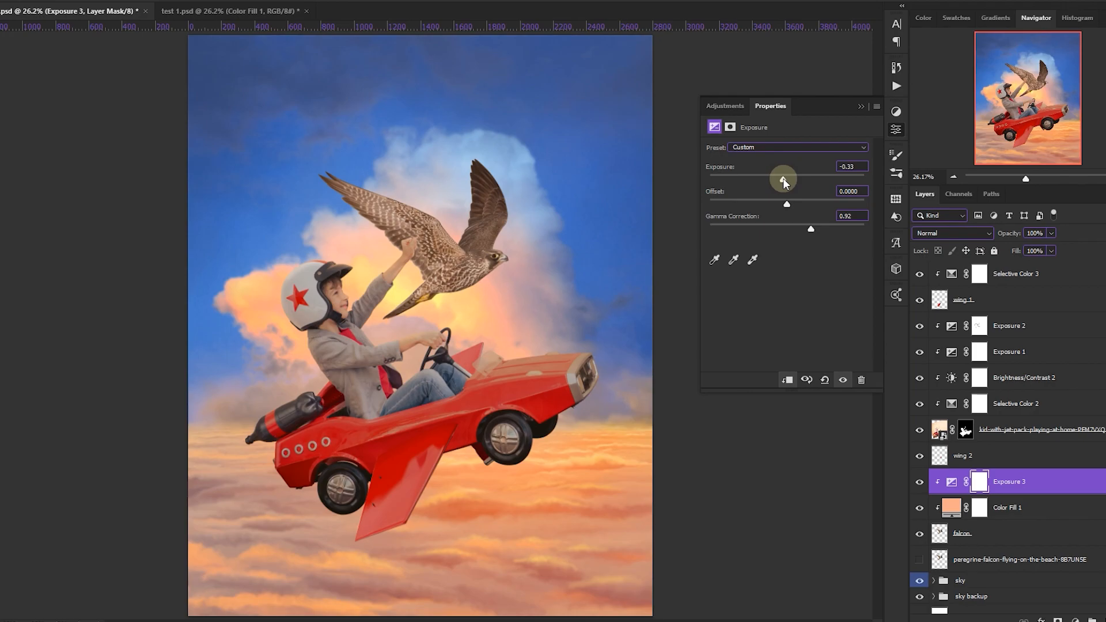
click(861, 107)
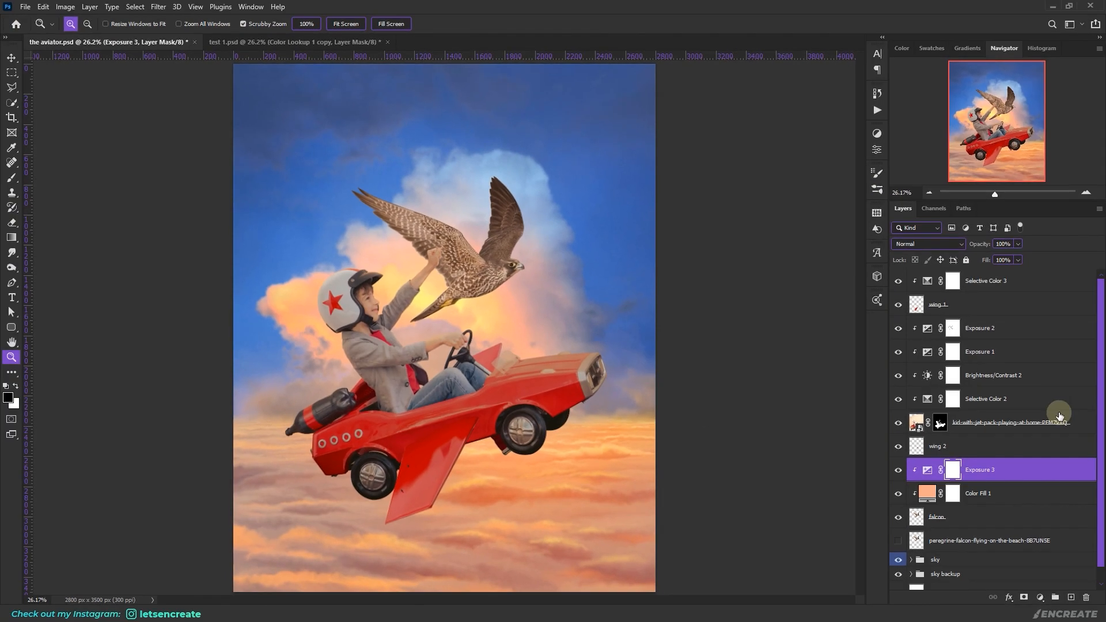
Add a Color Lookup adjustment above all layers using the Crisp_Warm.look 3DLUT file, and set its fill to 60%
click(1026, 283)
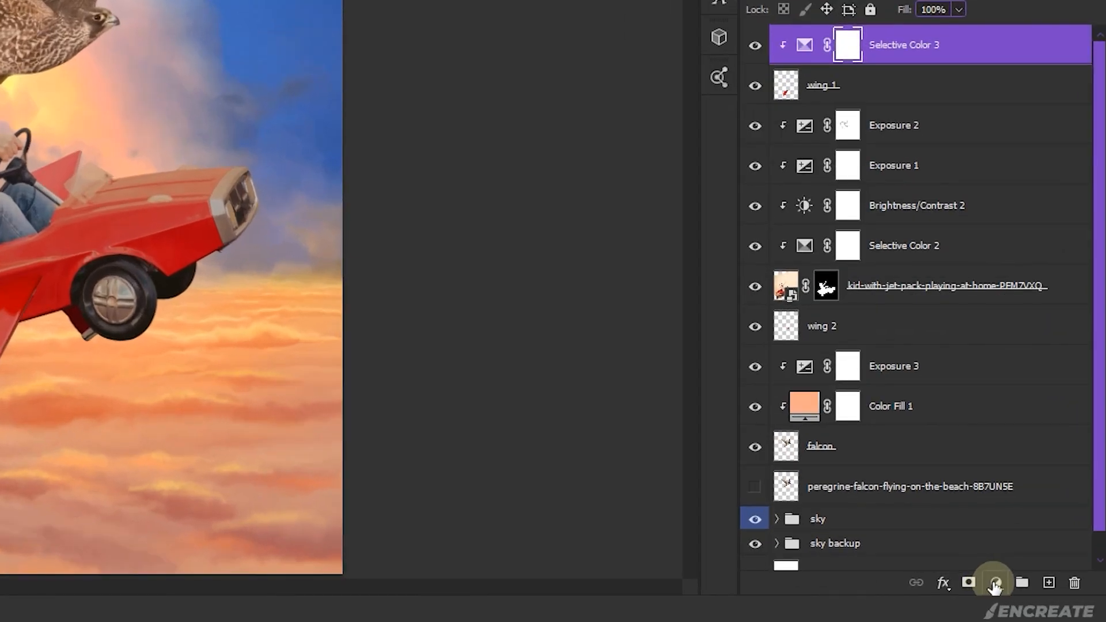
click(1039, 597)
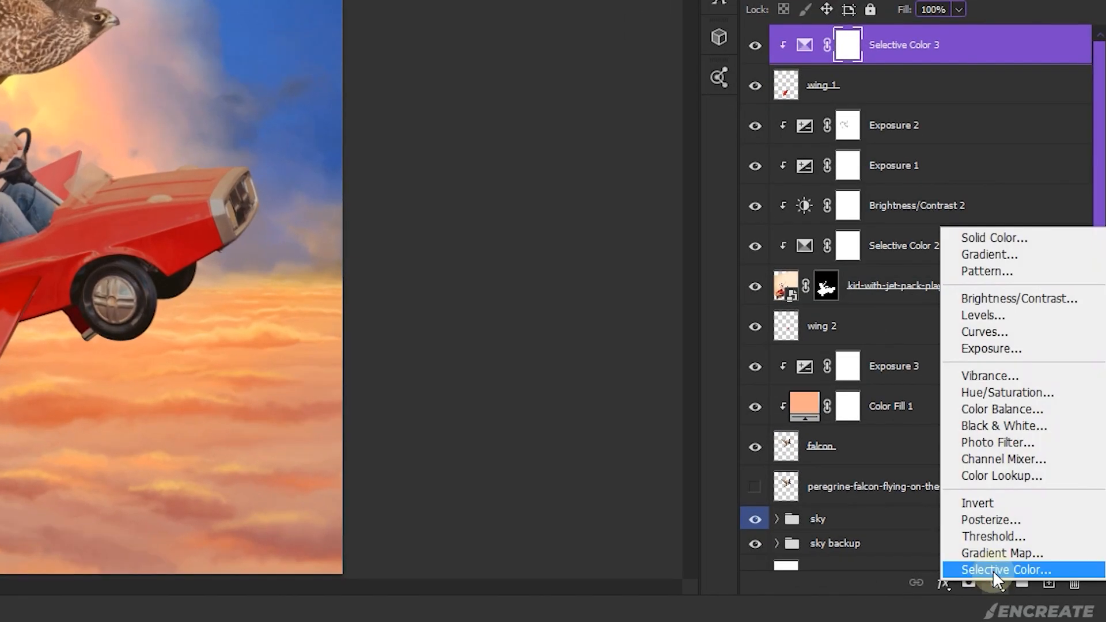
click(1001, 475)
click(861, 106)
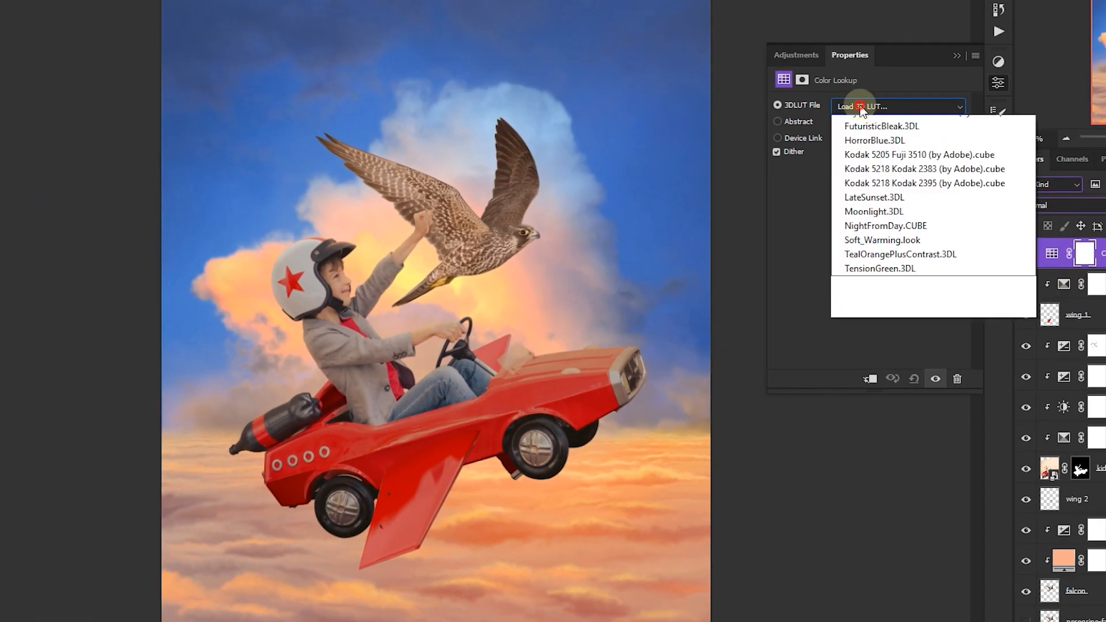
click(887, 223)
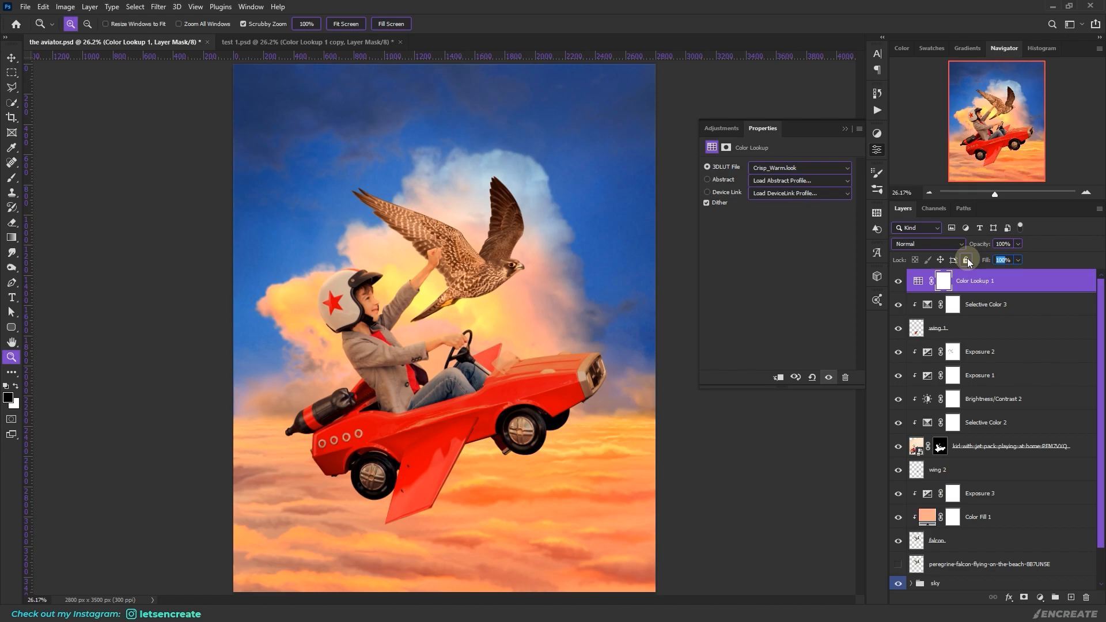
text(60)
key(Return)
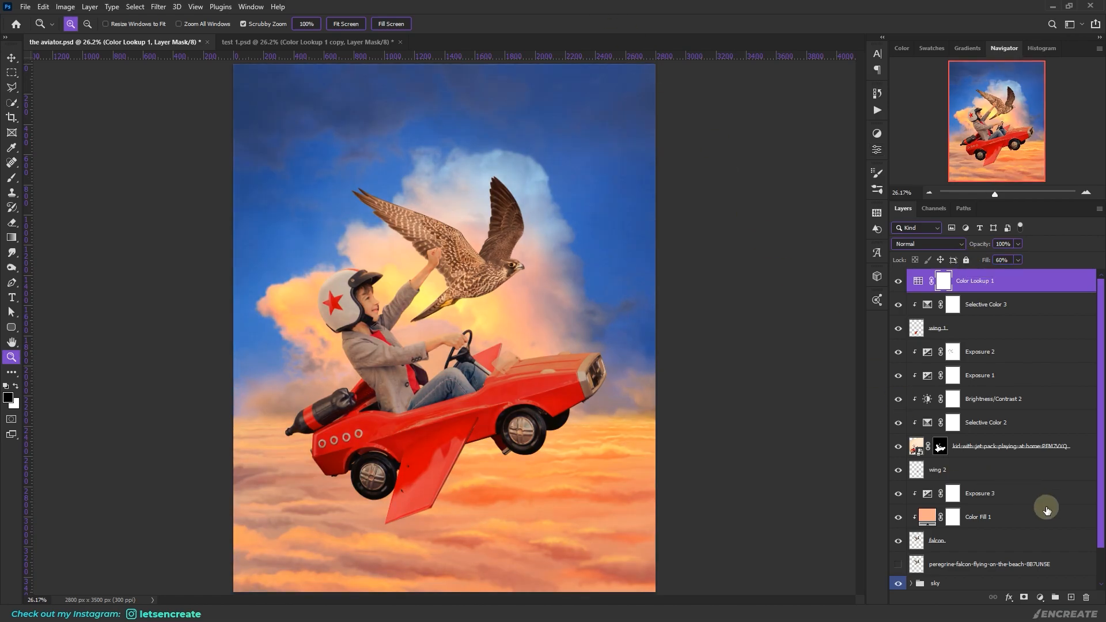
Add a second Color Lookup adjustment on top using the RedBlueYellow device link profile, and set its fill to 50%
click(1040, 597)
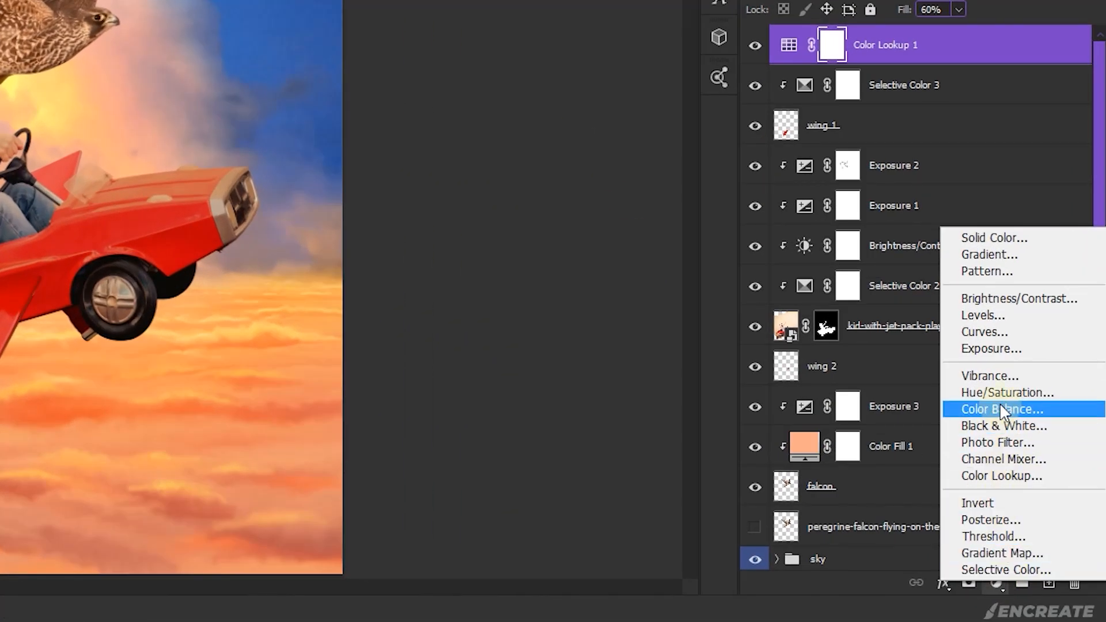
click(1002, 475)
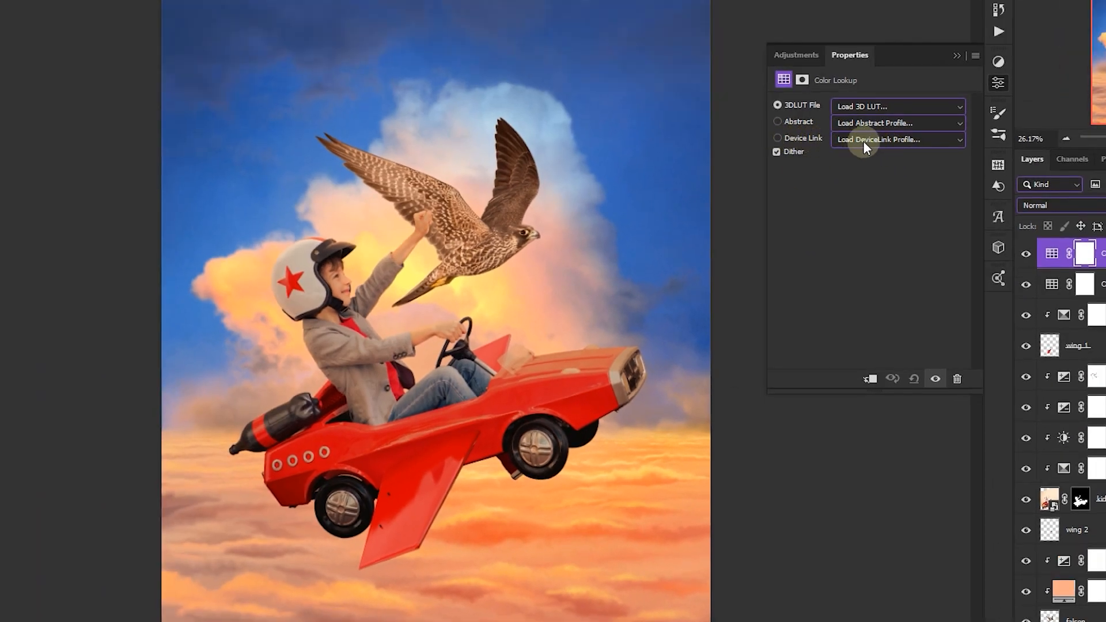
click(864, 143)
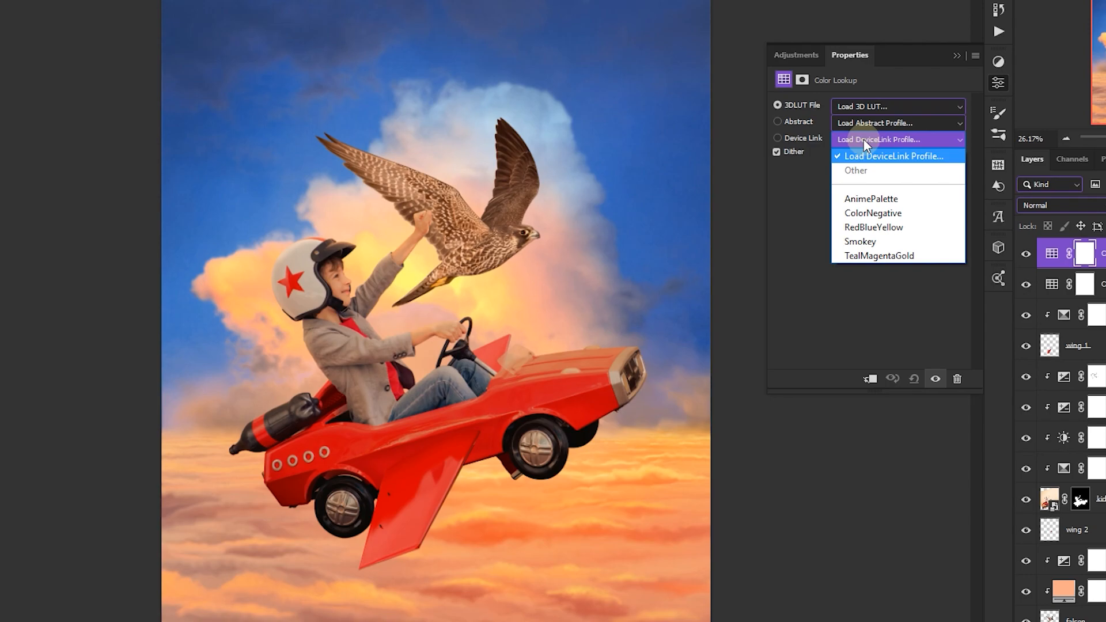
click(884, 229)
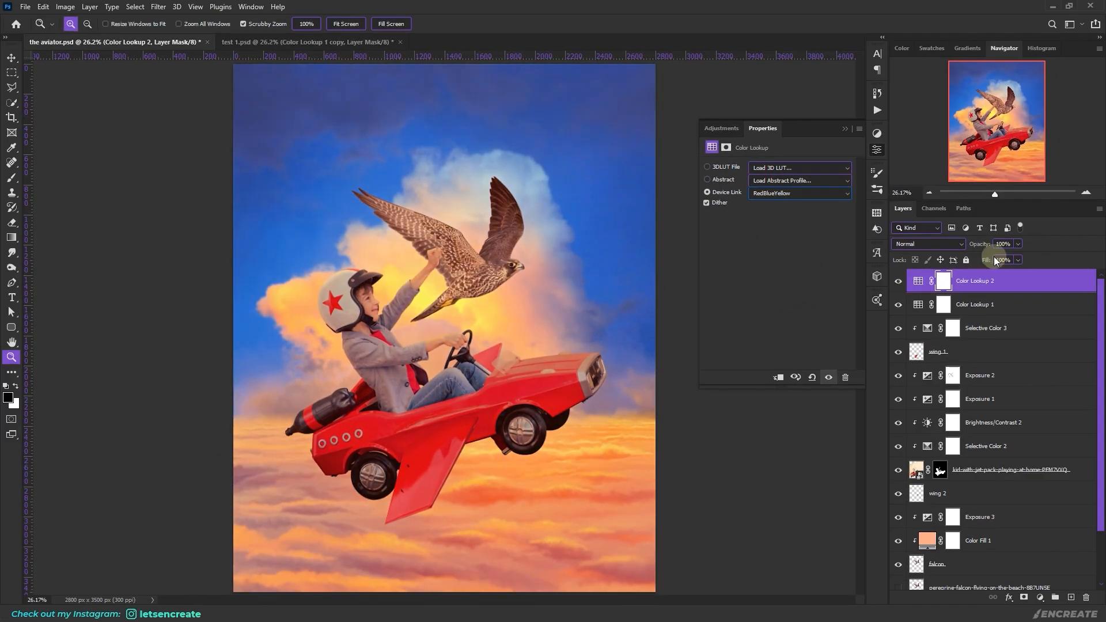
click(1003, 260)
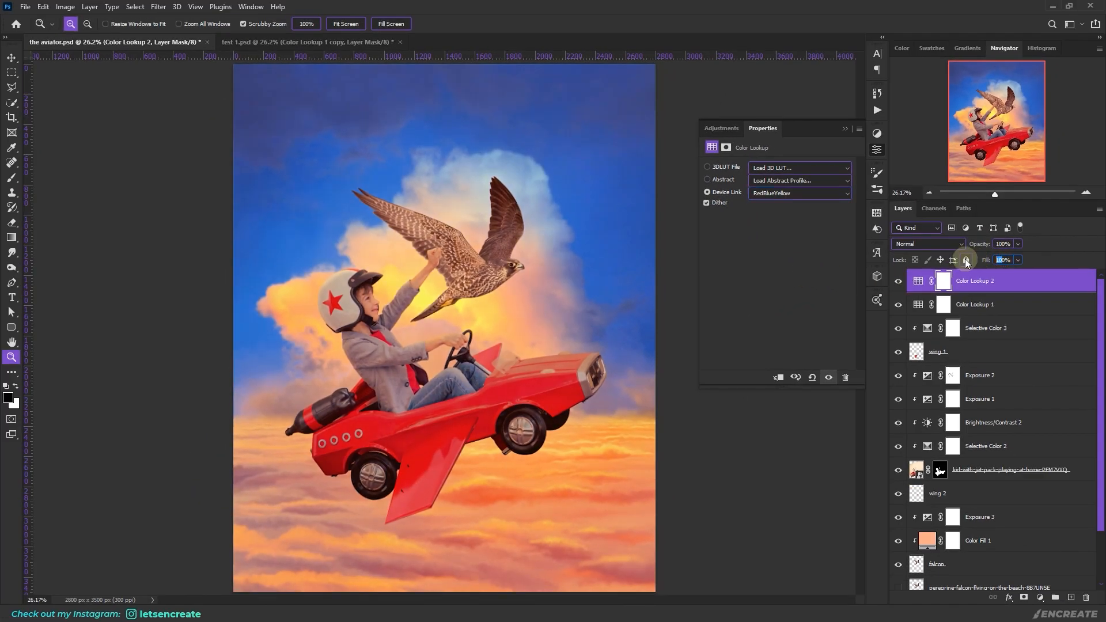
click(728, 12)
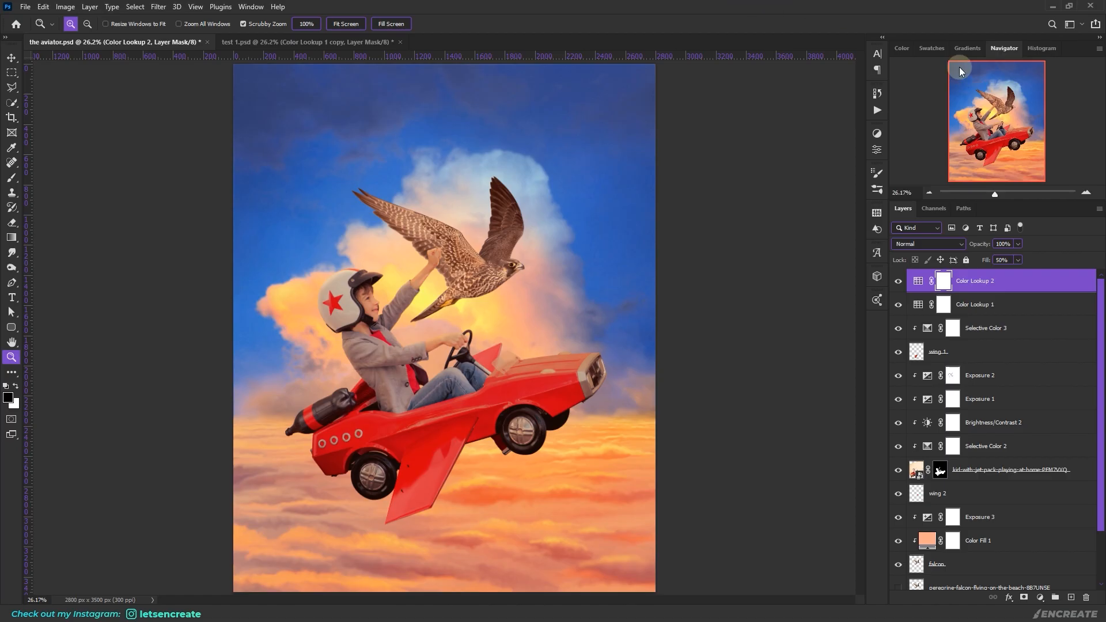
Place the Bottle Rocket.J13.2k.png stock image above the Selective Color 3 layer
click(1022, 349)
key(alt+Tab)
drag(179, 88, 493, 452)
key(Return)
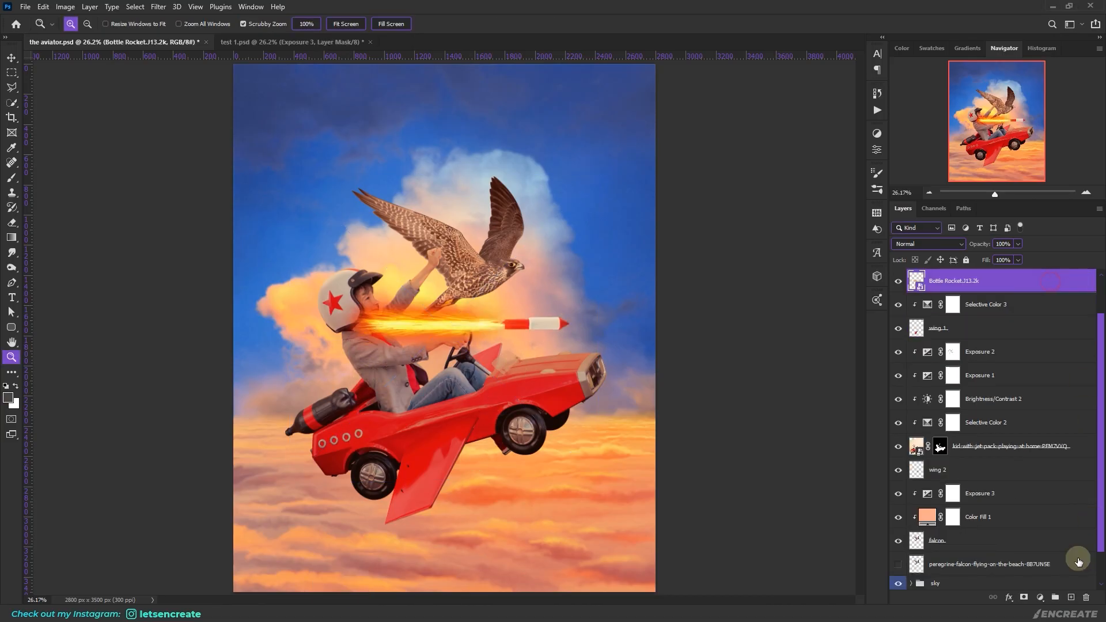
Add a layer mask to the bottle rocket and choose the Hard Round brush with black (000000) as the painting color
click(1023, 597)
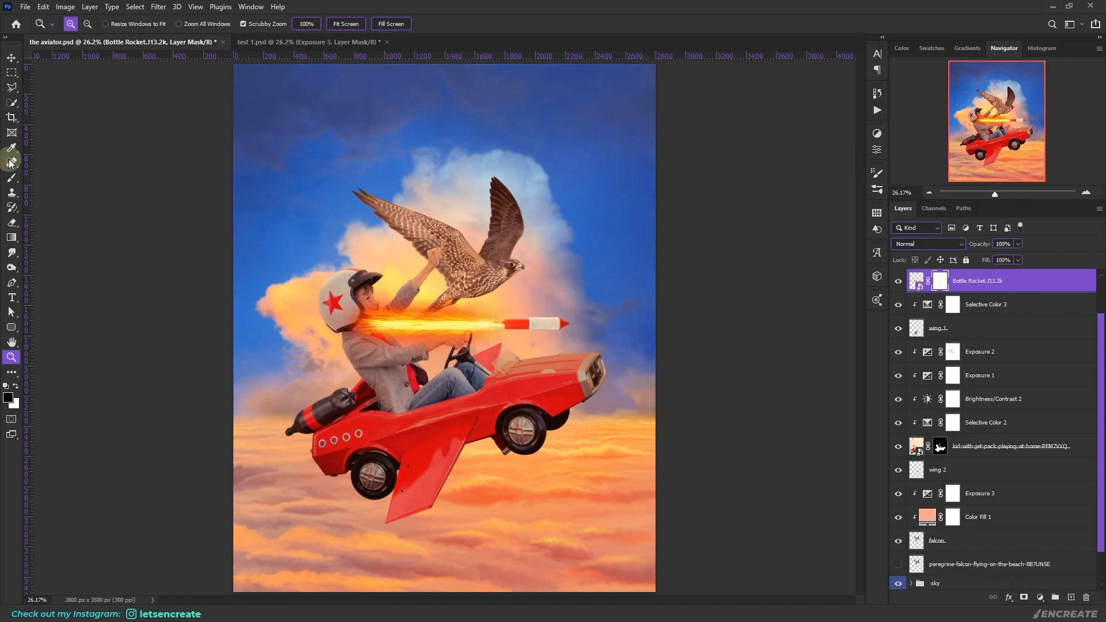
click(11, 177)
click(82, 29)
click(186, 174)
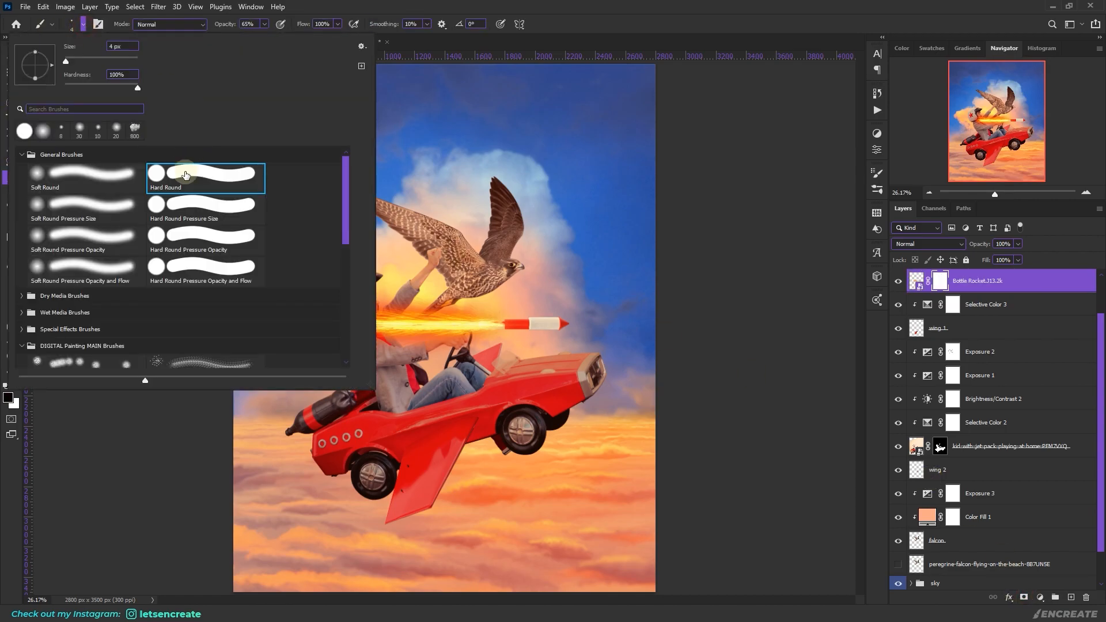
click(522, 4)
click(8, 397)
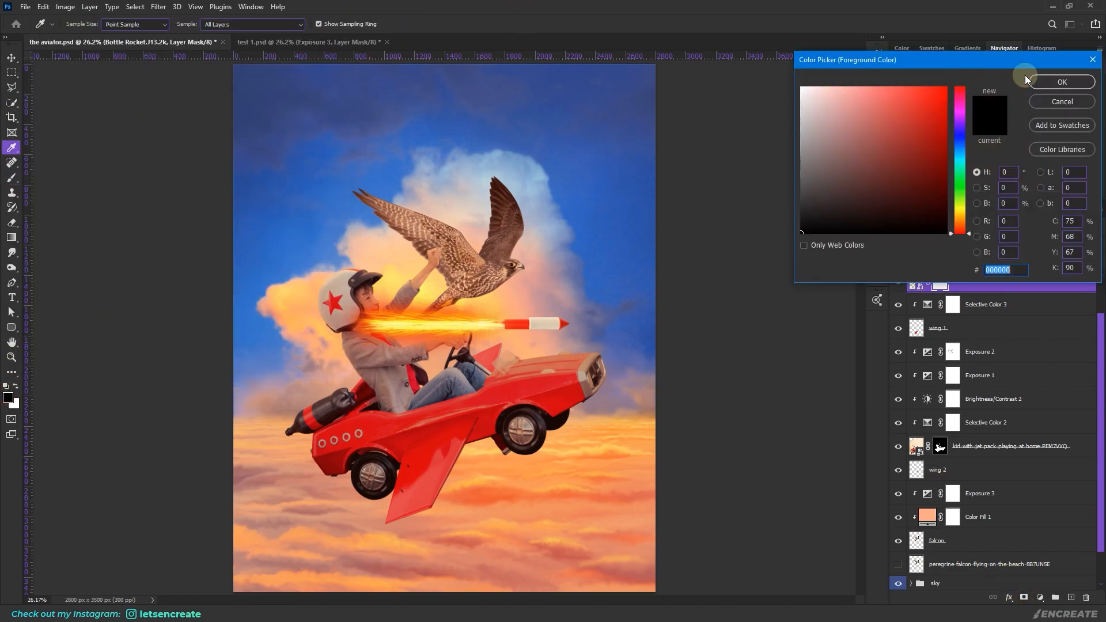
click(1063, 81)
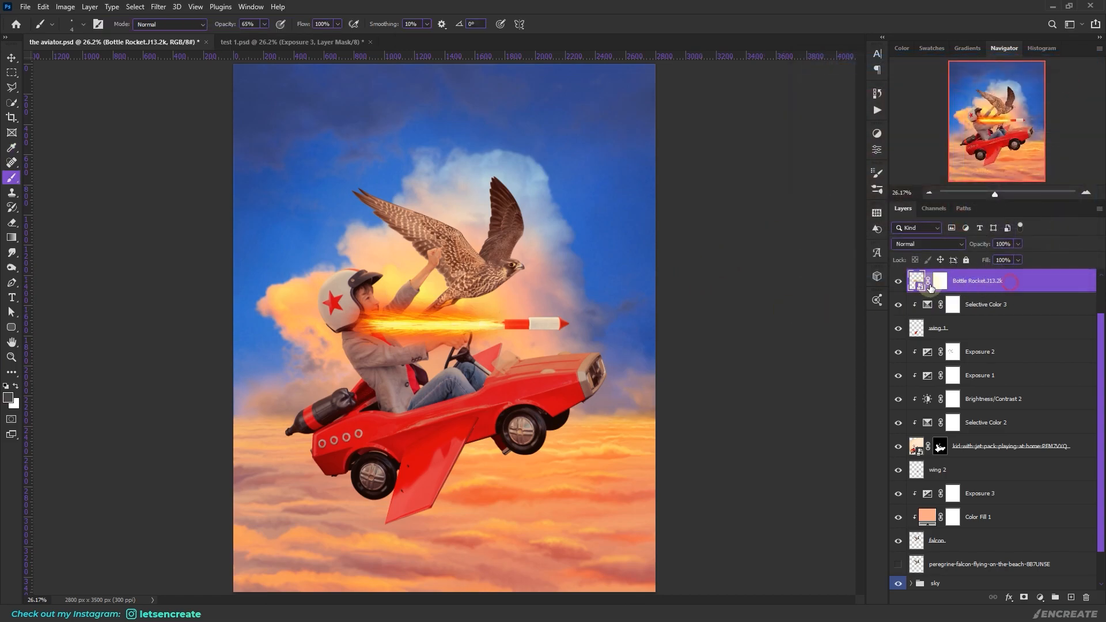
Enlarge the brush and mask out the red-and-white rocket body, keeping only its flame
key(bracketright)
key(bracketright)
key(bracketright)
key(bracketright)
key(bracketright)
key(bracketright)
key(bracketright)
key(bracketright)
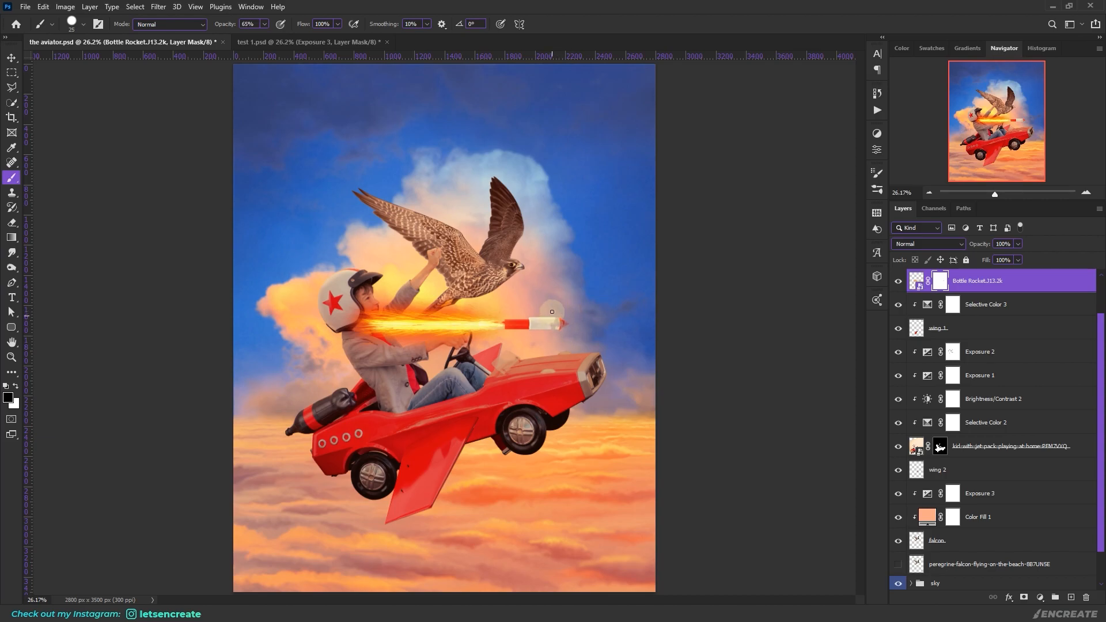
drag(551, 324, 514, 309)
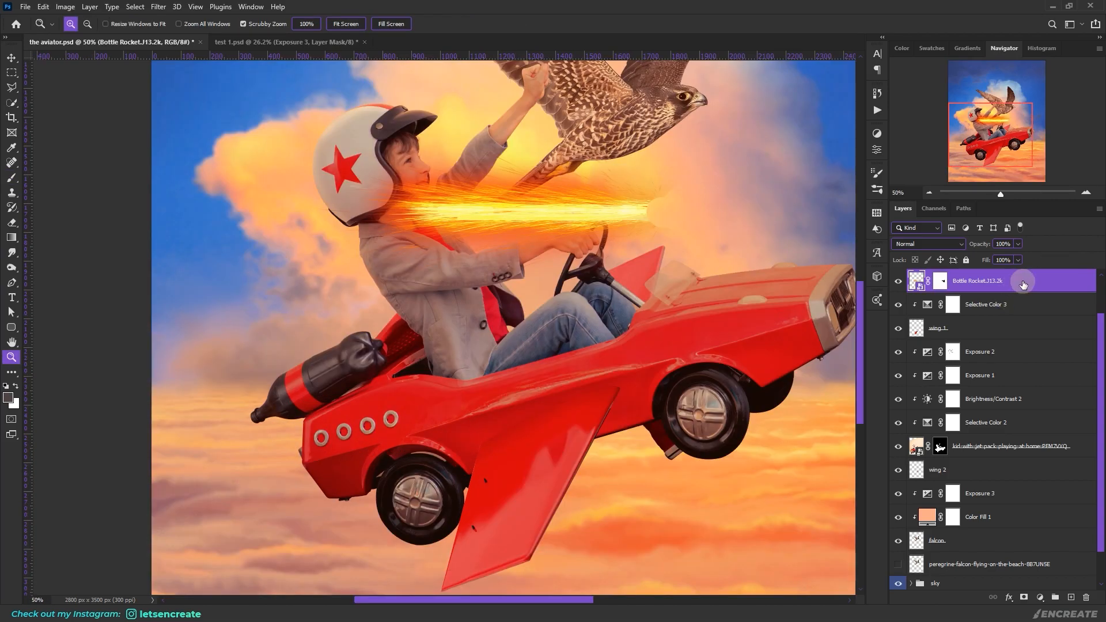
Set the rocket flame's blend mode to Screen, rotate it about -29 degrees and move it to the black bottle's nozzle
click(927, 243)
click(904, 340)
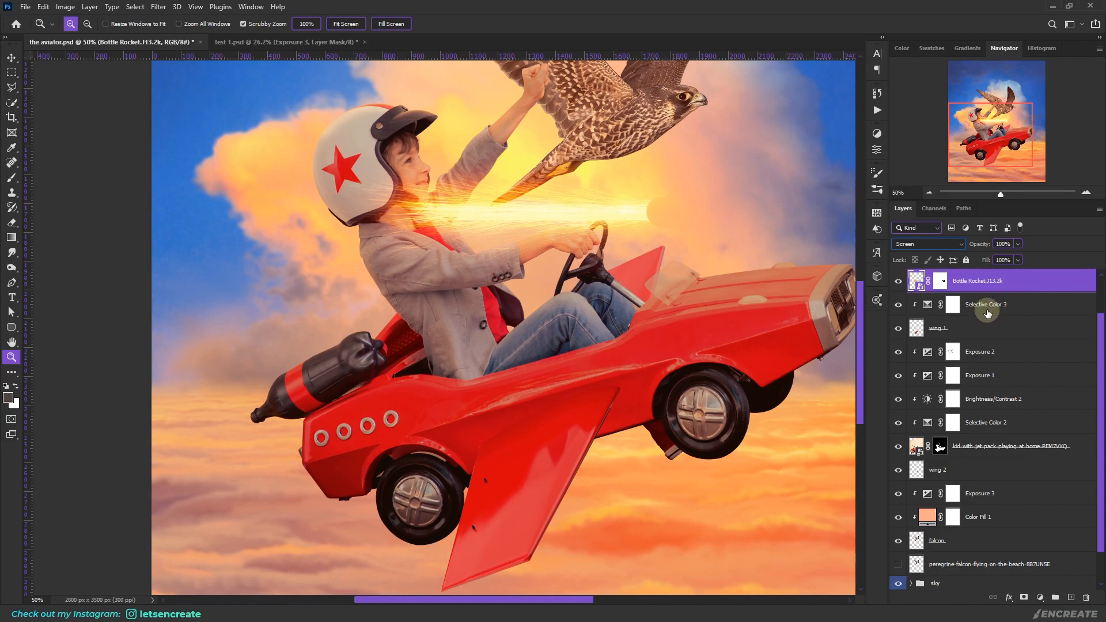
key(ctrl+t)
drag(689, 363, 558, 439)
drag(724, 349, 695, 156)
drag(717, 199, 800, 213)
drag(563, 242, 323, 412)
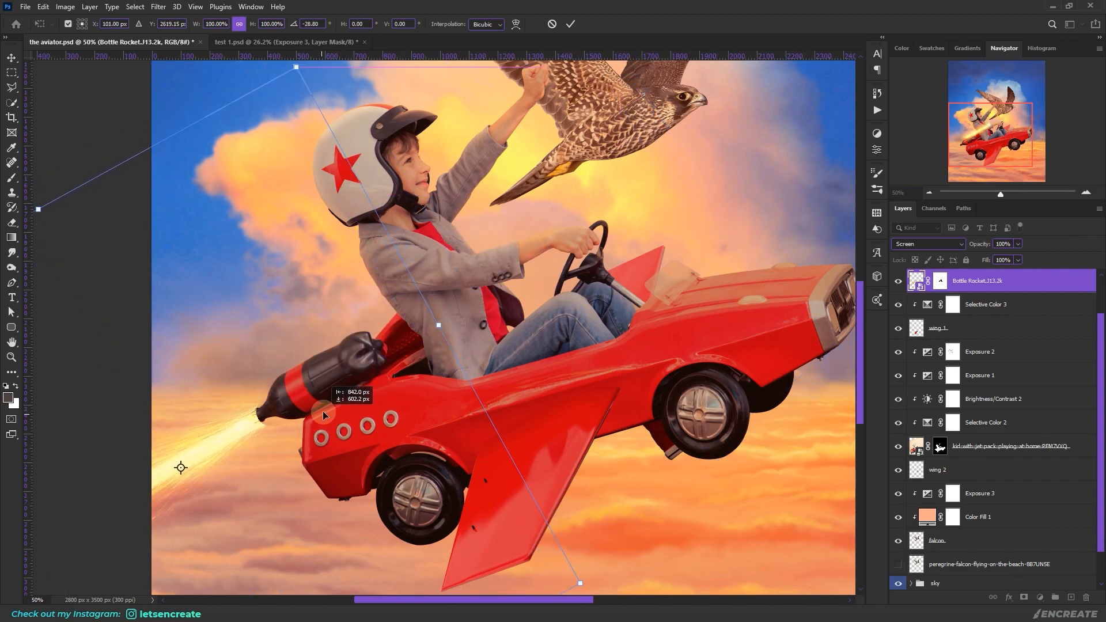
key(Return)
Rasterize the Bottle Rocket layer and apply its layer mask
right_click(1058, 282)
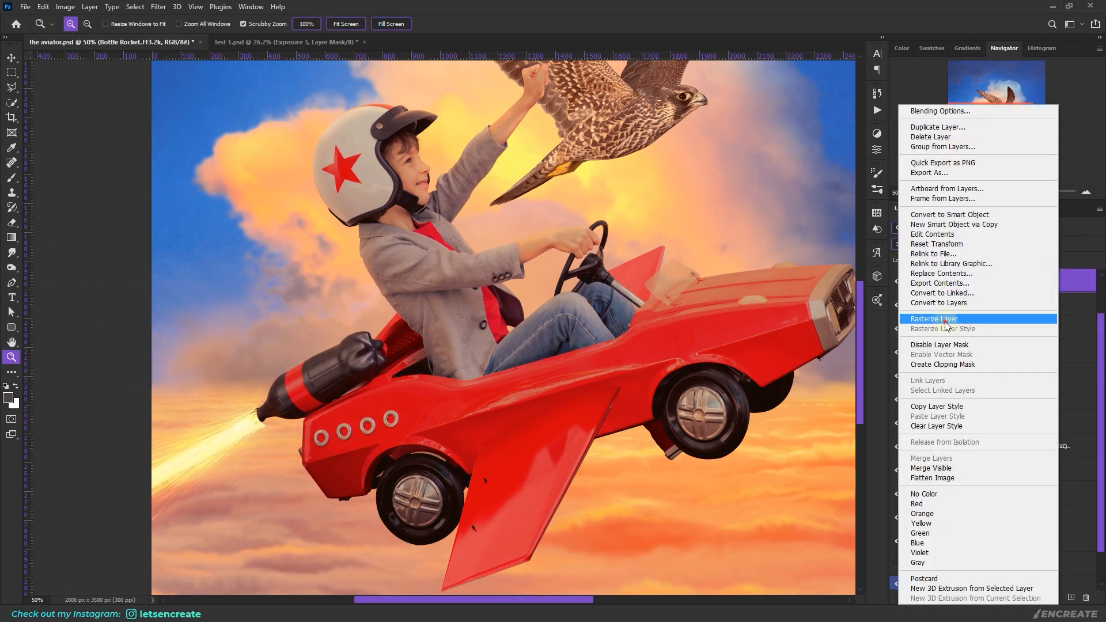
click(946, 320)
right_click(938, 282)
click(973, 316)
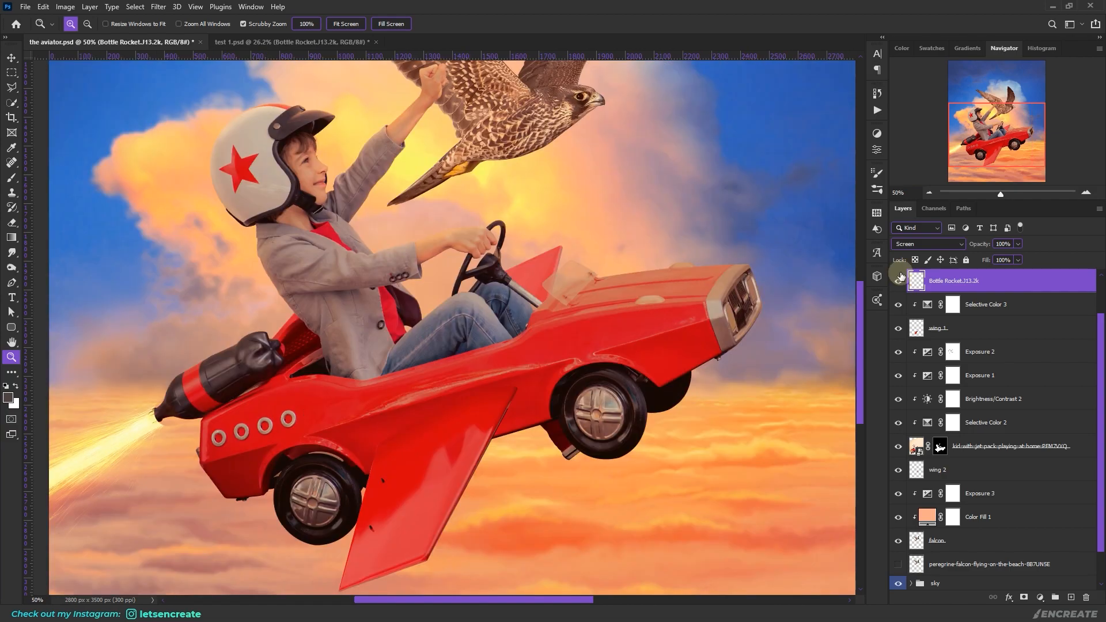
Warp the rocket flame so it narrows toward the bottle's nozzle
key(ctrl+t)
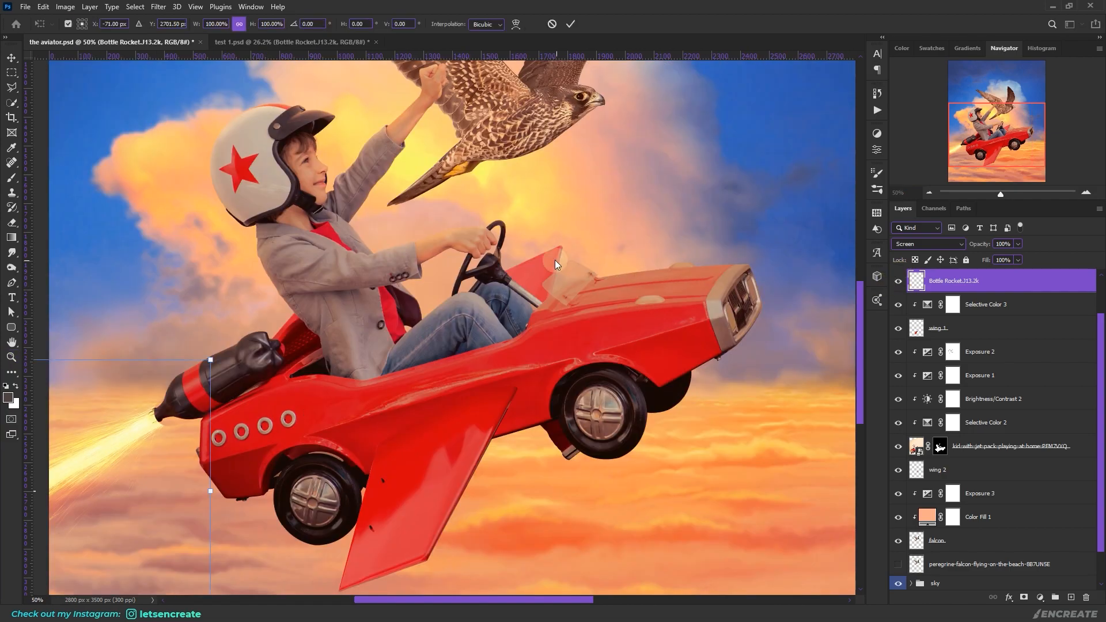
right_click(128, 385)
click(157, 455)
drag(148, 461, 173, 457)
drag(92, 403, 104, 430)
drag(148, 468, 137, 448)
drag(54, 523, 62, 545)
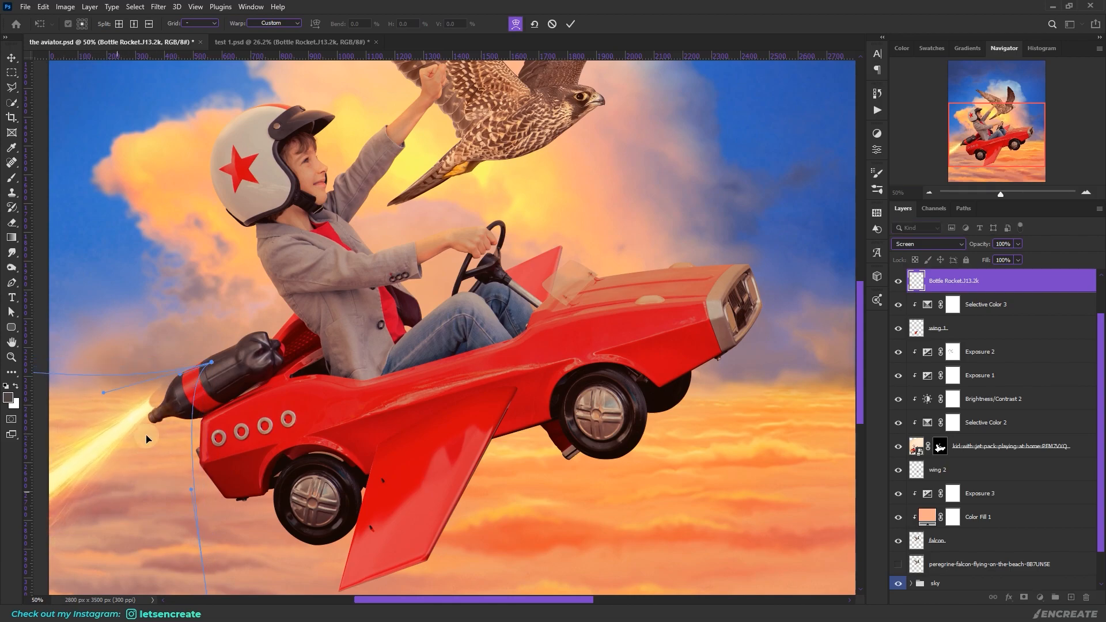
key(ctrl+z)
click(570, 24)
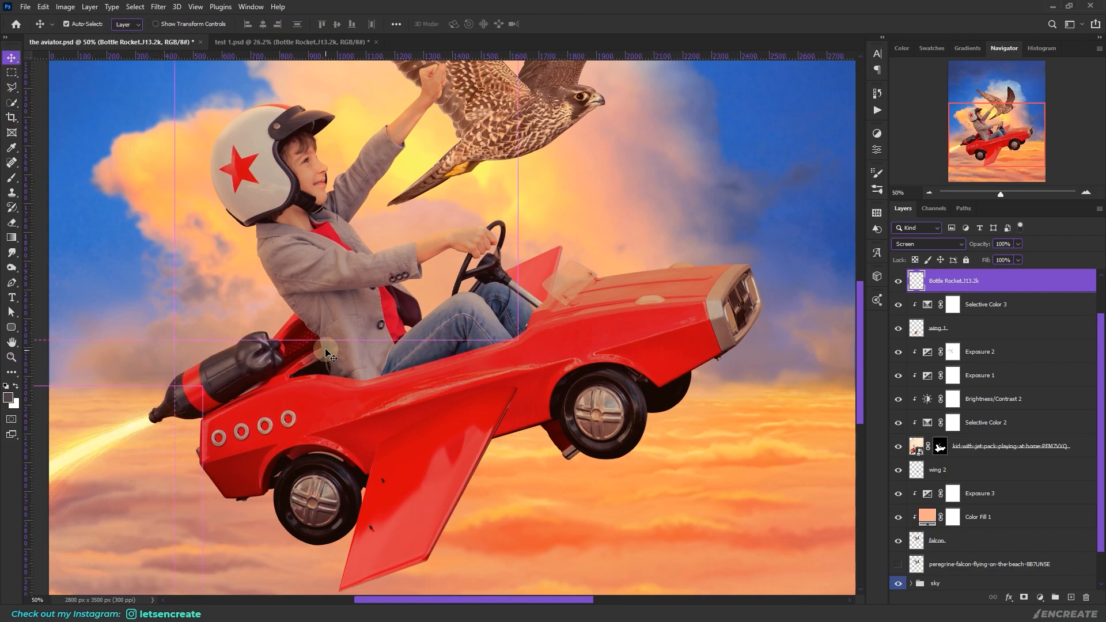
Transform the warped flame with a slight shift and rotation so it lines up with the bottle's mouth
key(ctrl+t)
drag(262, 389, 252, 371)
drag(128, 424, 139, 430)
click(570, 24)
Add a layer mask to the flame and use a small brush to clean up where it overlaps the bottle's mouth
click(1023, 597)
key(b)
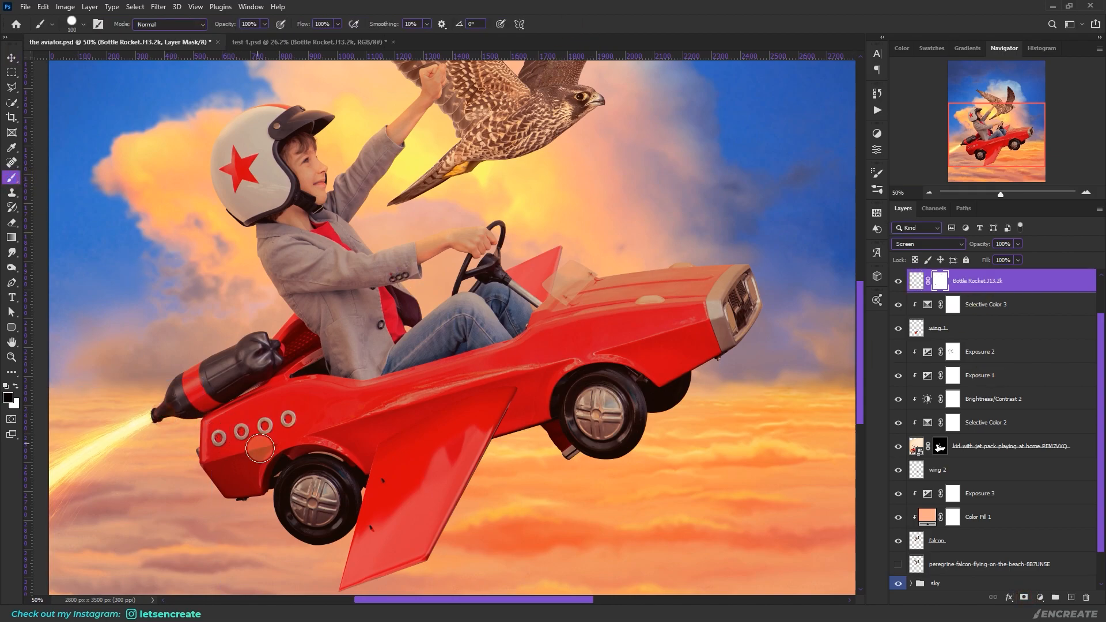
key(ctrl+plus)
key(ctrl+plus)
drag(447, 600, 371, 600)
scroll(264, 380, down, 3)
click(244, 354)
mouse_move(243, 352)
mouse_down()
mouse_move(281, 352)
mouse_move(248, 352)
mouse_up()
click(83, 24)
key(bracketleft)
key(bracketleft)
key(x)
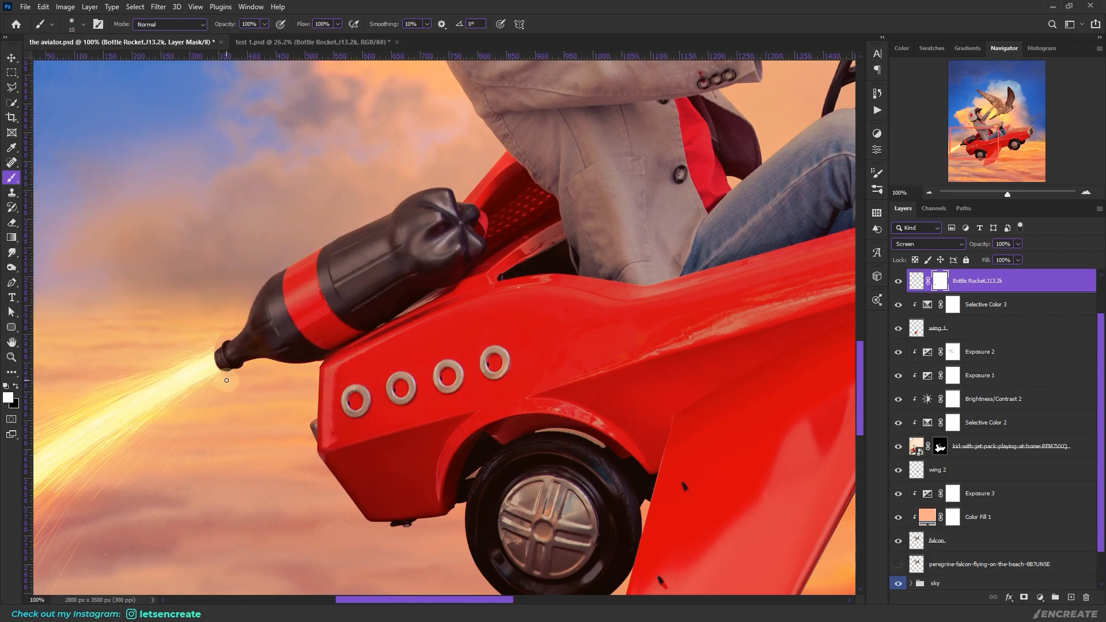
key(bracketleft)
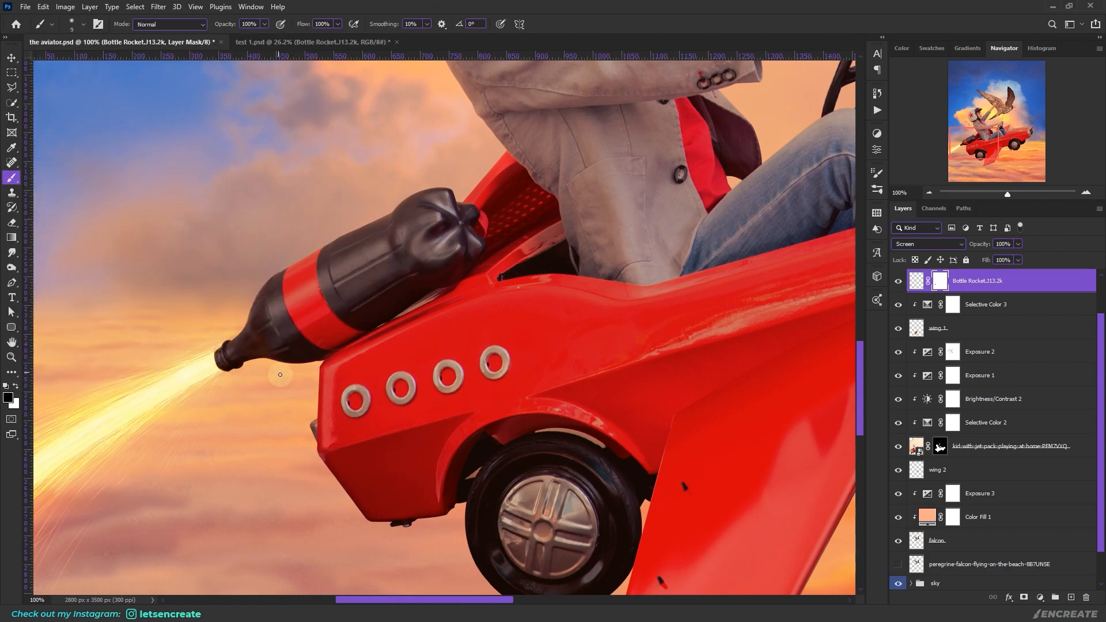
key(v)
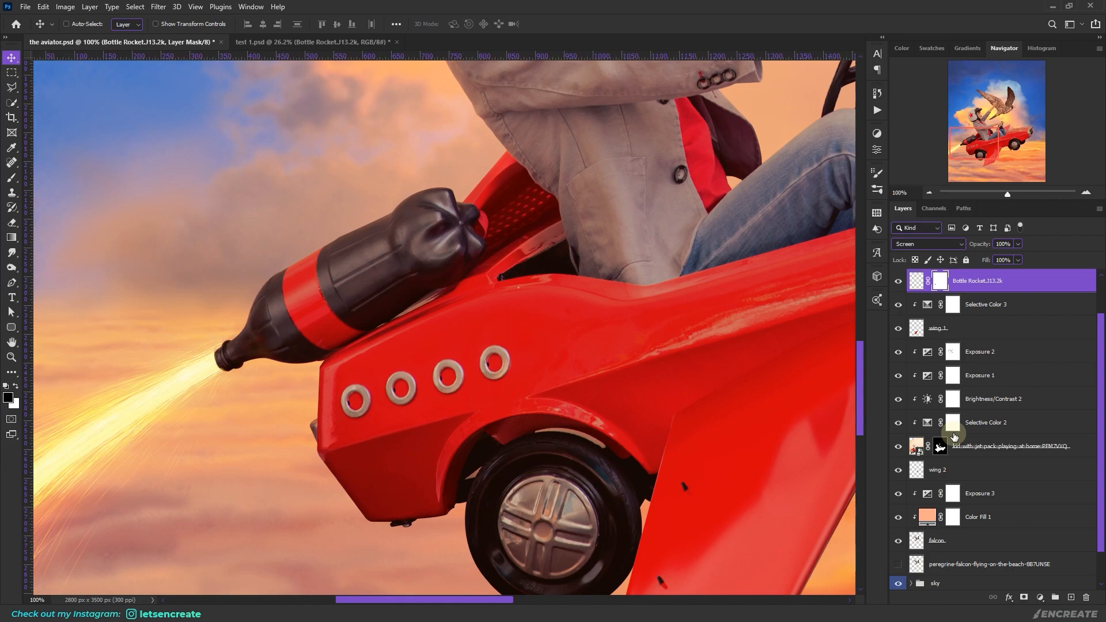
Add an Exposure adjustment clipped to the rocket flame, with gamma correction 0.65
click(1039, 597)
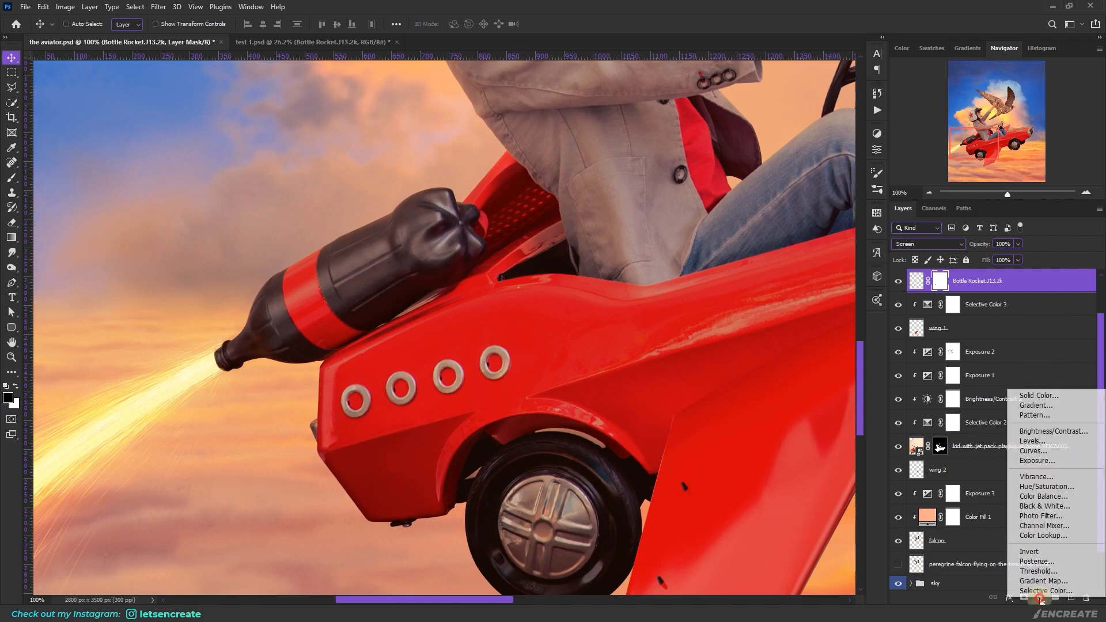
click(1033, 460)
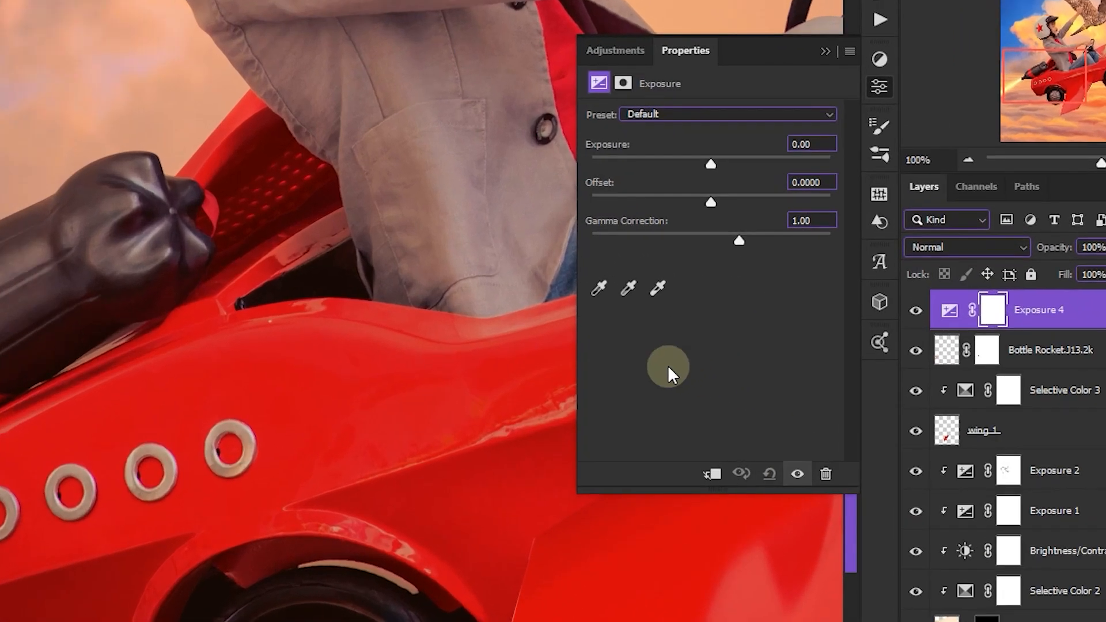
click(711, 473)
drag(741, 243, 756, 242)
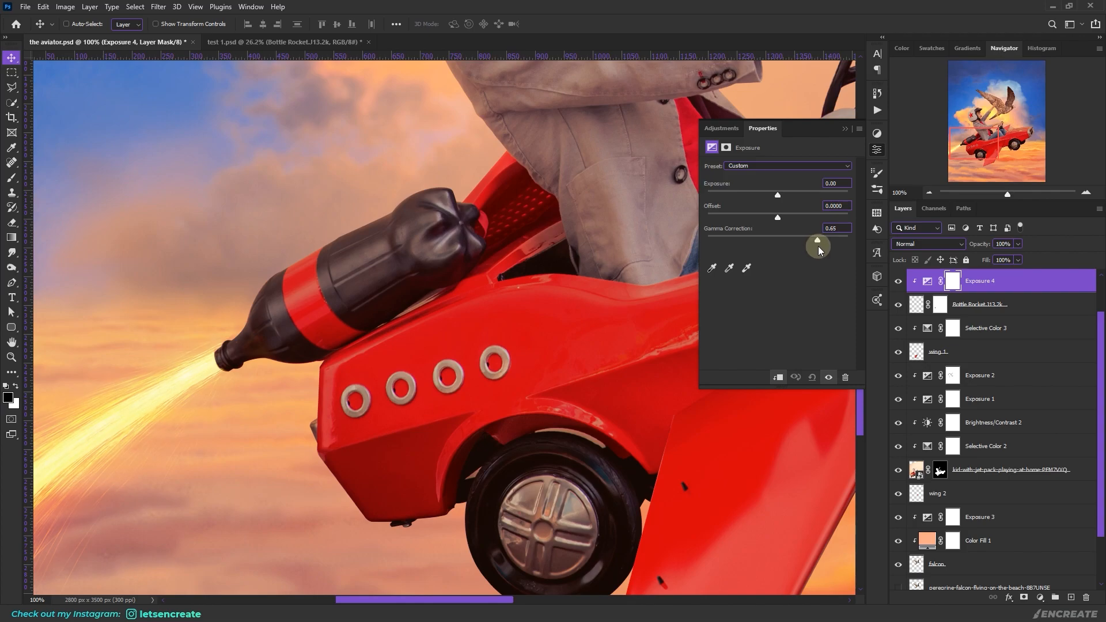
click(845, 129)
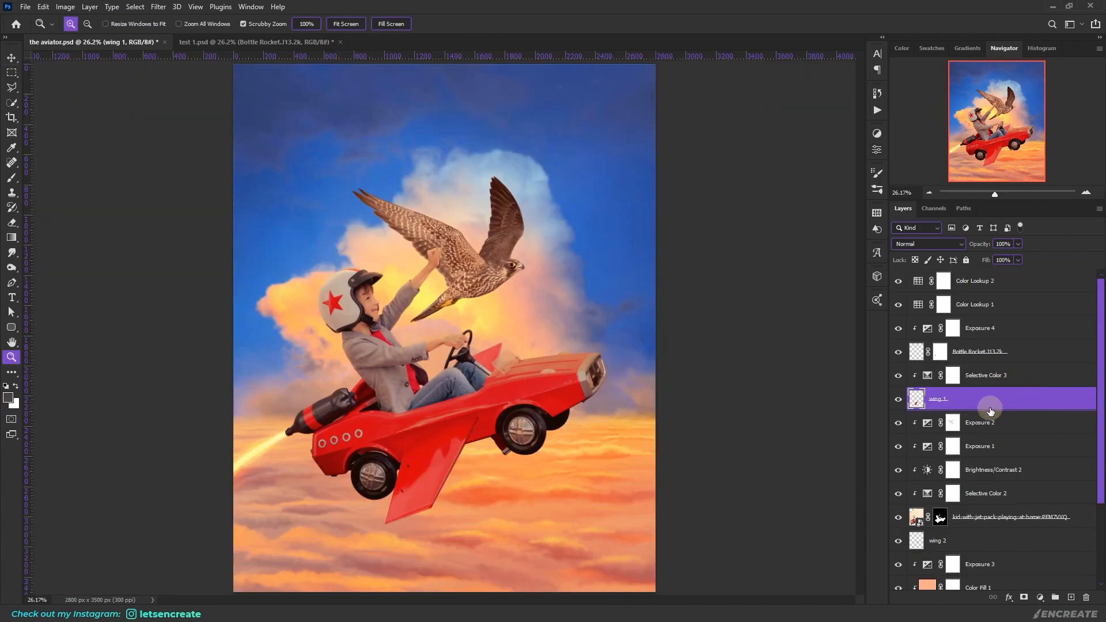
Color-label the layers: gray for the Color Lookups, yellow for the flame, red for the kid, car and wings, orange for the falcon
shift+click(1021, 379)
right_click(1021, 379)
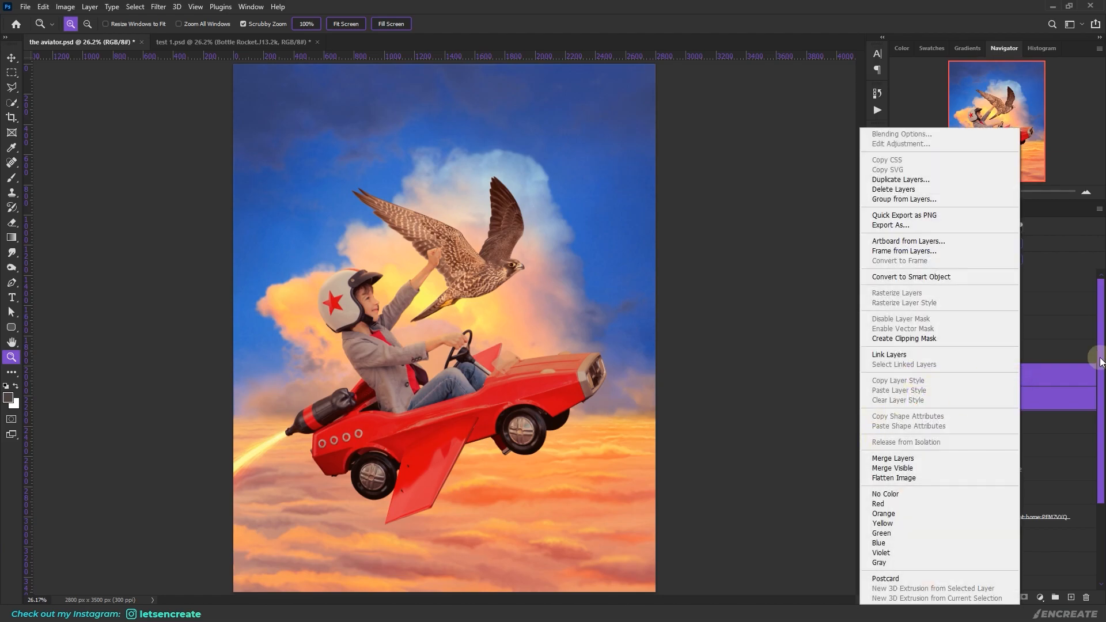
click(809, 2)
scroll(1025, 425, down, 1)
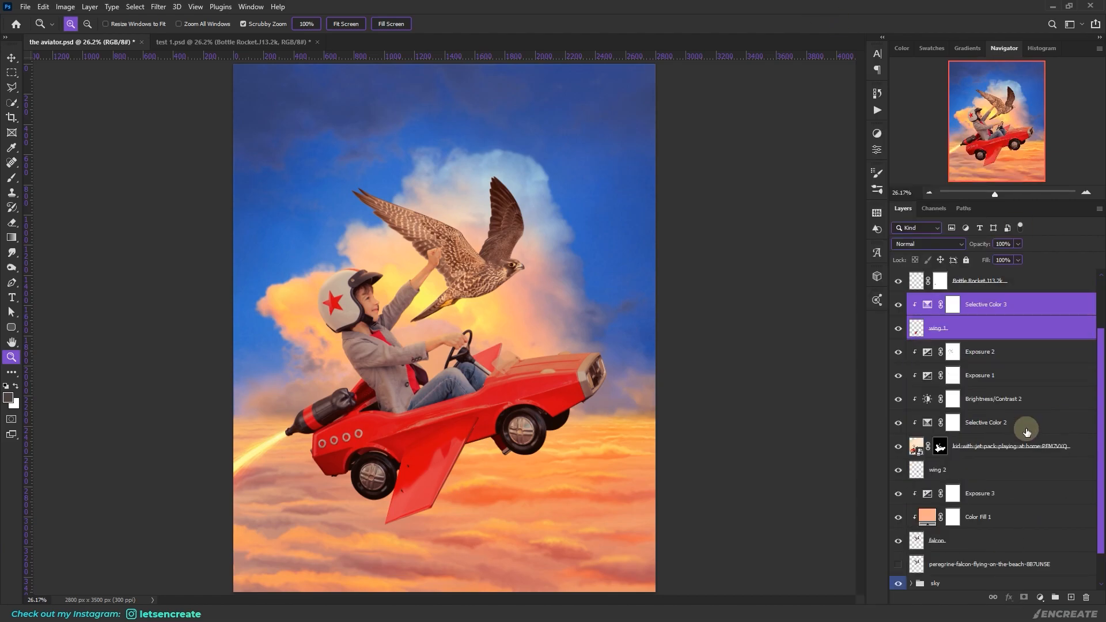
shift+click(1012, 455)
scroll(1030, 446, down, 1)
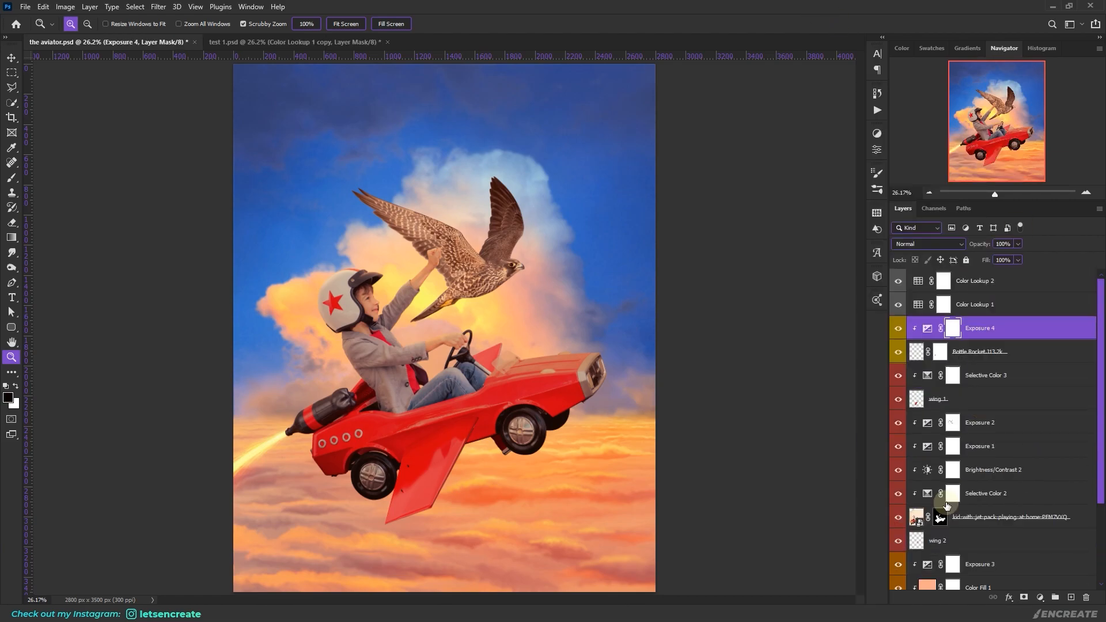
Place the half-moon stock image above Exposure 4, scaled to about 106%, rotated about -51 degrees, with the moon in the upper-right sky
click(352, 612)
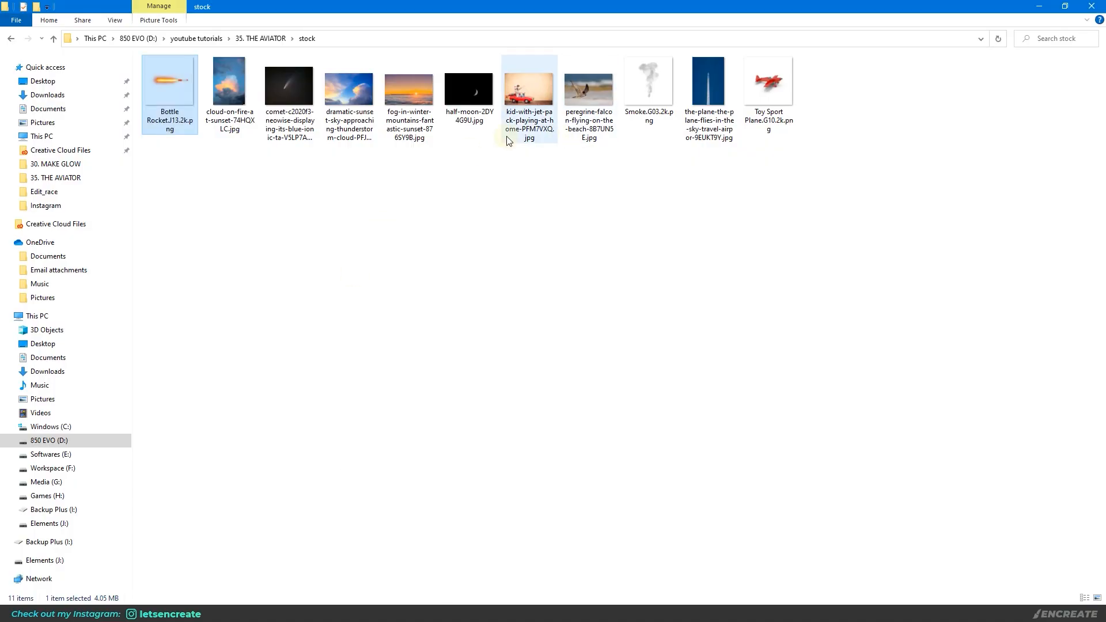
drag(468, 89, 351, 498)
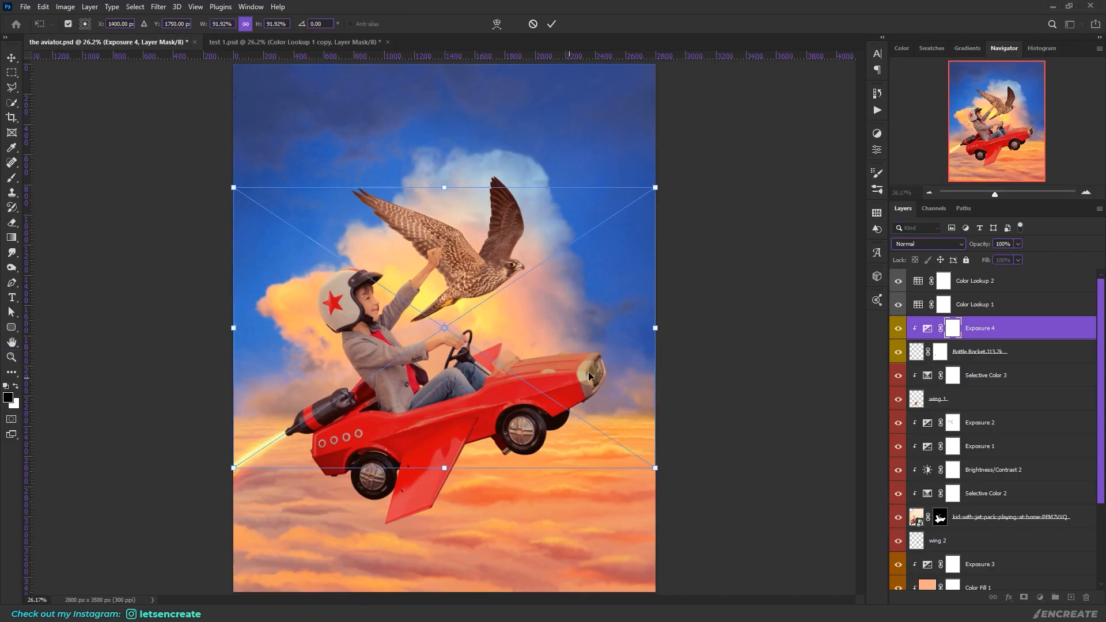
drag(674, 178, 473, 5)
drag(572, 286, 603, 178)
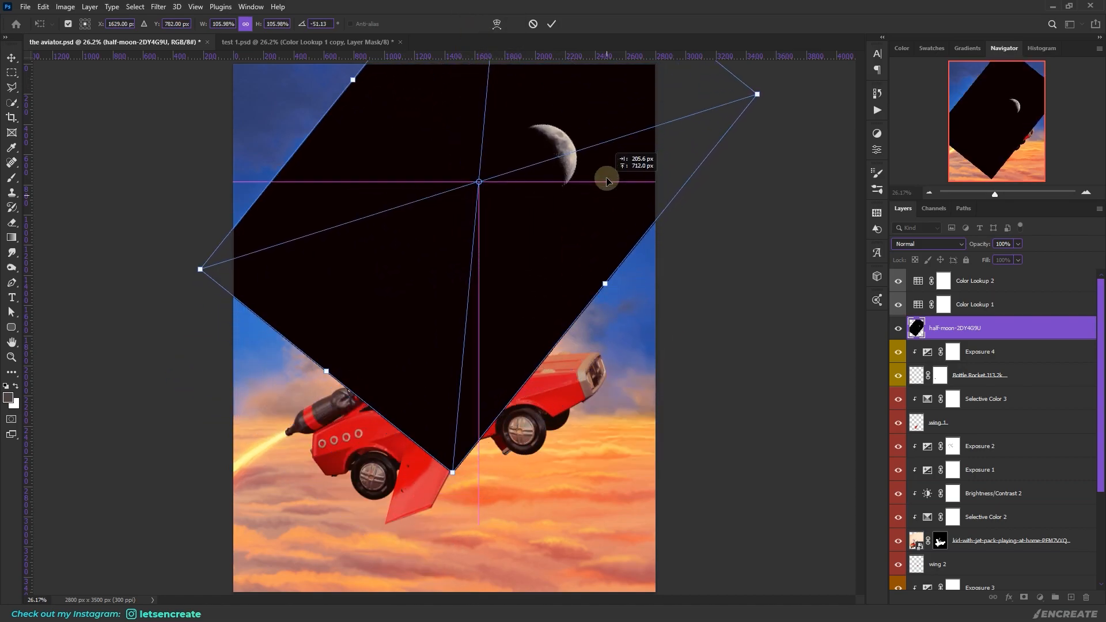
key(Return)
key(z)
Set the half-moon layer's blend mode to Screen and shift the moon slightly up toward the image's upper-right corner
click(928, 243)
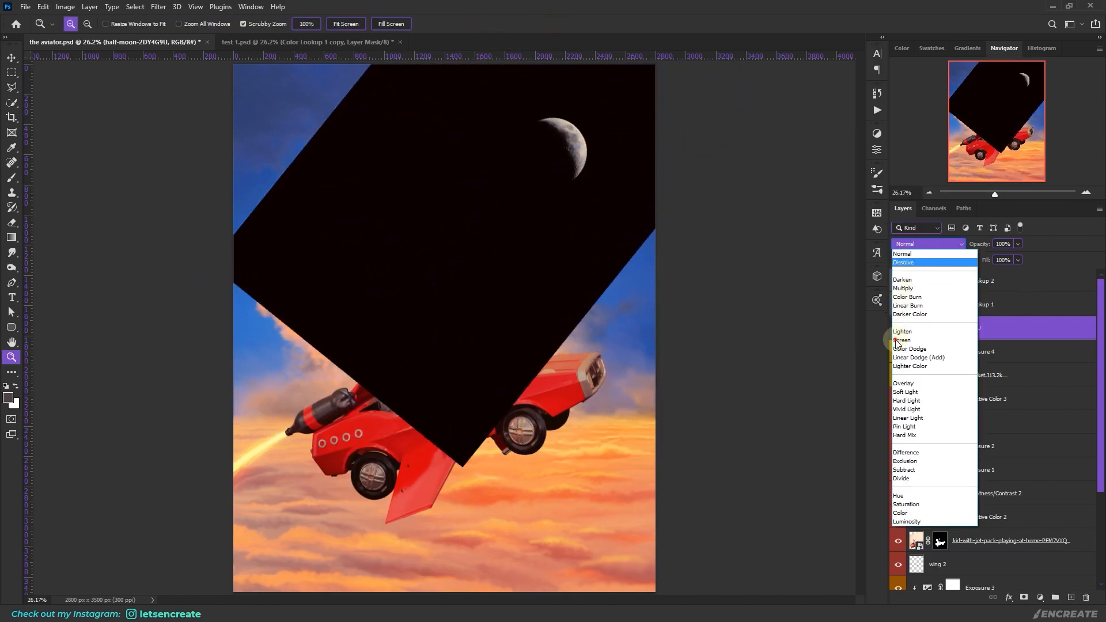
click(901, 340)
key(v)
drag(586, 172, 605, 144)
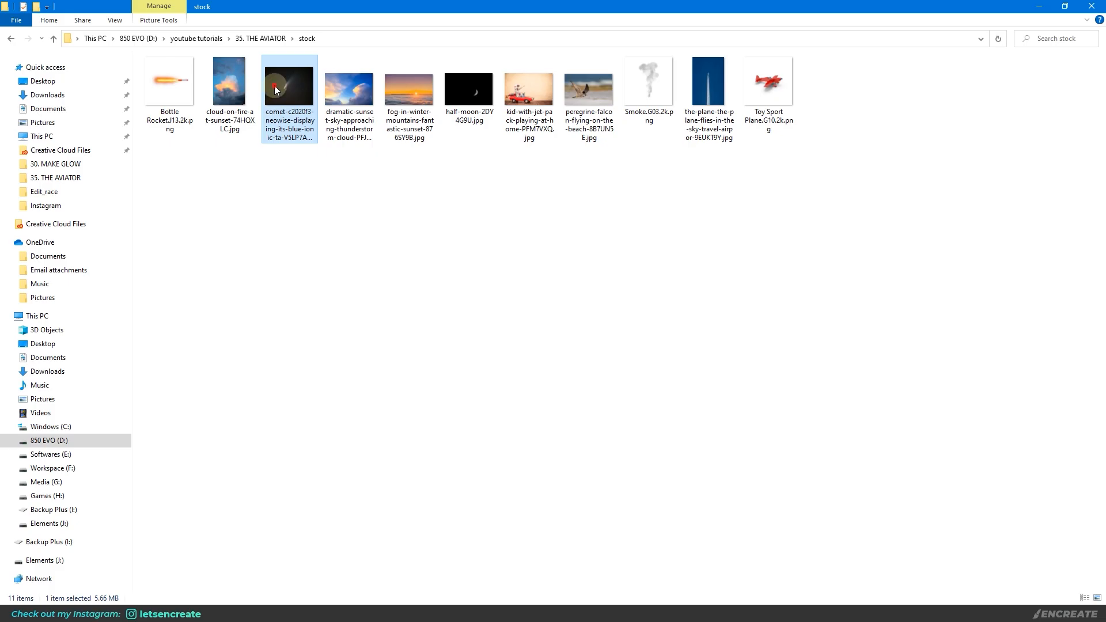
Place the comet stock image above the half-moon layer, scaled to about 64% and rotated about 32 degrees
drag(275, 89, 331, 290)
drag(603, 379, 603, 379)
drag(696, 230, 710, 377)
drag(489, 338, 473, 230)
key(Return)
Set the comet layer's blend mode to Lighten and move the comet into the upper-left sky above the falcon
click(904, 244)
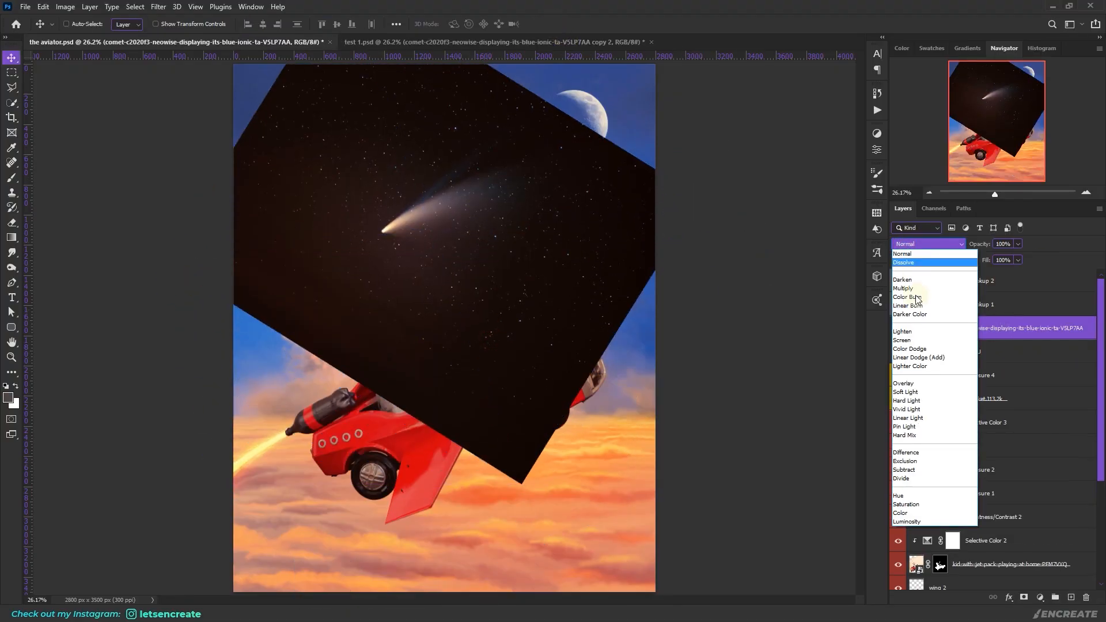
click(902, 332)
drag(413, 212, 346, 136)
right_click(999, 333)
click(1007, 330)
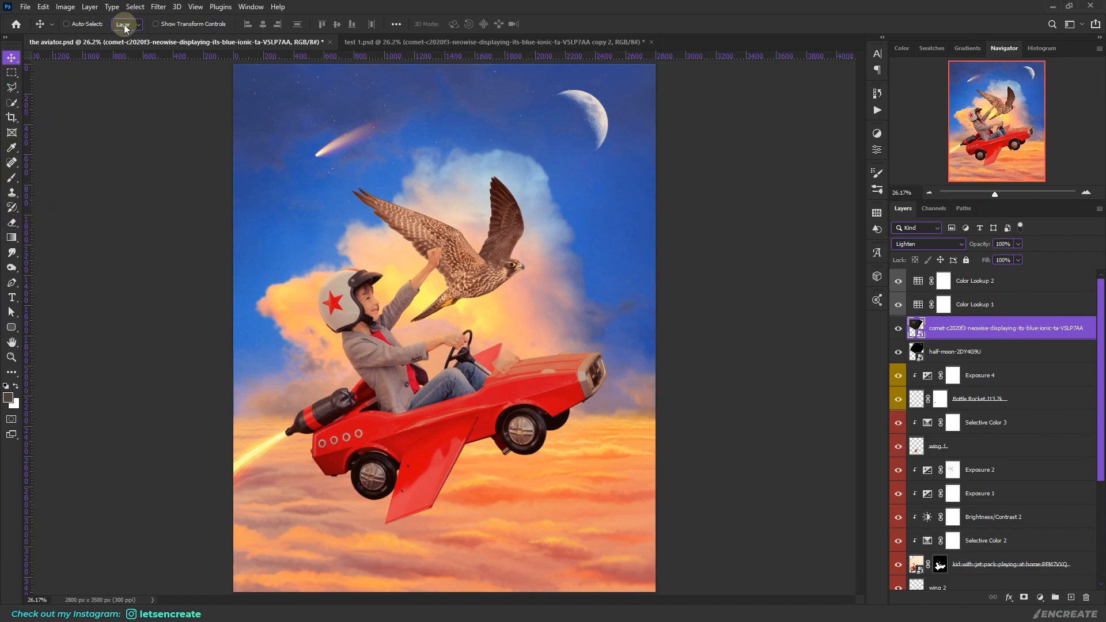
Warp the comet so its tail stretches farther toward the moon
key(ctrl+t)
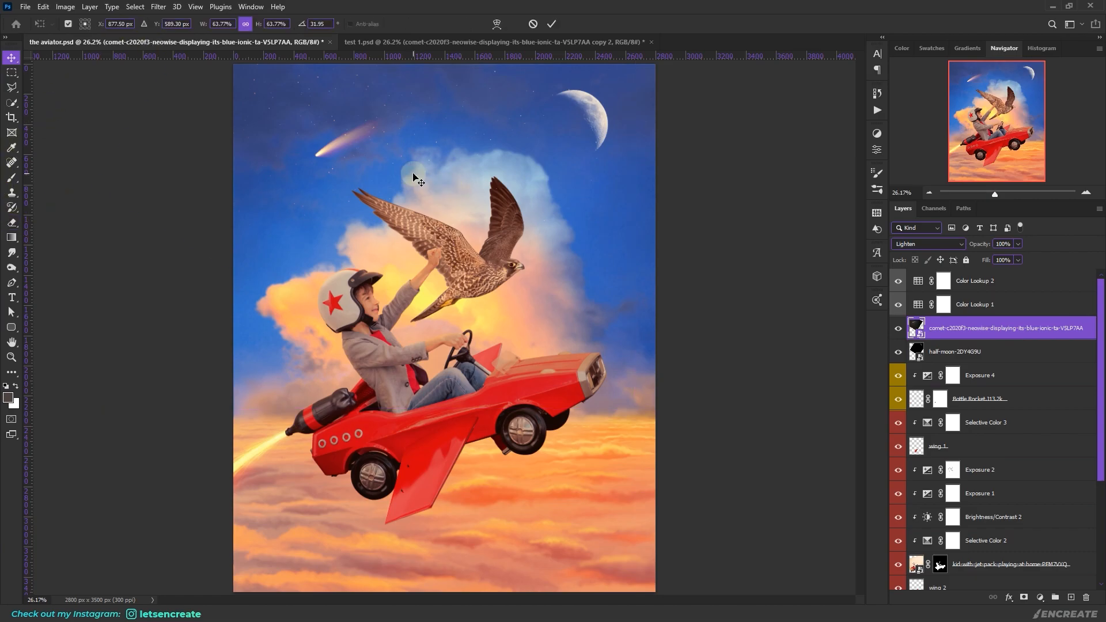
right_click(349, 195)
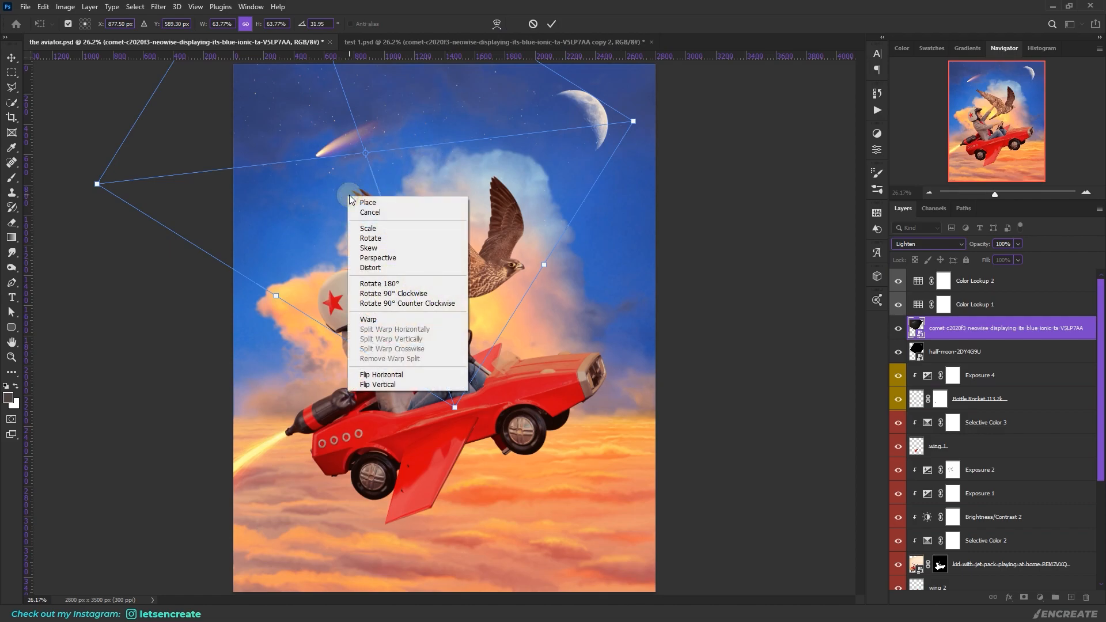
click(364, 320)
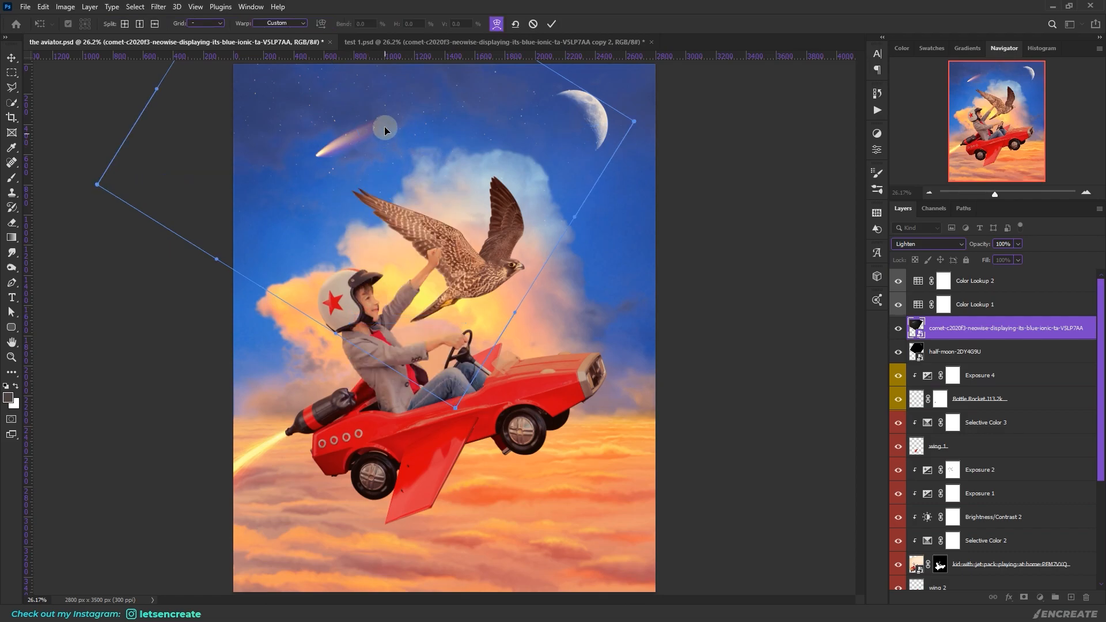
drag(391, 129, 478, 112)
drag(362, 151, 325, 158)
drag(446, 117, 482, 111)
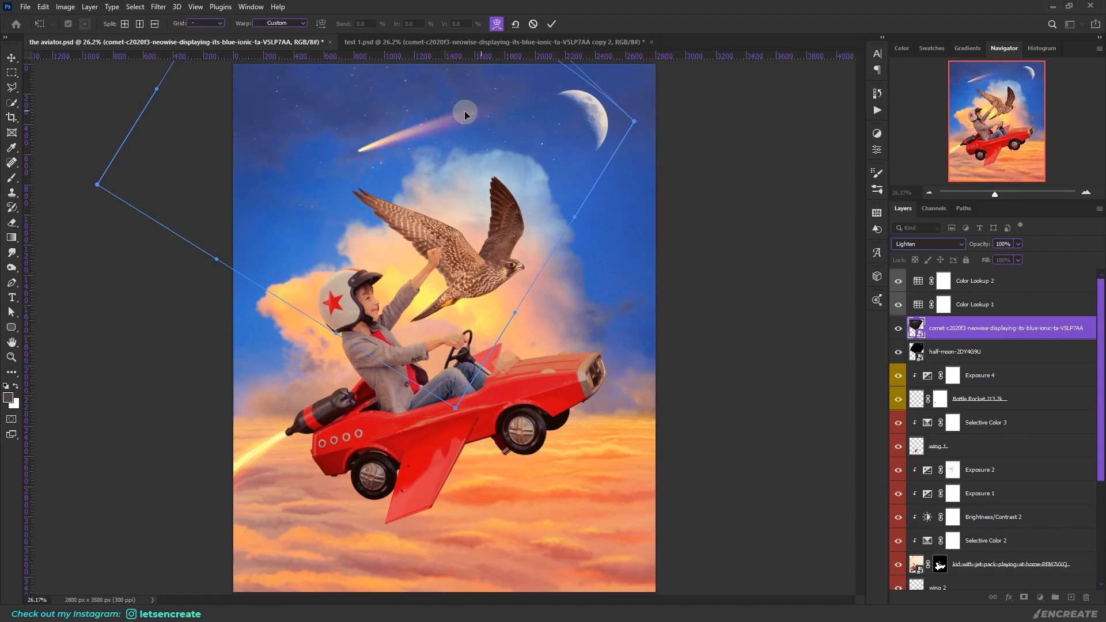
key(Return)
Rasterize the comet layer and add a black layer mask that hides it completely
right_click(967, 328)
click(846, 319)
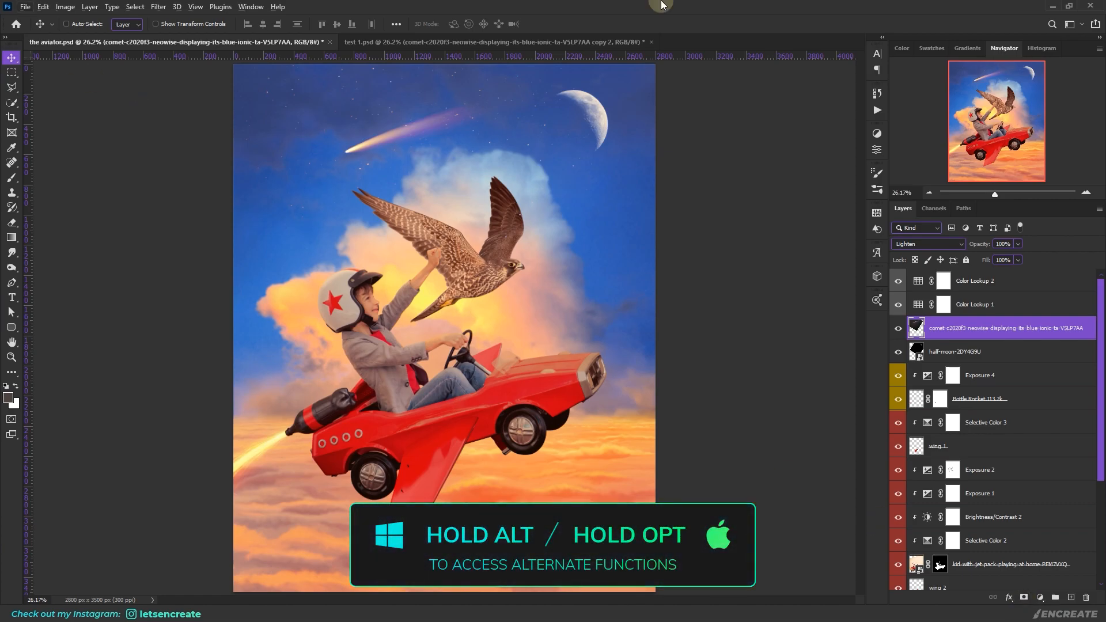
alt+click(1023, 597)
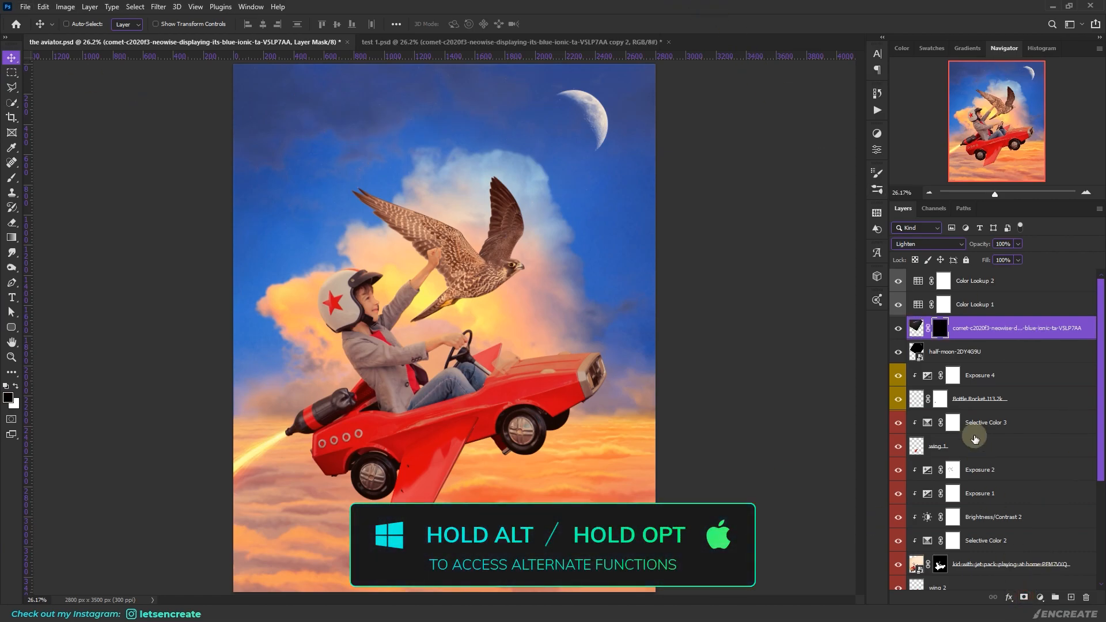
Paint white on the comet's layer mask with a soft brush to reveal the comet's head, tail and nearby stars
click(12, 177)
click(78, 25)
click(473, 26)
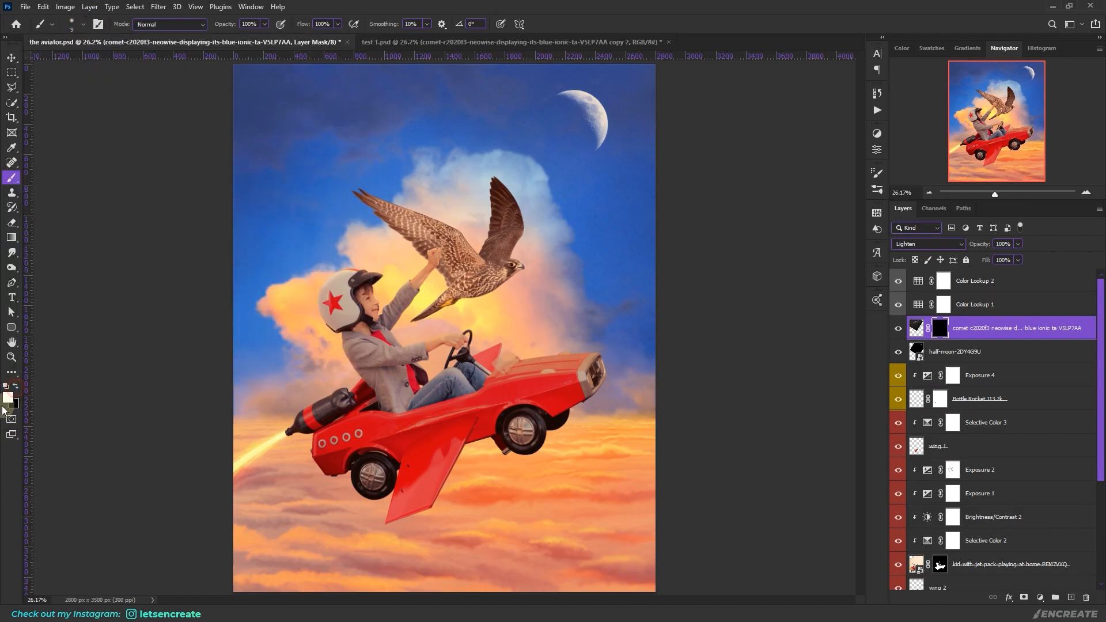
mouse_move(338, 160)
mouse_down()
mouse_move(399, 125)
mouse_move(476, 109)
mouse_up()
key(bracketright)
key(bracketright)
key(bracketright)
key(bracketright)
key(bracketright)
key(bracketright)
key(bracketright)
drag(371, 144, 531, 104)
drag(402, 135, 512, 97)
drag(444, 114, 550, 95)
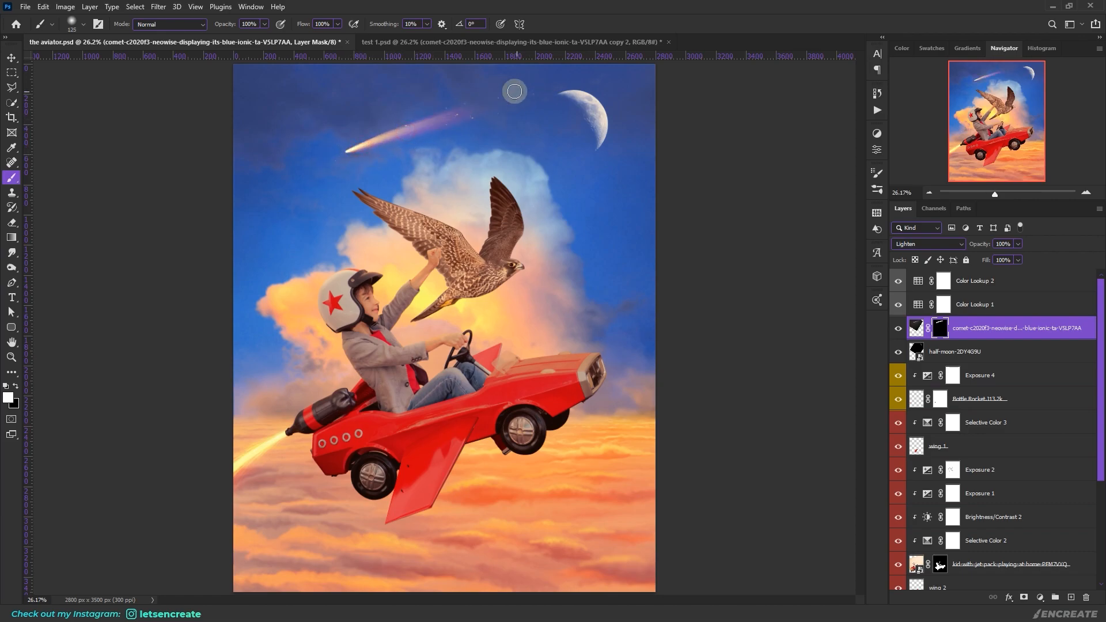
drag(354, 148, 506, 96)
drag(380, 133, 553, 79)
drag(364, 155, 459, 120)
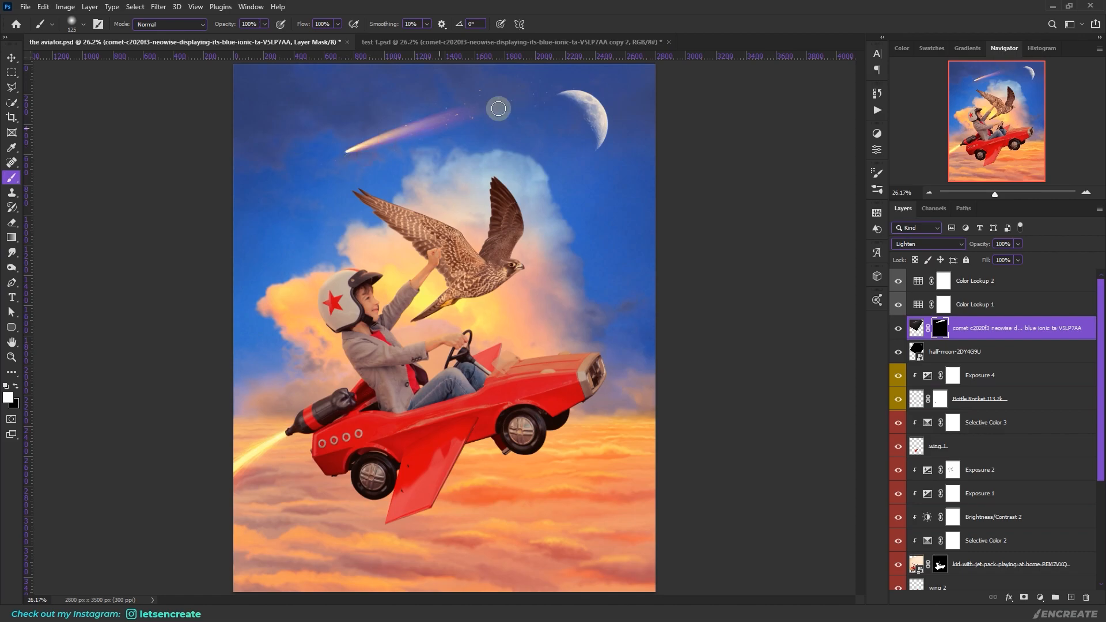
Rotate the comet slightly counterclockwise and move it farther toward the upper-left corner of the sky
click(916, 328)
key(ctrl+t)
drag(696, 371, 698, 297)
drag(426, 161, 365, 175)
click(570, 23)
key(ctrl+t)
key(Return)
key(b)
Split the comet layer's Blend If shadow threshold for This Layer to 66/97 and duplicate the layer
right_click(1073, 282)
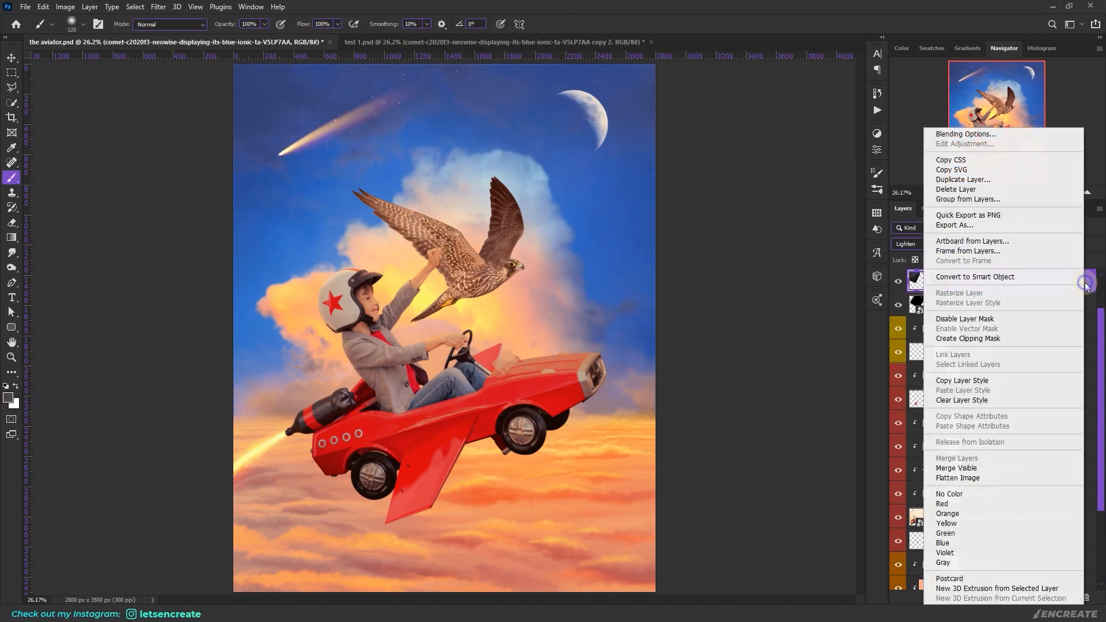
click(968, 135)
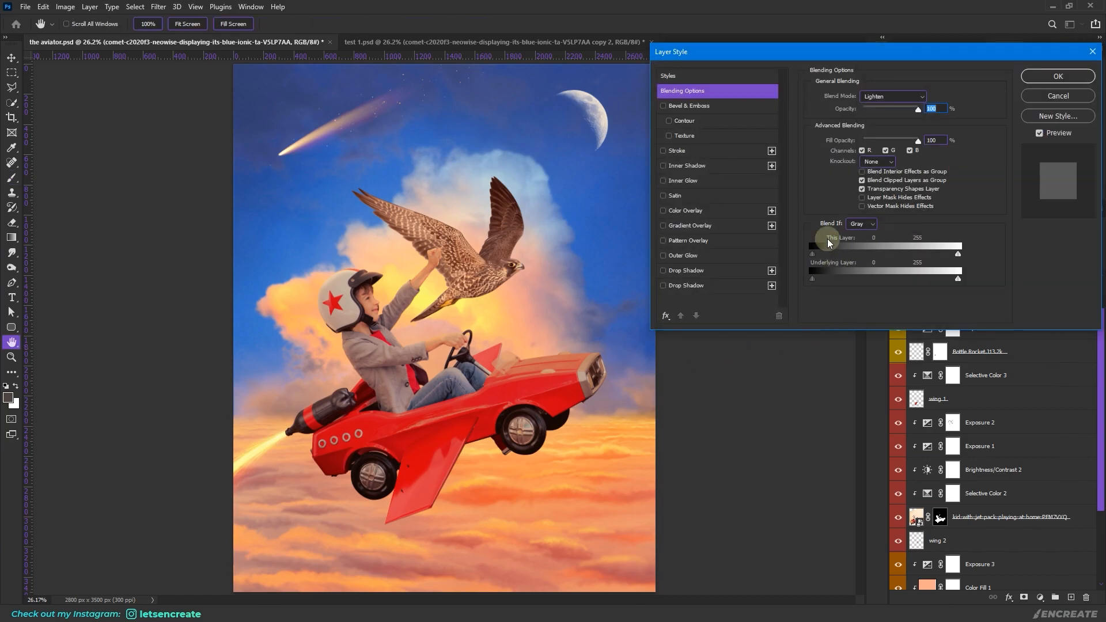
drag(817, 258, 862, 265)
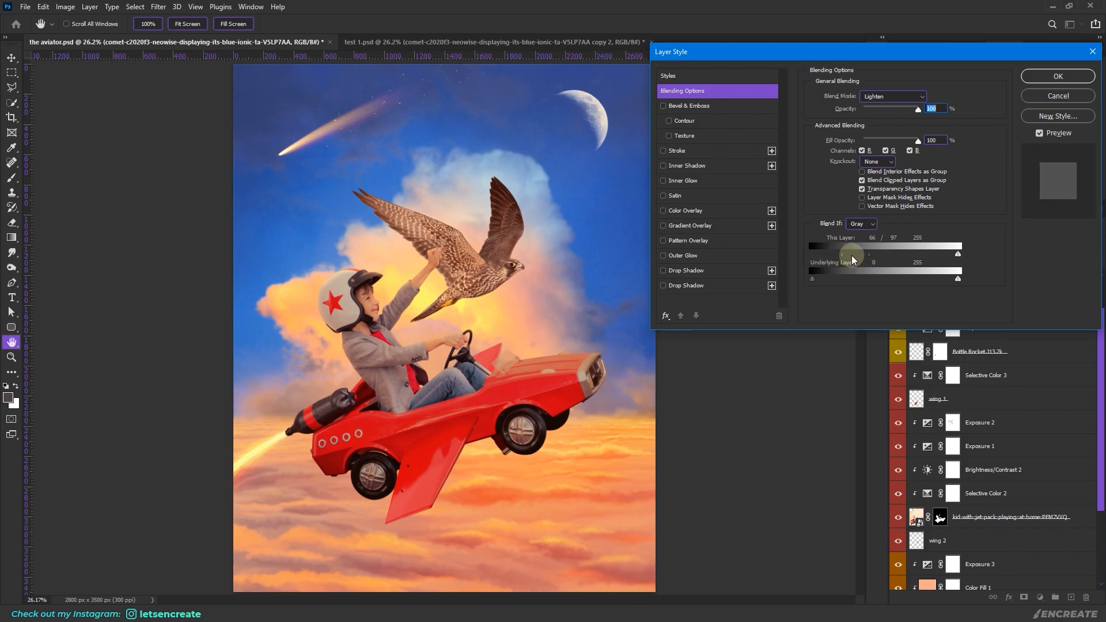
click(1034, 82)
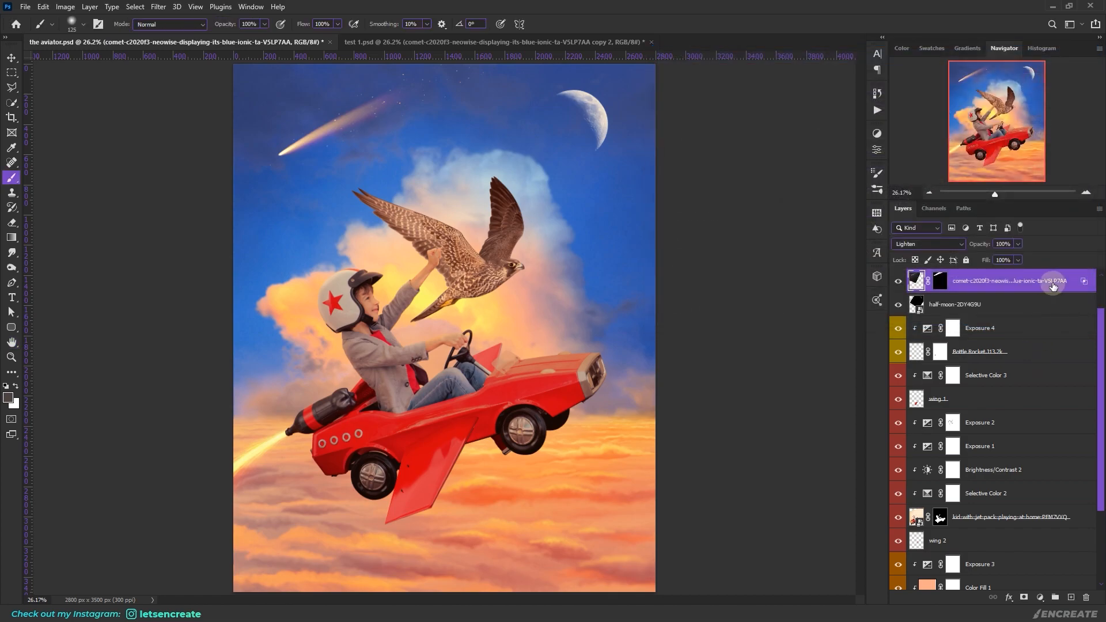
key(ctrl+j)
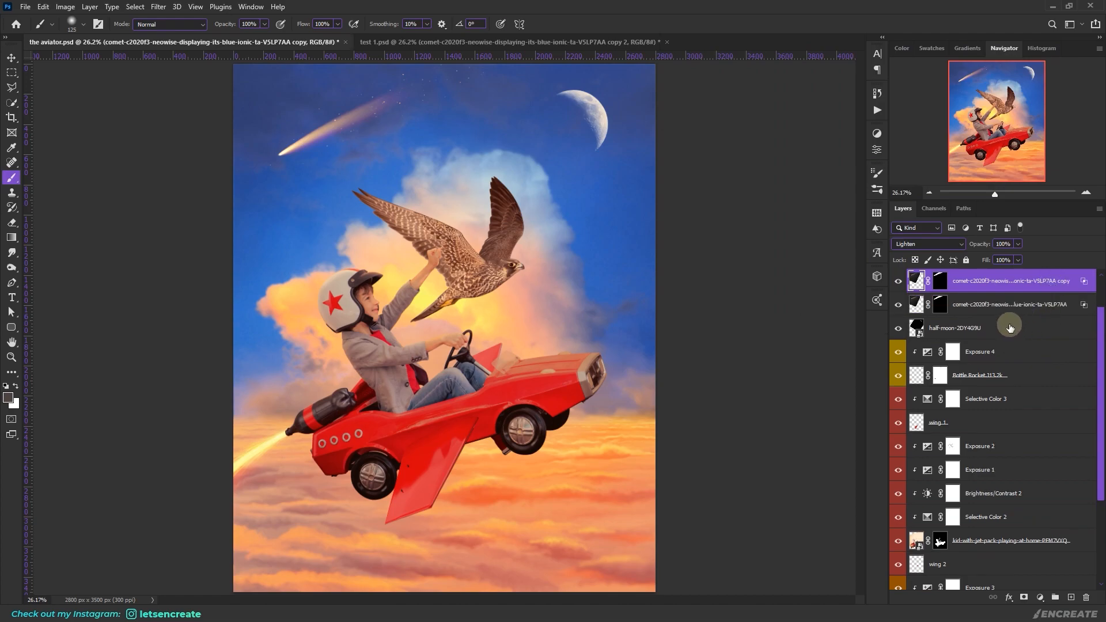
key(ctrl+t)
drag(563, 395, 408, 248)
drag(335, 139, 477, 236)
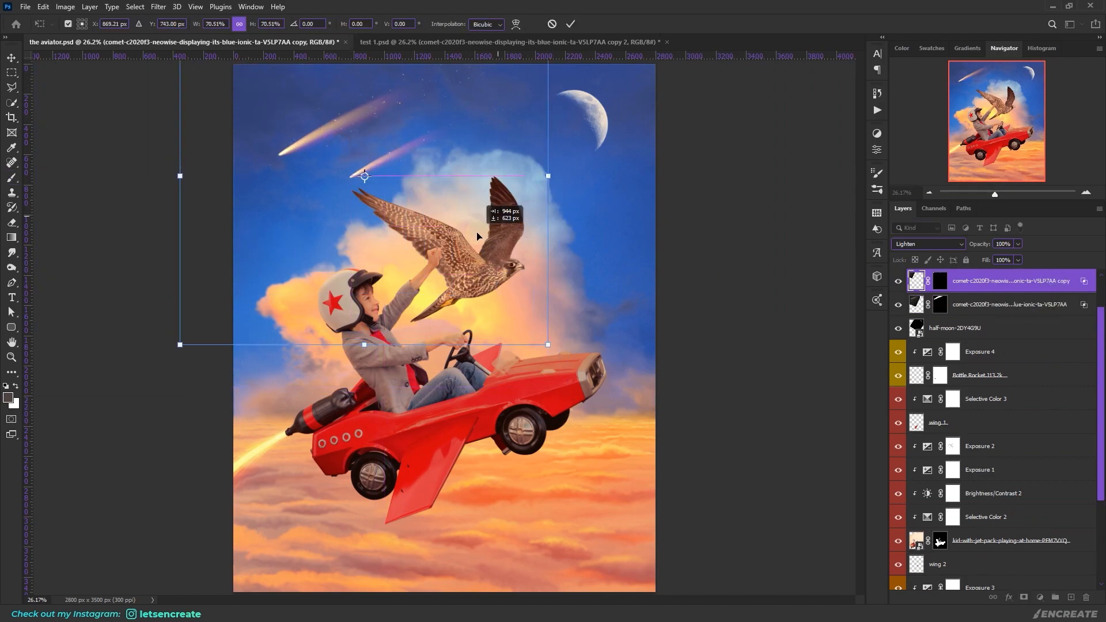
click(571, 23)
key(ctrl+z)
Scale the comet copy to about 79% and place it below and to the right of the first comet, above the falcon's wing
key(ctrl+t)
drag(560, 393, 369, 248)
drag(304, 183, 446, 282)
drag(523, 327, 595, 390)
drag(495, 323, 482, 295)
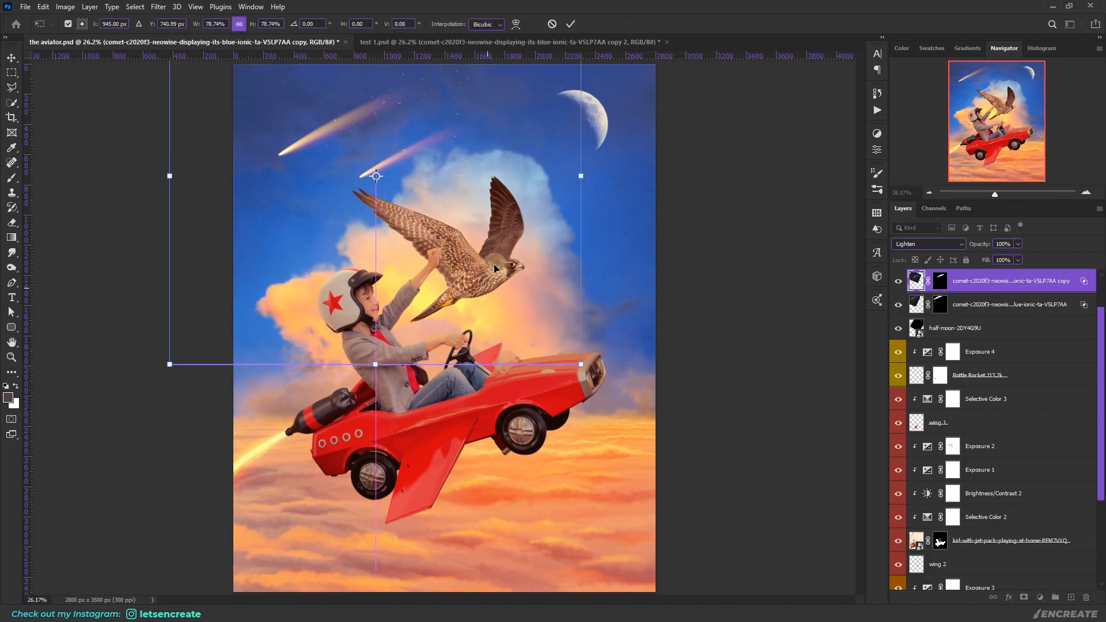
click(571, 24)
Duplicate the smaller comet and move the new copy to the image's right edge, below the moon
key(ctrl+j)
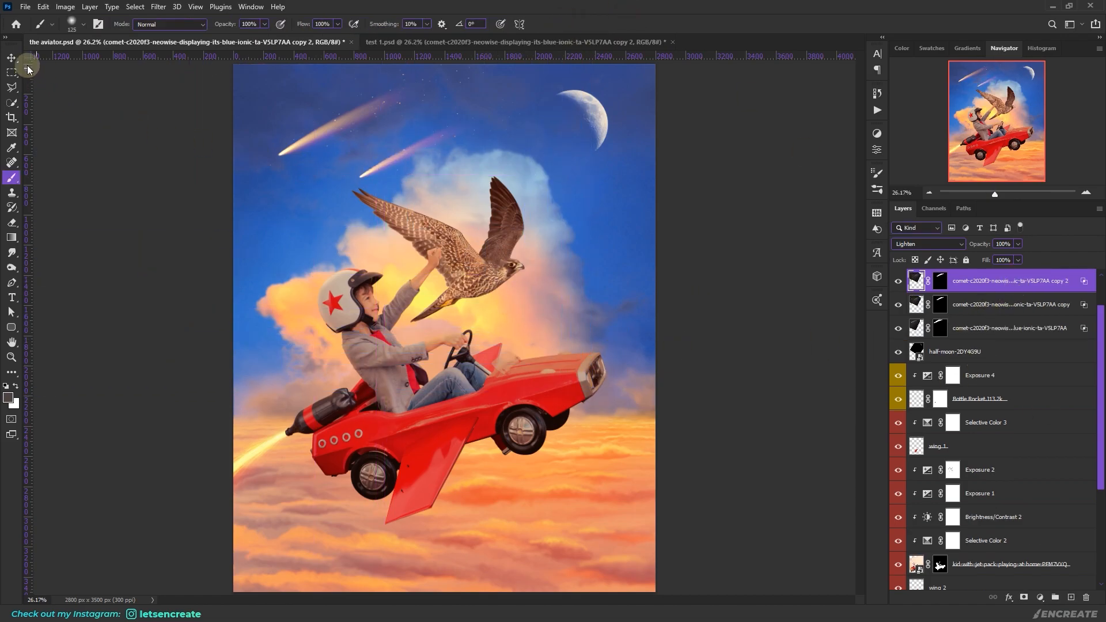
click(12, 58)
drag(357, 159, 625, 230)
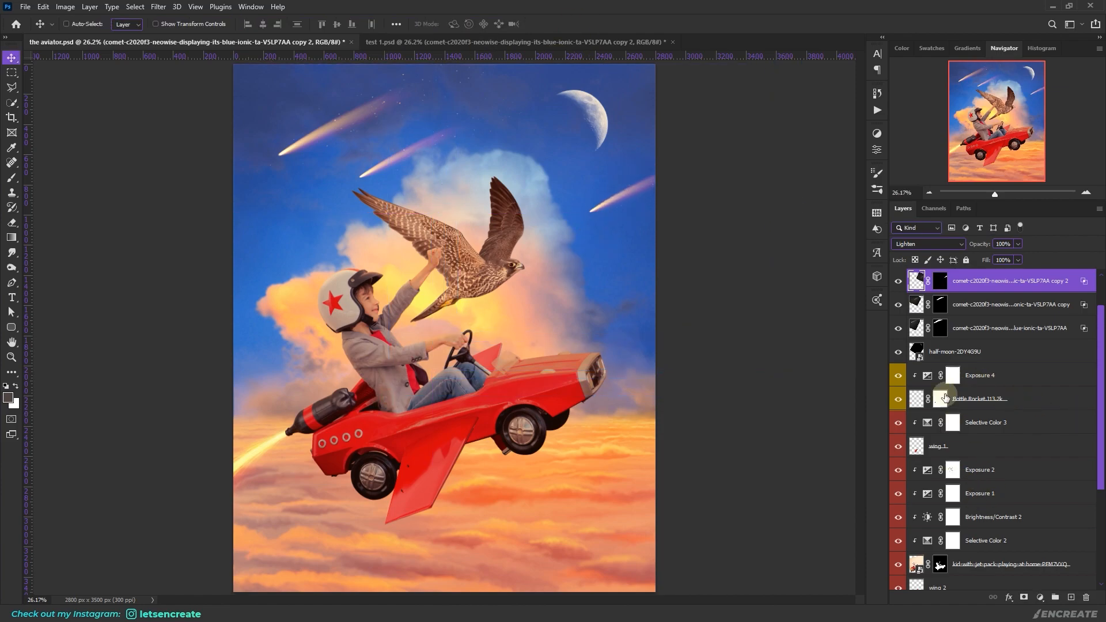
Place the plane contrail stock image directly above Exposure 3 and shift it up and right so the trails rise behind the car
drag(1103, 348, 1094, 457)
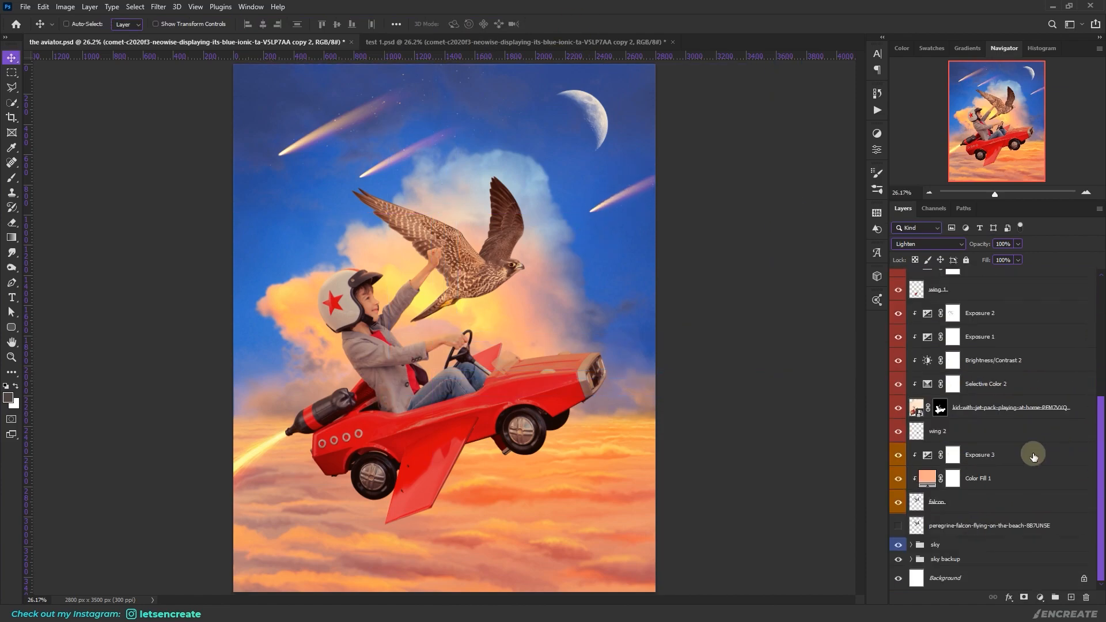
click(732, 115)
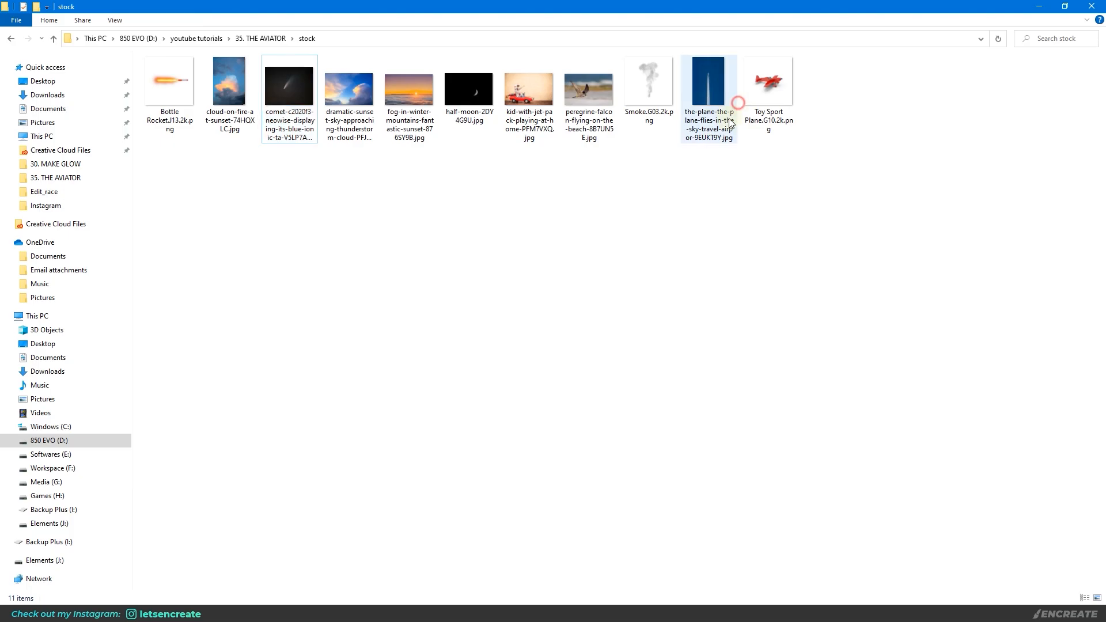
drag(730, 122, 525, 389)
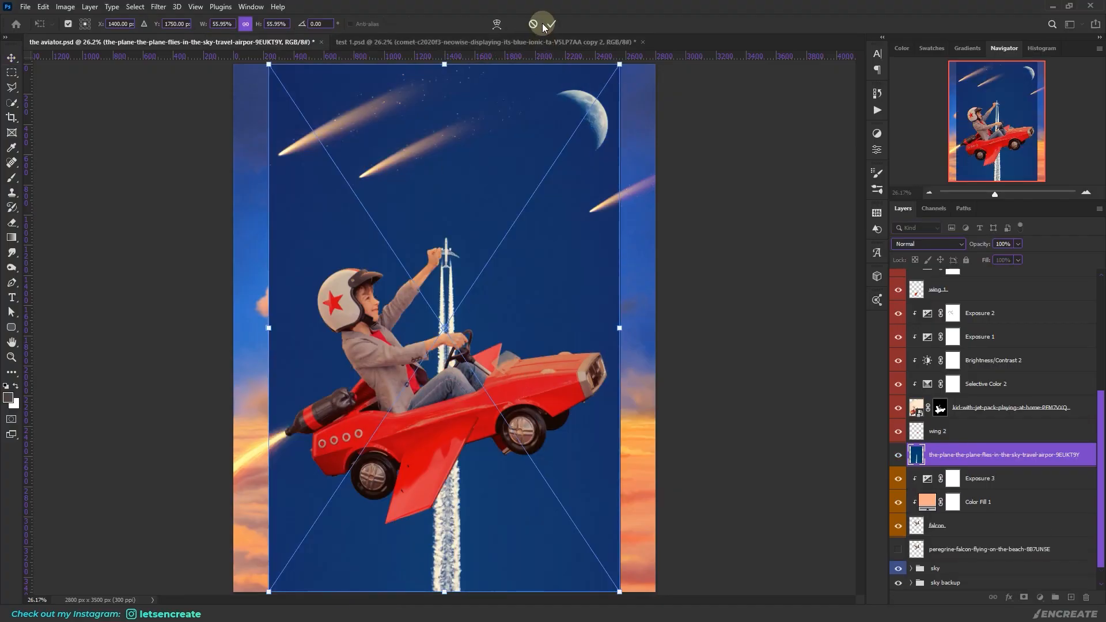
key(Return)
drag(420, 266, 526, 231)
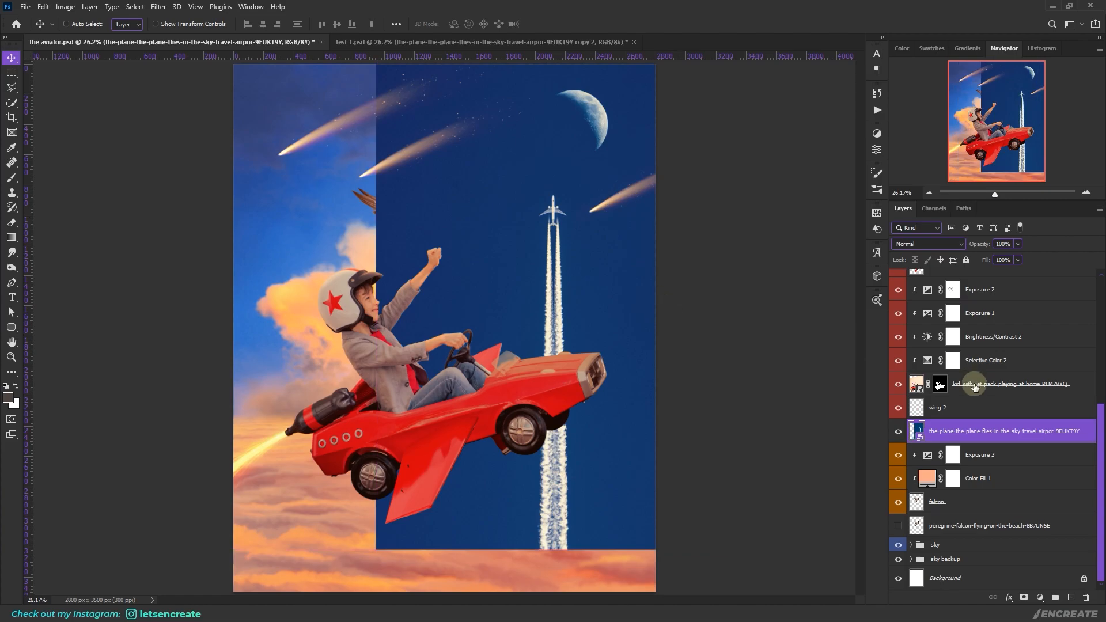
Rasterize the plane contrail layer and add a layer mask to it
right_click(973, 430)
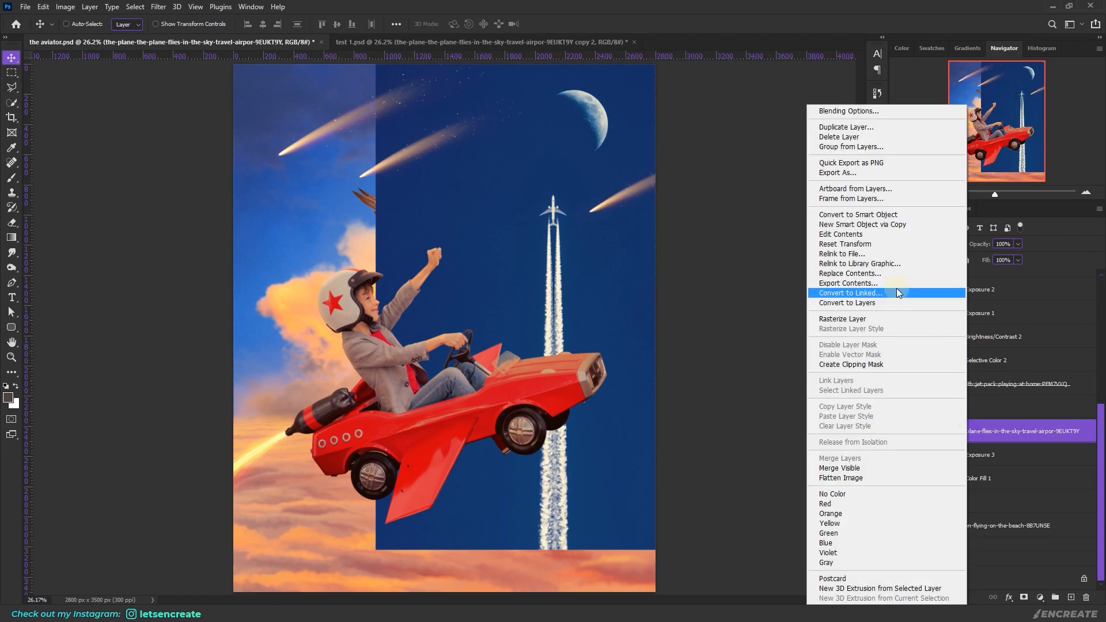
click(830, 321)
click(1023, 597)
Paint black on the contrail layer's mask to hide the airplane and the left of the two trails
key(b)
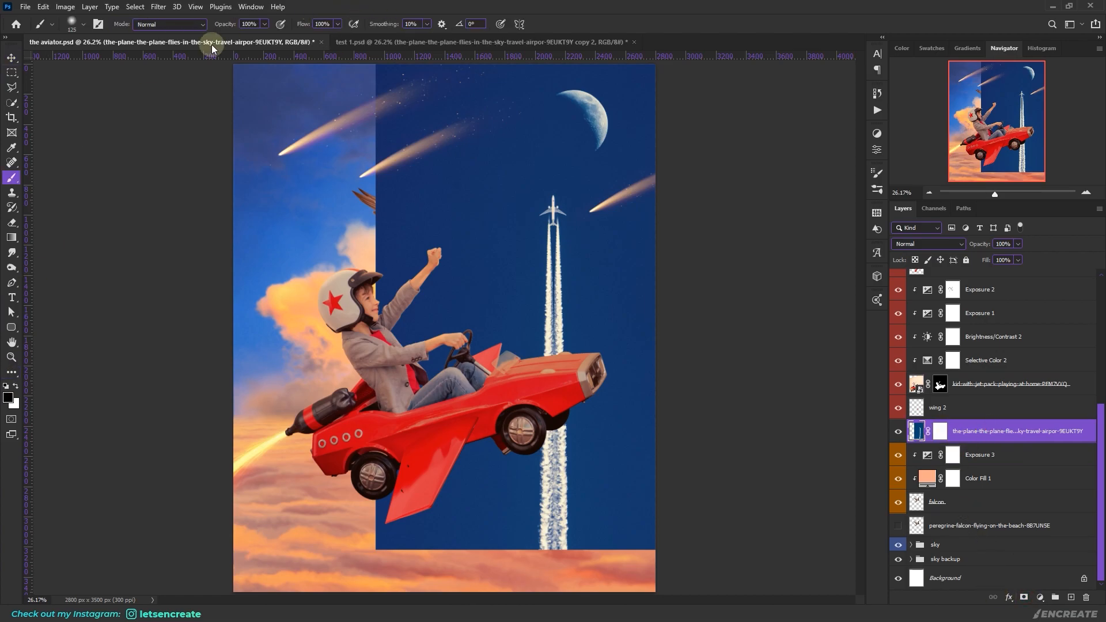
drag(539, 201, 550, 204)
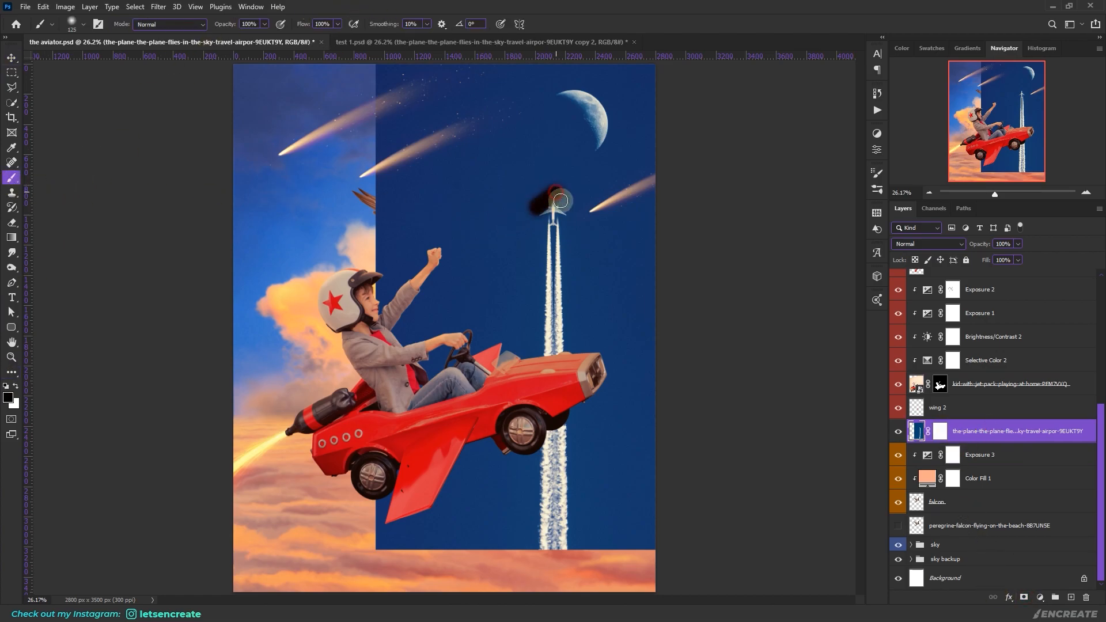
key(ctrl+z)
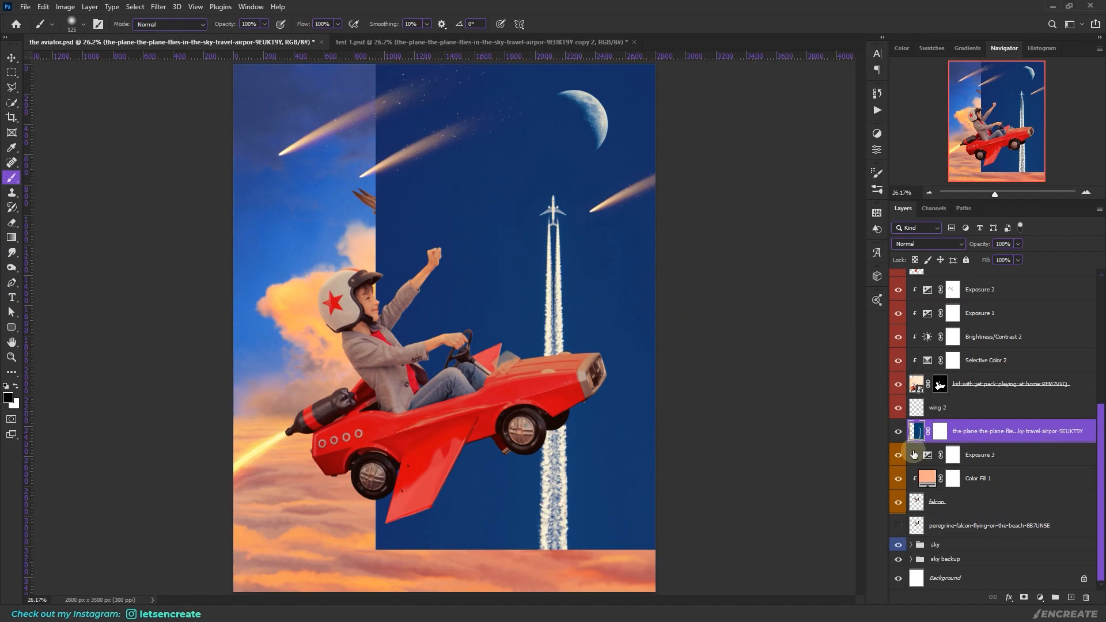
click(940, 436)
key(x)
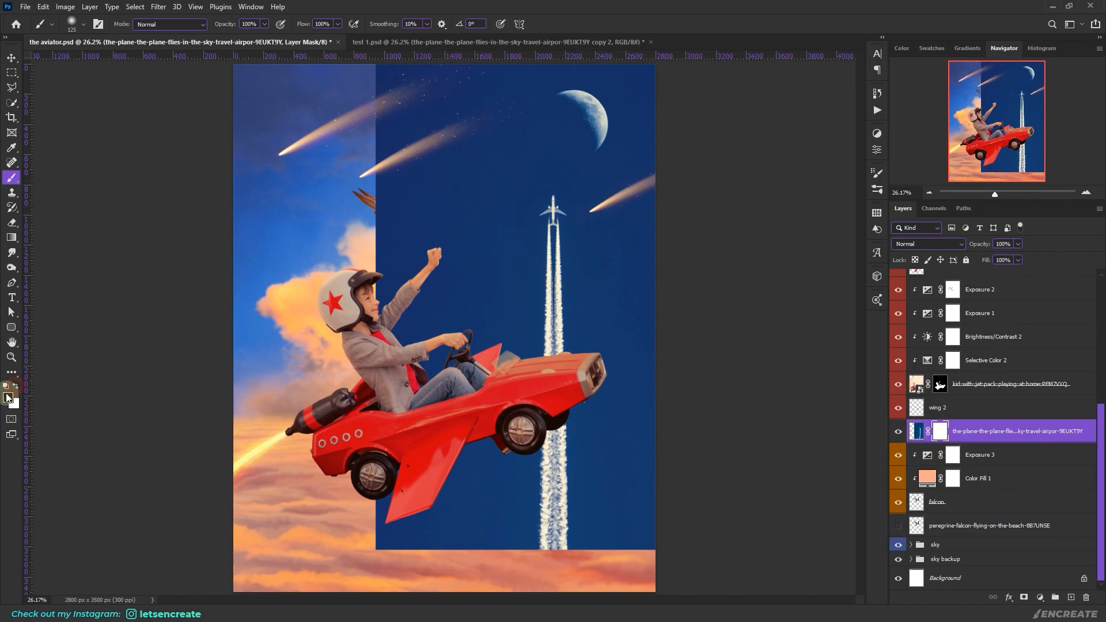
click(8, 397)
click(818, 231)
click(1058, 78)
mouse_move(528, 206)
mouse_down()
mouse_move(557, 199)
mouse_move(558, 212)
mouse_up()
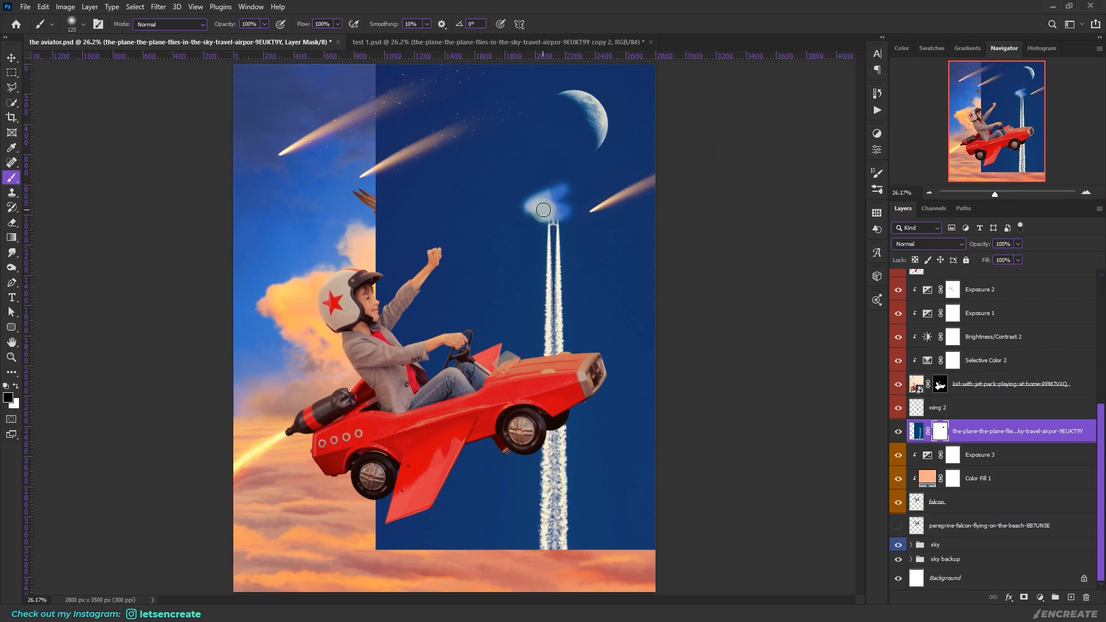
key(bracketright)
key(bracketright)
mouse_move(549, 226)
mouse_down()
mouse_move(548, 448)
mouse_move(531, 506)
mouse_up()
key(x)
key(x)
Set the contrail layer's blend mode to Screen and split its Blend If shadow threshold for This Layer to 45/144
click(905, 248)
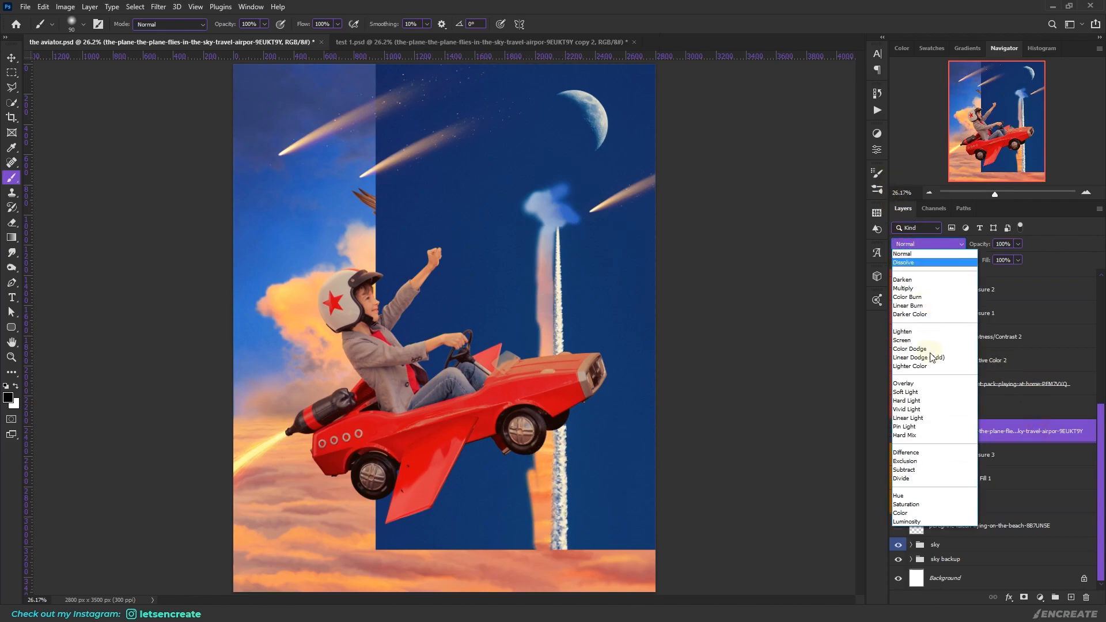
click(910, 342)
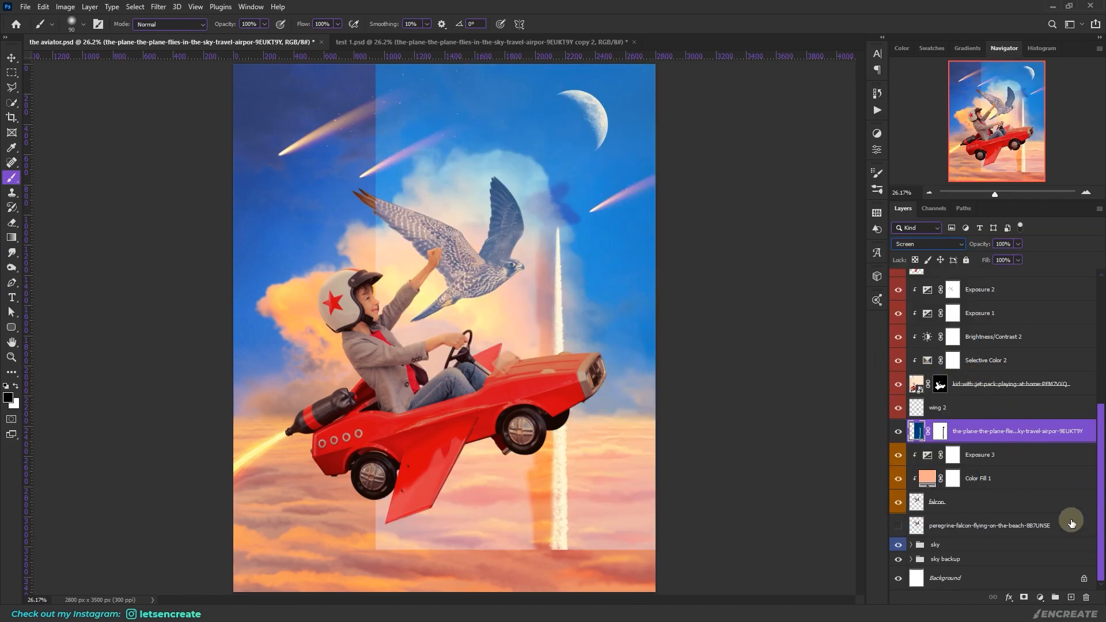
right_click(1075, 456)
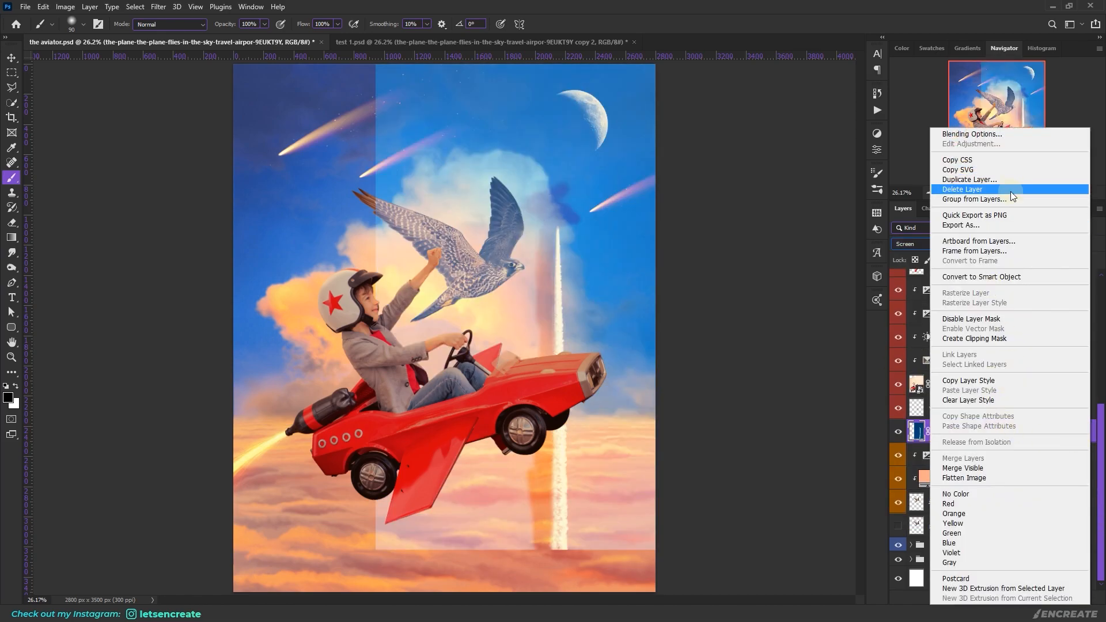
click(989, 133)
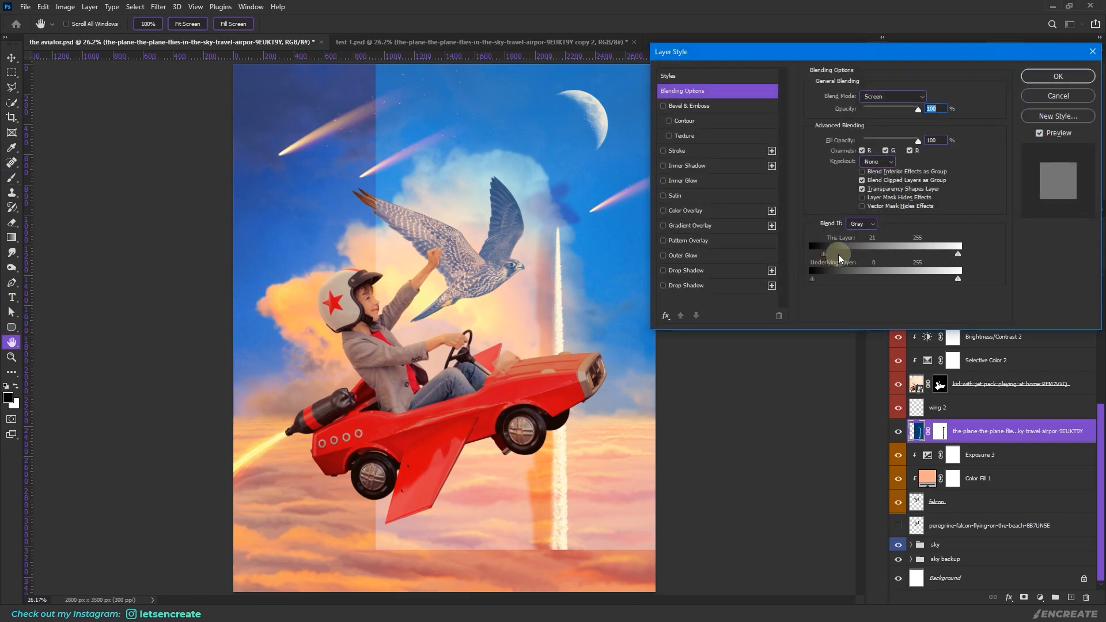
drag(838, 254, 902, 254)
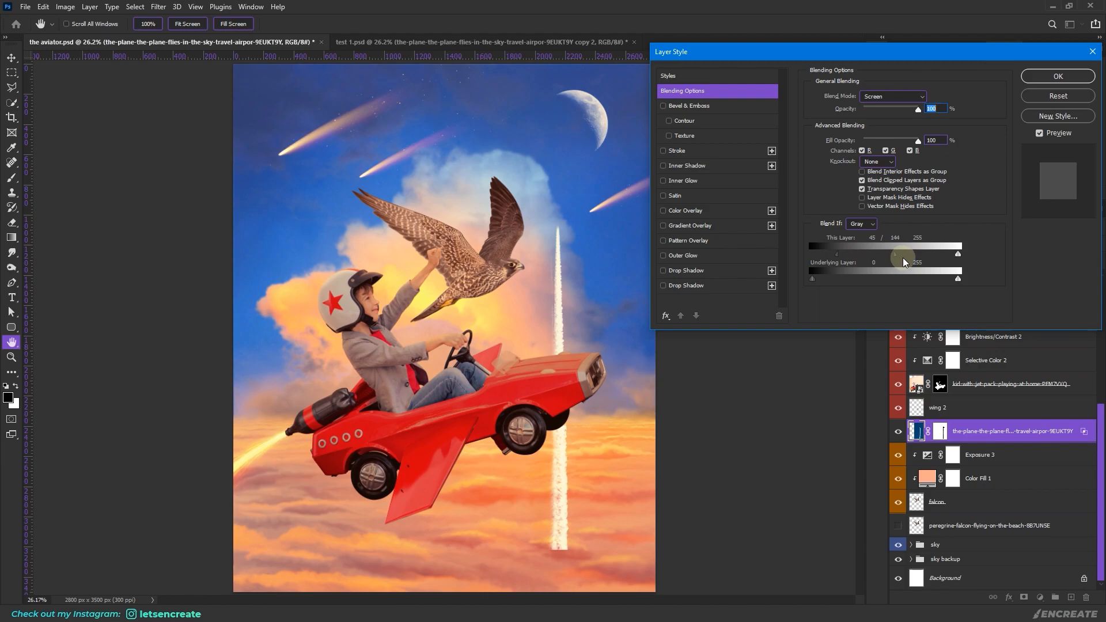
click(1058, 76)
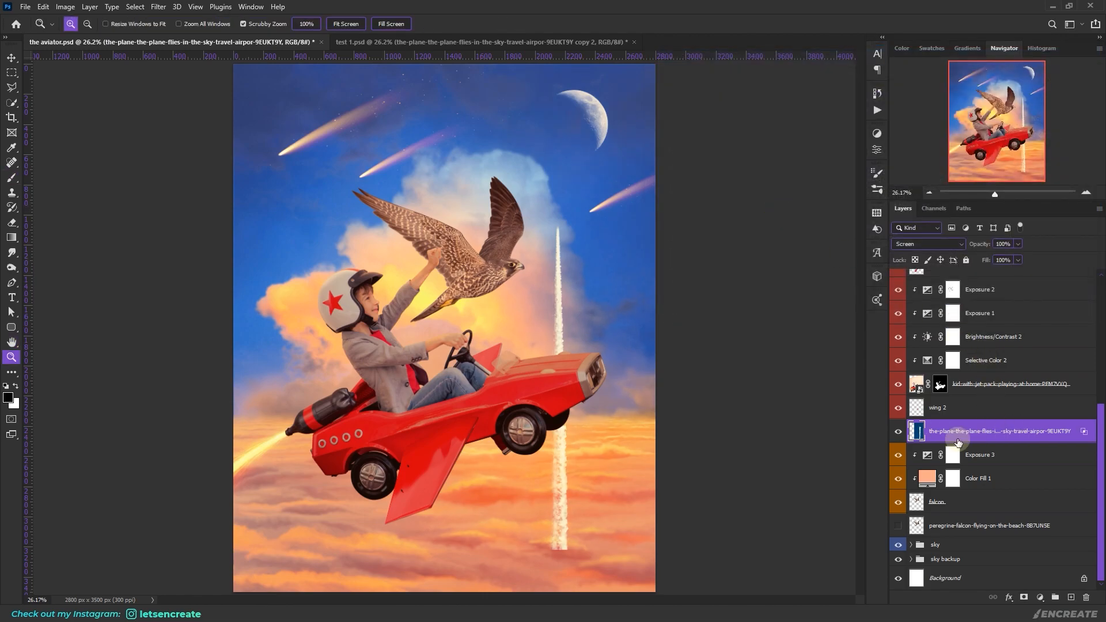
Duplicate the contrail layer and hide the original as a backup
key(ctrl+j)
click(897, 454)
click(897, 454)
key(v)
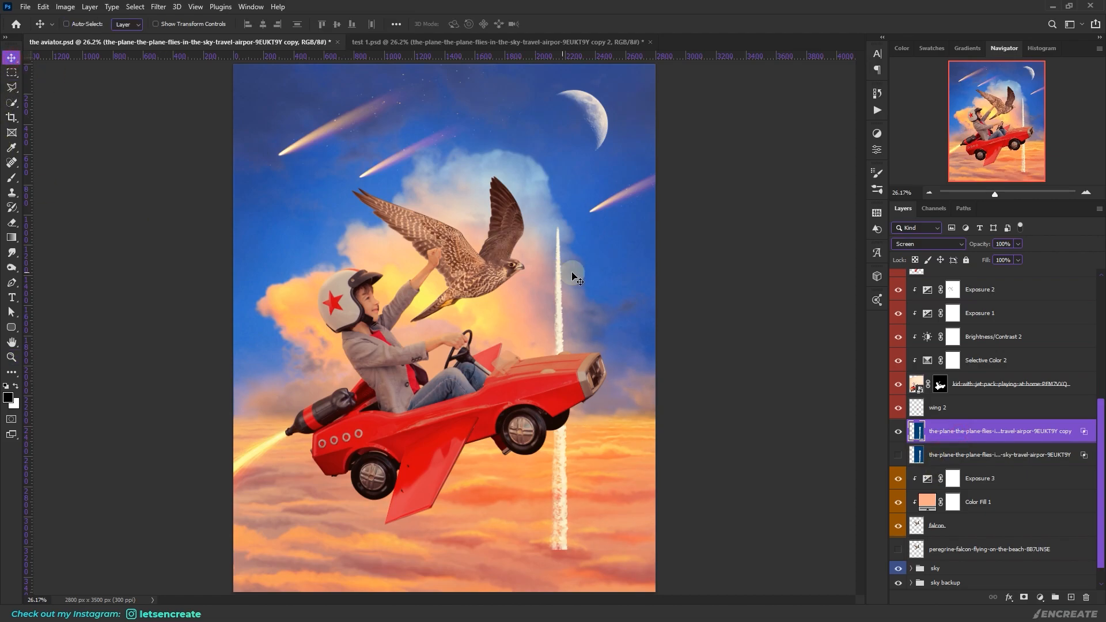
Rotate and move the contrail copy so it trails diagonally from the red wing's lower tip to the canvas's lower-left corner
drag(573, 272, 490, 204)
key(ctrl+t)
drag(631, 89, 743, 372)
drag(518, 322, 474, 504)
drag(752, 530, 747, 571)
drag(496, 508, 448, 528)
click(570, 24)
Warp the wing-tip contrail to bend it slightly near its lower-left end
key(ctrl+t)
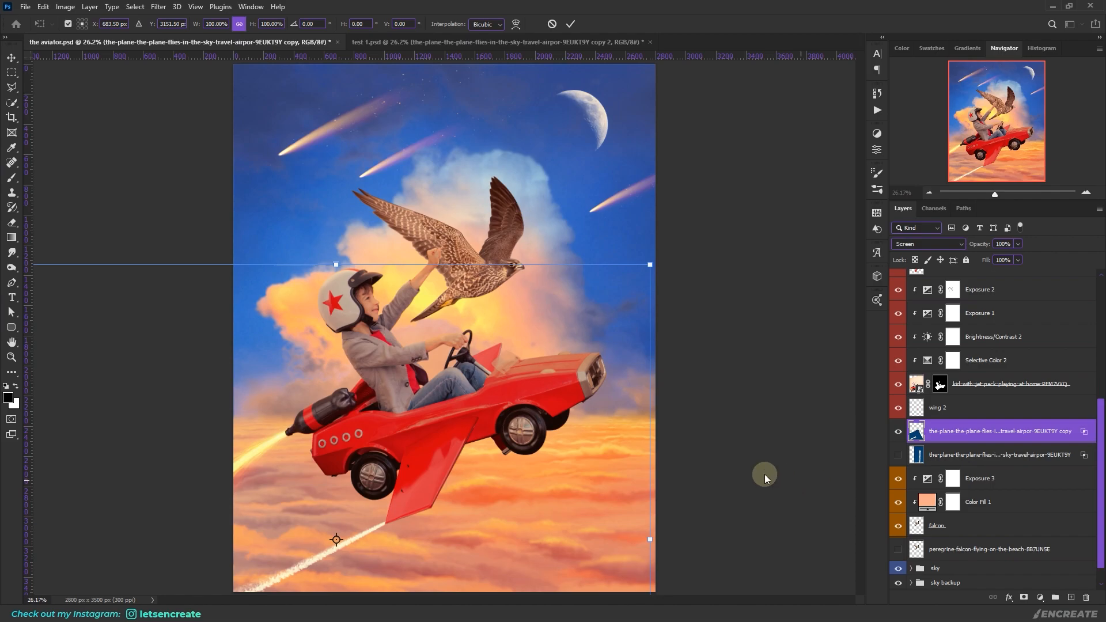
right_click(510, 368)
click(592, 424)
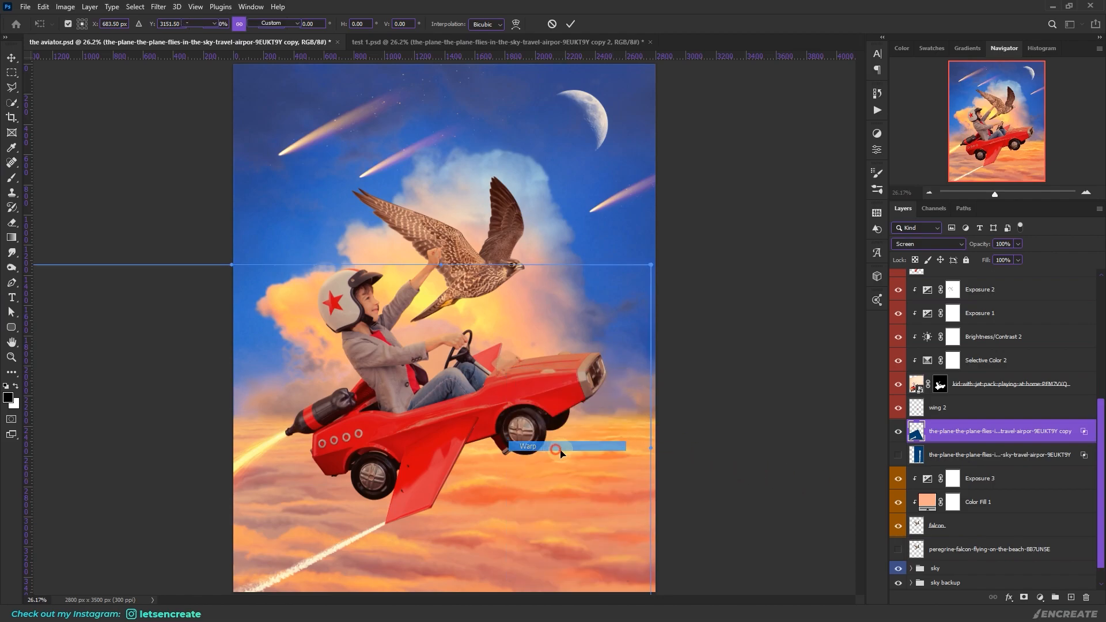
drag(260, 557, 257, 539)
click(570, 24)
drag(322, 523, 377, 543)
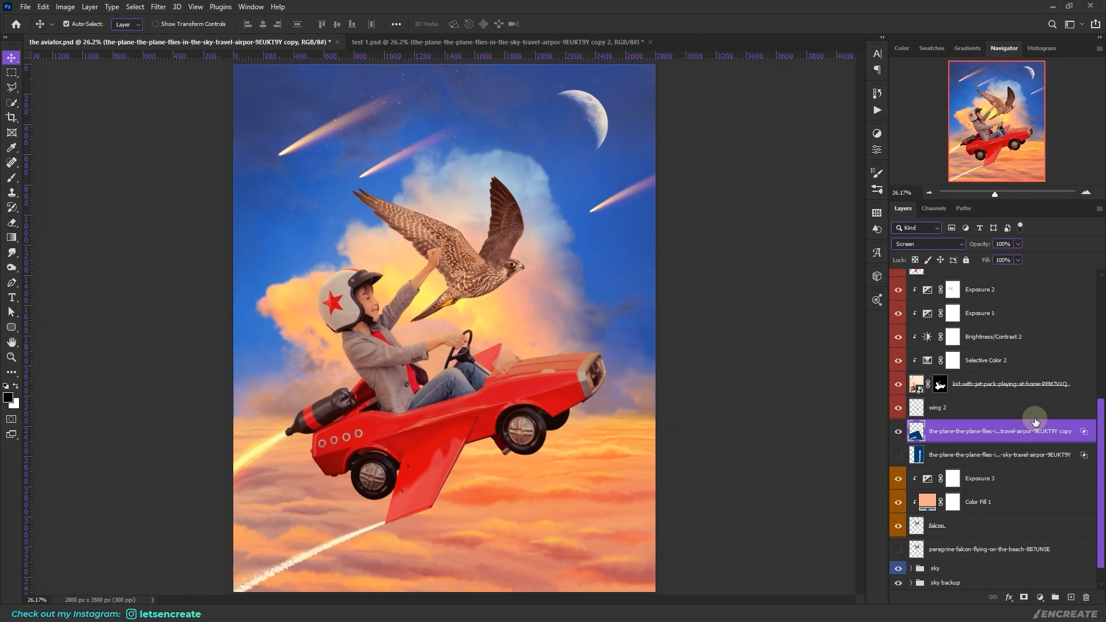
Duplicate the wing-tip contrail, place the copy behind the car just below the rocket flame, and rotate and warp it
key(ctrl+j)
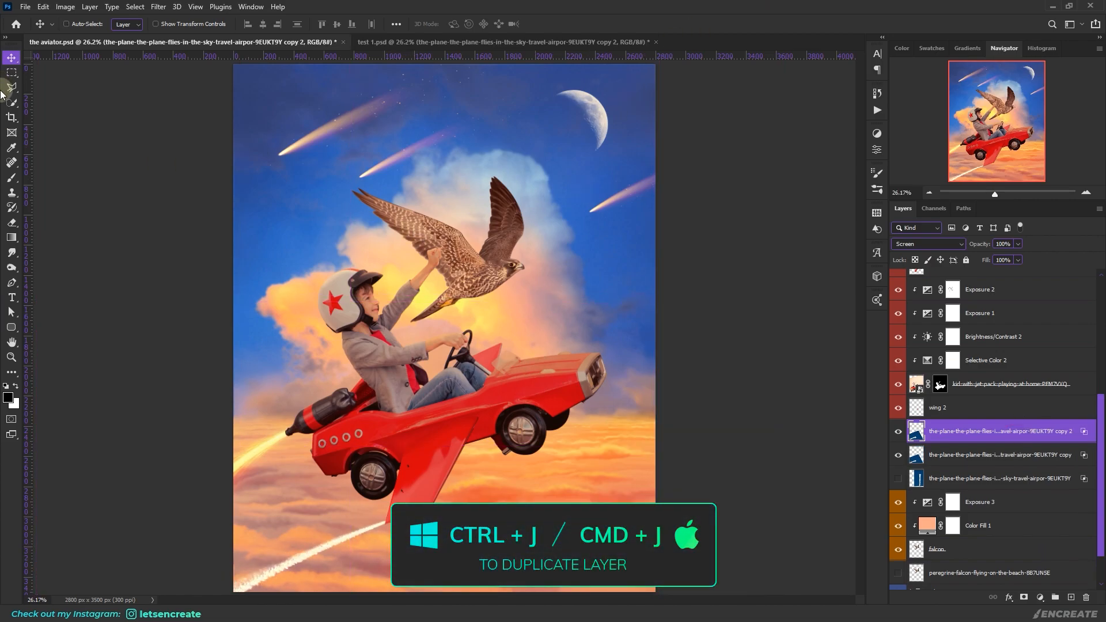
drag(353, 518, 438, 370)
key(ctrl+t)
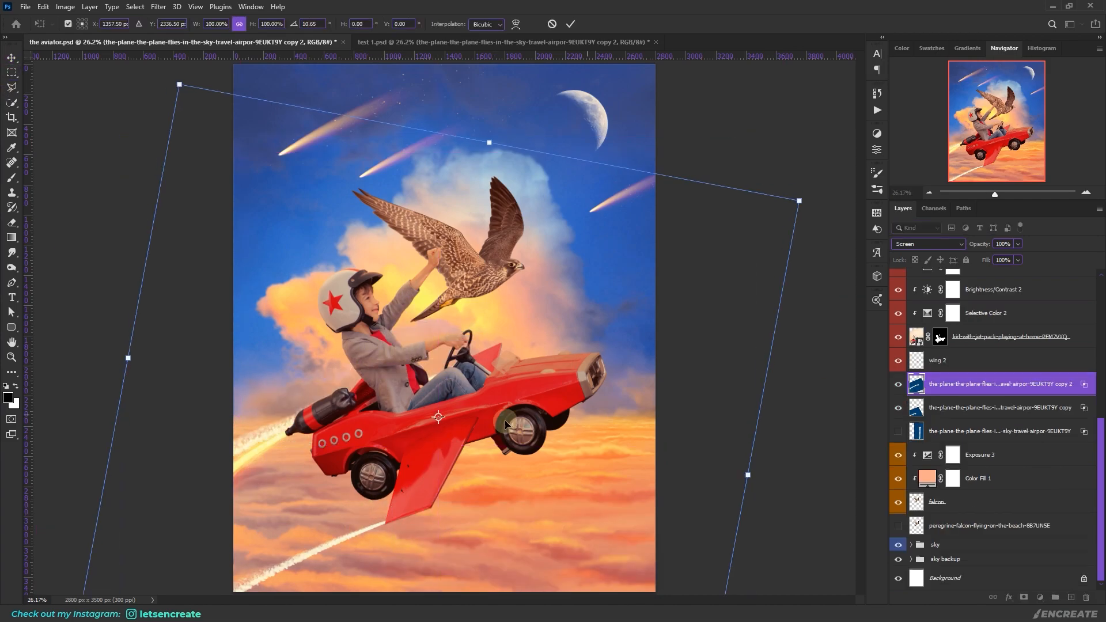
drag(489, 416, 481, 404)
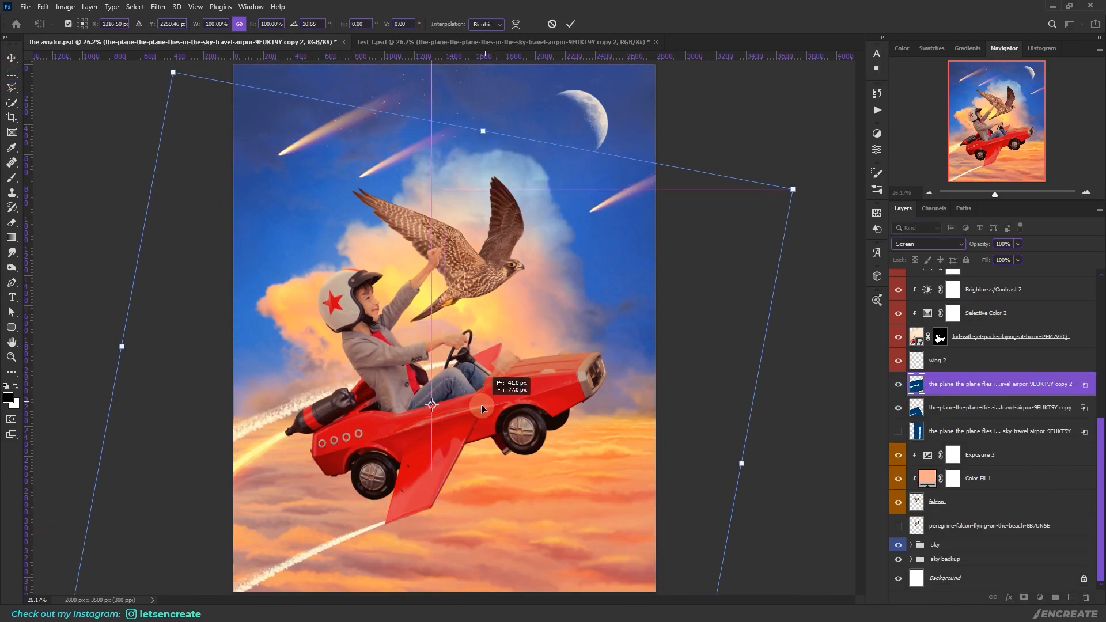
click(550, 23)
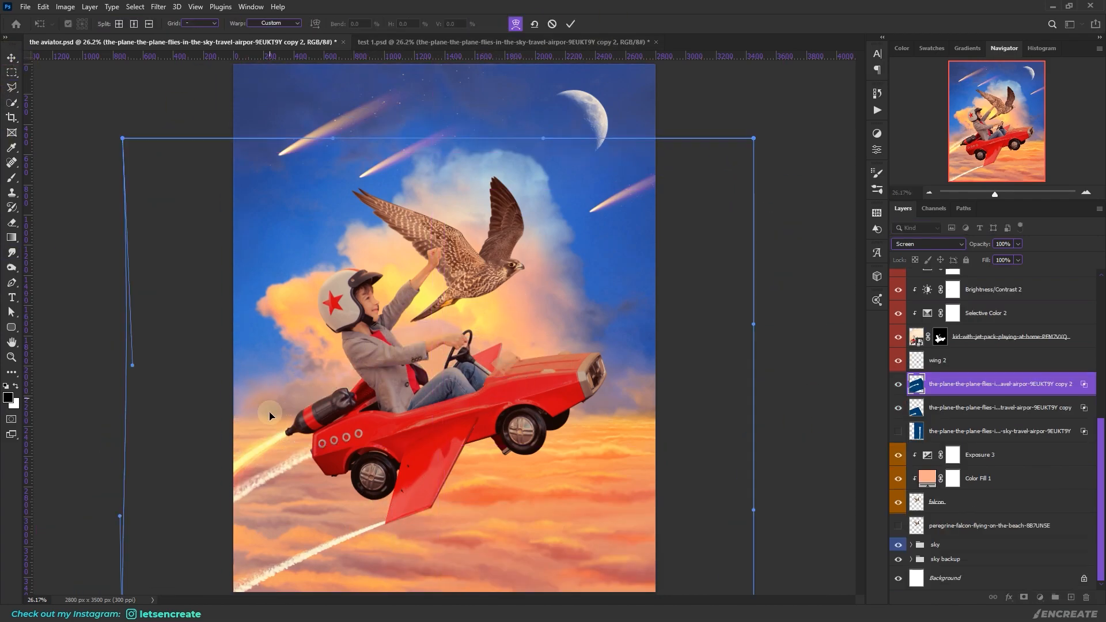
mouse_move(271, 413)
mouse_down()
mouse_move(264, 402)
mouse_move(266, 417)
mouse_up()
click(570, 24)
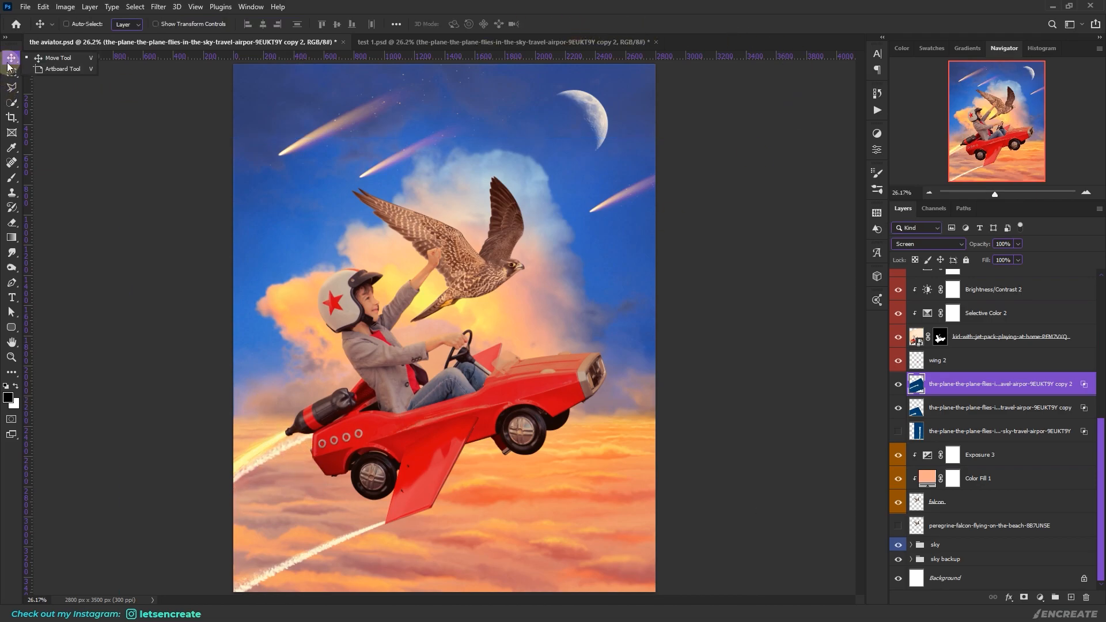
Reposition the second contrail below the rocket flame and rotate it to about -6.1 degrees
mouse_move(521, 479)
mouse_down()
mouse_move(527, 450)
mouse_move(513, 467)
mouse_up()
key(ctrl+t)
drag(535, 399, 545, 396)
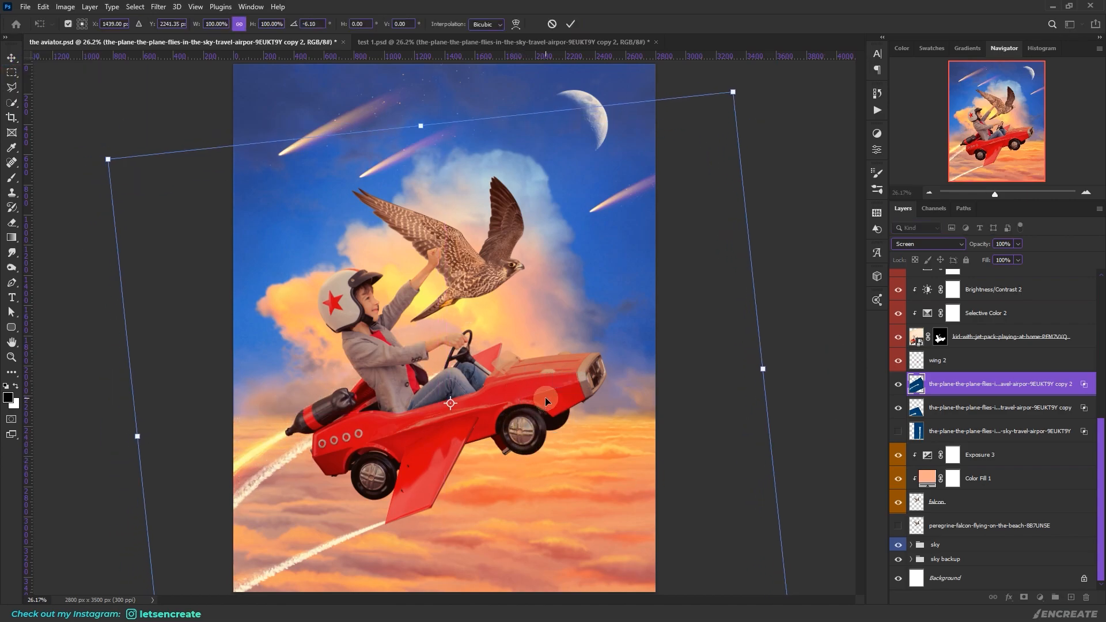
click(570, 24)
Smudge the second contrail below the flame with a soft 90 px brush at 50% strength, with Sample All Layers off
click(11, 253)
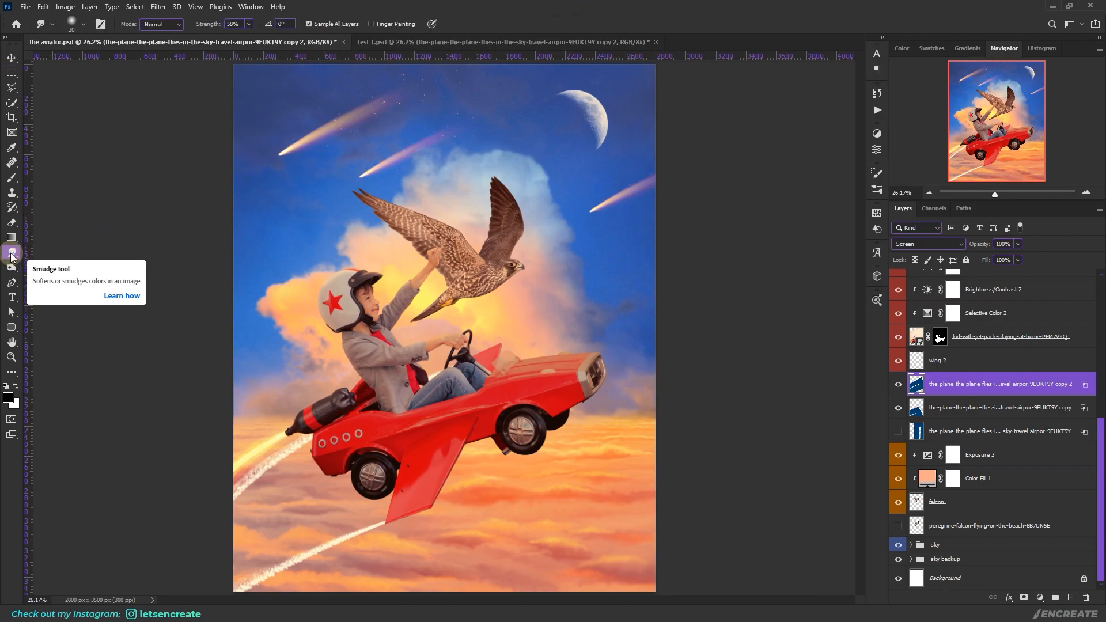
right_click(11, 253)
drag(205, 27, 204, 28)
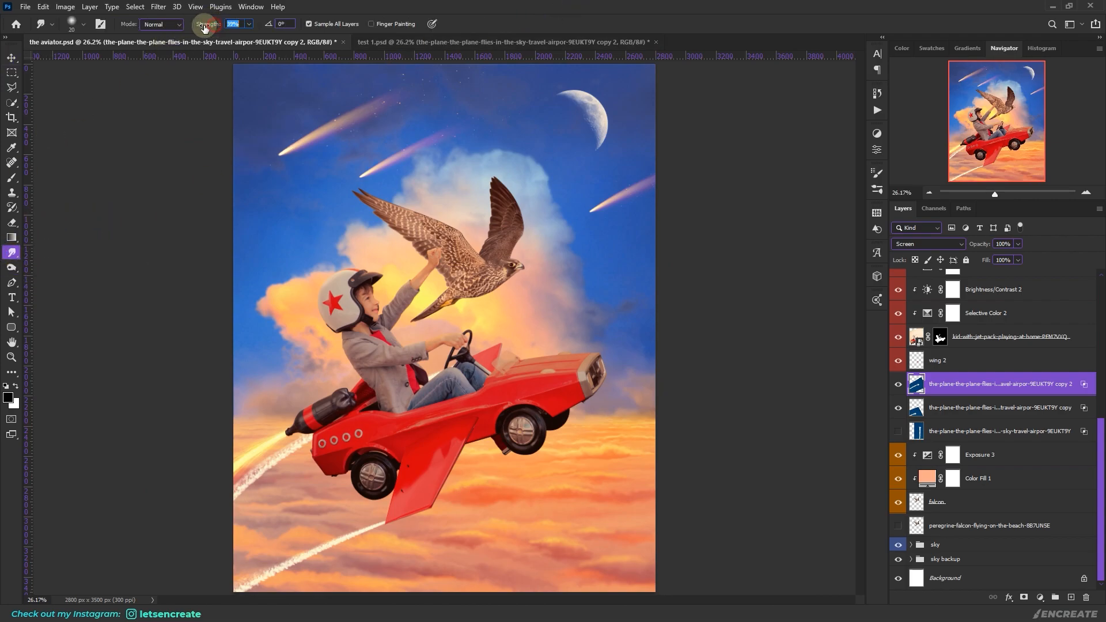
click(81, 24)
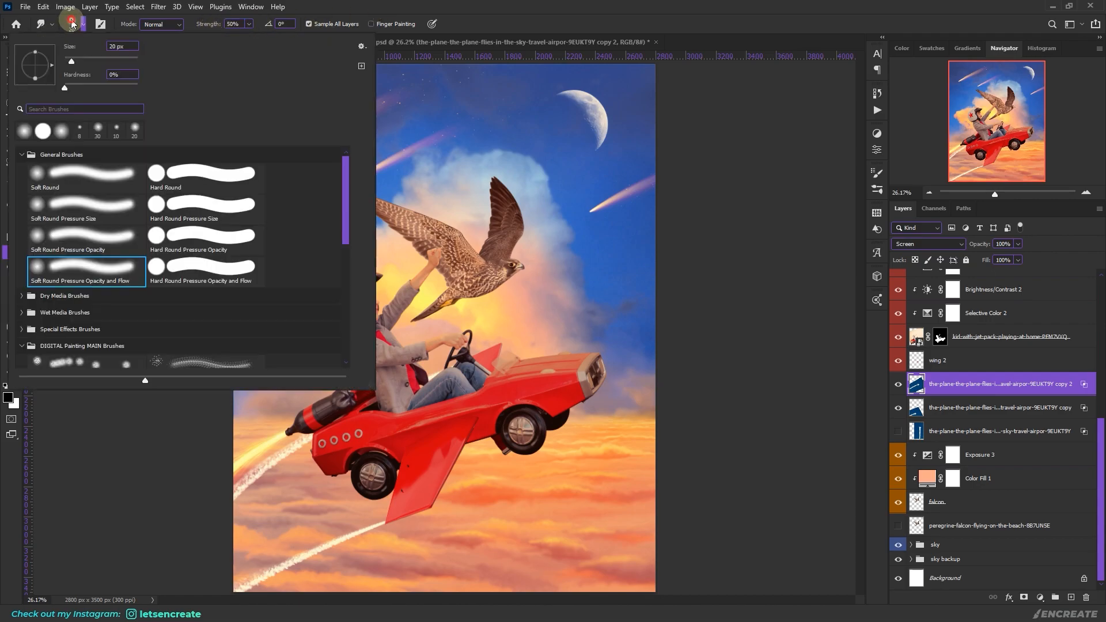
click(522, 2)
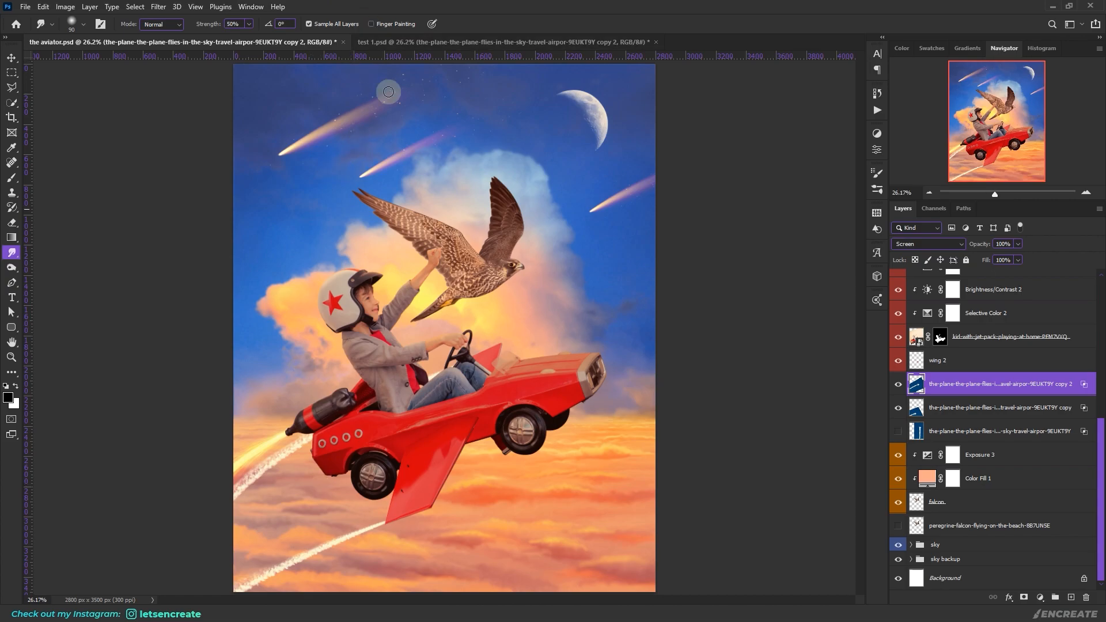
click(500, 9)
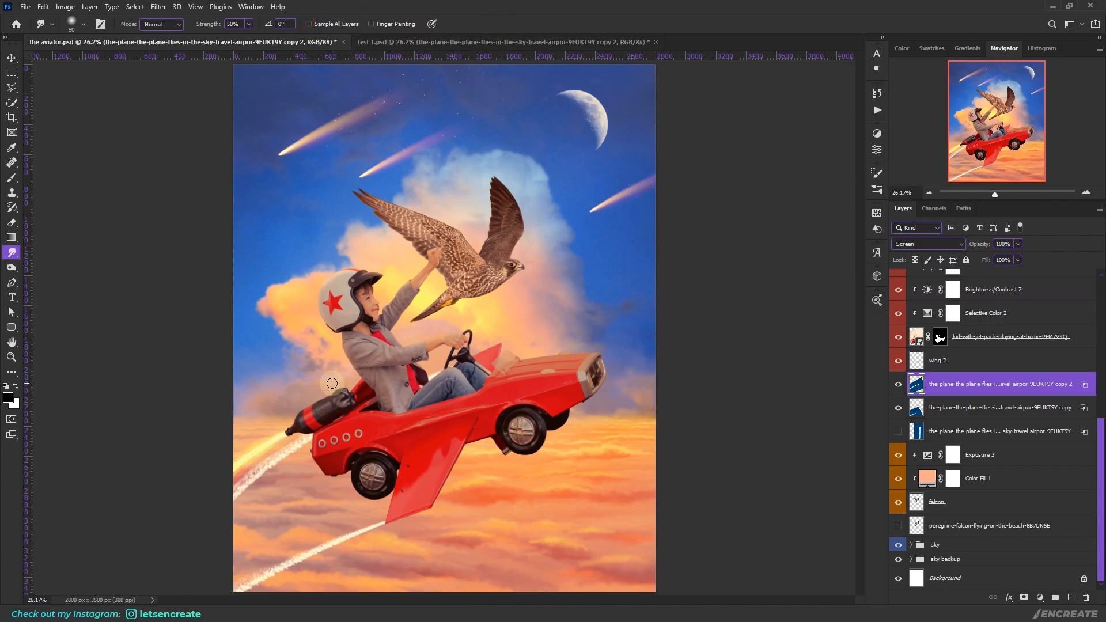
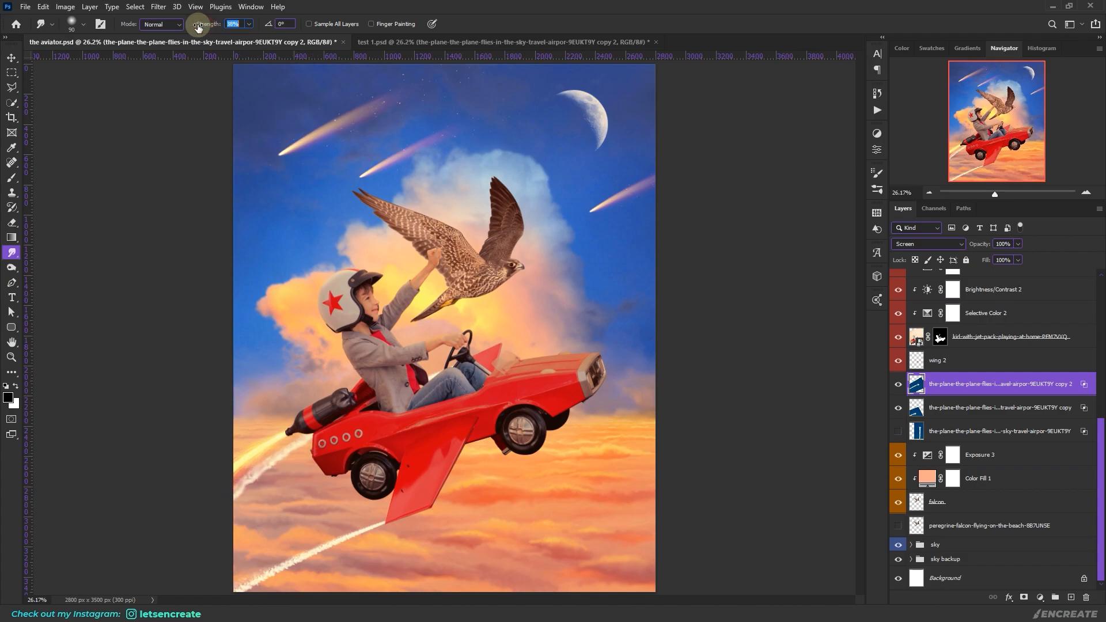
Lower the Smudge strength to 31% and smudge the rough edges of both contrails into soft smoke
drag(197, 27, 191, 27)
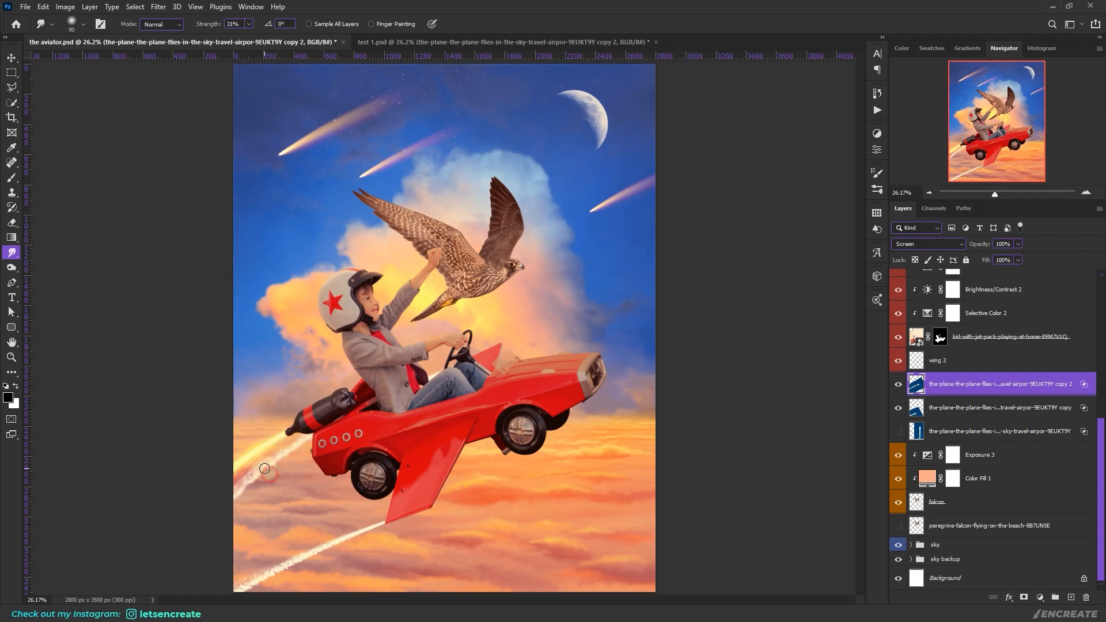
click(893, 415)
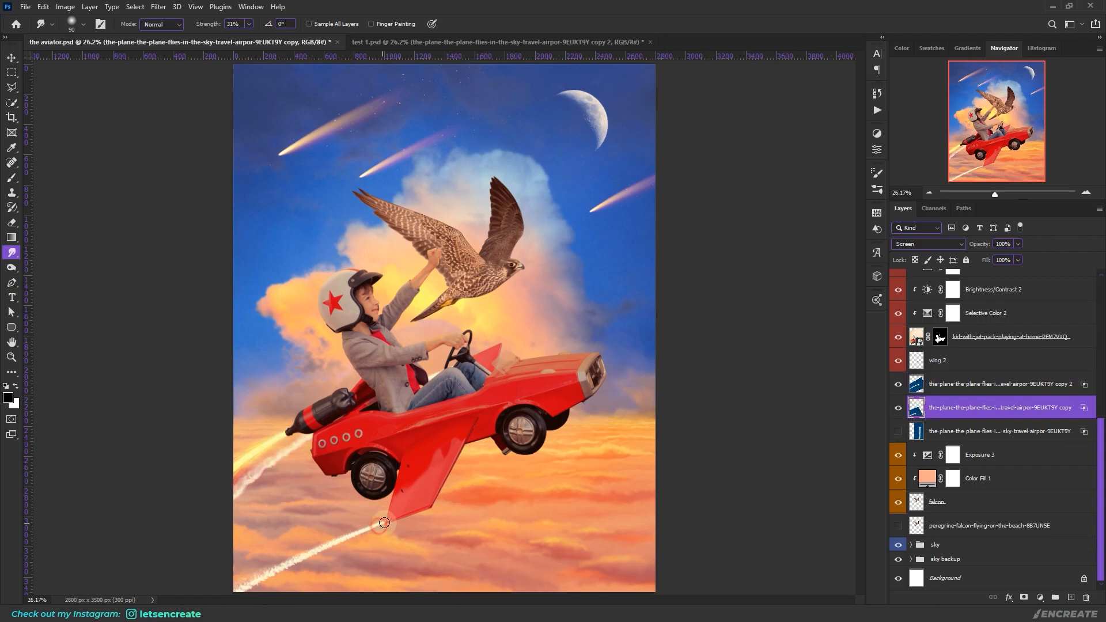
key(alt+bracketright)
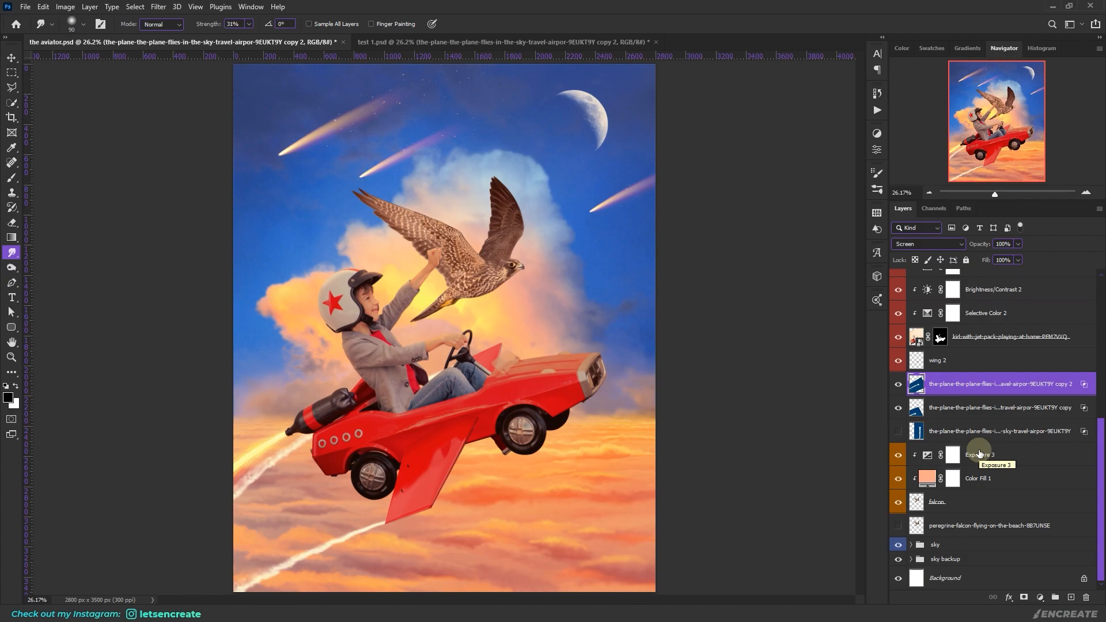
Group the layers from Selective Color 3 down to wing 2 and name the group "subject"
scroll(979, 455, up, 4)
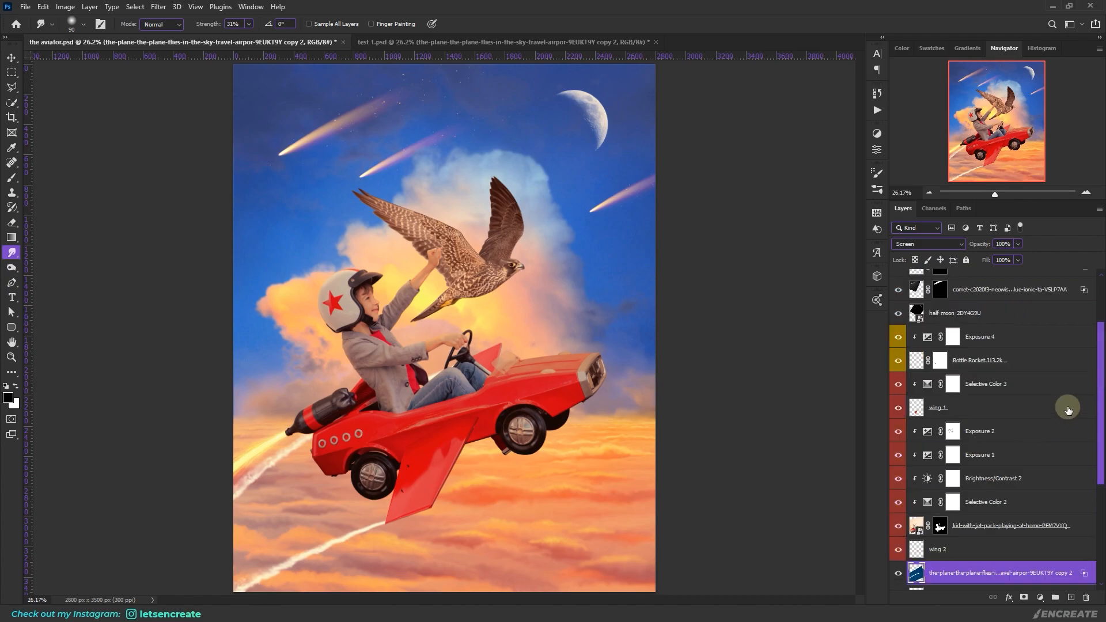
click(1033, 386)
shift+click(1025, 550)
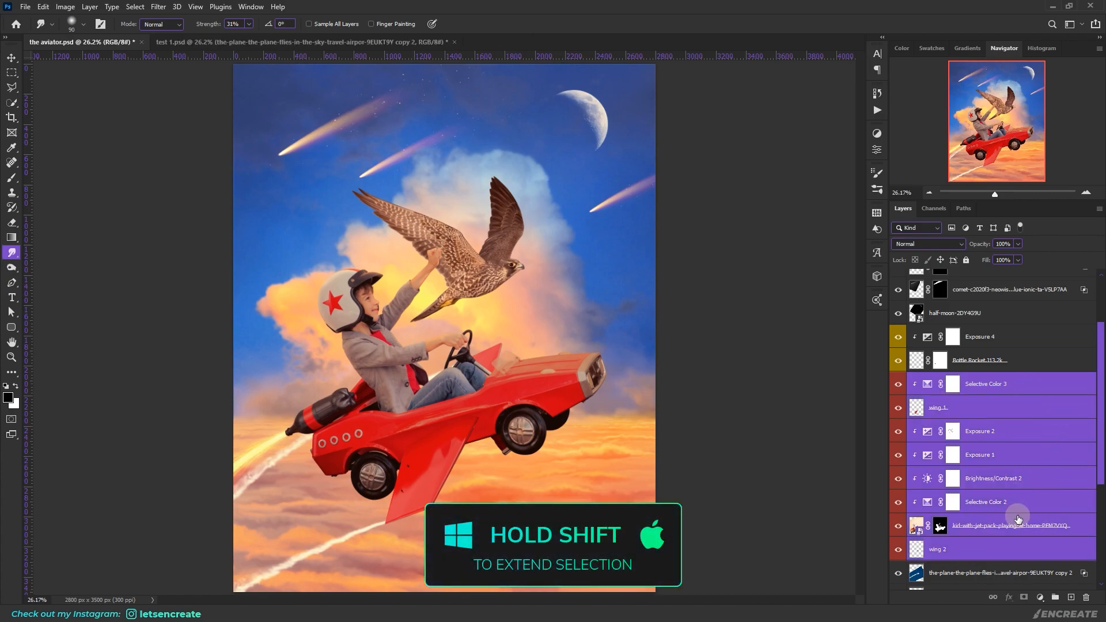
key(ctrl+g)
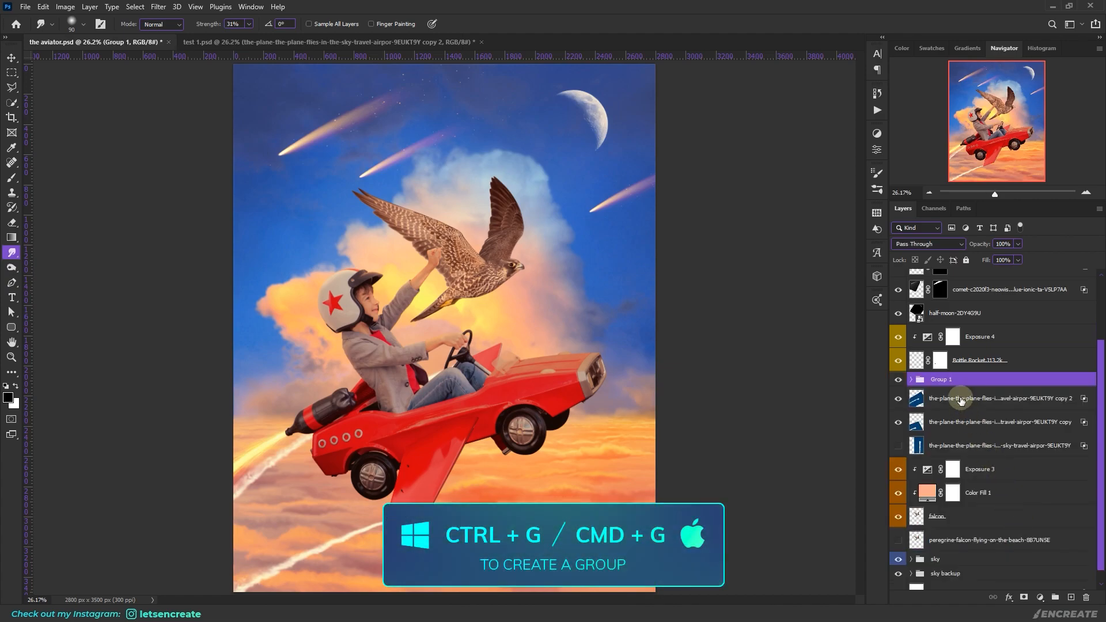
double_click(941, 379)
text(su)
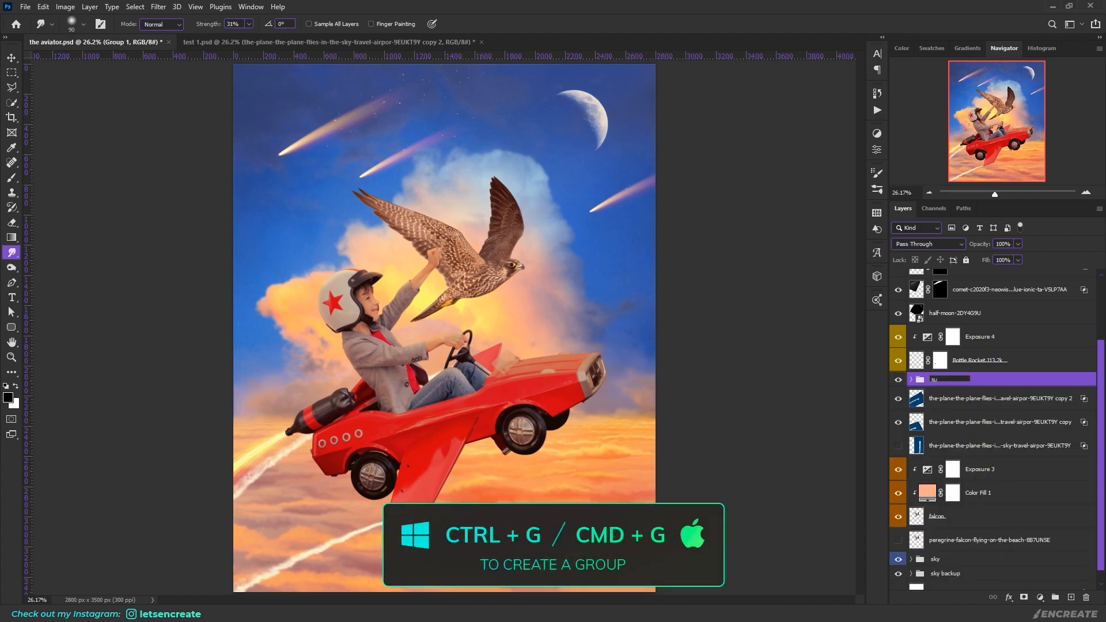
text(bject)
key(Return)
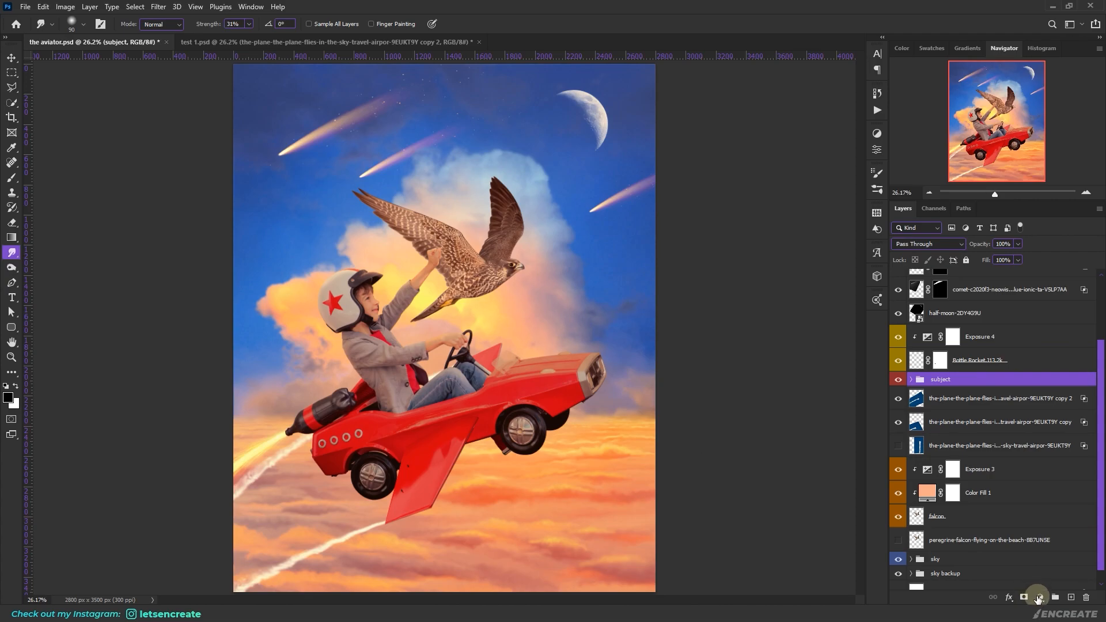
Add an orange-brown Solid Color fill layer directly above the subject group
click(1039, 598)
click(1026, 393)
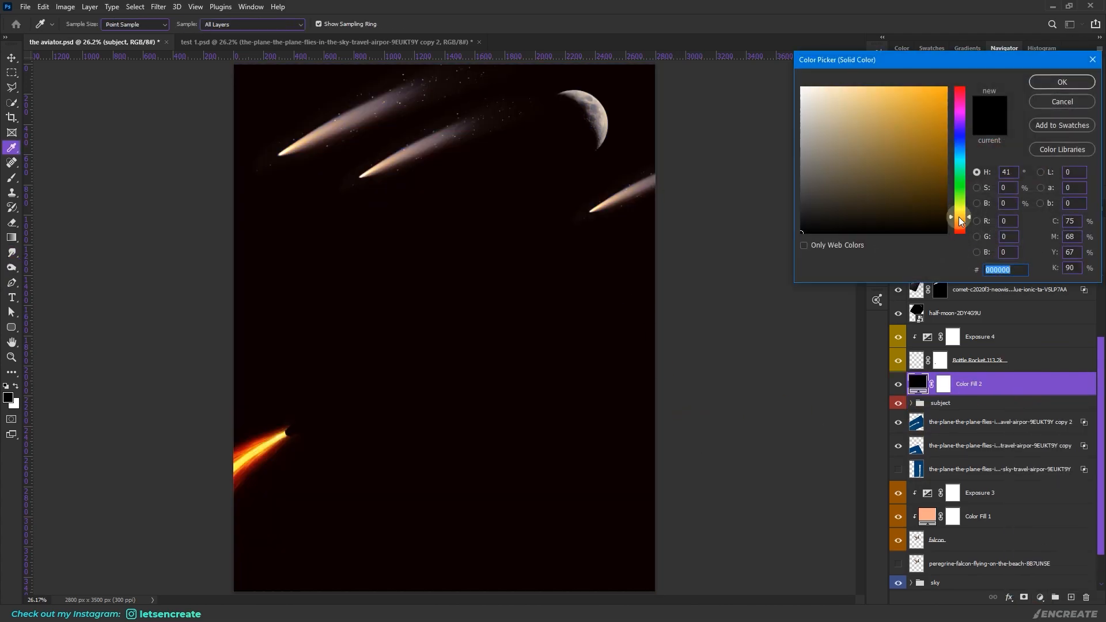
click(911, 113)
click(1061, 82)
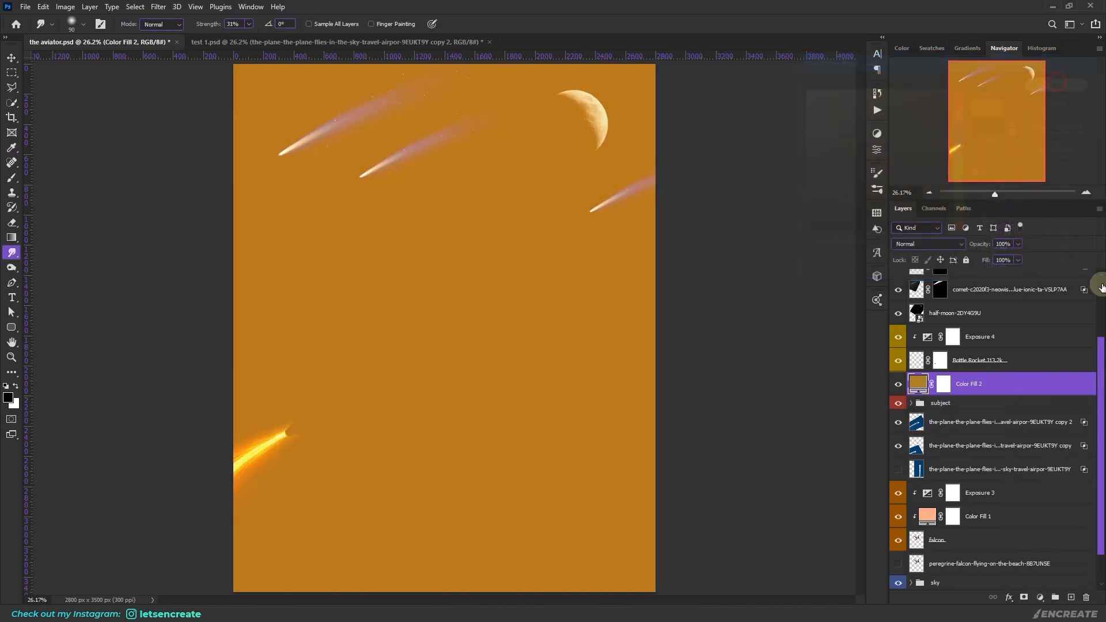
Set the orange fill layer's blend mode to Linear Dodge (Add) and invert its mask to black
click(926, 243)
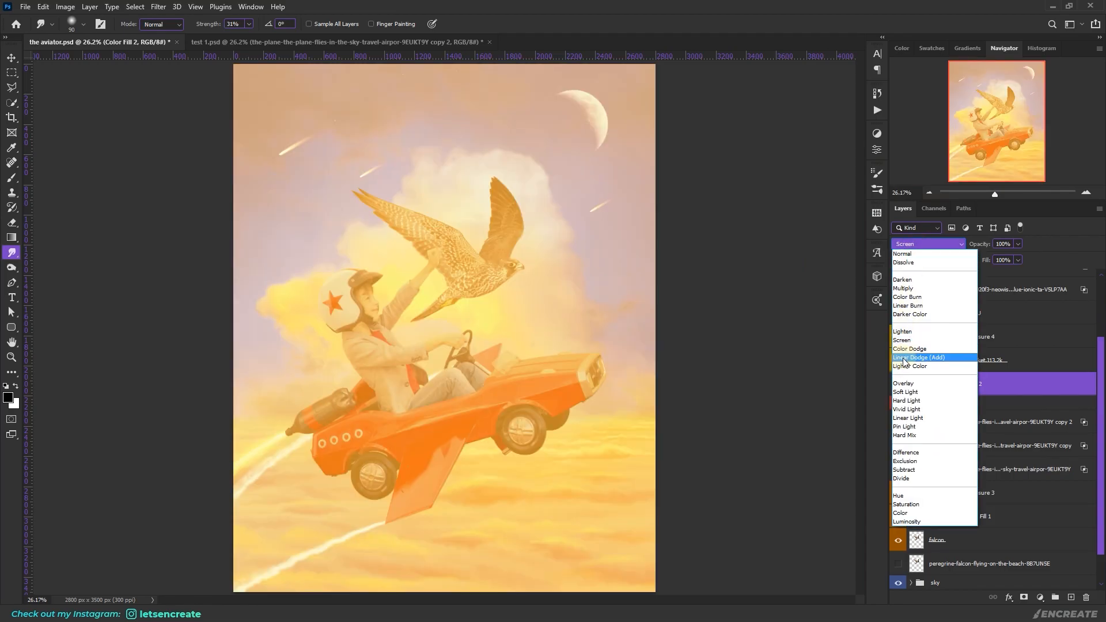
click(916, 356)
click(943, 384)
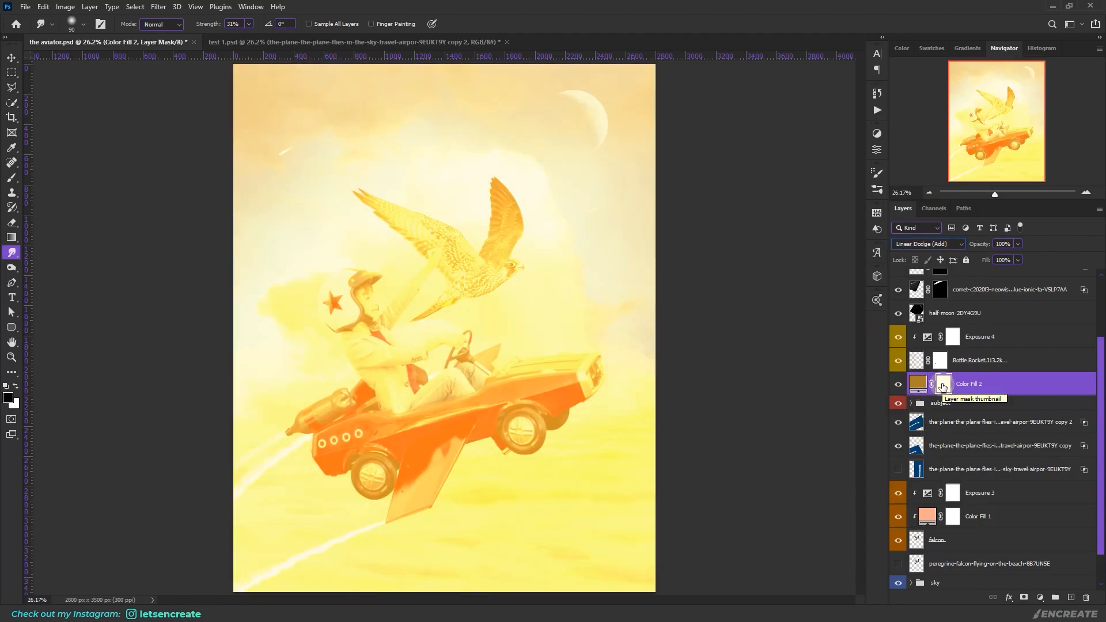
key(ctrl+i)
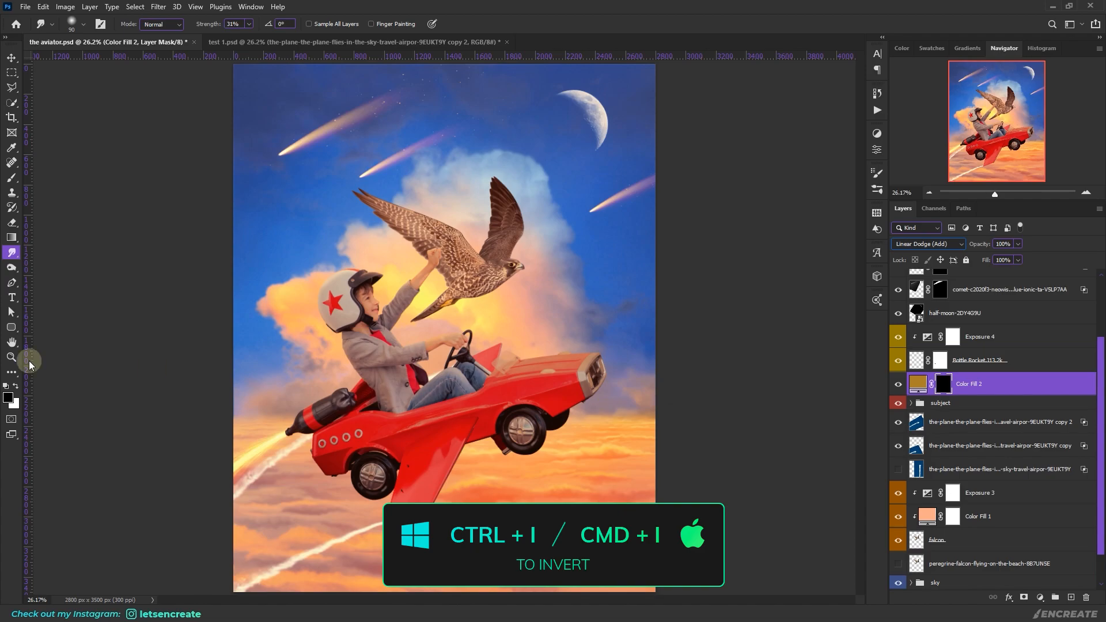
Set up a soft brush with white foreground, 47% opacity and 63% flow for painting on the fill mask
double_click(12, 357)
click(12, 178)
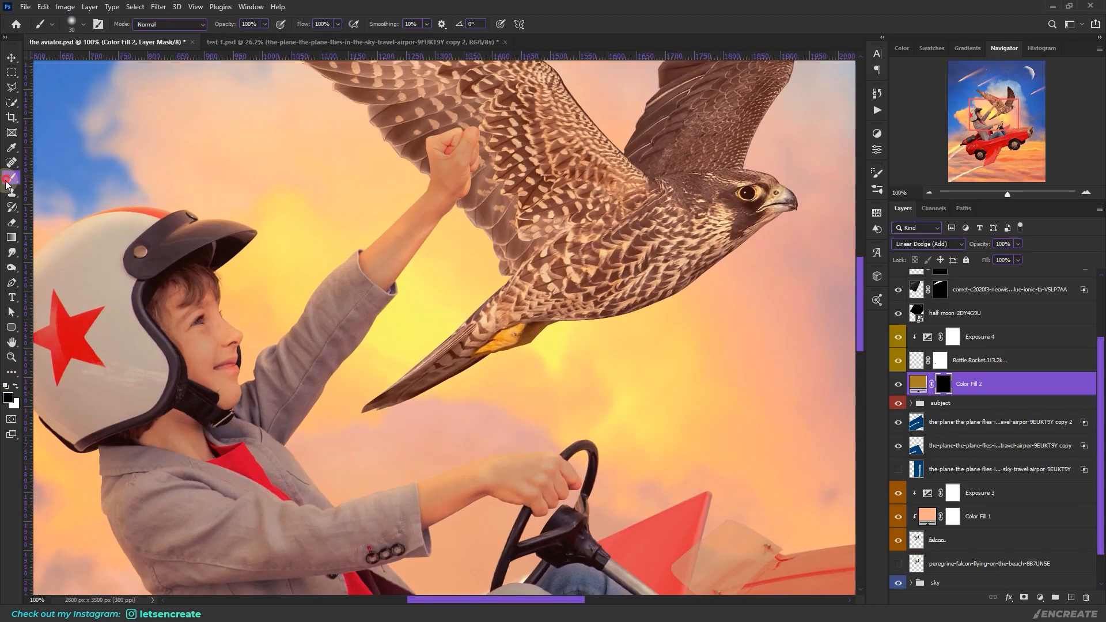
click(83, 24)
double_click(62, 272)
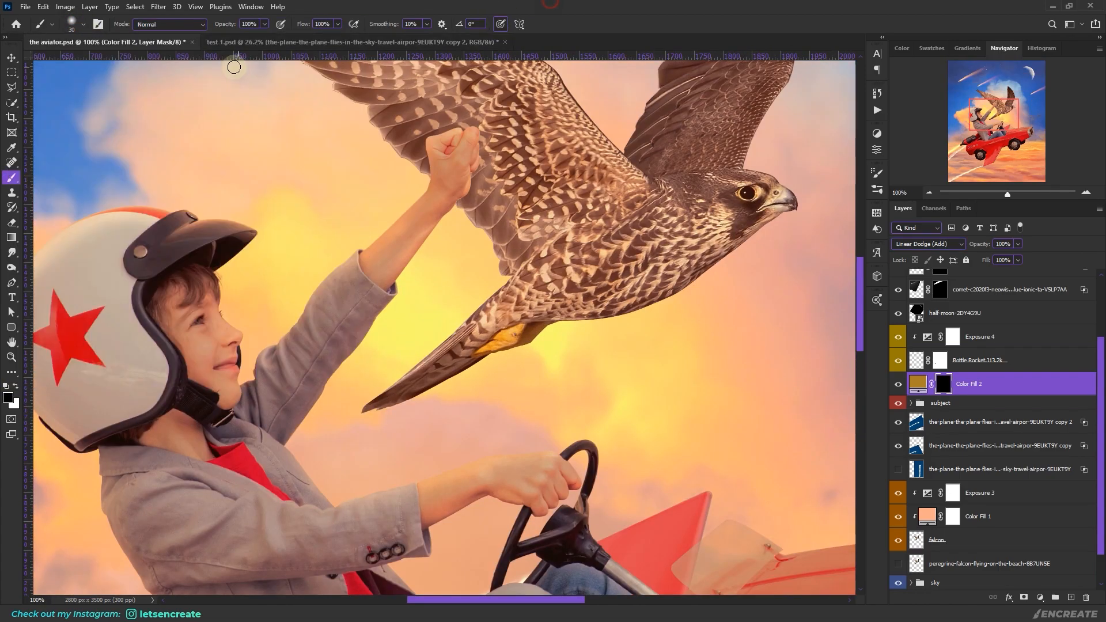
drag(226, 24, 180, 30)
click(299, 24)
drag(298, 27, 300, 28)
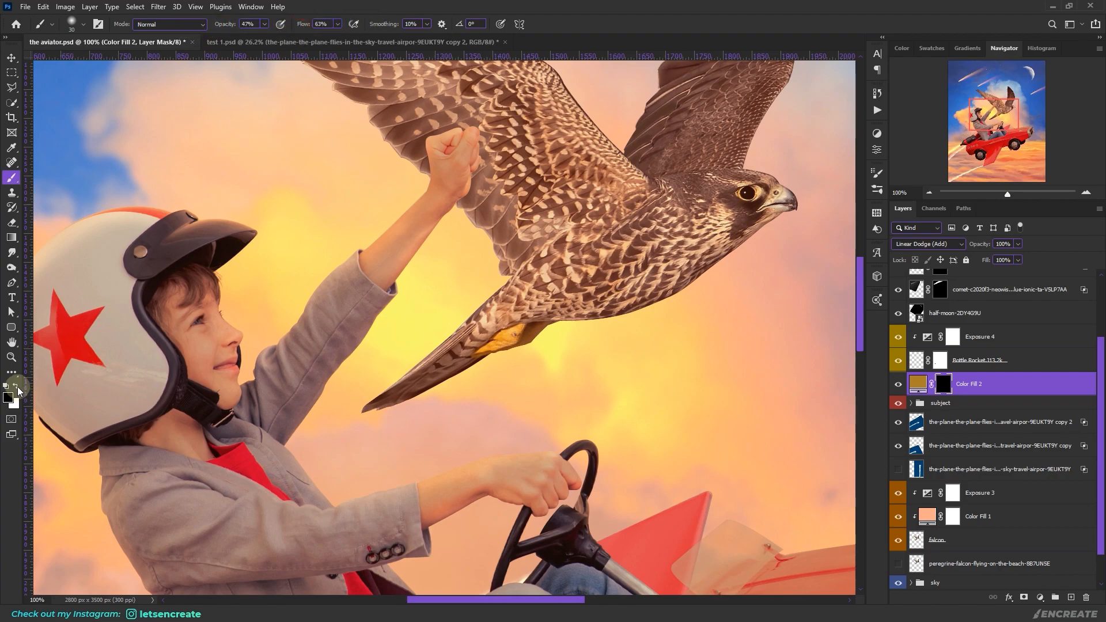
click(8, 396)
click(1057, 79)
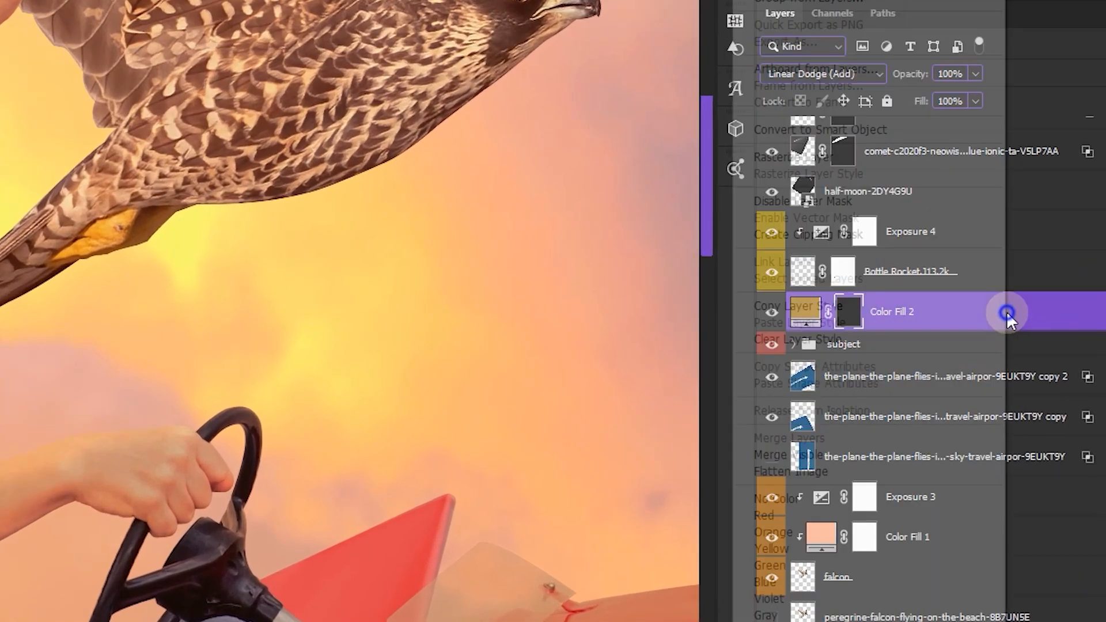
Clip the Color Fill 2 layer to the subject group with a clipping mask
right_click(1035, 384)
click(936, 339)
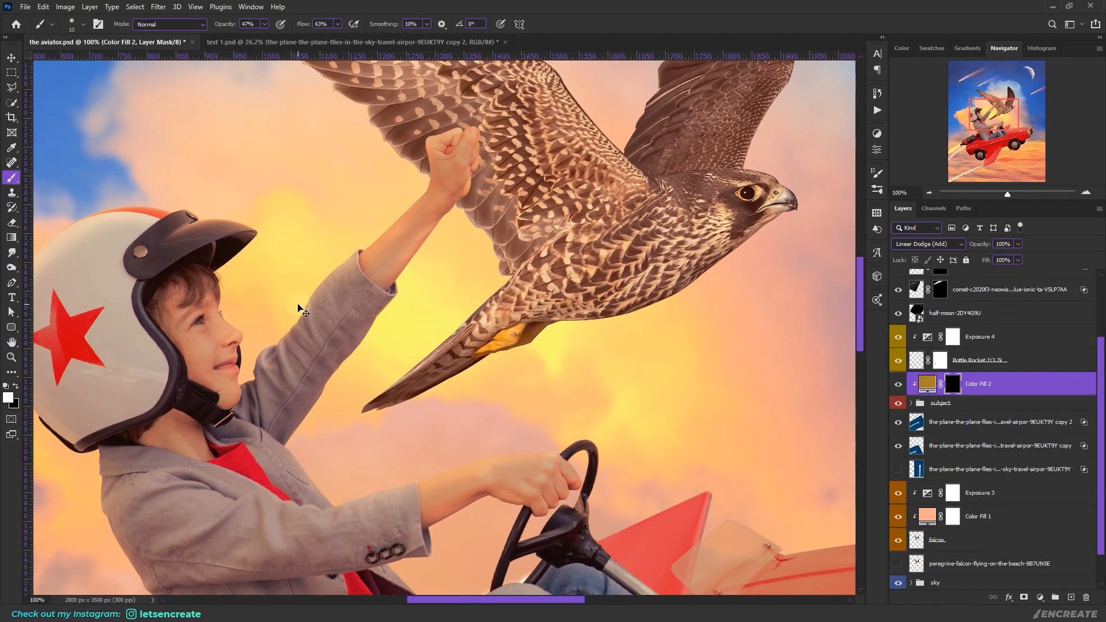
Lower the brush to 16% opacity and 10% flow and start the rim light on the boy's raised sleeve
key(ctrl+plus)
drag(280, 173, 485, 281)
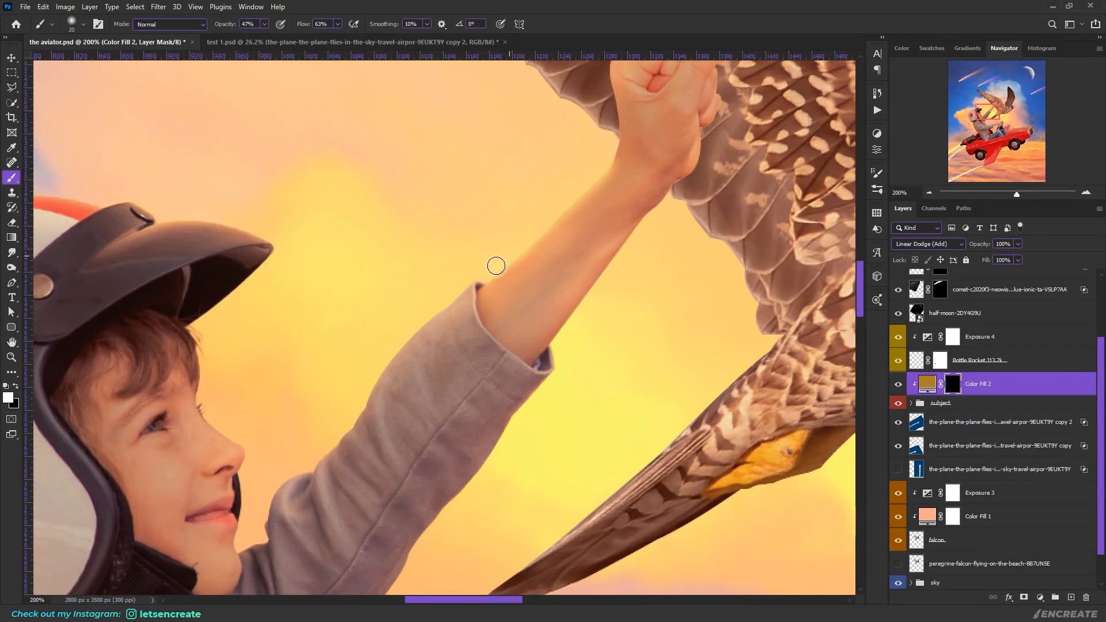
scroll(598, 204, up, 2)
scroll(573, 251, up, 1)
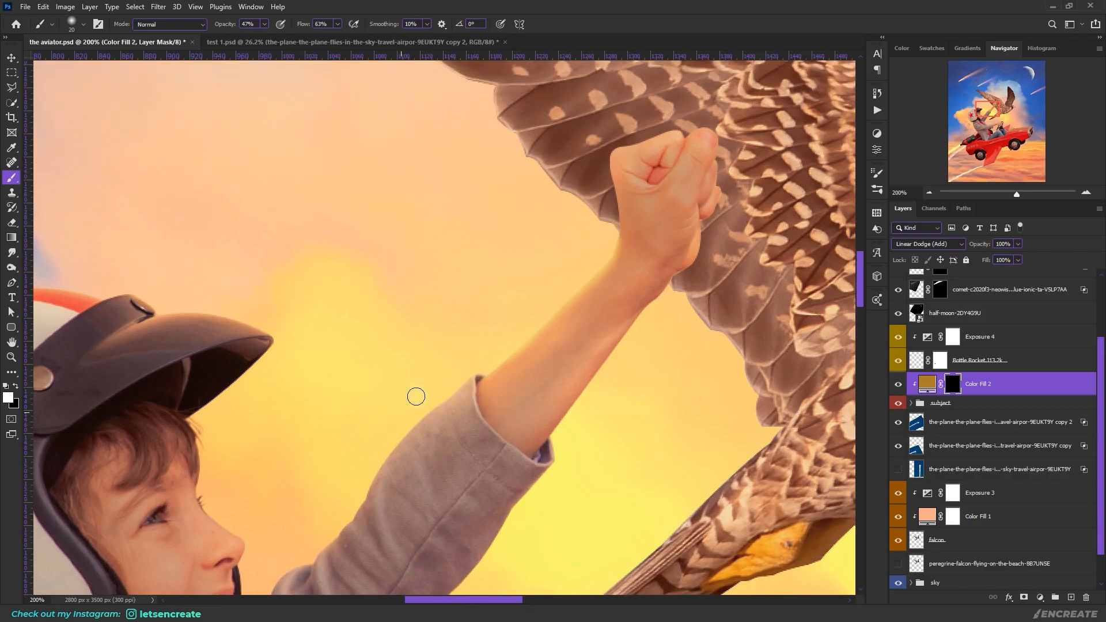
scroll(389, 428, down, 4)
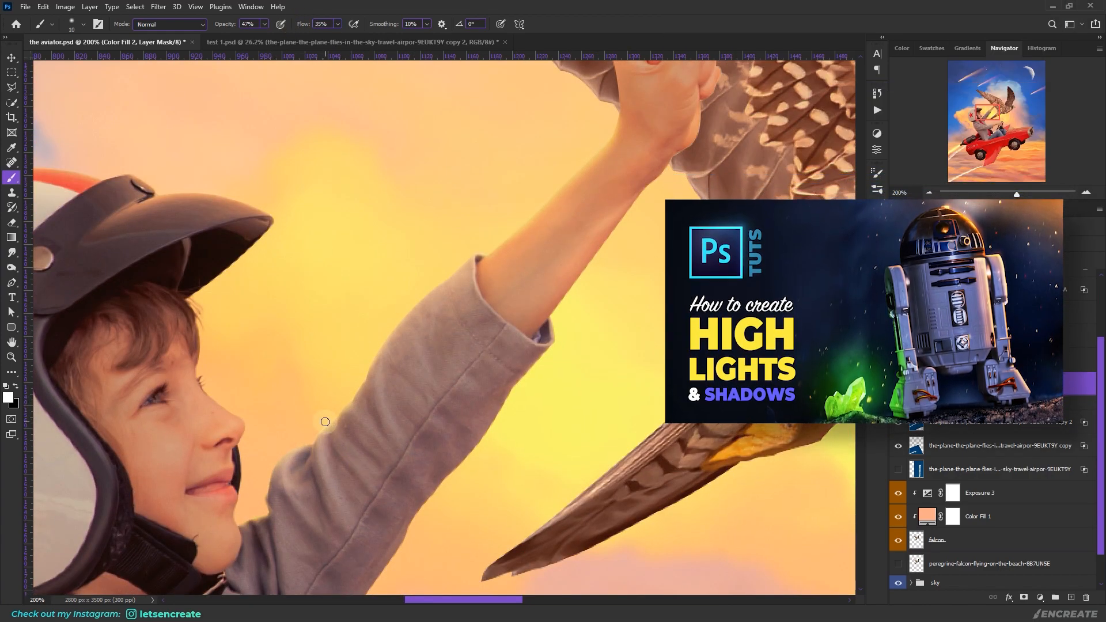
drag(232, 24, 221, 24)
mouse_move(305, 25)
mouse_down()
mouse_move(225, 24)
mouse_move(299, 24)
mouse_up()
key([)
drag(324, 430, 324, 429)
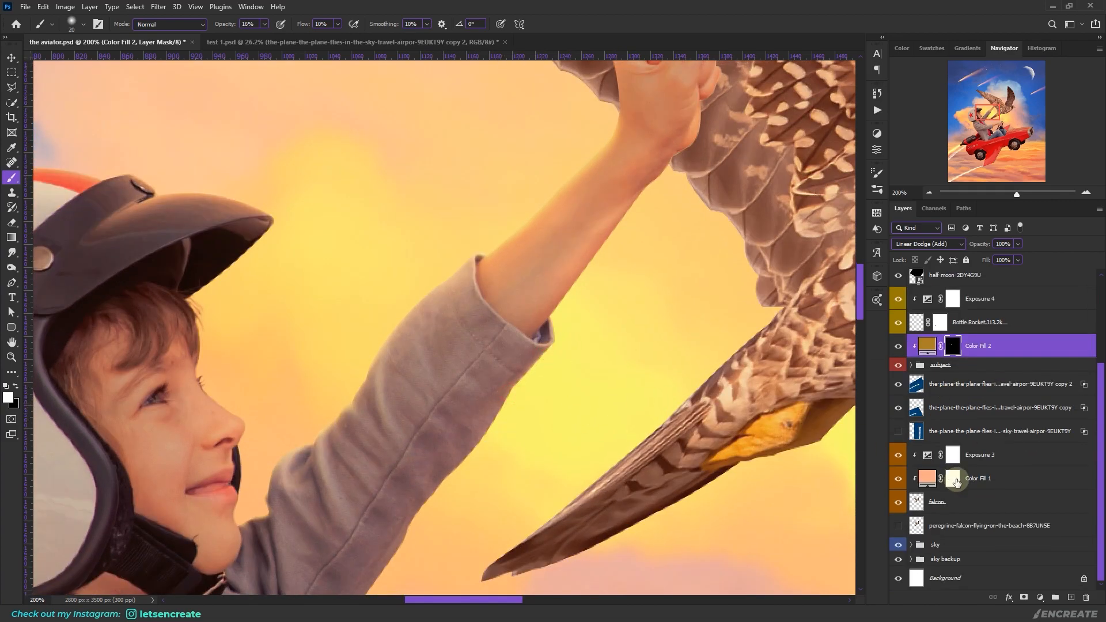
Move both falcon layers with their Exposure 3 and Color Fill 1 adjustments into the subject group
click(975, 504)
click(980, 525)
shift+click(1020, 455)
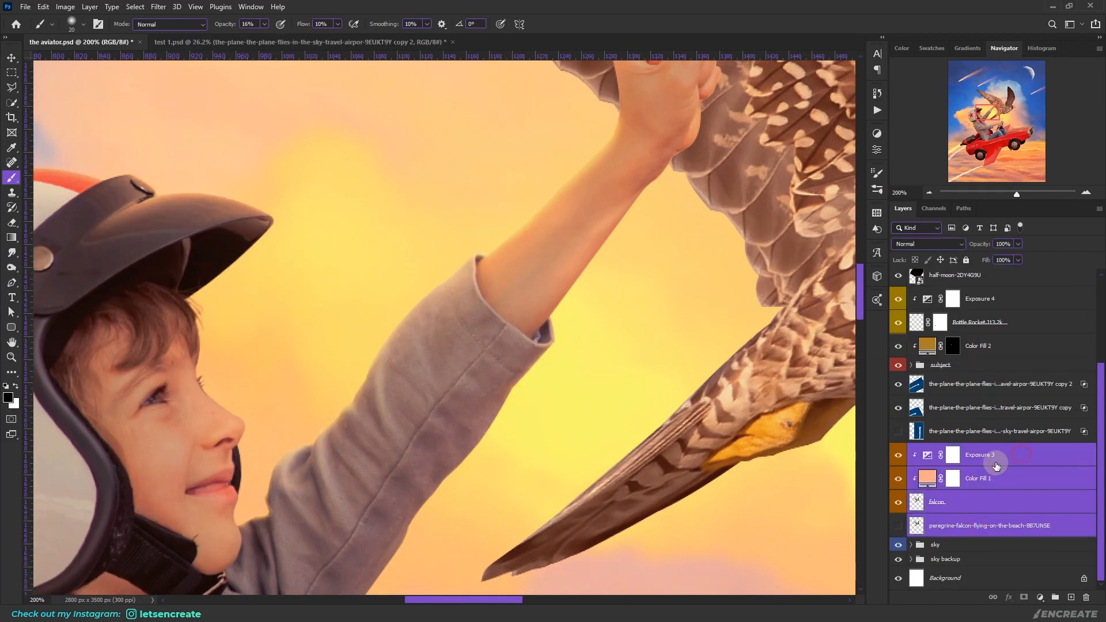
click(913, 365)
drag(995, 556, 1015, 466)
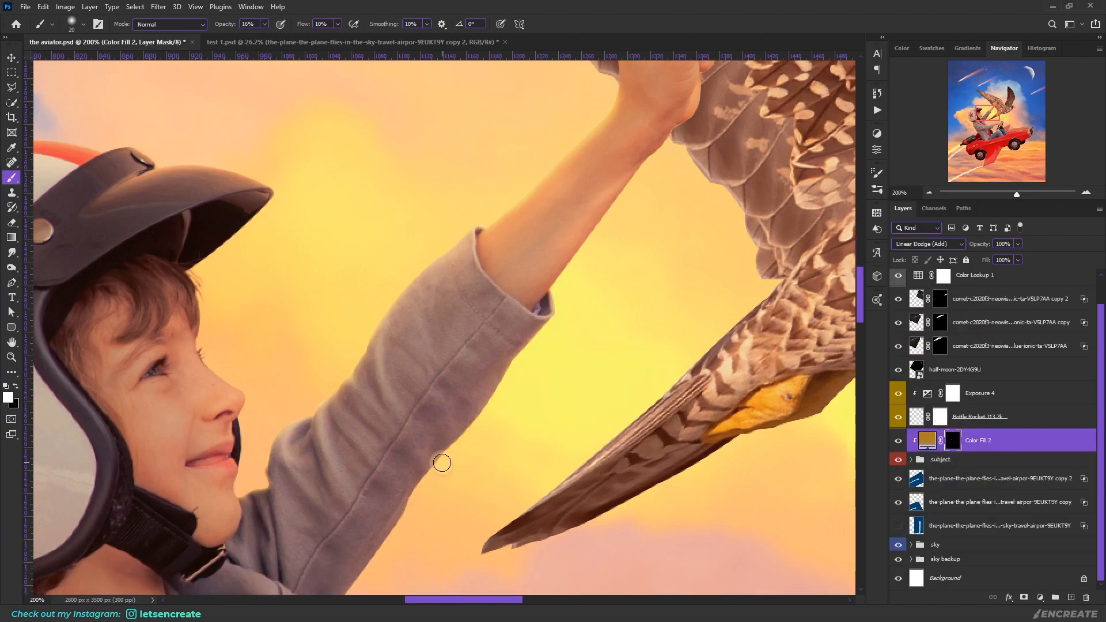
Paint warm rim light on the Color Fill 2 mask along the boy's raised arm, face and helmet edges
scroll(342, 469, down, 3)
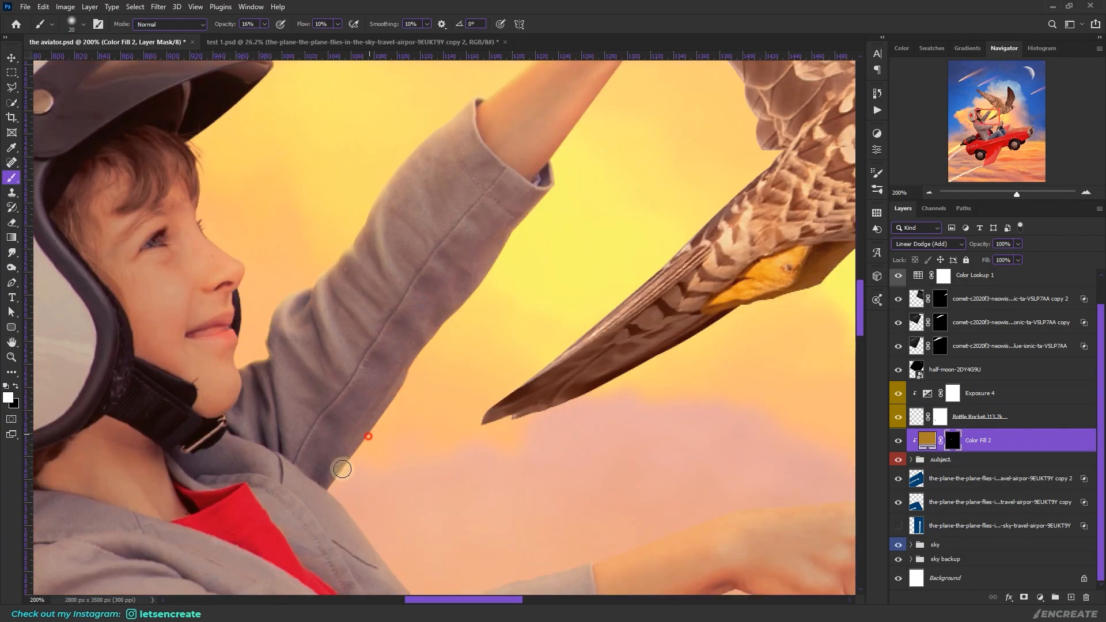
mouse_move(499, 252)
mouse_down()
mouse_move(401, 370)
mouse_move(360, 444)
mouse_up()
drag(241, 297, 242, 314)
key(bracketright)
key(bracketright)
key(bracketright)
scroll(259, 198, up, 2)
drag(256, 151, 136, 133)
scroll(291, 160, left, 9)
scroll(291, 160, down, 7)
key(bracketleft)
key(bracketleft)
drag(353, 312, 379, 471)
Enlarge the soft brush and extend the rim light down to the rocket bottle at the car's rear
scroll(378, 470, down, 7)
key(bracketright)
key(bracketright)
key(bracketright)
key(bracketright)
key(bracketright)
key(bracketright)
key(bracketright)
key(bracketright)
key(bracketright)
key(bracketright)
scroll(462, 431, down, 5)
scroll(462, 430, left, 5)
scroll(301, 358, down, 11)
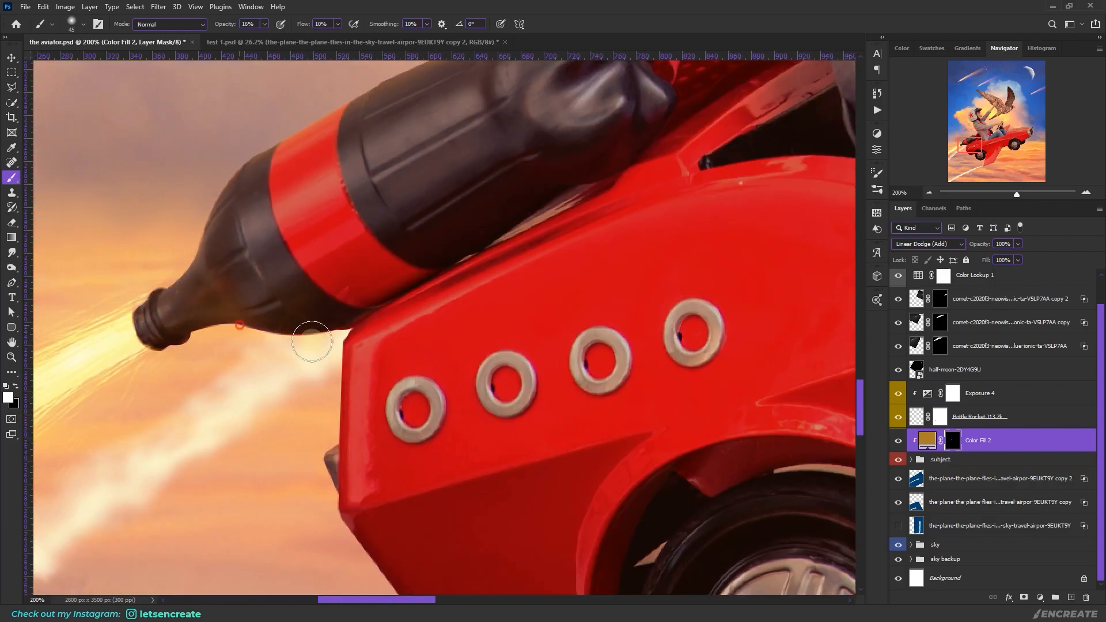
Paint rim light along the edges of the red car body with a slightly smaller brush
scroll(301, 358, right, 11)
key(bracketleft)
key(bracketleft)
key(bracketleft)
drag(455, 600, 540, 599)
drag(380, 171, 295, 296)
drag(540, 600, 676, 600)
scroll(364, 227, up, 8)
drag(248, 314, 404, 216)
Add finer rim-light strokes to the upper part of the subject with a much smaller brush
scroll(403, 216, up, 4)
drag(642, 599, 451, 599)
scroll(454, 511, up, 2)
key(bracketleft)
key(bracketleft)
key(bracketleft)
key(bracketleft)
key(bracketleft)
key(bracketleft)
key(bracketleft)
drag(604, 337, 615, 273)
alt+click(348, 340)
key(ctrl+j)
key(ctrl+z)
Raise the brush to 29% opacity and 29% flow and paint warm light along the falcon's tail, belly and wings
key(ctrl+0)
scroll(316, 262, up, 4)
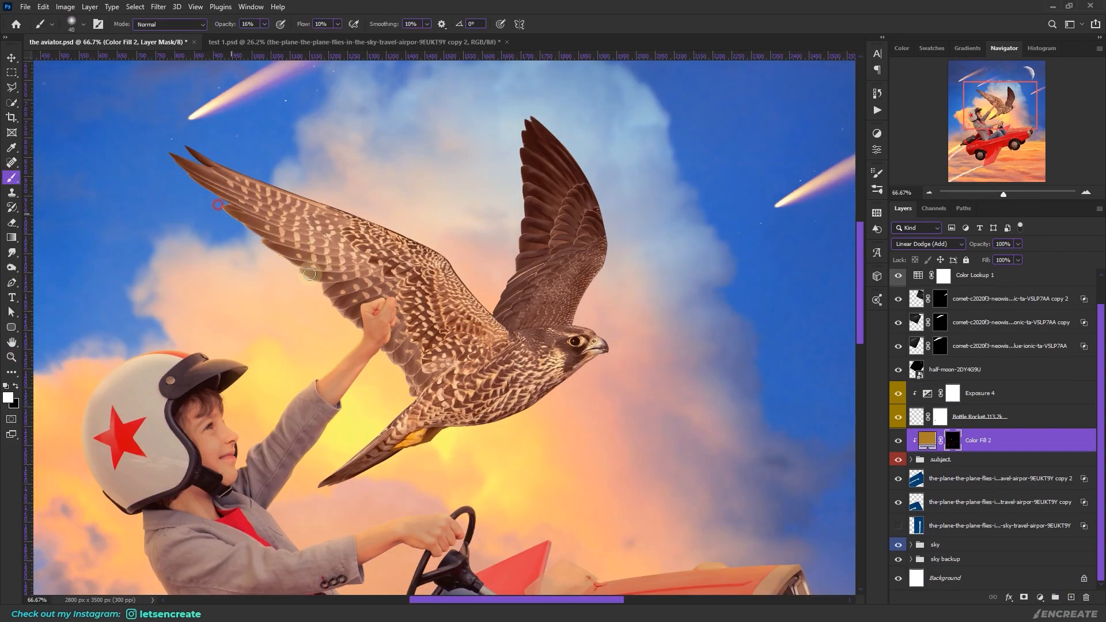
key(bracketright)
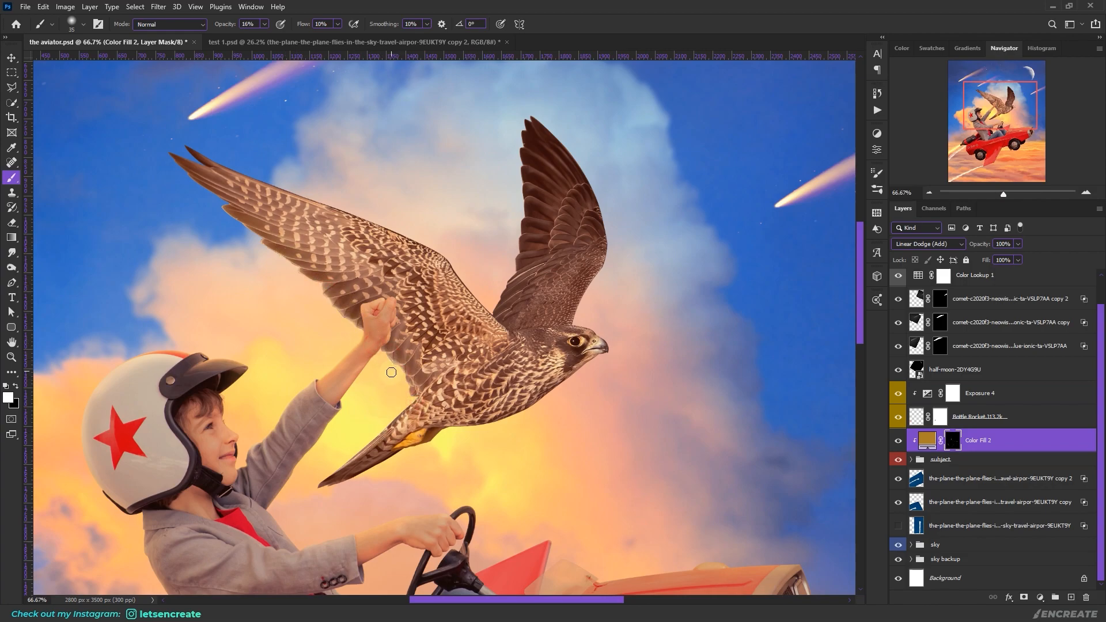
drag(225, 24, 232, 24)
drag(303, 24, 314, 24)
key(bracketright)
key(bracketright)
key(bracketright)
key(bracketright)
drag(325, 485, 393, 431)
drag(437, 431, 567, 381)
mouse_move(489, 308)
mouse_down()
mouse_move(422, 242)
mouse_move(493, 301)
mouse_up()
mouse_move(288, 189)
mouse_down()
mouse_move(186, 143)
mouse_move(263, 232)
mouse_up()
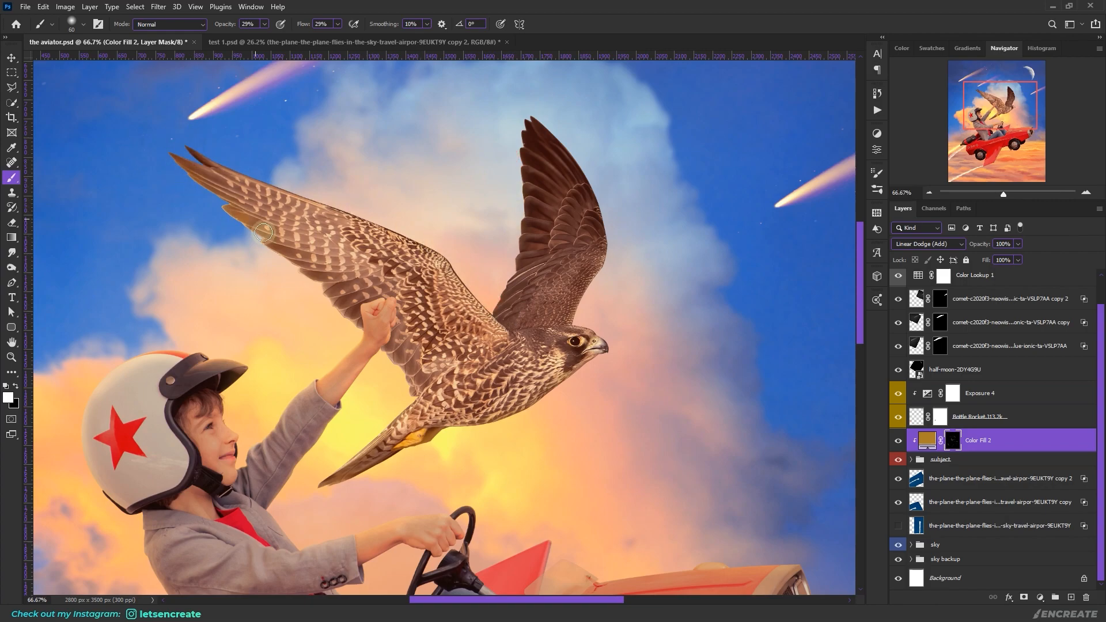
click(10, 357)
key(ctrl+0)
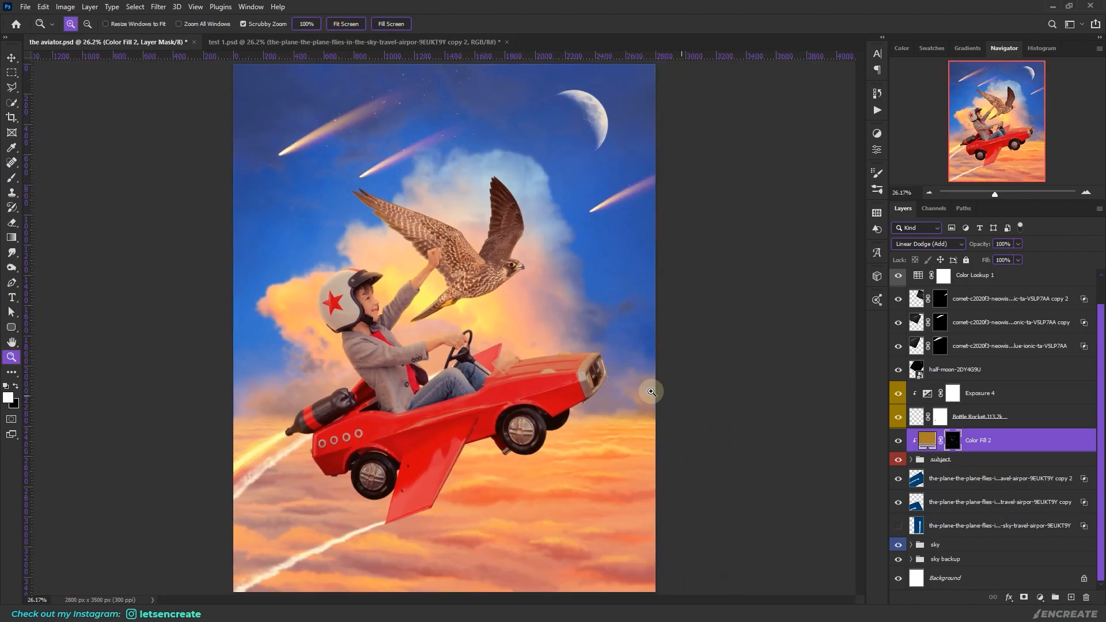
Add a new orange Solid Color fill layer directly above Color Fill 2
click(1044, 444)
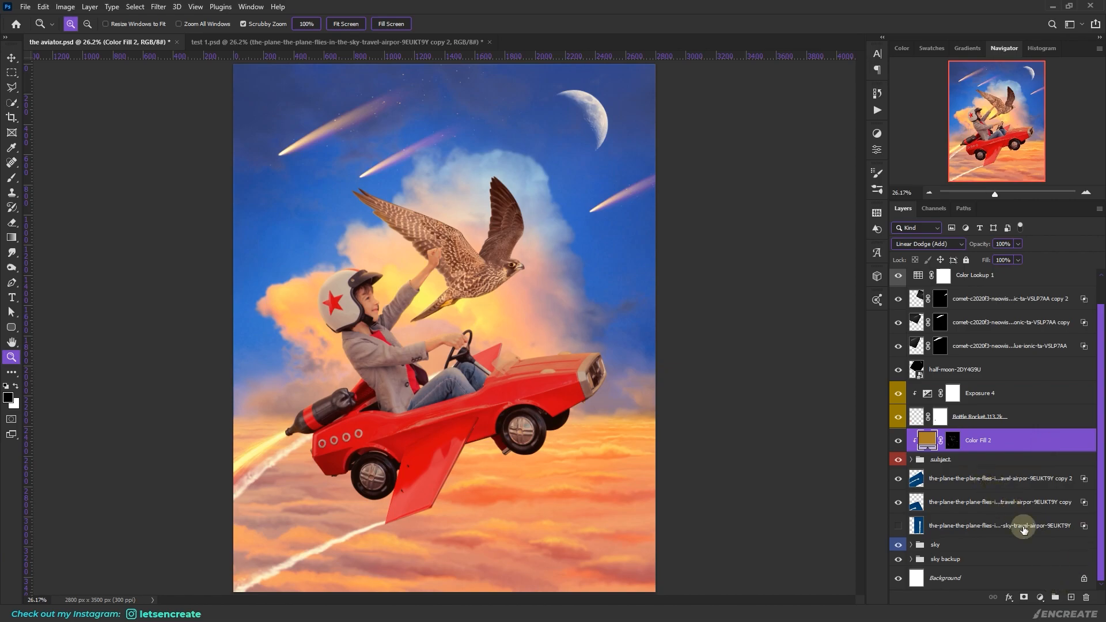
click(1039, 598)
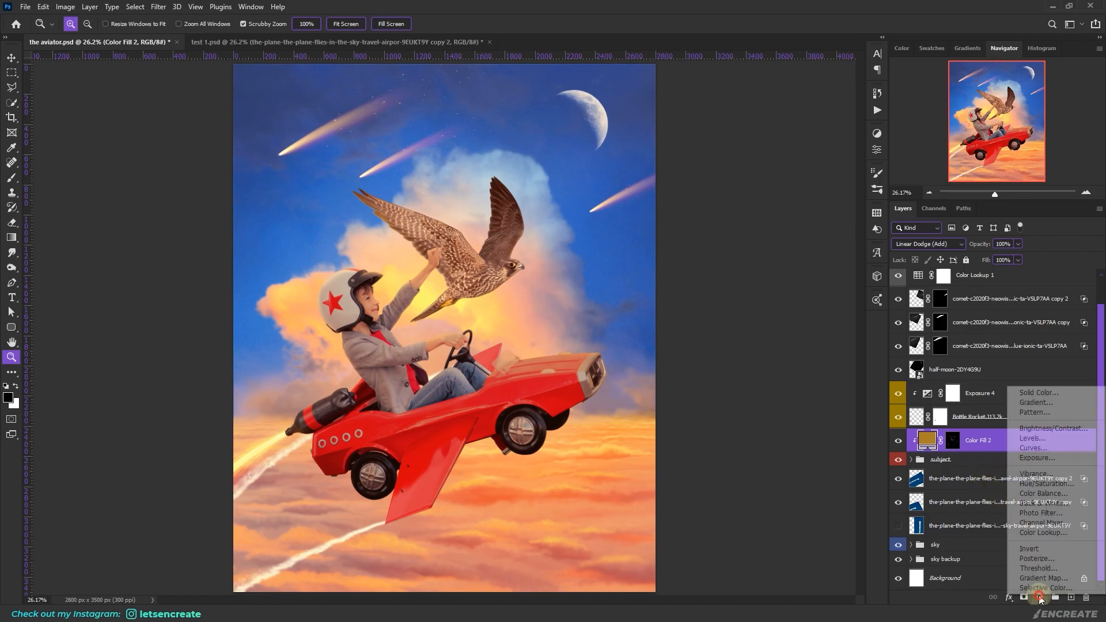
click(1031, 392)
click(955, 204)
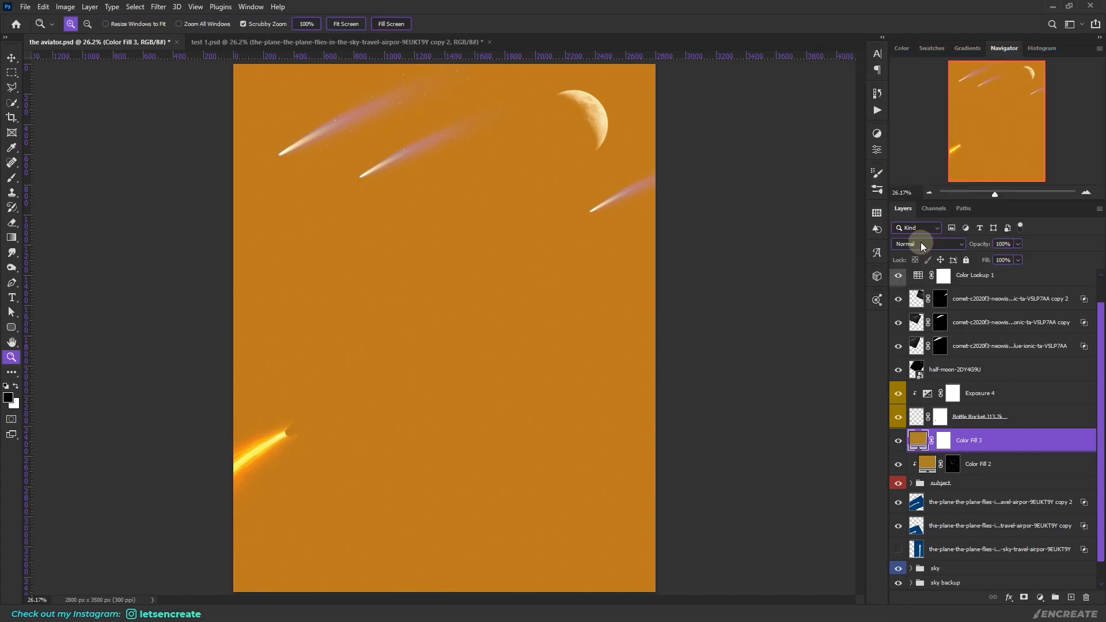
Set the Color Fill 3 layer to Linear Dodge (Add) and invert its mask to black
click(930, 244)
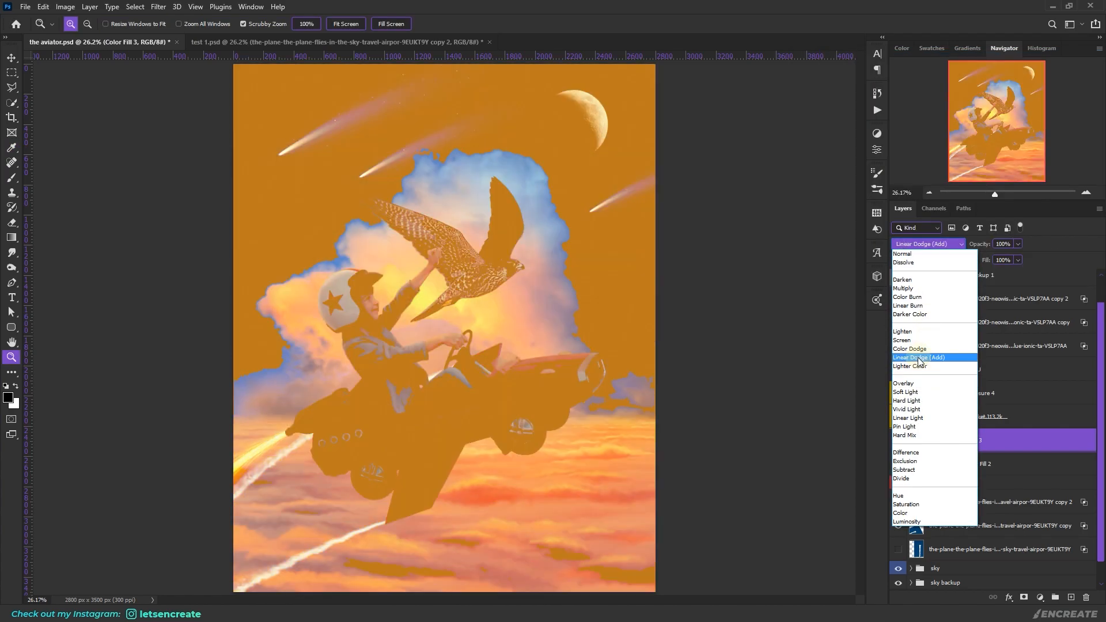
click(919, 358)
click(943, 442)
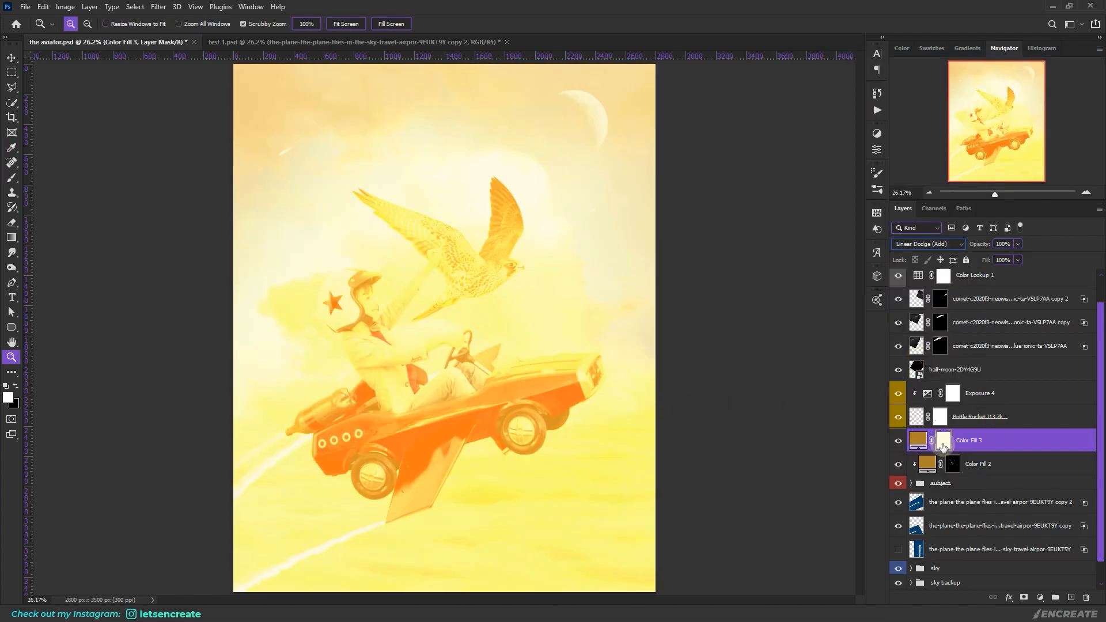
key(ctrl+i)
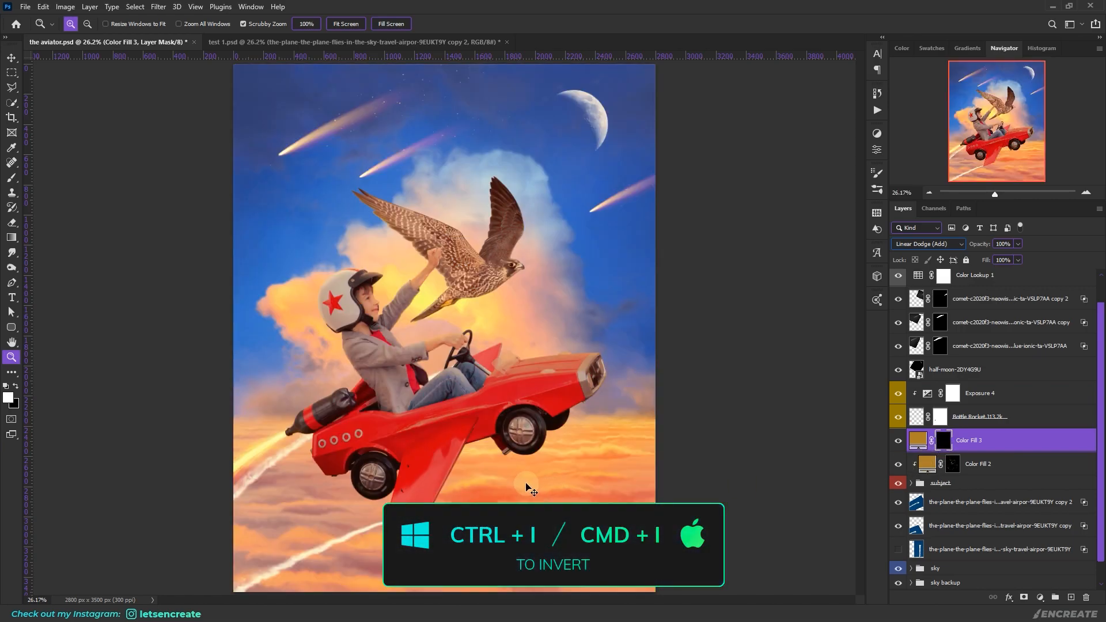
Set up a Hard Round brush at 100% opacity and 100% flow for painting the car's headlights
scroll(636, 384, up, 8)
scroll(595, 375, down, 3)
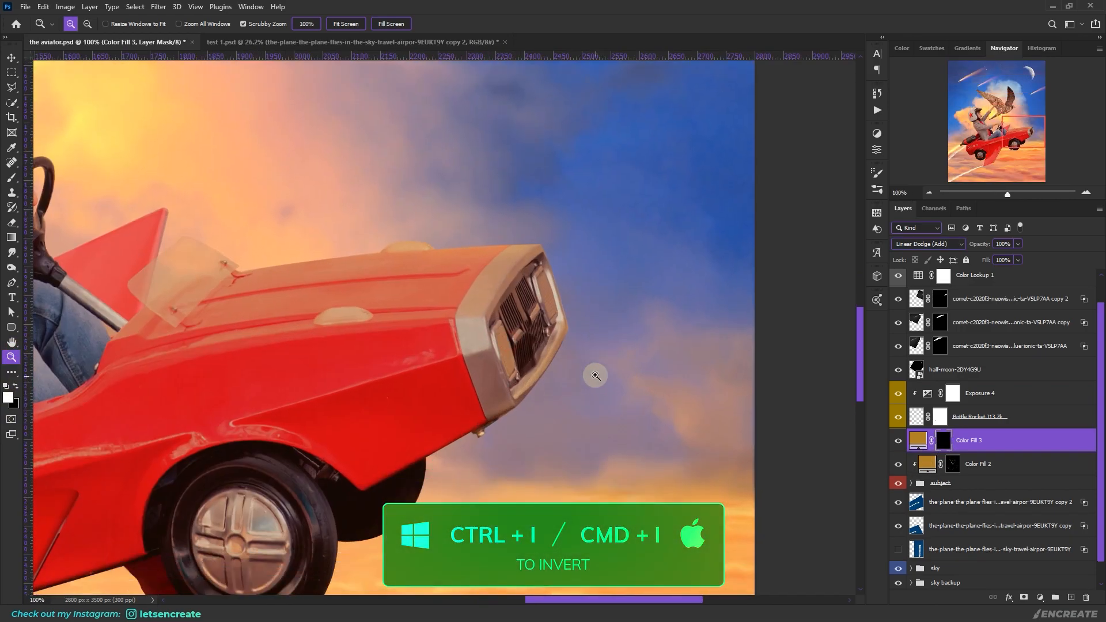
scroll(614, 323, up, 3)
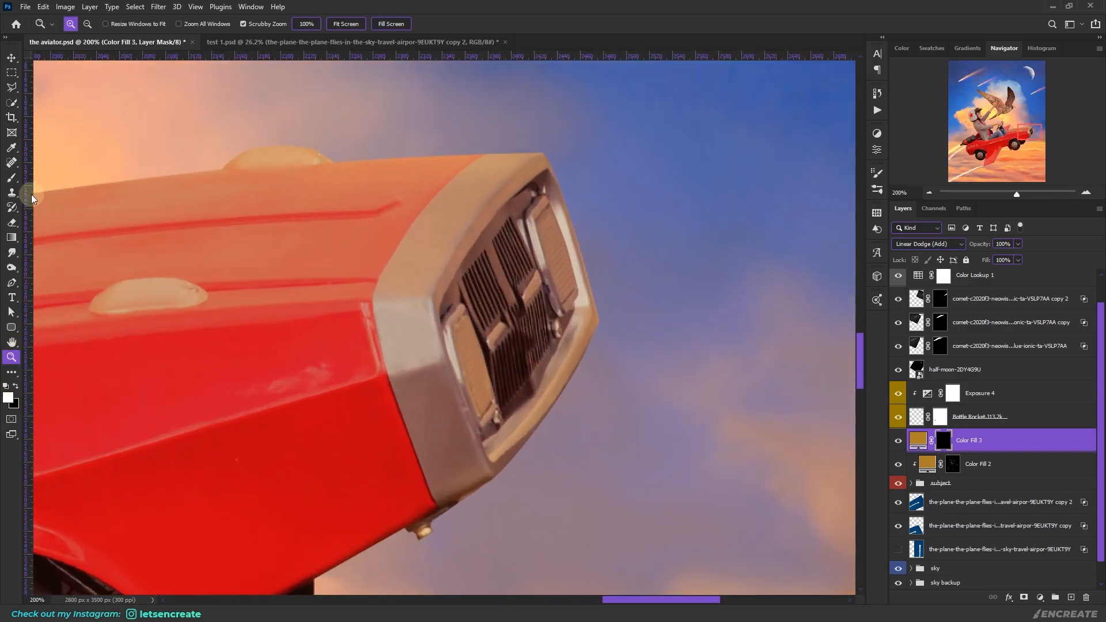
key(b)
click(72, 19)
double_click(175, 169)
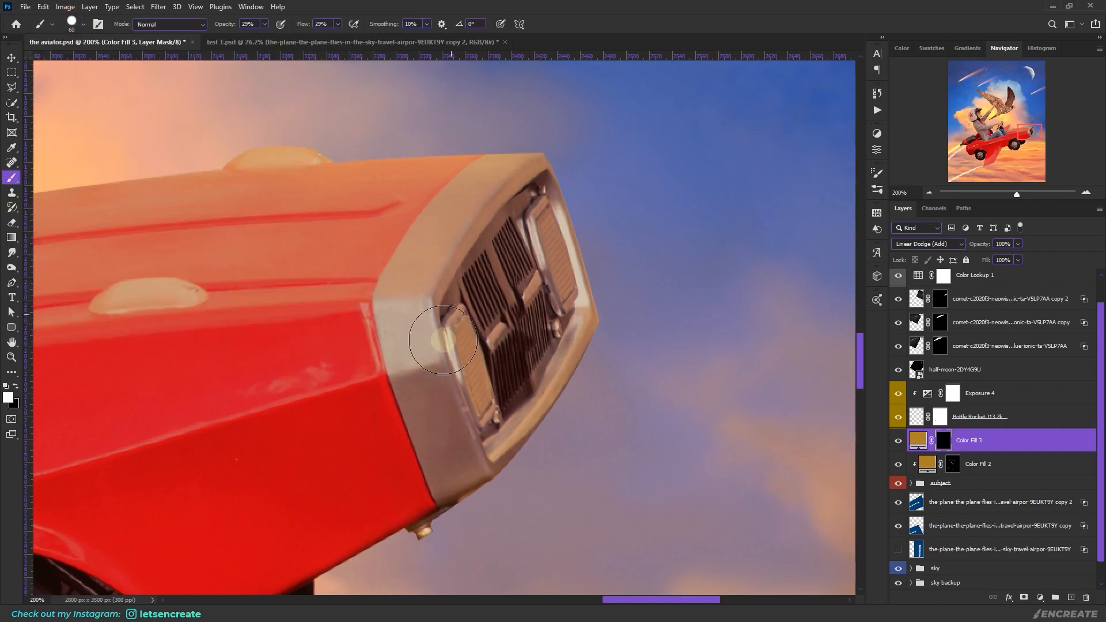
drag(222, 26, 363, 43)
drag(300, 24, 508, 49)
Paint both headlights on the Color Fill 3 mask with a small brush to make them glow
key(bracketleft)
key(bracketleft)
key(bracketleft)
key(bracketleft)
key(bracketleft)
key(bracketleft)
key(bracketleft)
key(bracketleft)
key(bracketleft)
mouse_move(465, 321)
mouse_down()
mouse_move(480, 403)
mouse_move(468, 378)
mouse_up()
key(bracketright)
key(bracketright)
mouse_move(544, 214)
mouse_down()
mouse_move(562, 300)
mouse_move(546, 217)
mouse_up()
key(x)
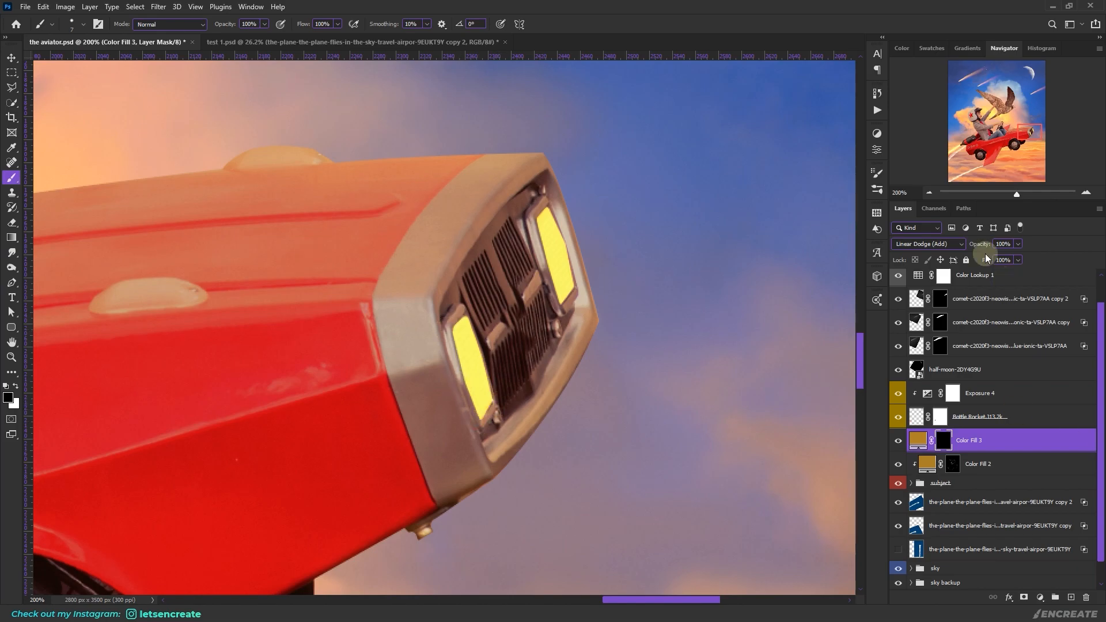
Reduce the headlight layer's Fill to 65% and view the whole composite
drag(986, 260, 971, 260)
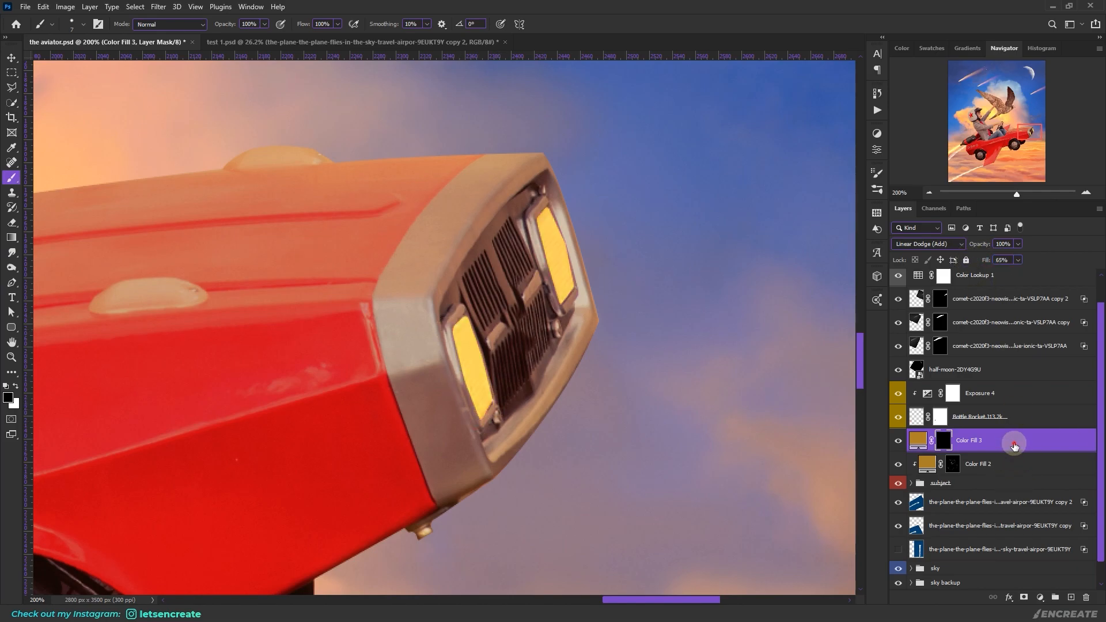
key(z)
click(345, 24)
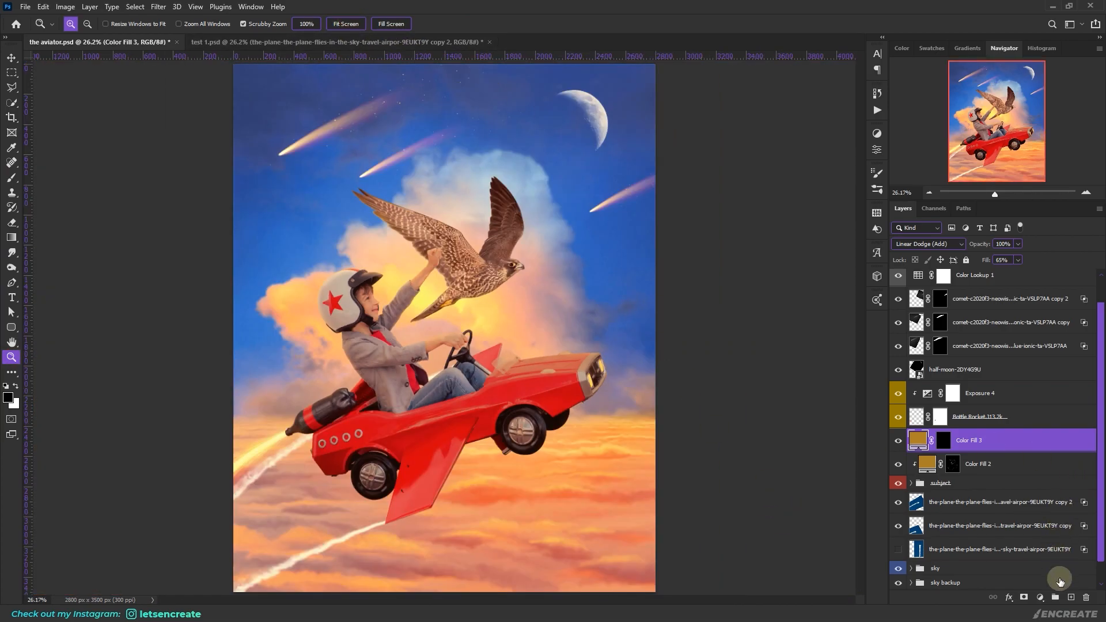
Add another orange-brown Solid Color fill layer above Color Fill 3
click(1040, 595)
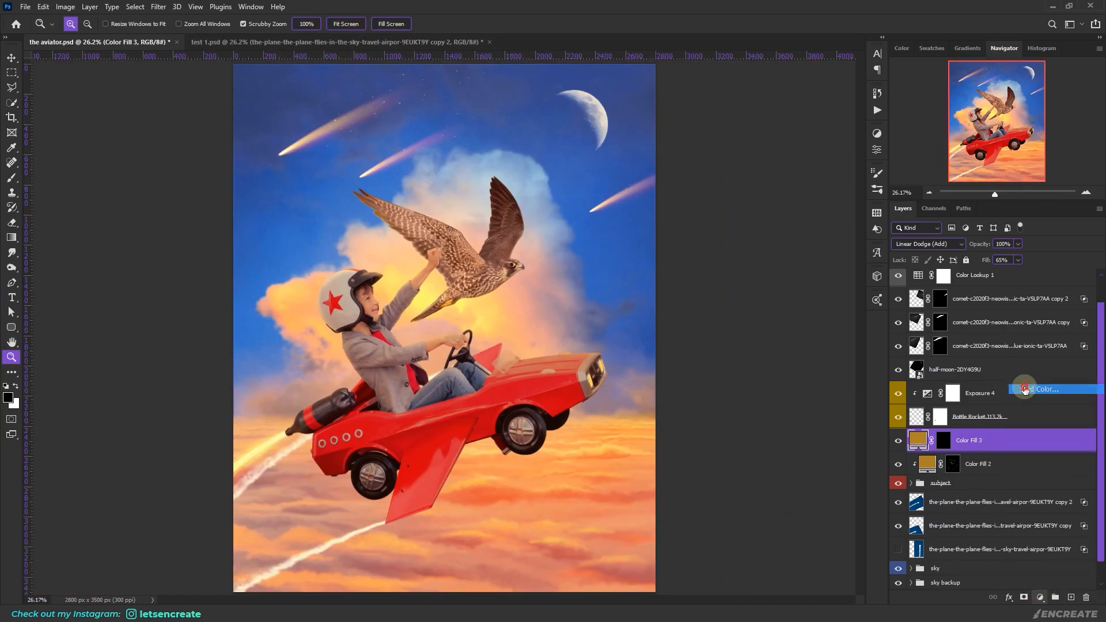
click(1019, 383)
drag(960, 215, 965, 222)
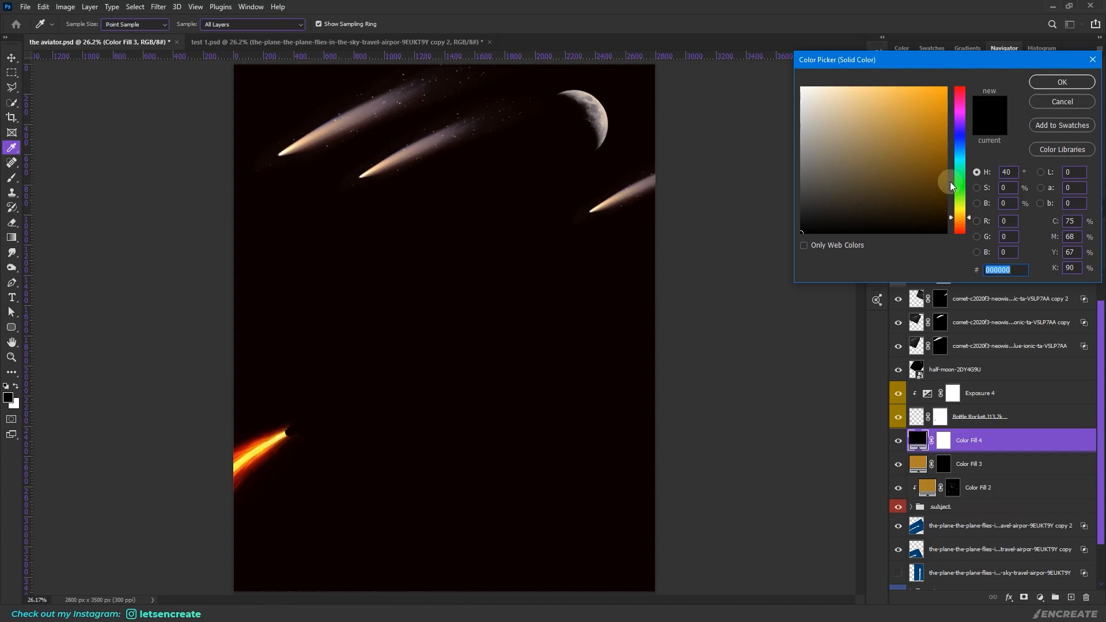
click(927, 131)
click(1043, 84)
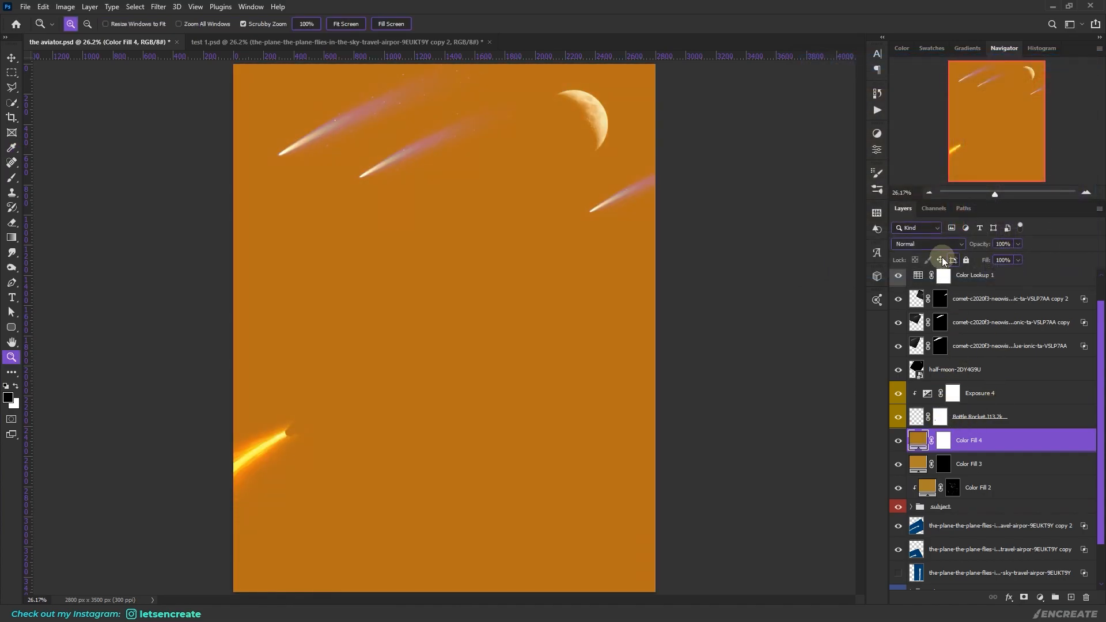
Set the Color Fill 4 layer to Linear Dodge (Add) and invert its mask to black
click(927, 243)
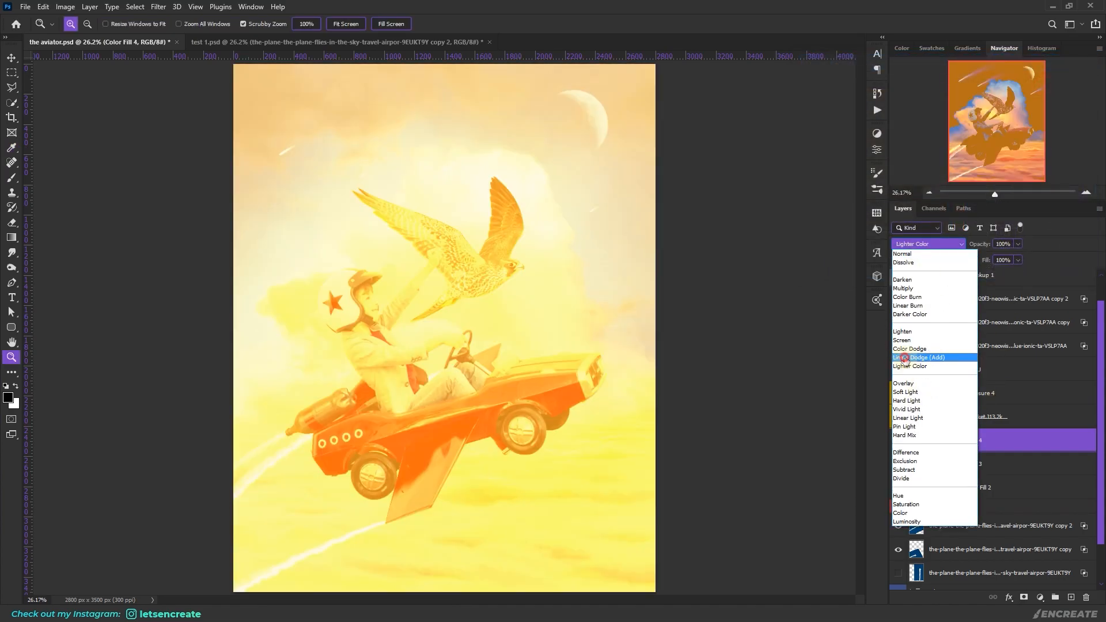
click(925, 364)
click(942, 441)
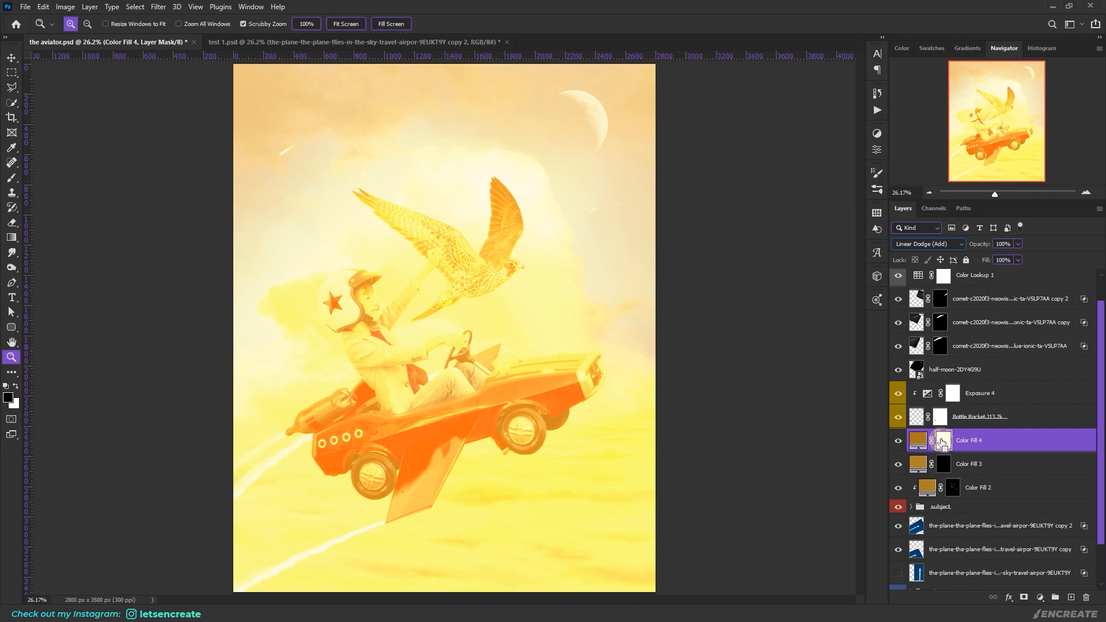
key(ctrl+i)
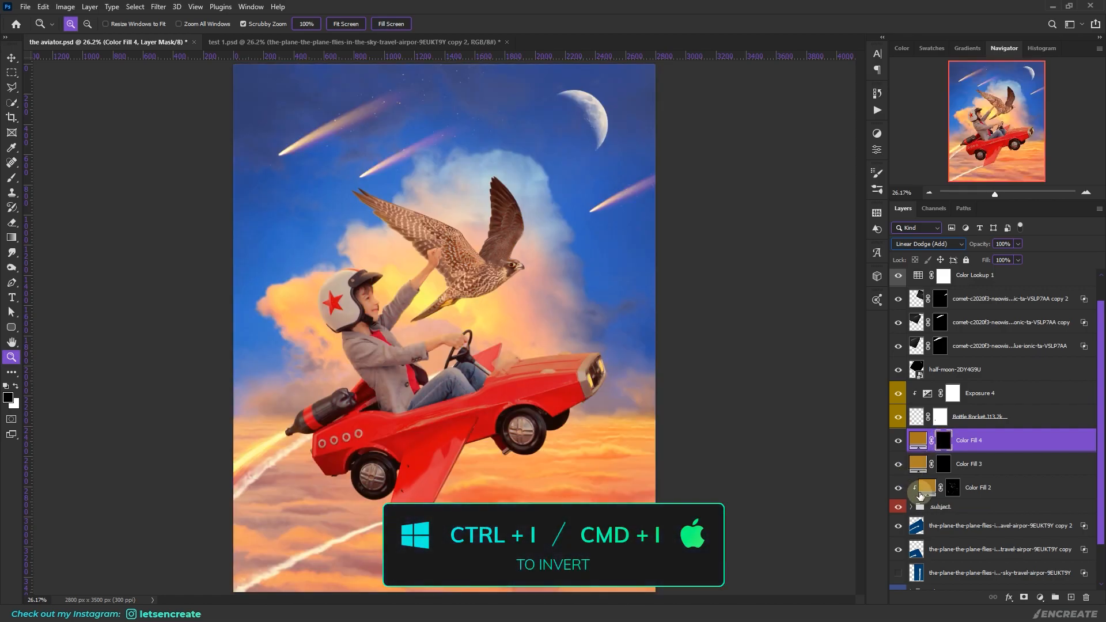
Set up a Soft Round Pressure Opacity and Flow brush at 1200 px with 50% opacity and 58% flow
click(10, 189)
click(72, 25)
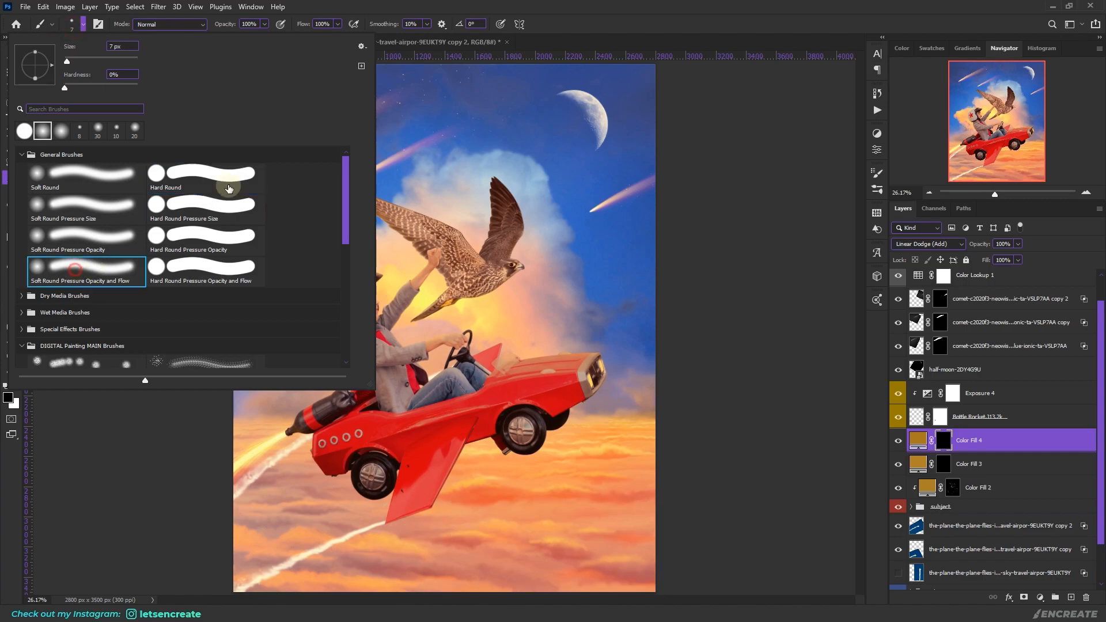
click(598, 2)
drag(221, 23, 185, 24)
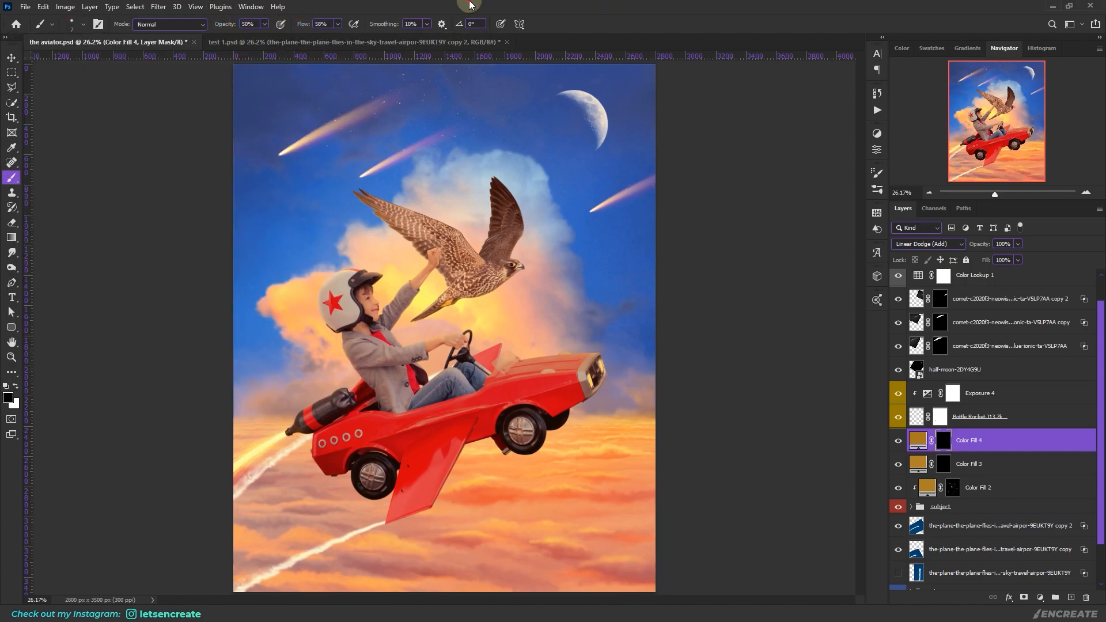
key(bracketright)
key(bracketright)
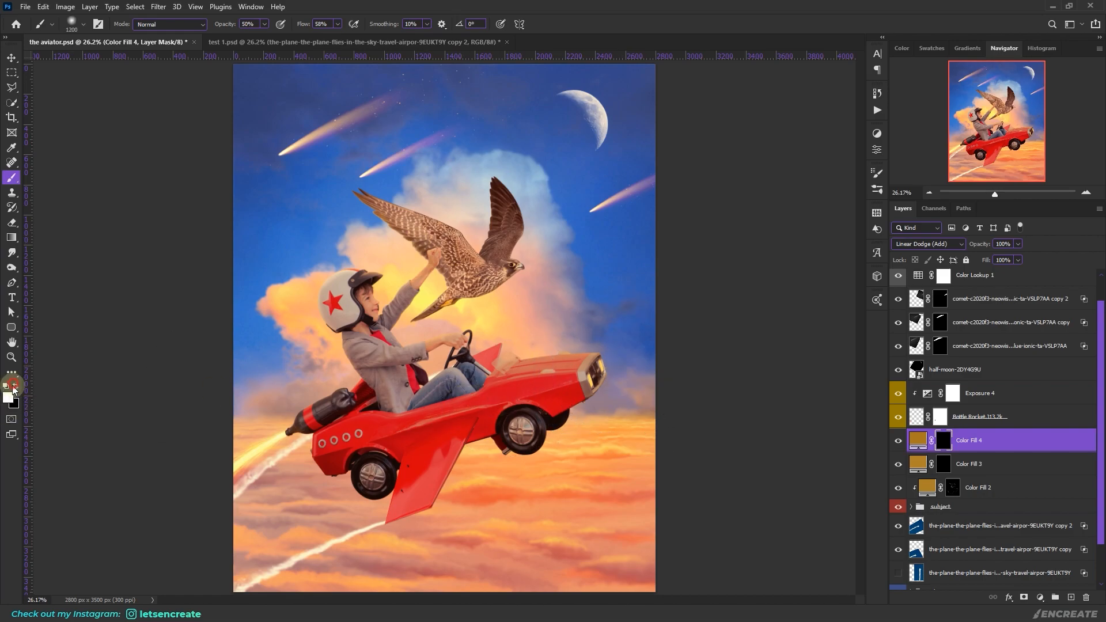
Paint a soft white glow in front of the car's headlight on the Color Fill 4 mask
click(8, 398)
click(1064, 82)
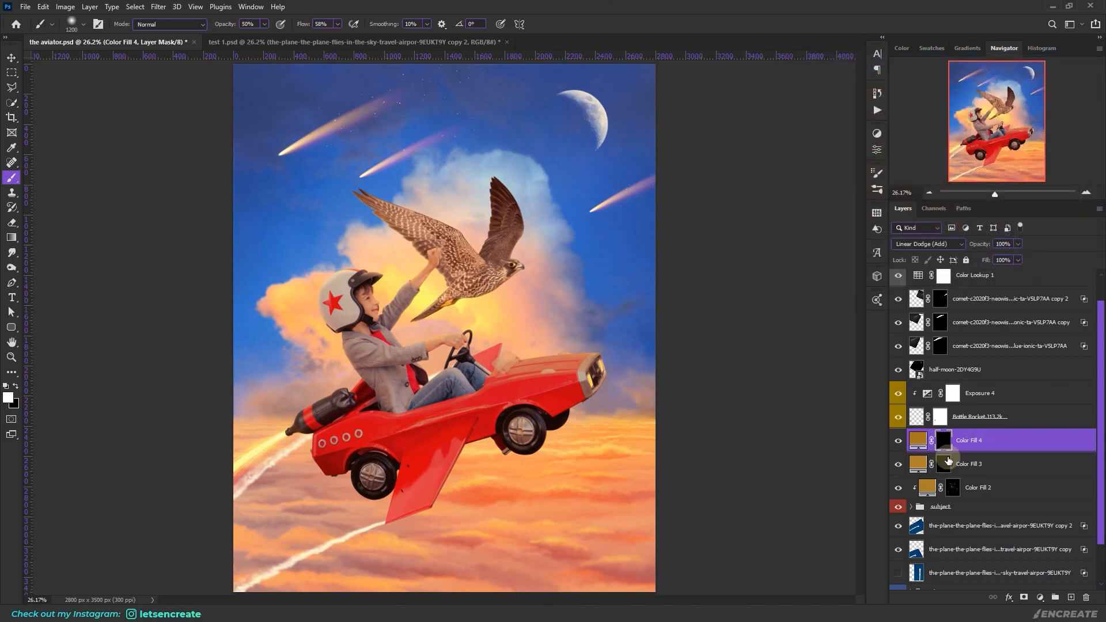
key(bracketleft)
key(bracketleft)
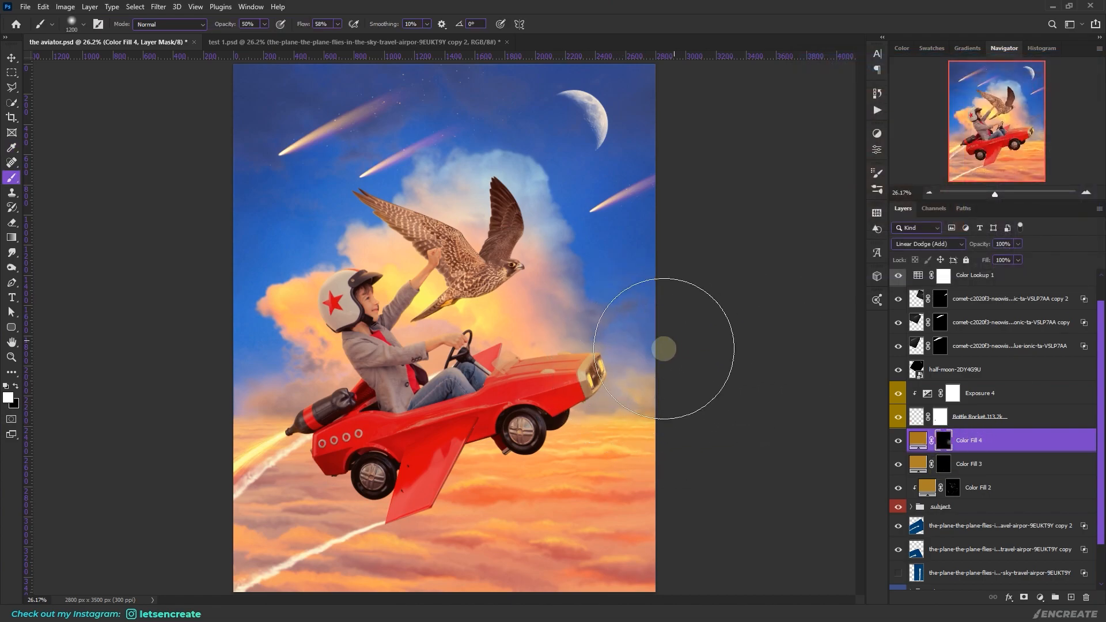
key(bracketleft)
Lower the brush to 37% opacity and 43% flow and extend the glow to the rocket's exhaust on the Color Fill 4 mask
drag(308, 23, 299, 24)
key(bracketleft)
key(bracketleft)
key(bracketleft)
key(bracketleft)
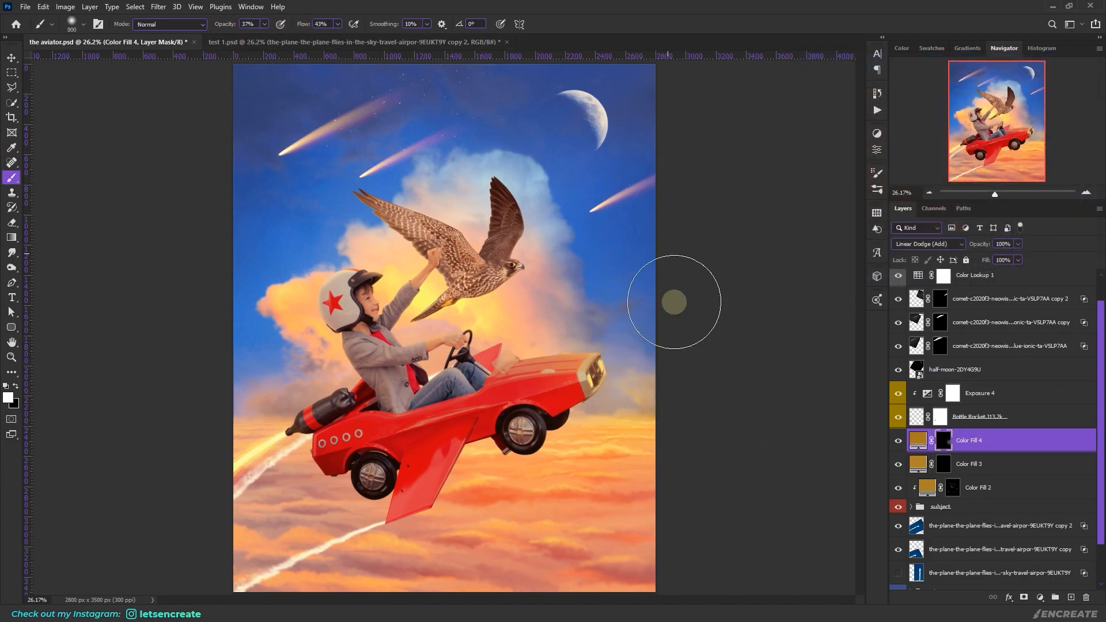
key(bracketright)
key(bracketright)
key(bracketright)
key(bracketright)
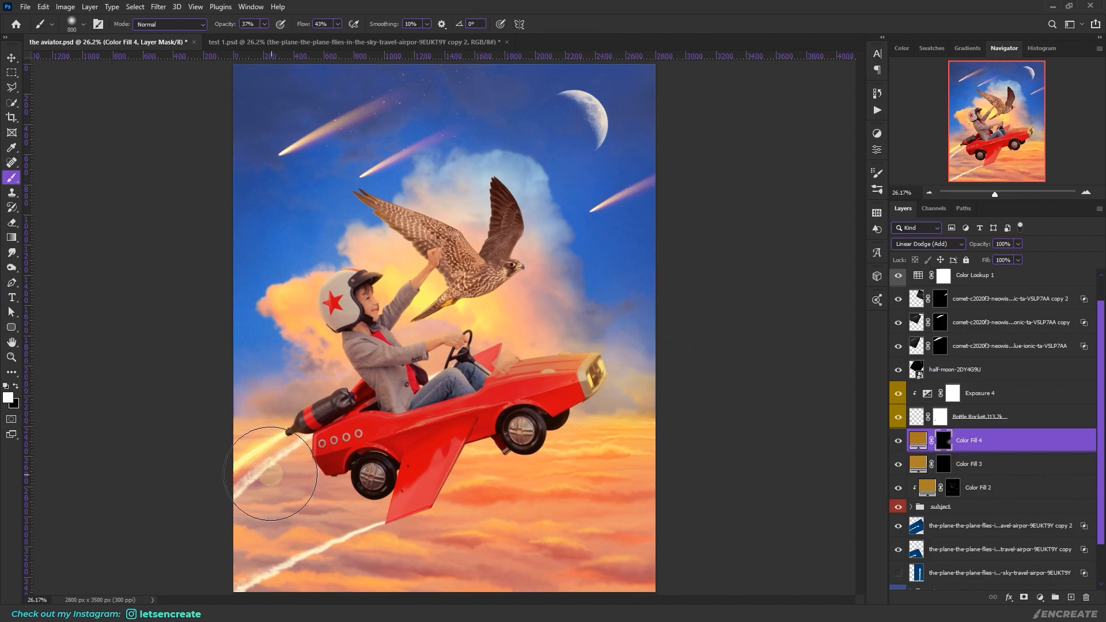
key(bracketright)
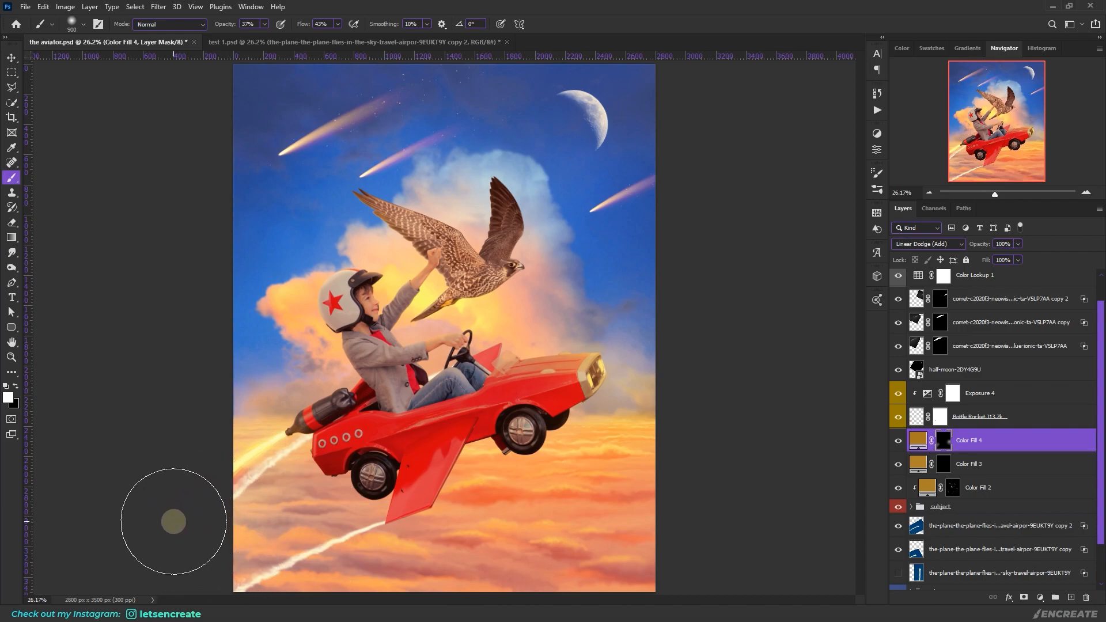
Touch up the glow on the Color Fill 4 mask with a black brush and view the whole composite
key(s)
scroll(605, 368, up, 2)
key(b)
key(x)
key(z)
key(ctrl+0)
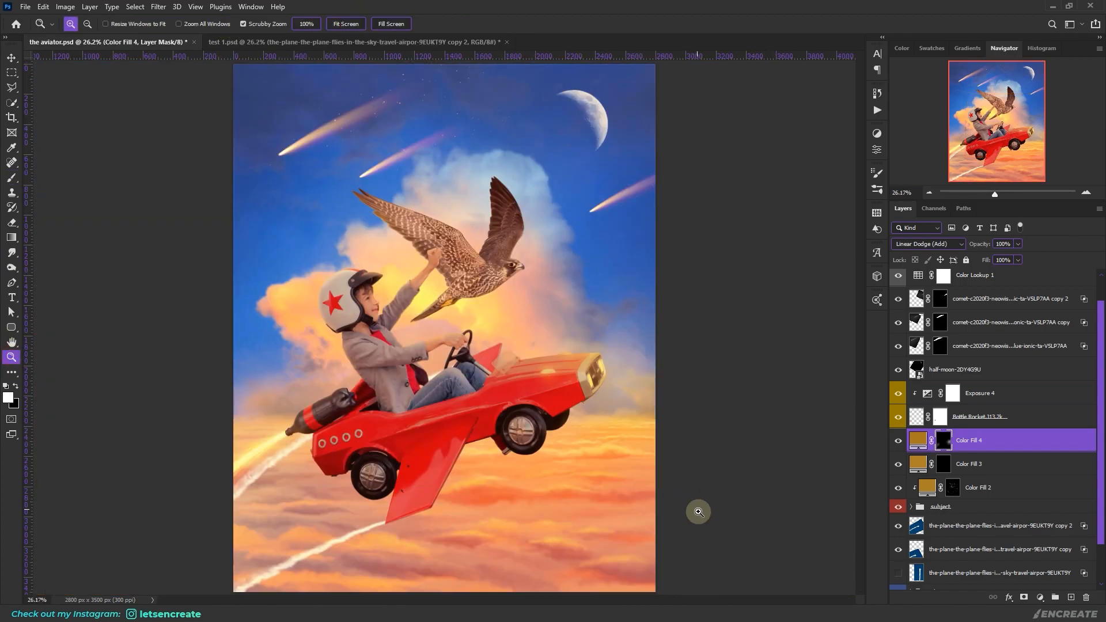
Place 04.jpg above the comet layers at 25.97% scale and set its blend mode to Screen
click(989, 299)
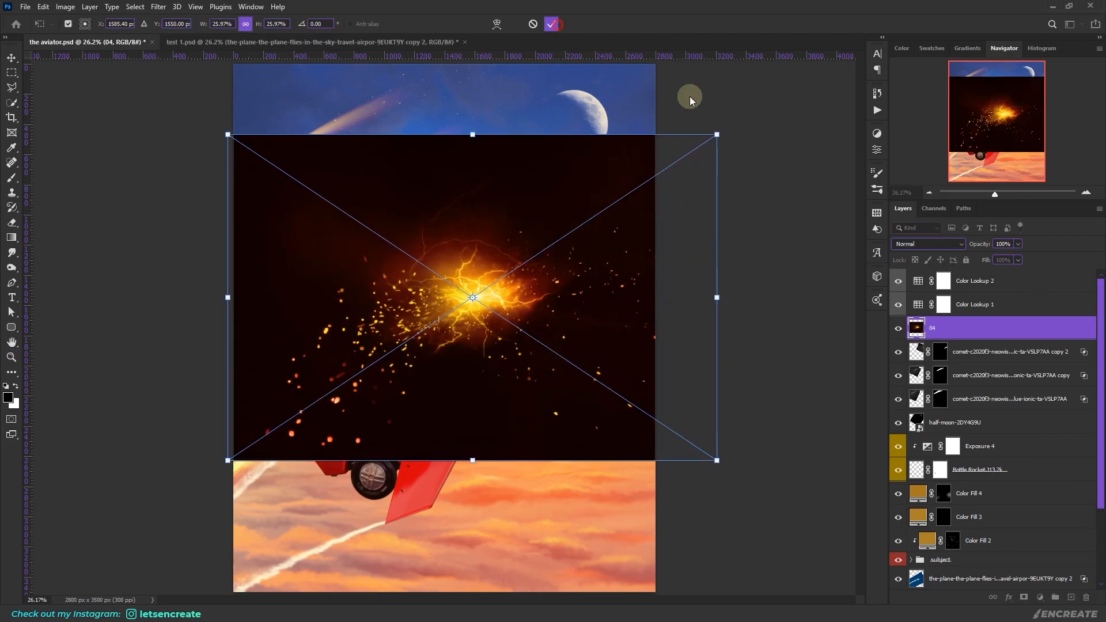
key(Return)
click(912, 244)
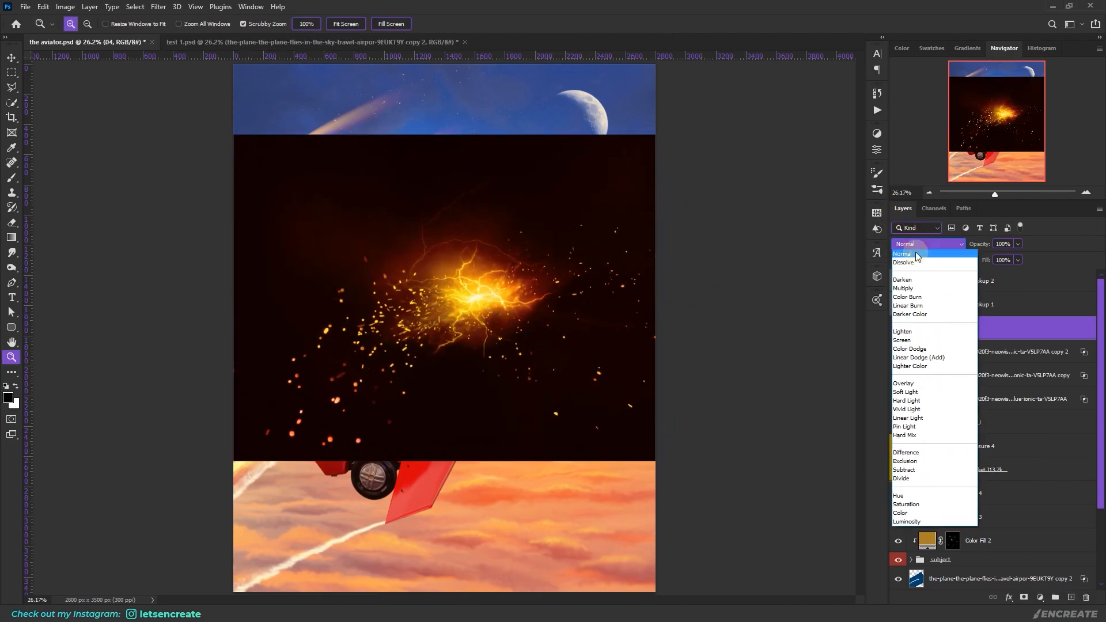
click(901, 340)
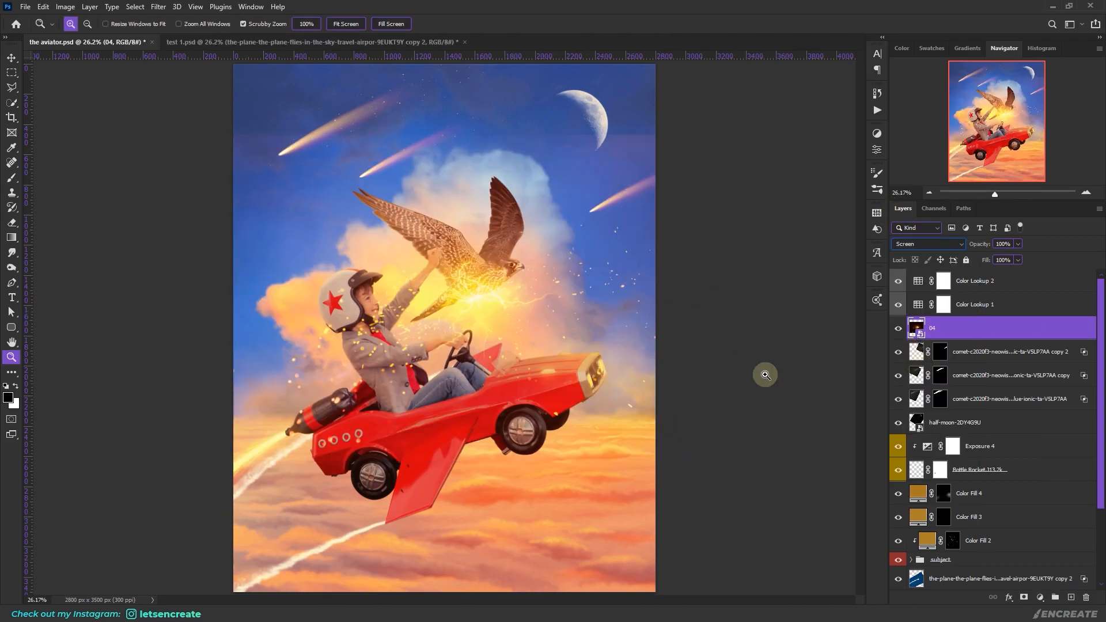
Move the sparks onto the rocket behind the boy and hide the layer with a black mask
key(v)
drag(436, 332, 315, 464)
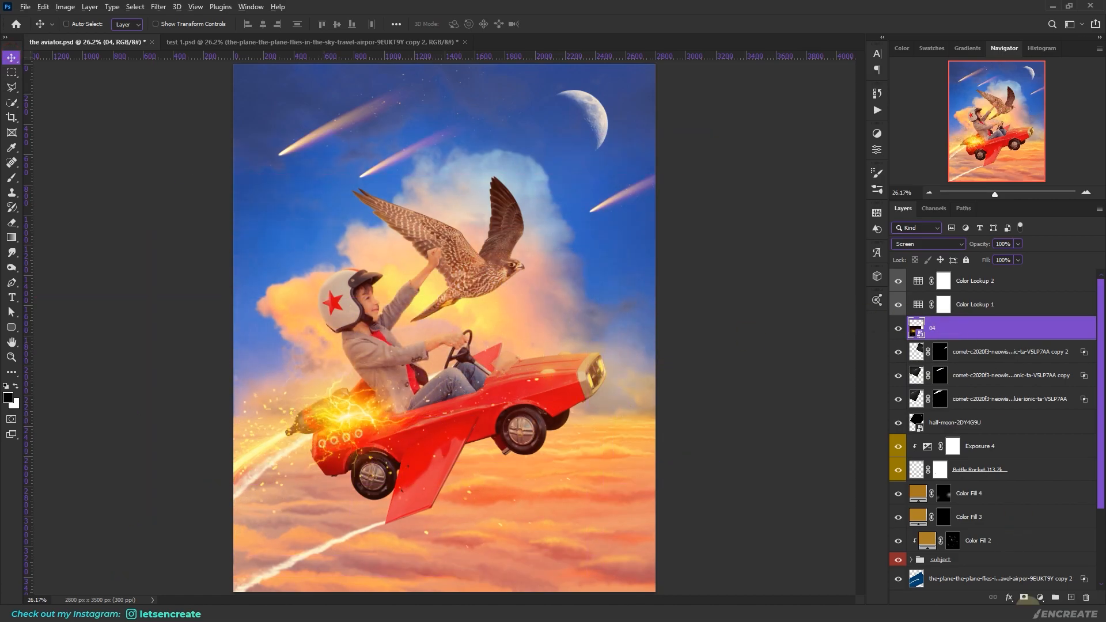
alt+click(1025, 596)
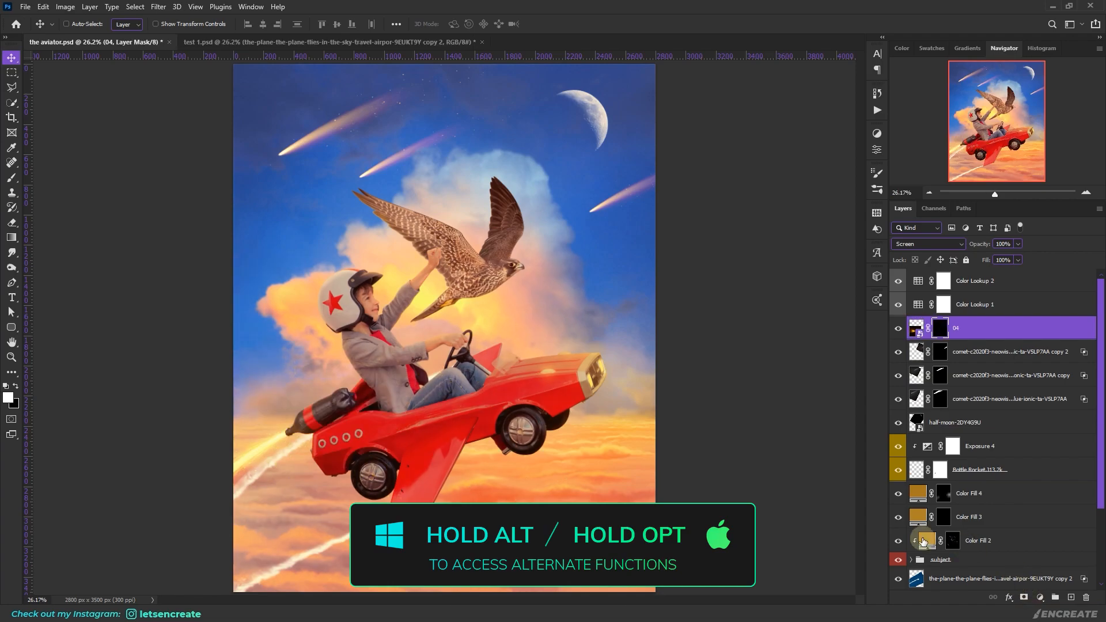
Reveal the sparks along the rocket's flame trail, painting the mask white with a soft brush at 100% opacity and 100% flow
click(17, 181)
click(71, 27)
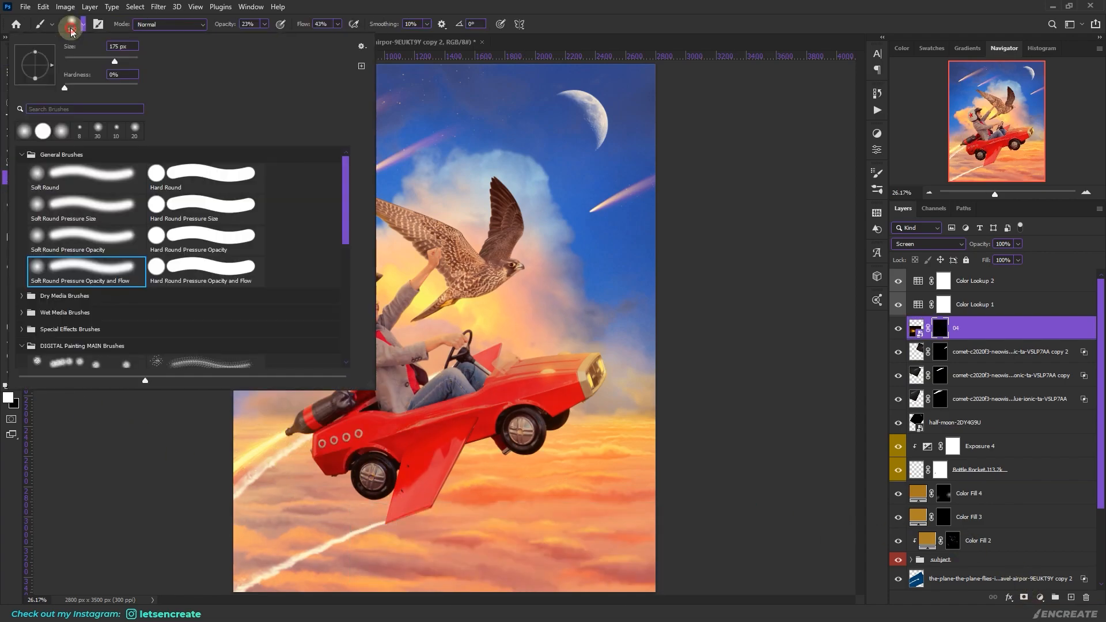
click(599, 6)
drag(217, 28, 299, 27)
click(321, 26)
click(9, 399)
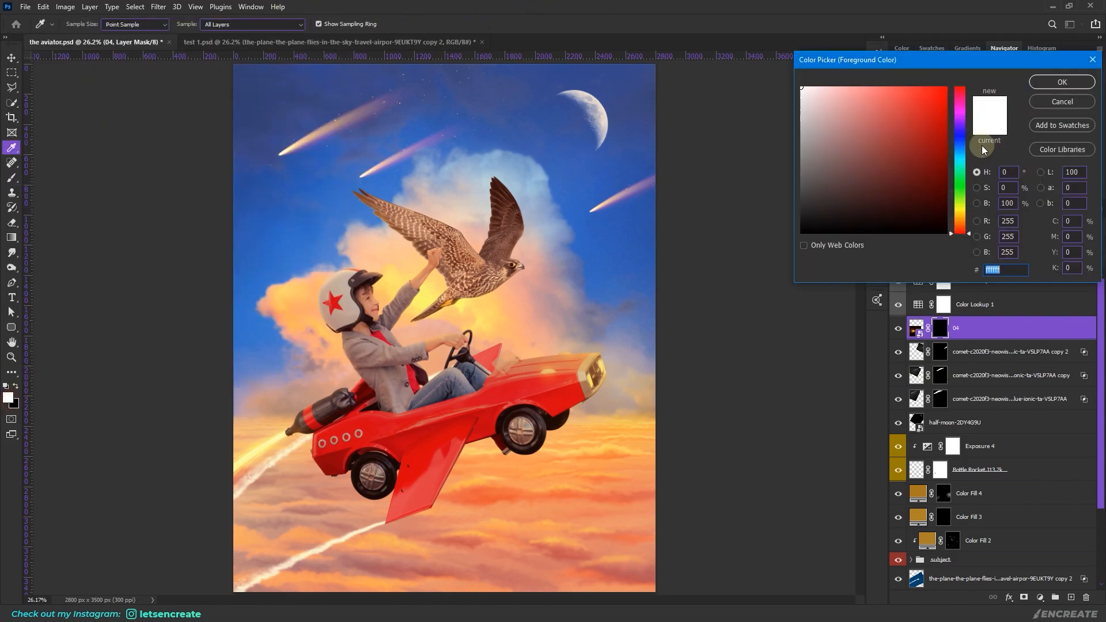
click(1061, 79)
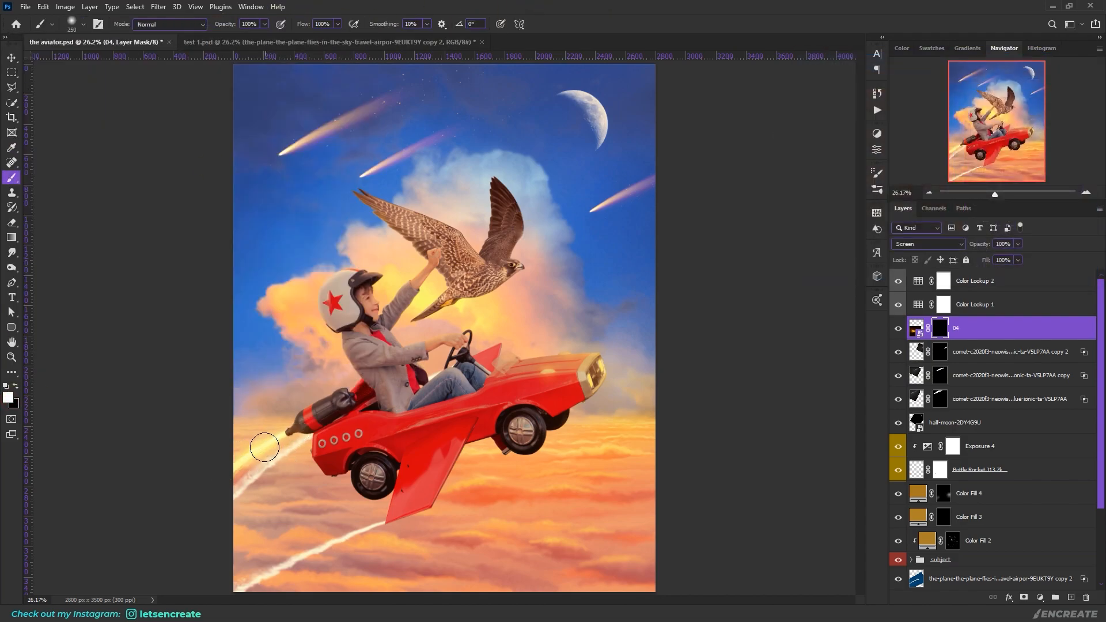
mouse_move(277, 437)
mouse_down()
mouse_move(225, 491)
mouse_move(234, 497)
mouse_up()
key(bracketright)
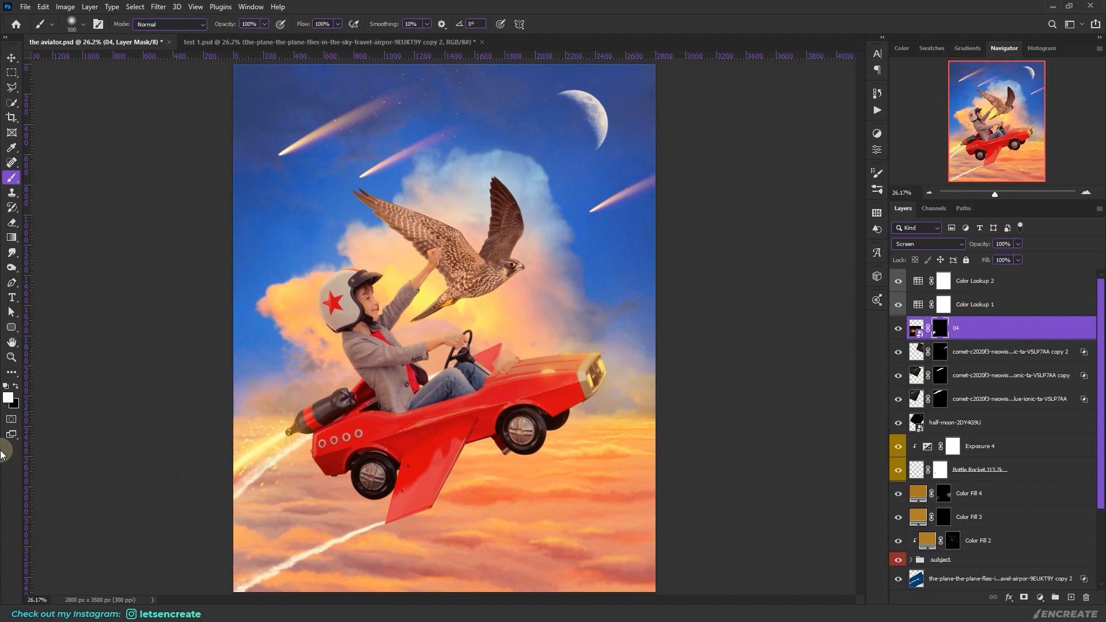
Clean up the sparks' mask around the rocket nozzle with a much smaller black brush
click(13, 358)
click(282, 496)
click(277, 496)
key(x)
key(b)
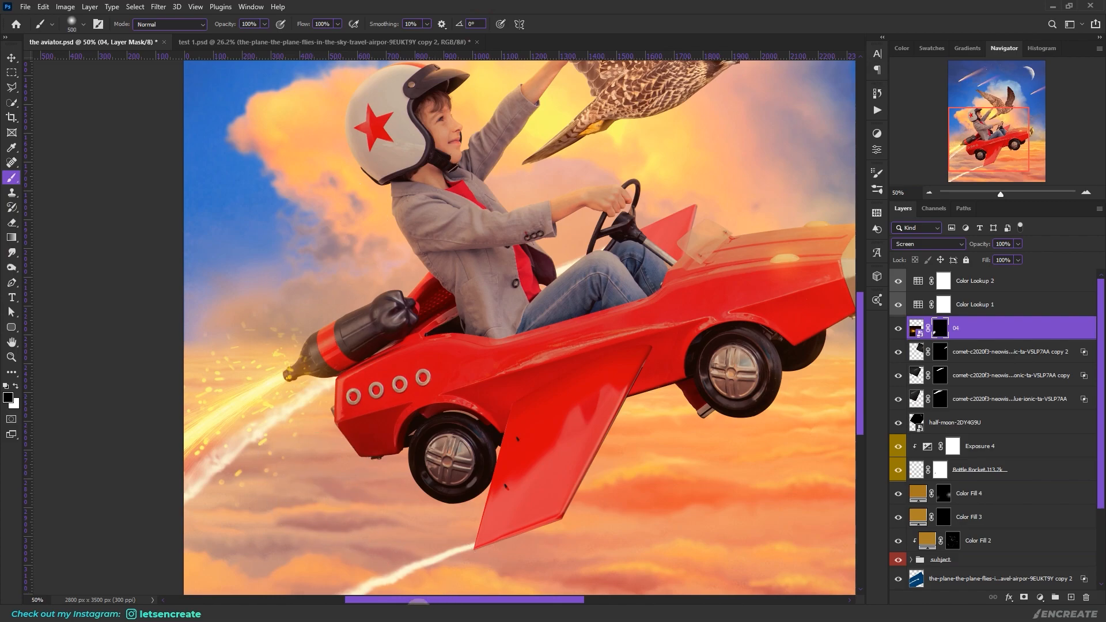
key(bracketleft)
key(bracketleft)
key(bracketleft)
key(bracketleft)
key(bracketleft)
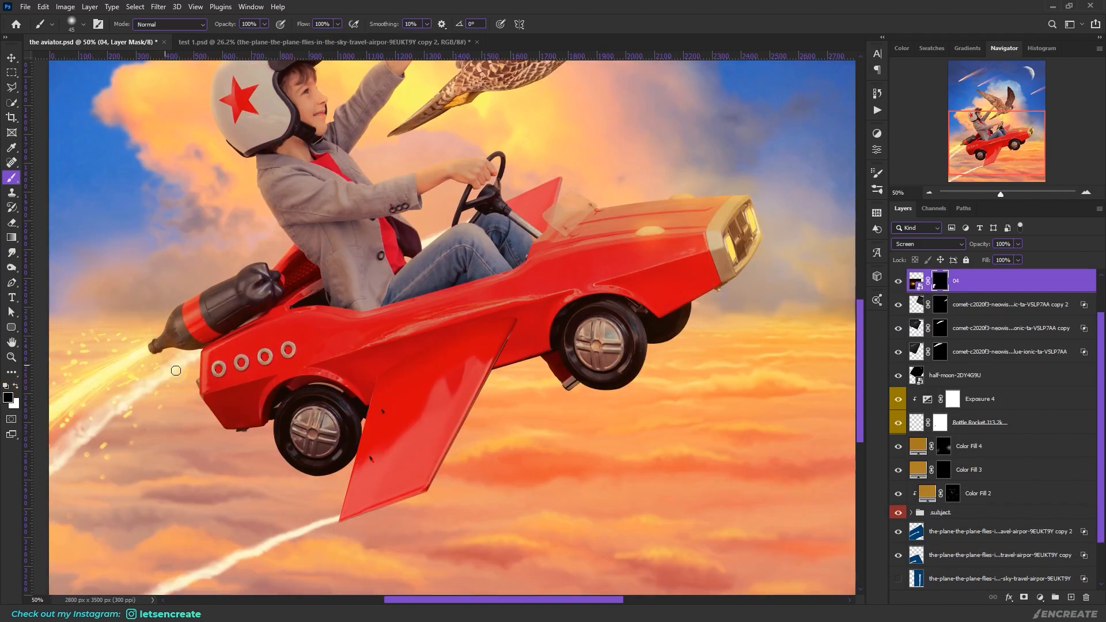
Unlink the sparks layer's mask and shift the sparks image slightly down and back along the flame trail
scroll(67, 414, down, 1)
click(928, 280)
click(916, 280)
key(ctrl+t)
drag(306, 495, 291, 518)
click(553, 24)
key(z)
key(ctrl+0)
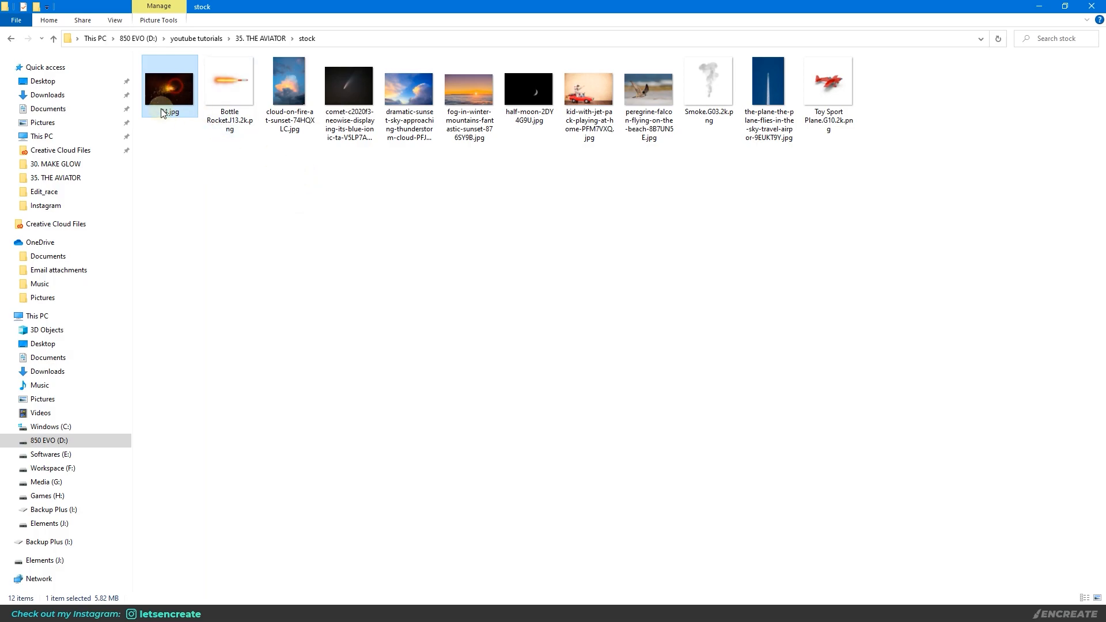
Place another 04.jpg scaled to 34.50% over the front of the car, set it to Screen, and shift it slightly up and left
drag(162, 112, 600, 324)
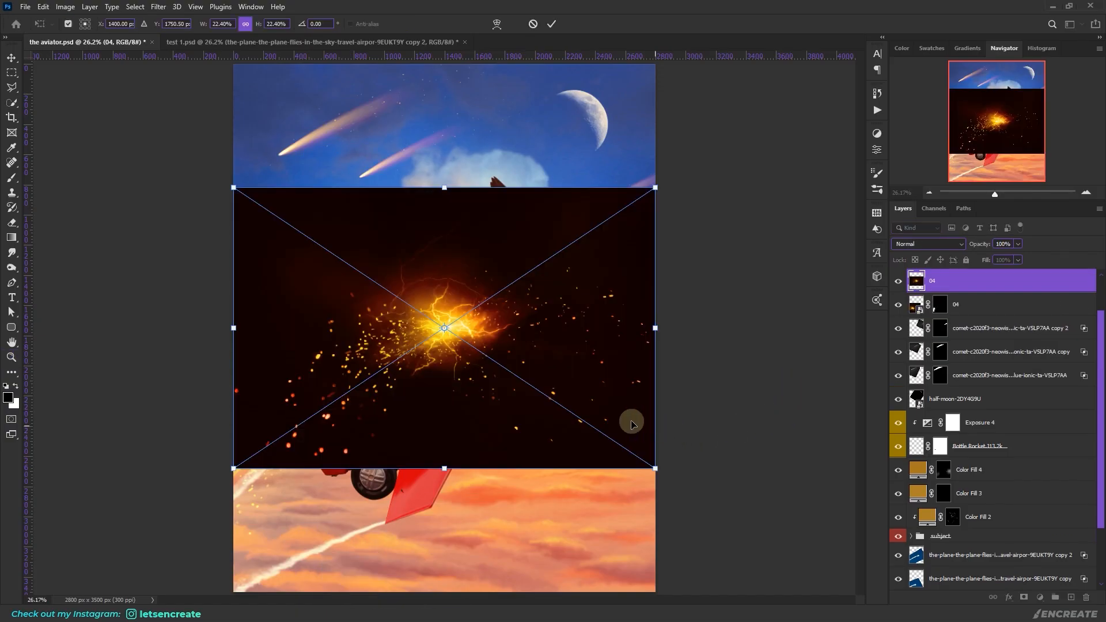
drag(655, 188, 882, 346)
drag(528, 299, 761, 441)
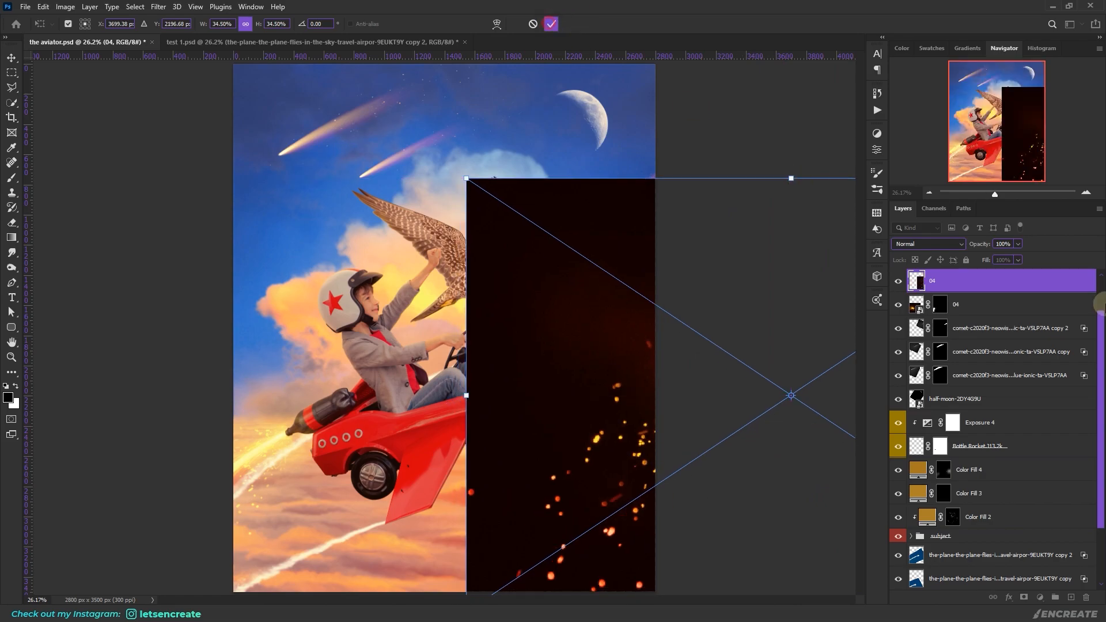
key(Return)
click(933, 245)
click(908, 335)
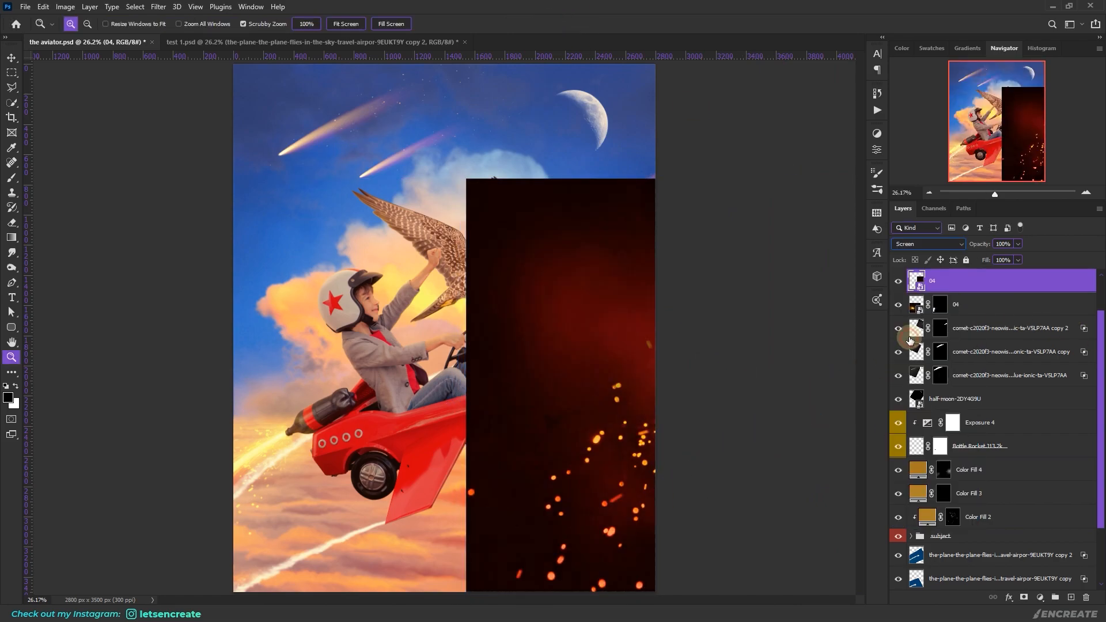
key(v)
drag(585, 499, 552, 482)
Add a white mask to the new sparks layer and paint out the sparks over the sky and car with a large black brush
click(1024, 597)
click(11, 178)
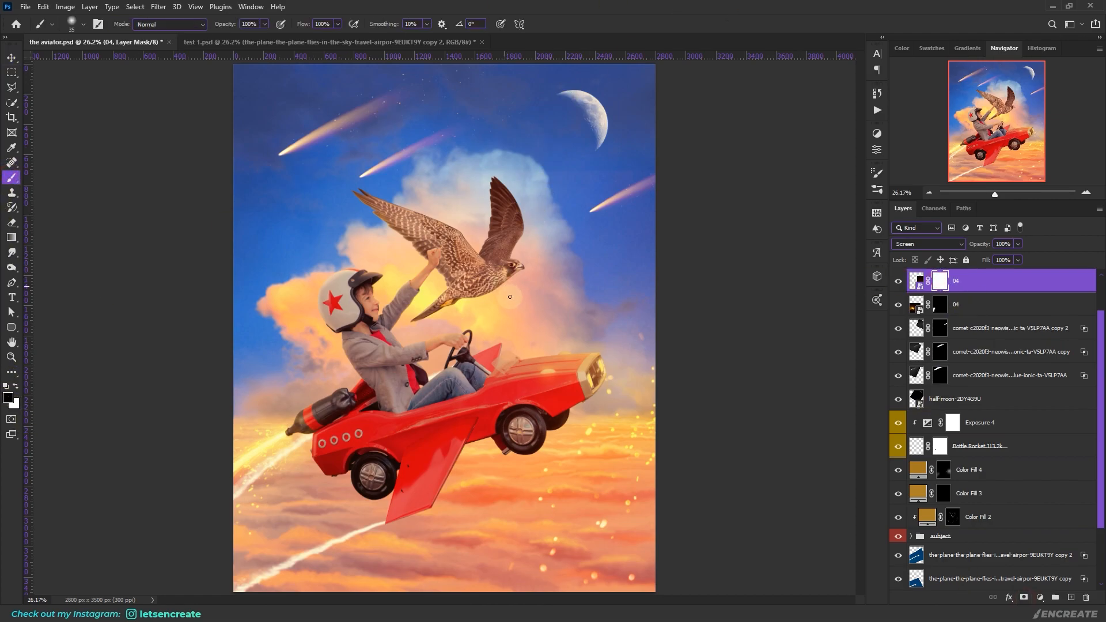
key(bracketright)
key(bracketright)
key(bracketright)
key(bracketright)
key(bracketright)
key(bracketright)
key(bracketright)
key(bracketright)
key(bracketright)
key(bracketright)
key(bracketright)
key(bracketright)
key(bracketright)
key(bracketright)
key(bracketright)
key(bracketright)
key(bracketright)
key(bracketright)
key(bracketright)
key(bracketright)
mouse_move(703, 251)
mouse_down()
mouse_move(519, 288)
mouse_move(505, 325)
mouse_move(629, 214)
mouse_move(425, 318)
mouse_move(433, 485)
mouse_up()
Scale the foreground sparks up to 126.04% and reposition them toward the image's right edge
click(11, 58)
drag(636, 556, 670, 543)
key(ctrl+t)
drag(492, 158, 296, 108)
drag(691, 363, 835, 380)
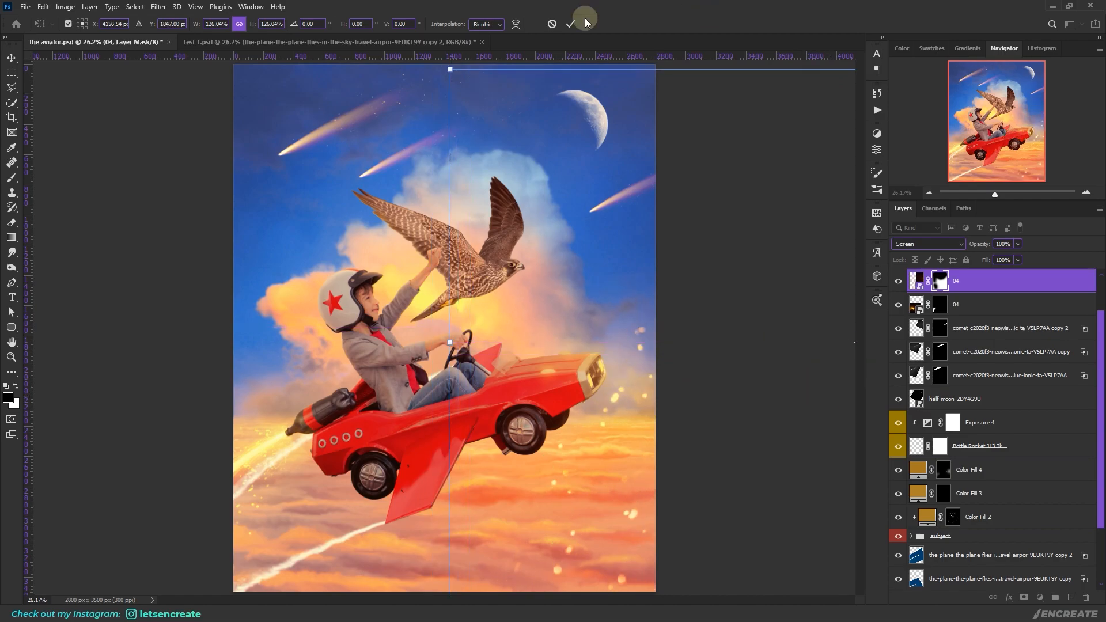
click(570, 24)
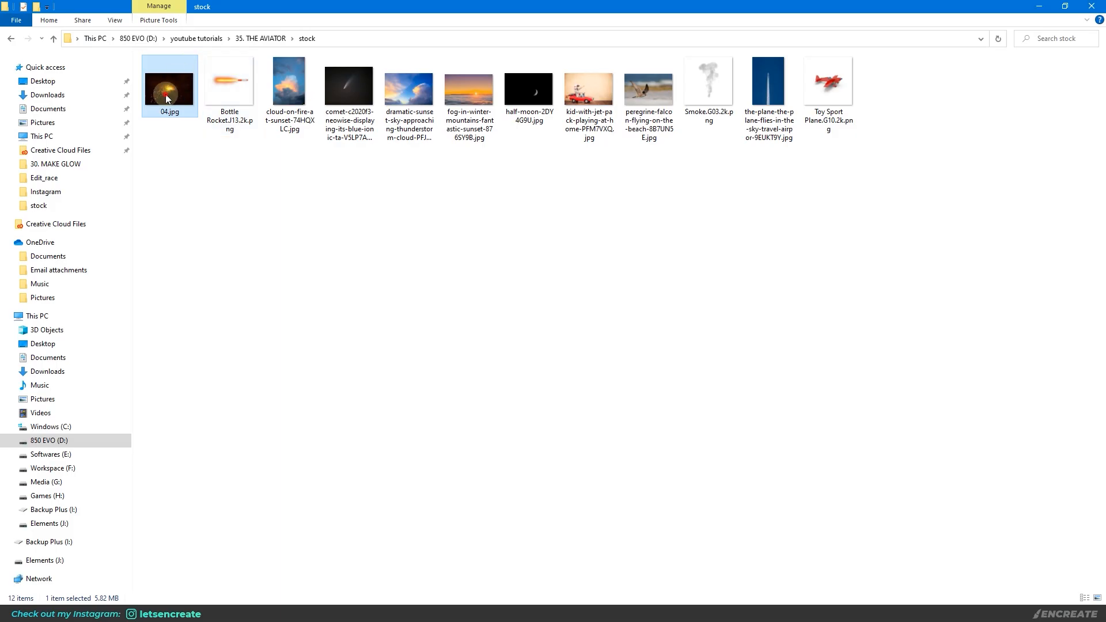
Place a third 04.jpg and rotate and position it over the sky around the moon
drag(167, 99, 619, 231)
drag(458, 344, 390, 261)
drag(649, 205, 165, 411)
drag(267, 350, 617, 218)
click(551, 24)
Rasterize the sky sparks layer, set it to Screen, and desaturate it
right_click(1024, 285)
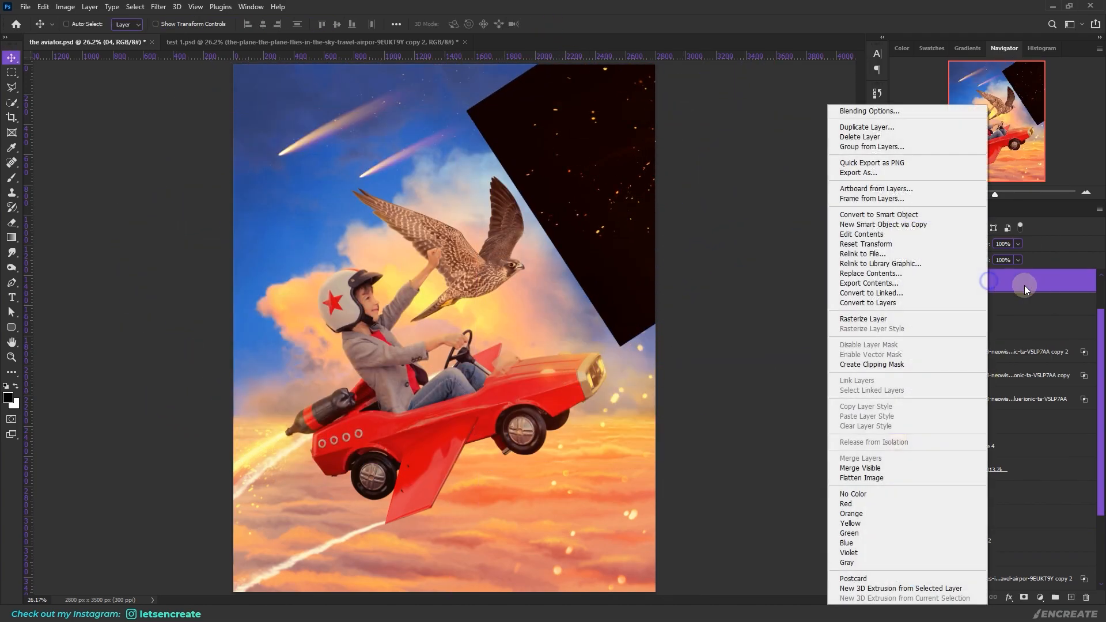
click(874, 320)
click(928, 243)
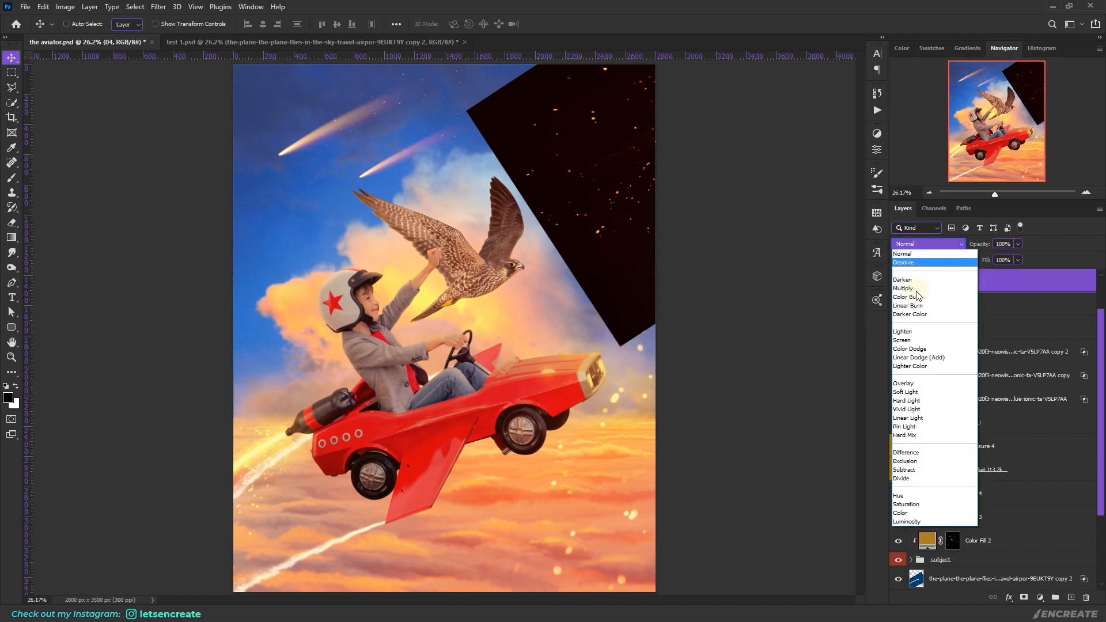
click(907, 340)
click(1029, 282)
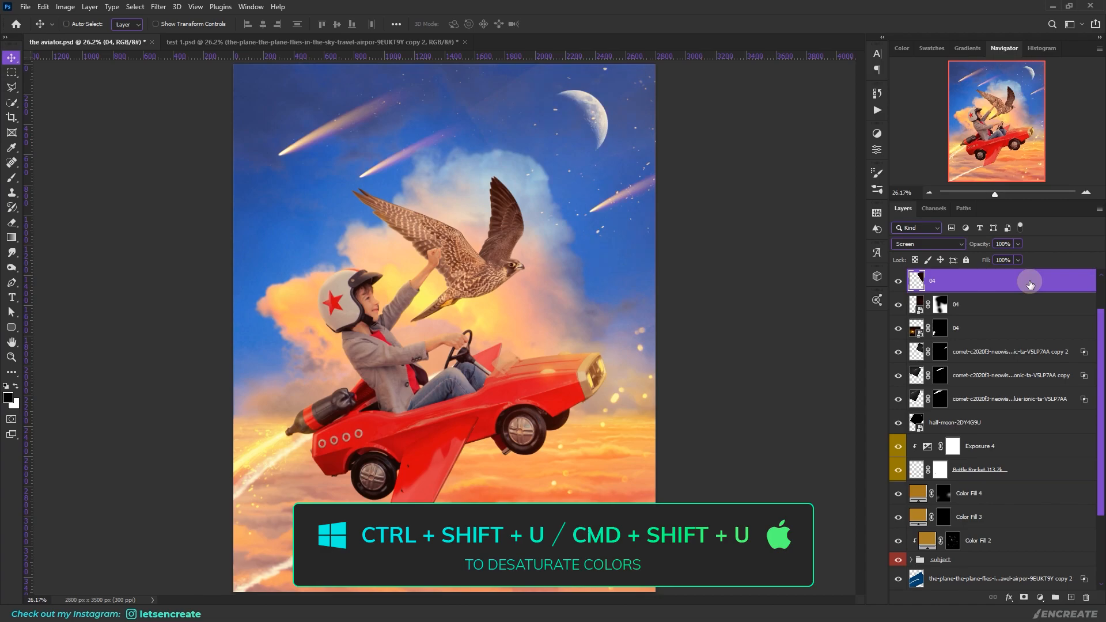
Hide the sky sparks layer's dark tones by raising the black slider of This Layer in Blend If
right_click(1031, 282)
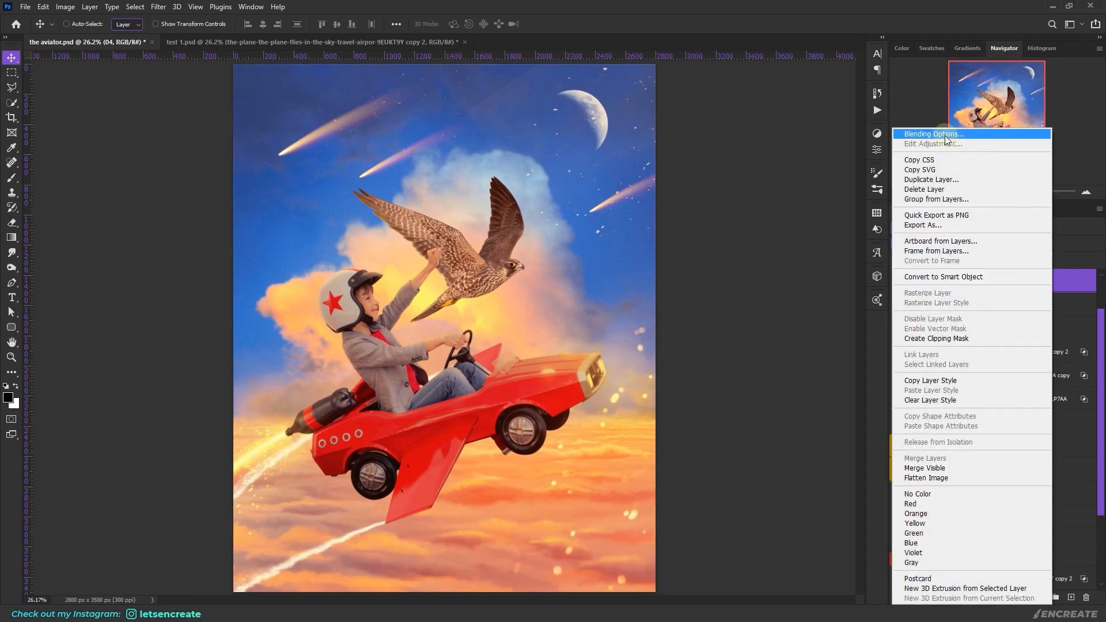
click(945, 134)
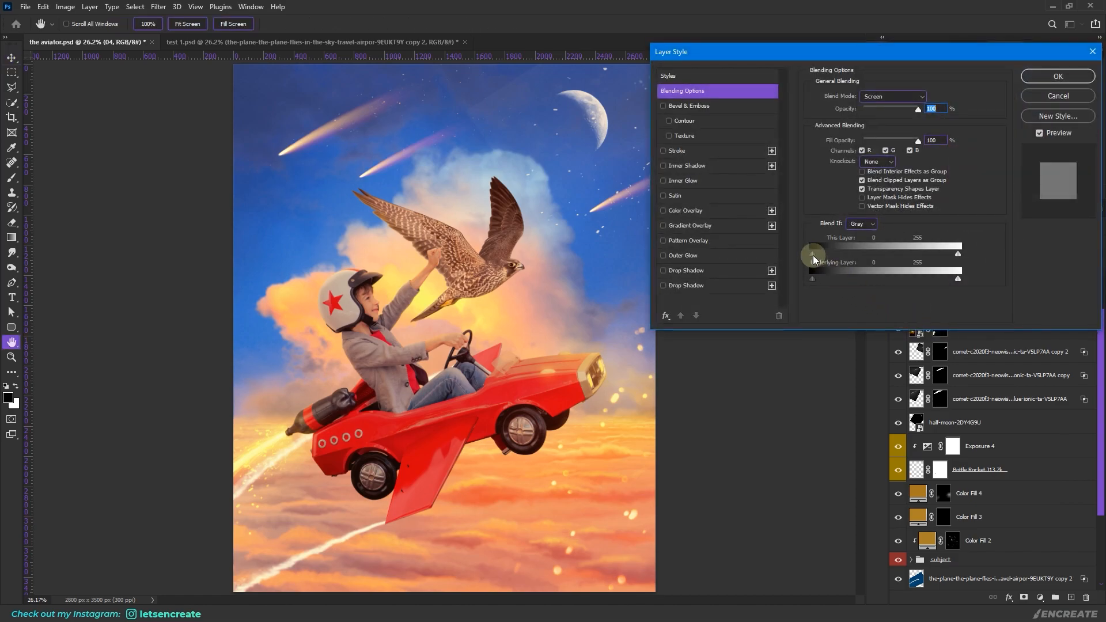
drag(829, 256, 892, 257)
drag(817, 258, 853, 254)
click(1078, 74)
Scale the sky sparks to 130.08%, rotate them -14.56° in the upper sky, and lower the layer's Fill to 34%
key(ctrl+t)
drag(474, 376, 322, 472)
drag(531, 314, 674, 300)
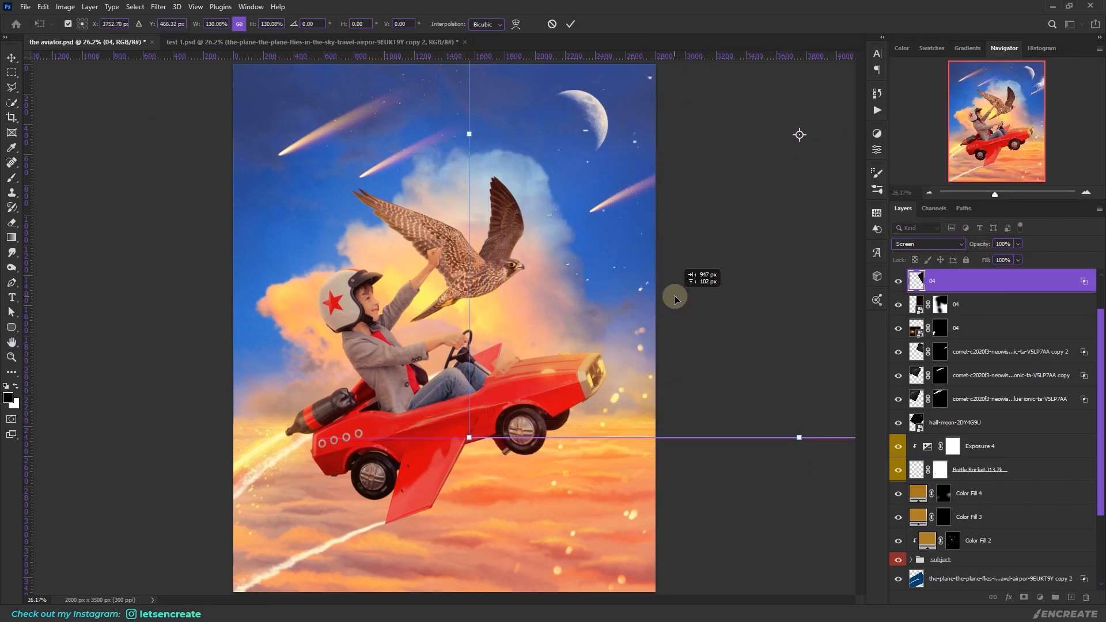
drag(728, 499, 721, 263)
click(571, 24)
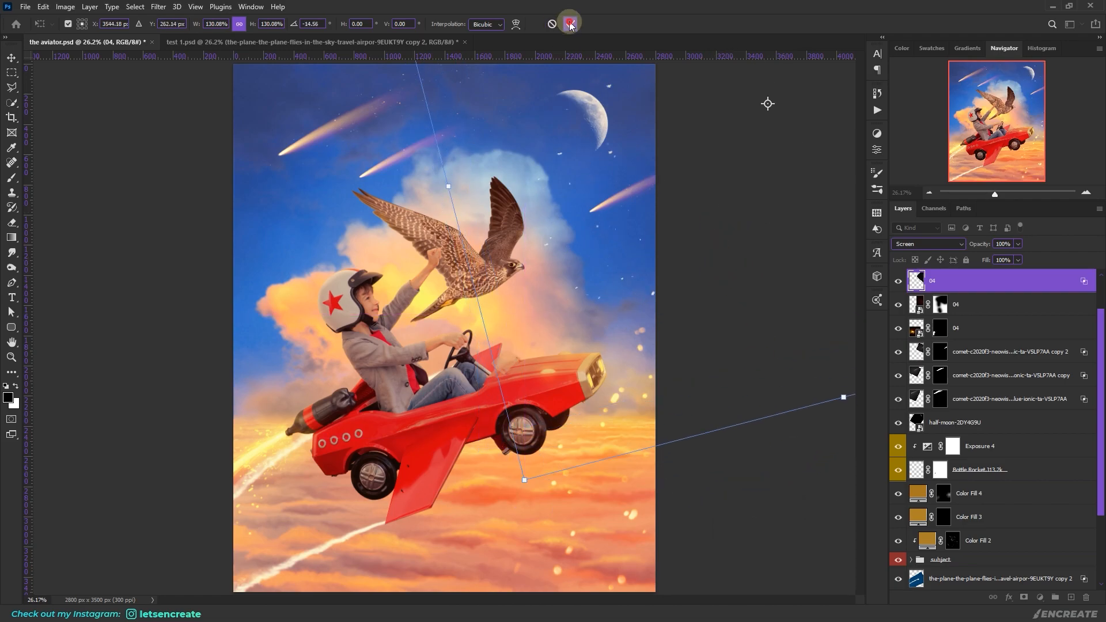
drag(970, 266, 903, 266)
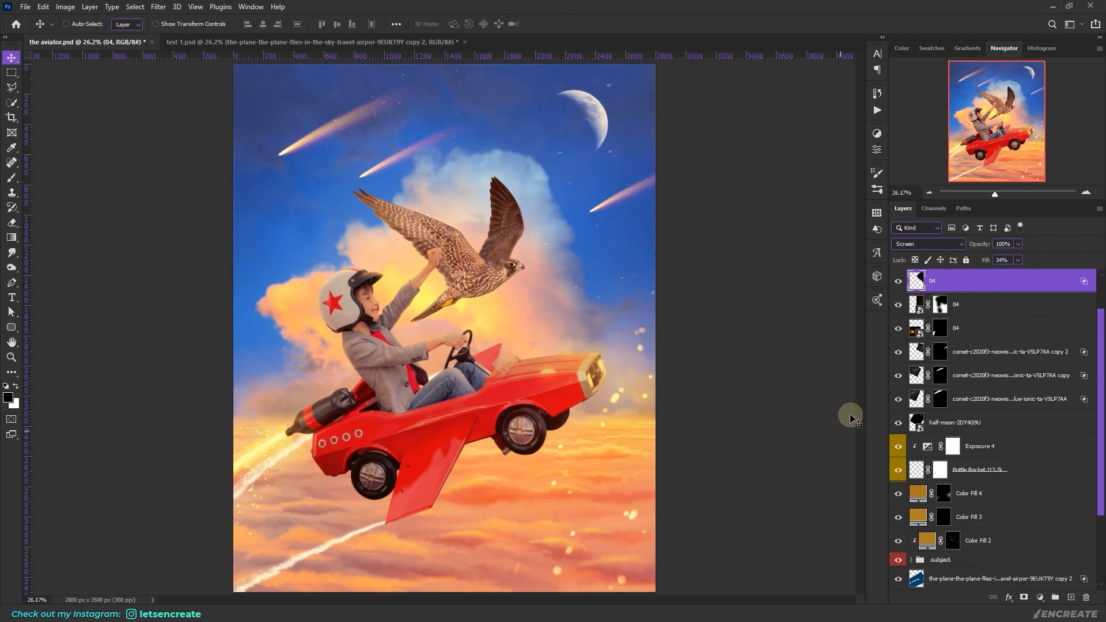
Add a mask to the sky sparks layer and paint out the specks over the falcon and boy in black
click(1024, 598)
click(12, 177)
drag(507, 165, 518, 153)
click(468, 332)
Add a Curves adjustment layer above Color Lookup 2
scroll(1053, 365, up, 2)
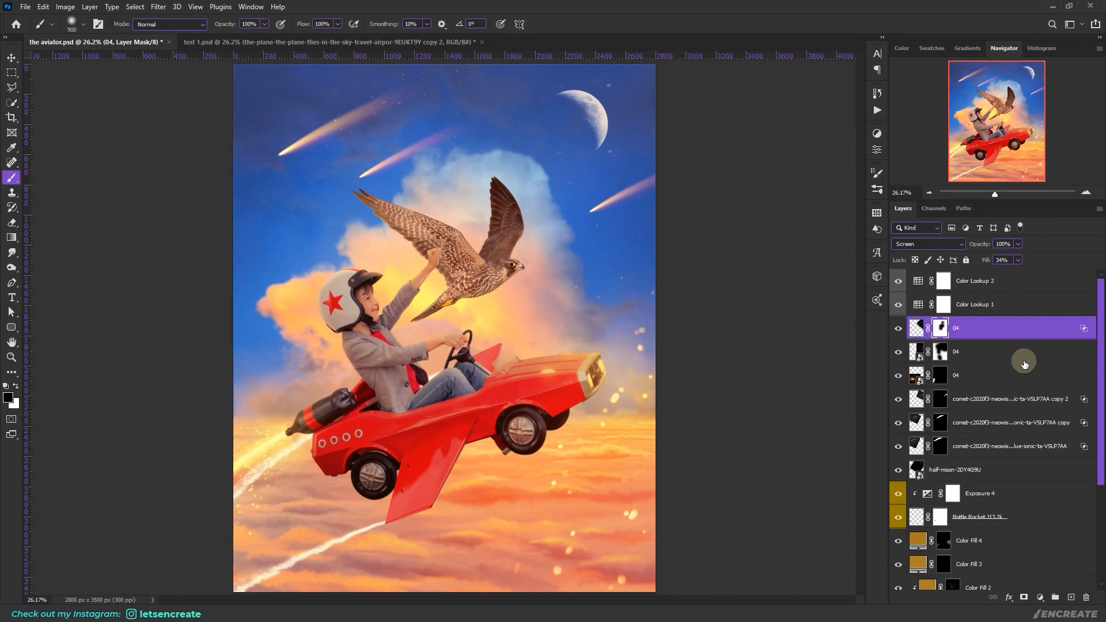
click(1027, 285)
click(1039, 597)
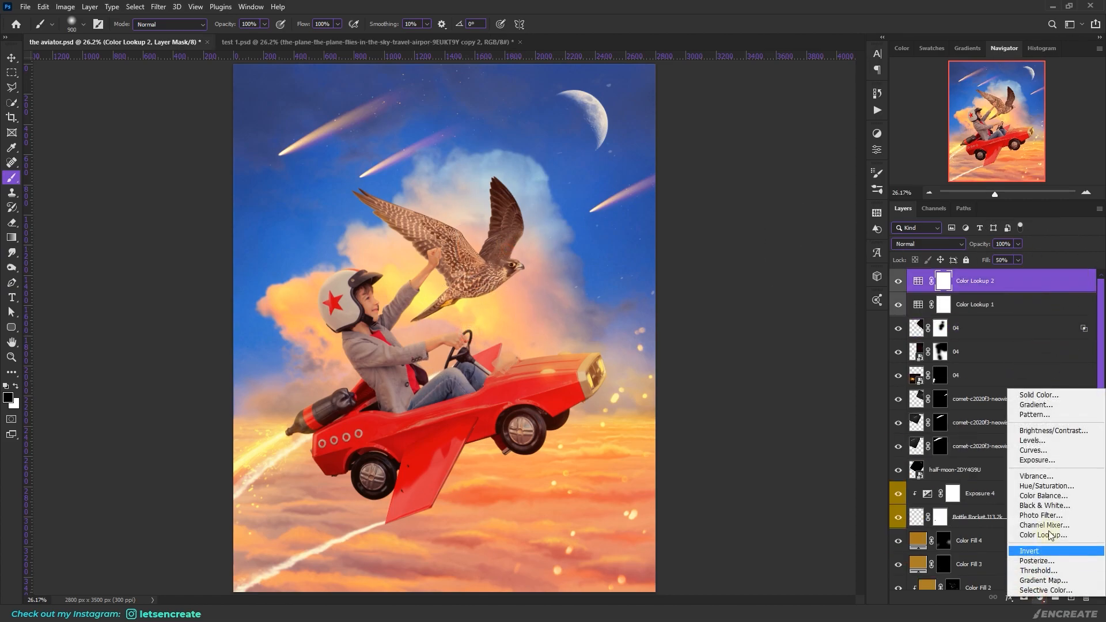
click(1031, 450)
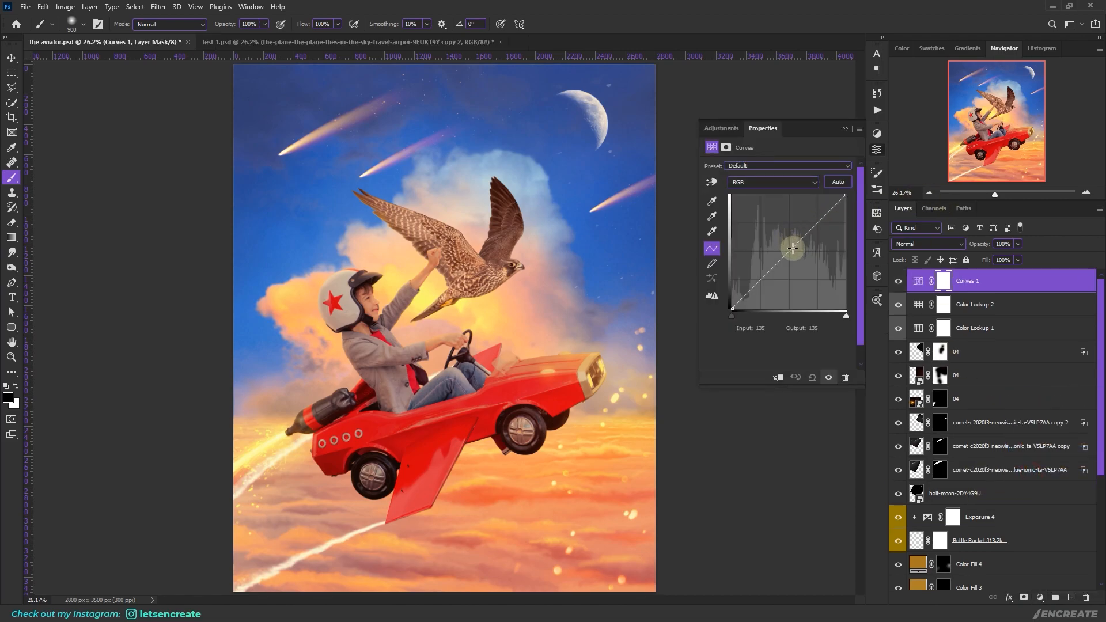
Add points to the Curves 1 layer's RGB curve in the highlights and shadows to slightly strengthen the image's contrast
click(789, 252)
click(812, 232)
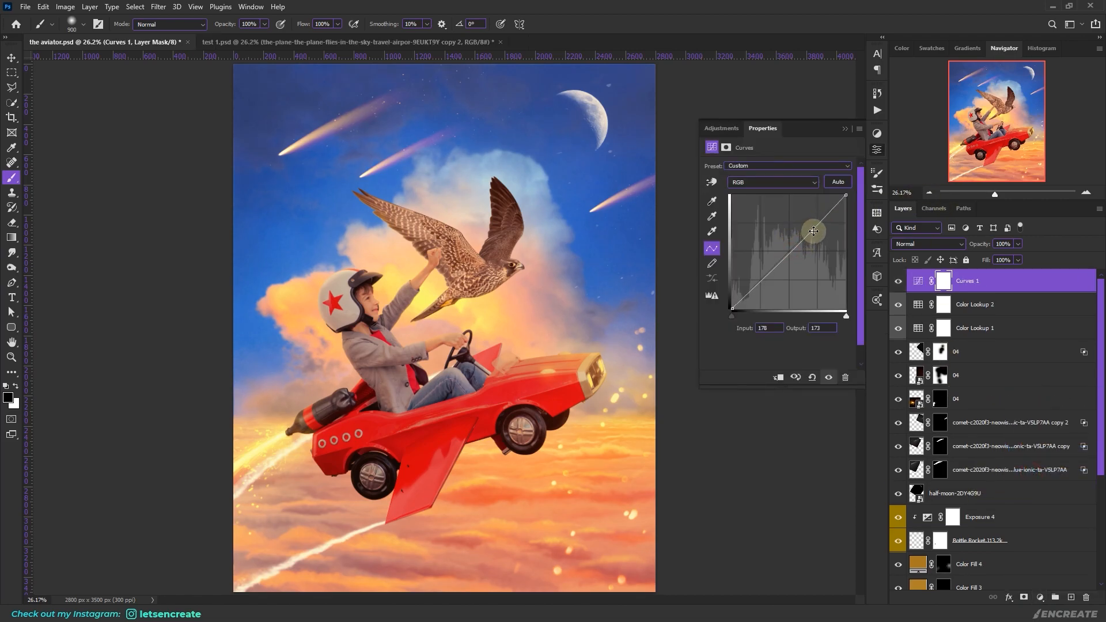
drag(788, 252, 820, 223)
click(763, 282)
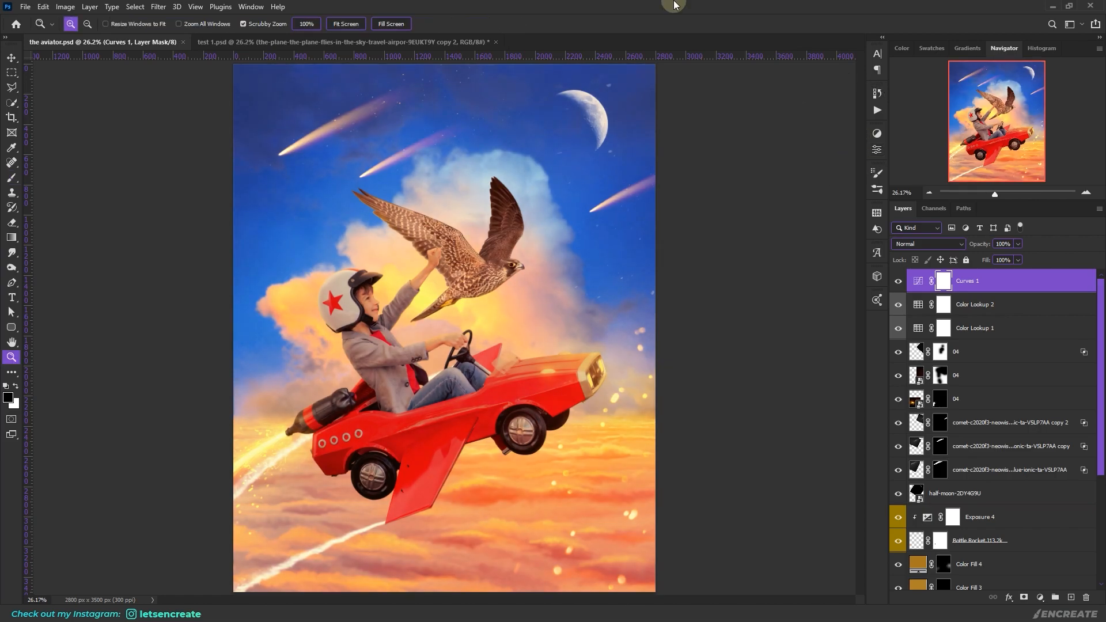
Expand the subject group, select the falcon layer and start a Field Blur on it
scroll(929, 424, down, 5)
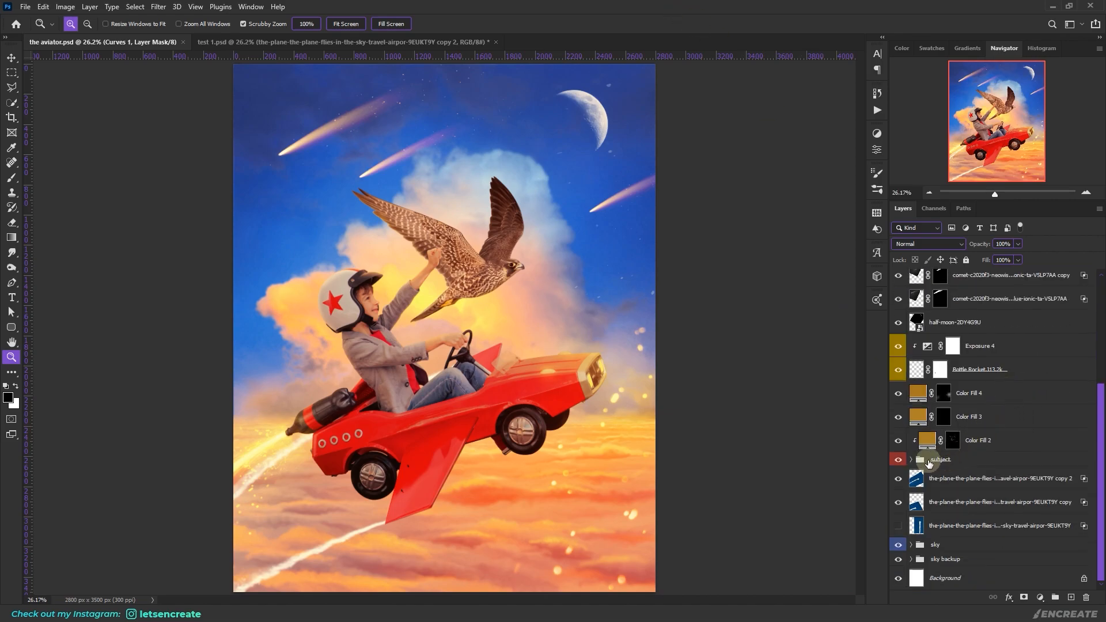
click(911, 459)
scroll(998, 421, down, 3)
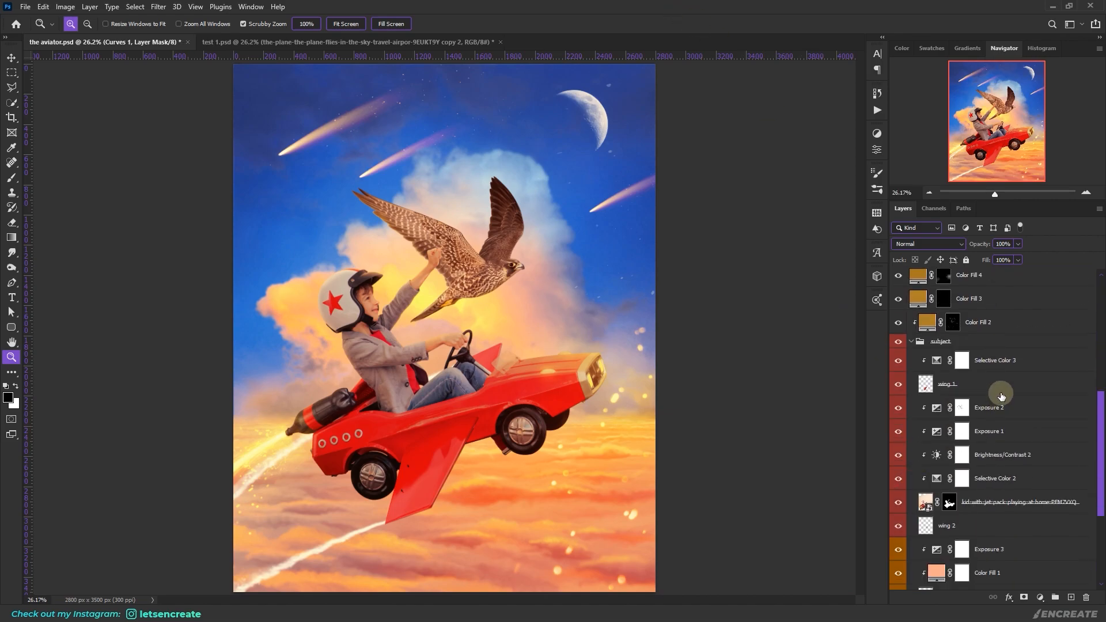
scroll(1023, 454, down, 2)
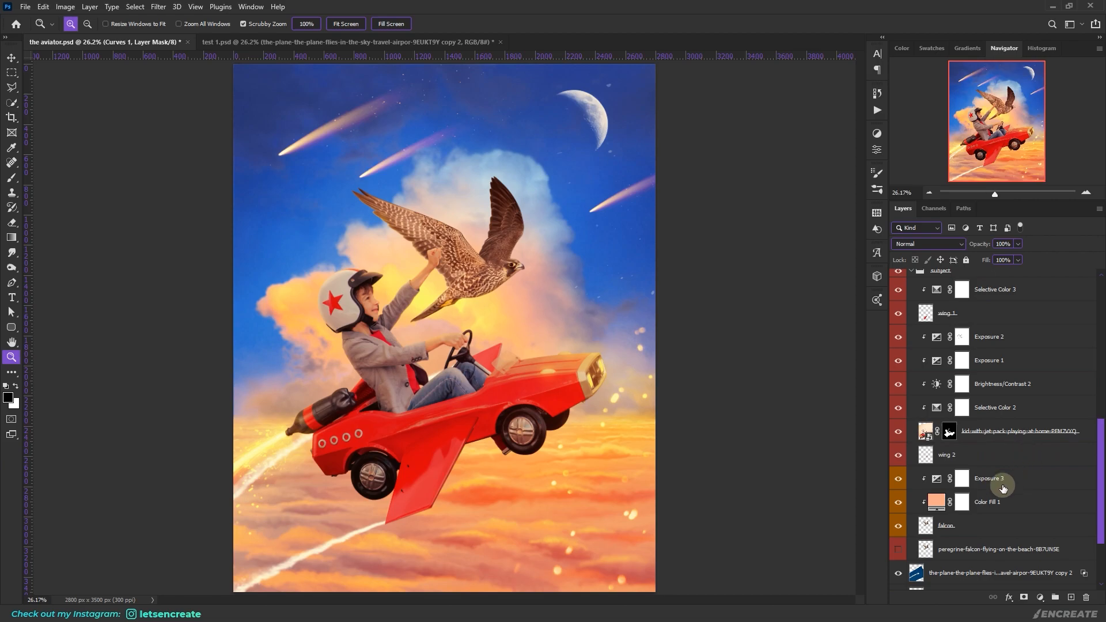
click(988, 536)
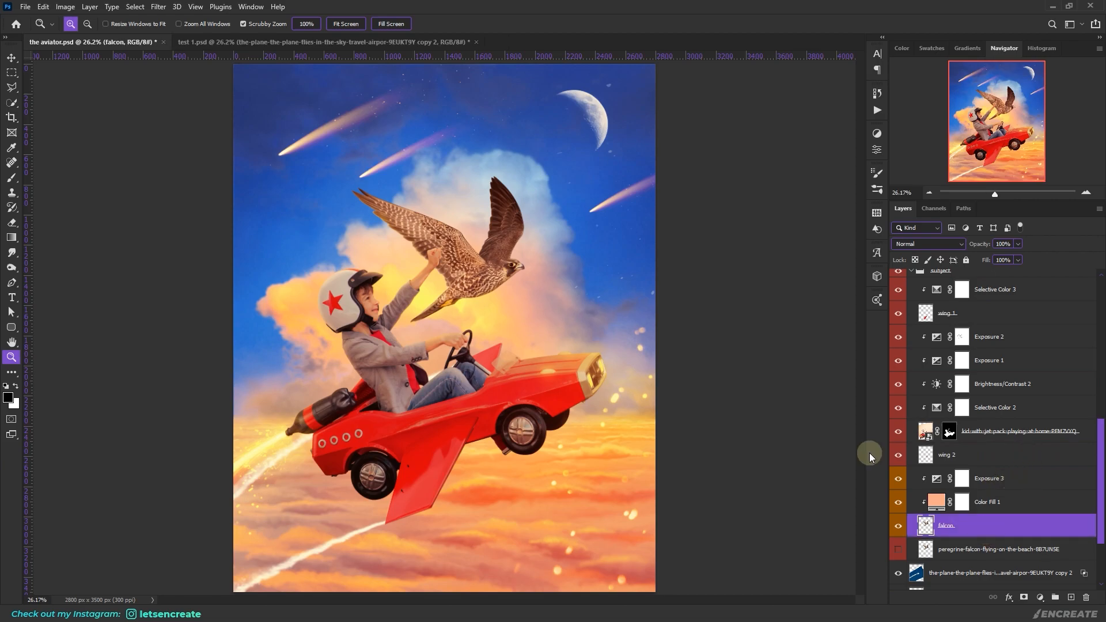
click(159, 7)
mouse_move(253, 163)
click(328, 164)
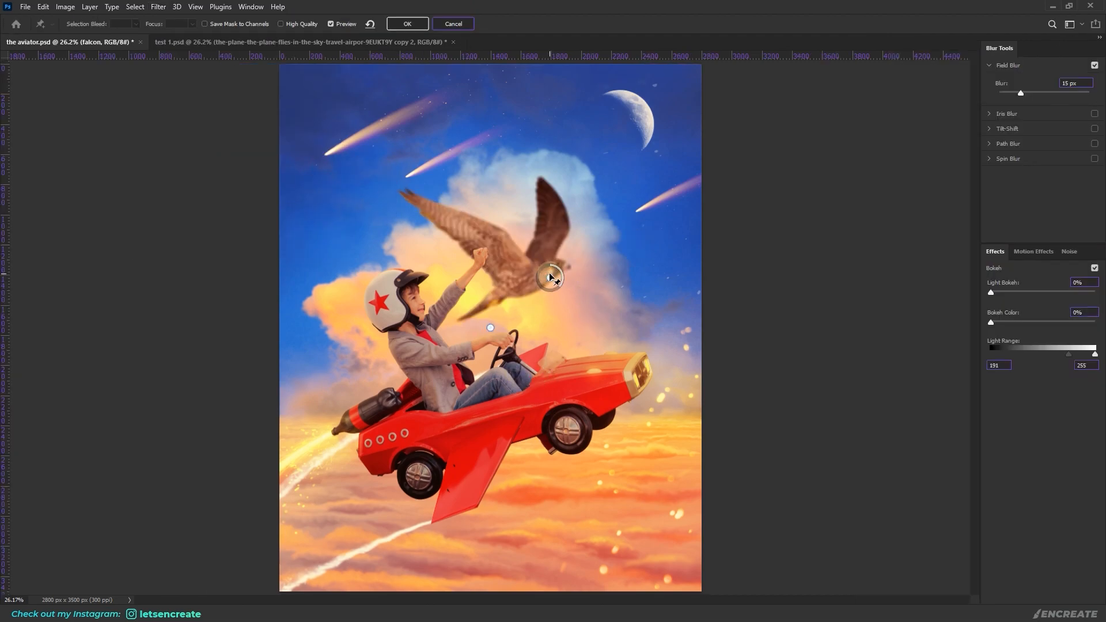
Set a 0 px blur pin on the falcon's head and place pins on both wing tips, with 5 px on the raised wing
drag(557, 271, 564, 269)
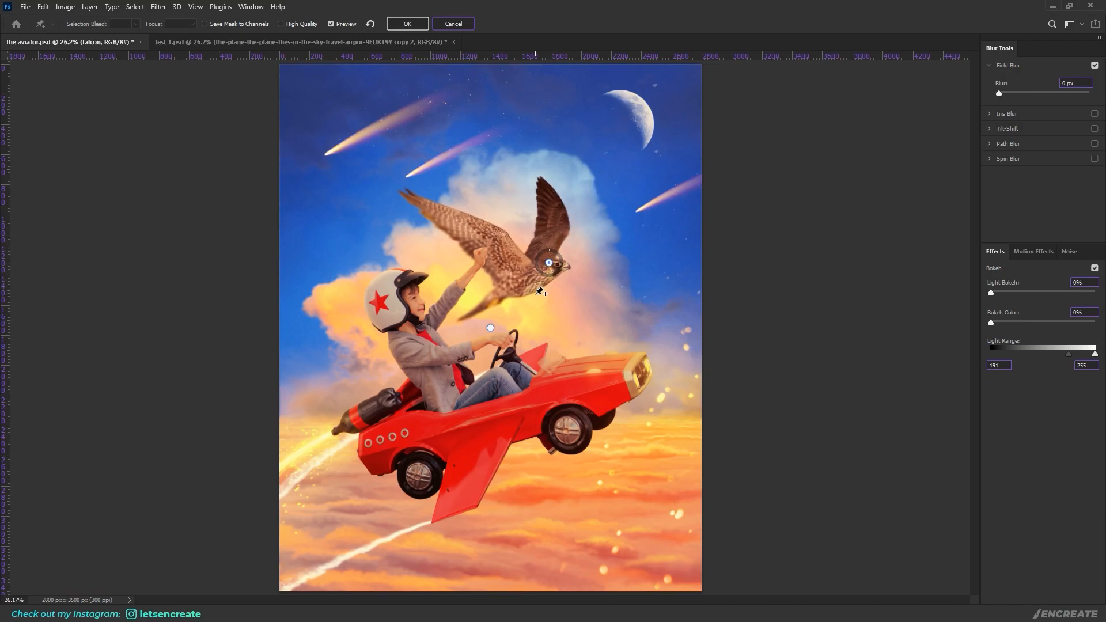
click(489, 309)
drag(485, 302, 415, 205)
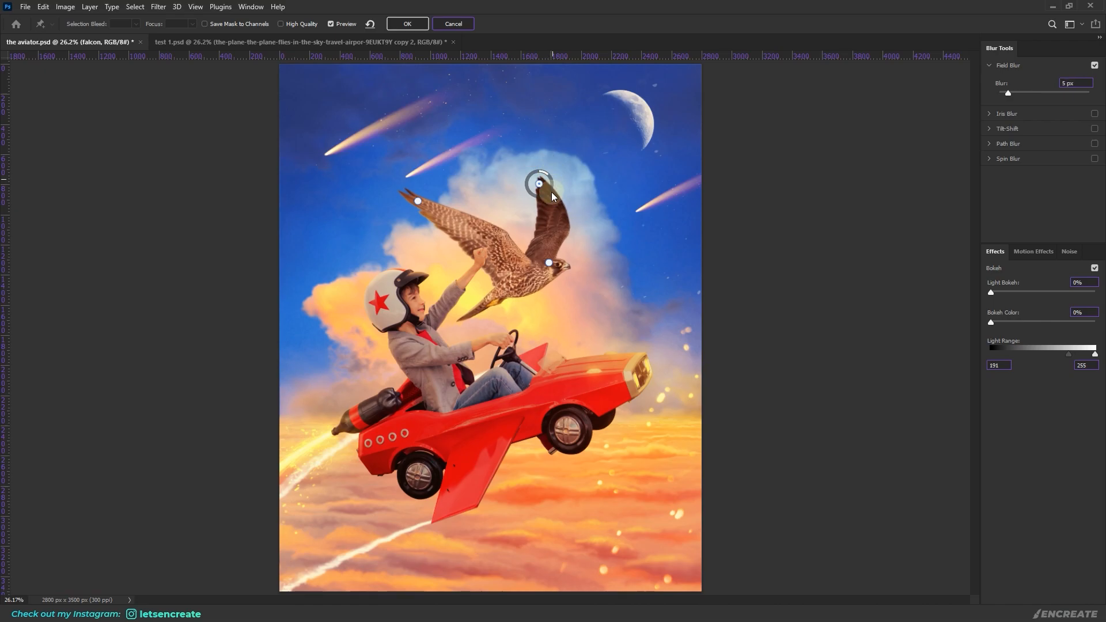
Add Field Blur pins midway along both falcon wings, with 0 px blur where the outstretched wing meets the body
drag(500, 249, 495, 229)
click(553, 220)
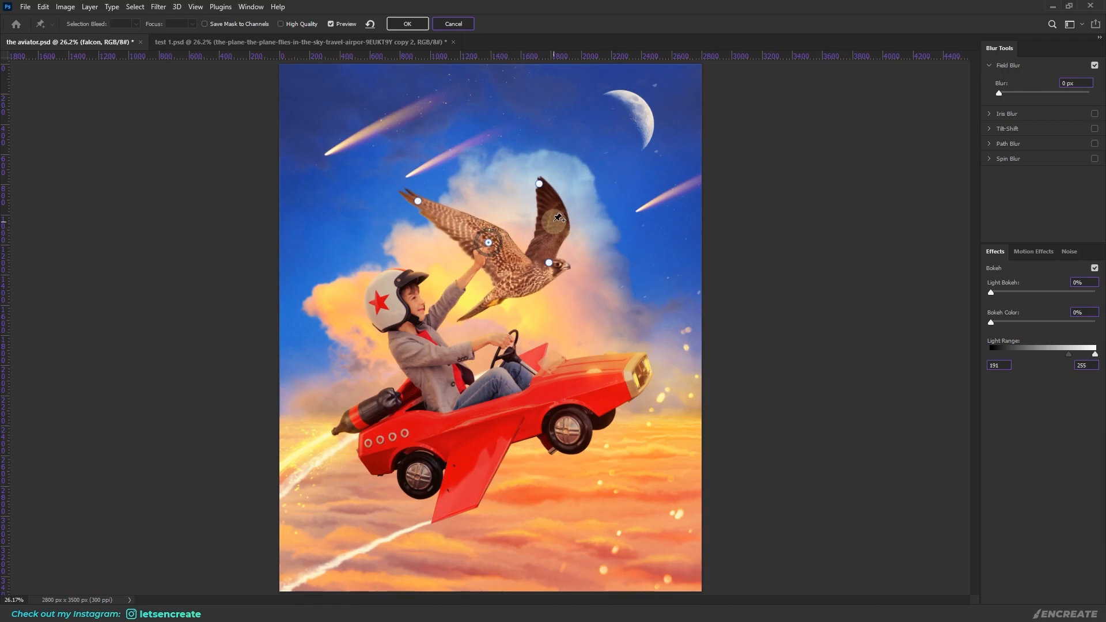
drag(562, 232, 555, 204)
Add low-blur pins at the base and tip of the falcon's tail, apply the Field Blur and inspect the bird up close
click(494, 296)
drag(505, 311, 500, 282)
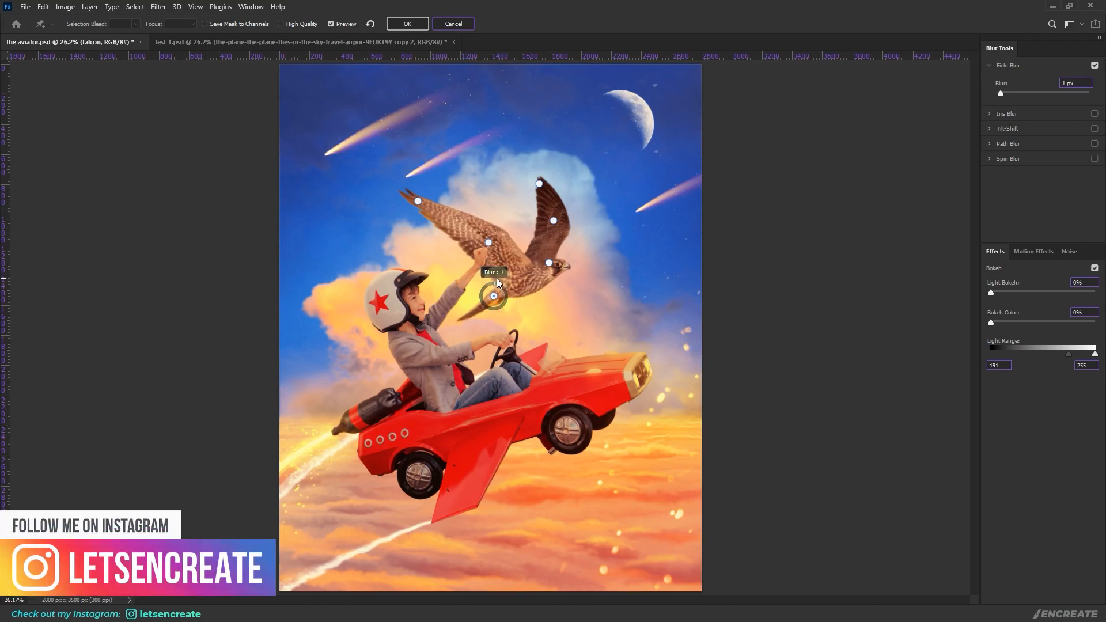
mouse_move(492, 298)
mouse_down()
mouse_move(505, 296)
mouse_move(492, 304)
mouse_up()
click(466, 316)
drag(468, 303, 475, 303)
click(408, 23)
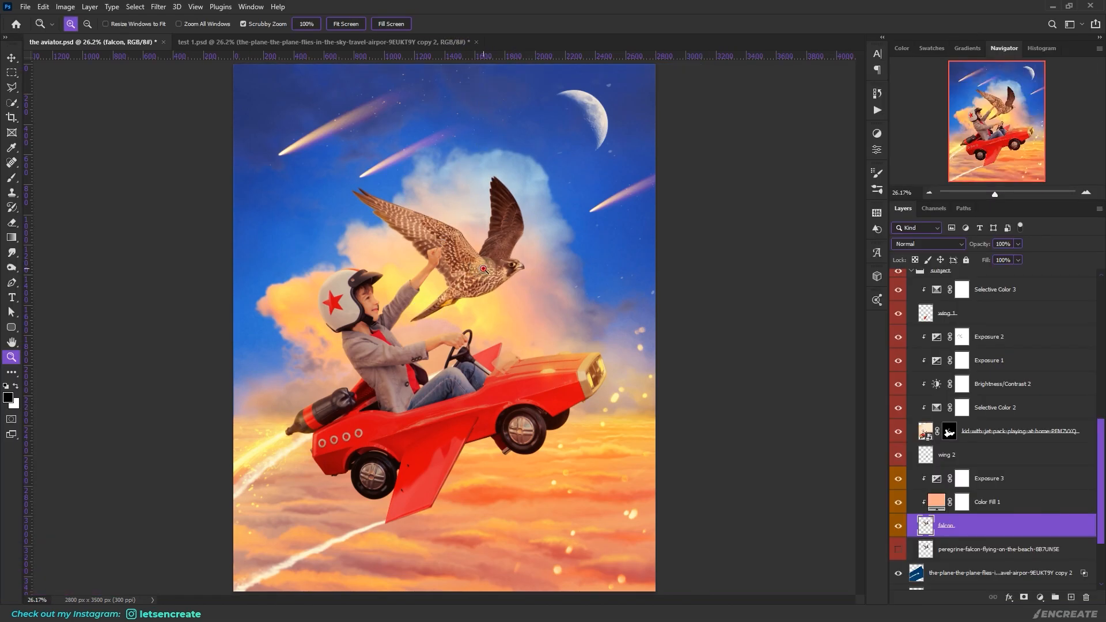
click(482, 265)
click(481, 249)
click(479, 237)
click(345, 24)
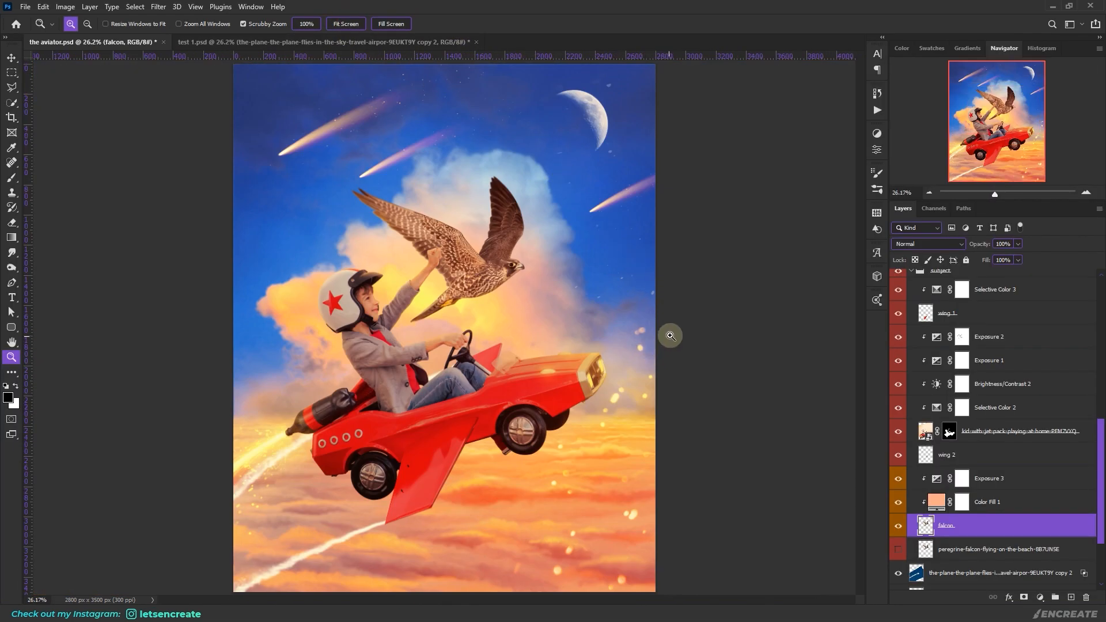